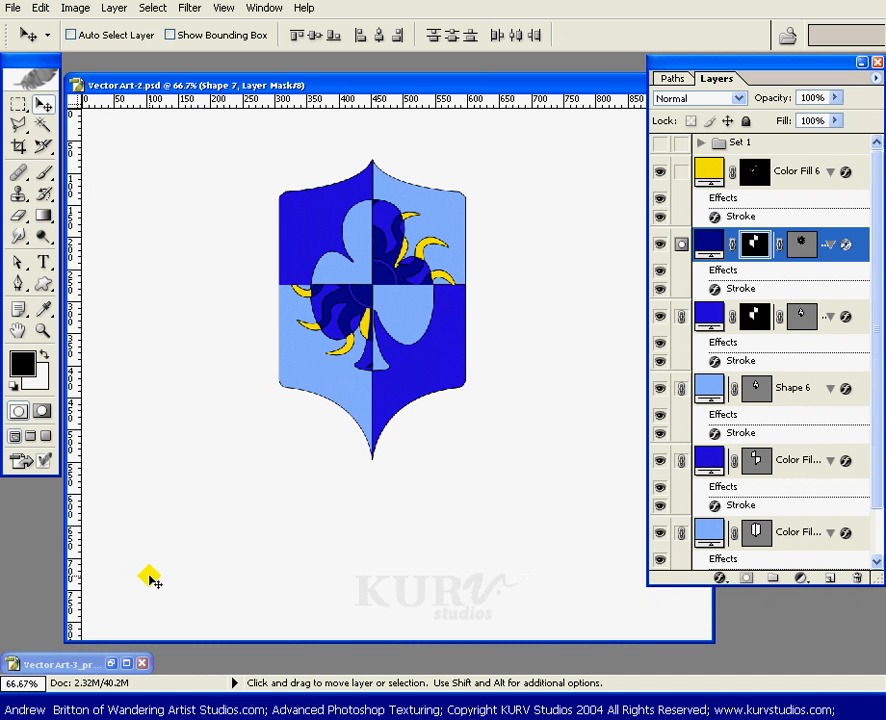
Step: Examine the finished crest with its banner in VectorArt-3_pre.psd, and return to VectorArt-2.psd
click(110, 664)
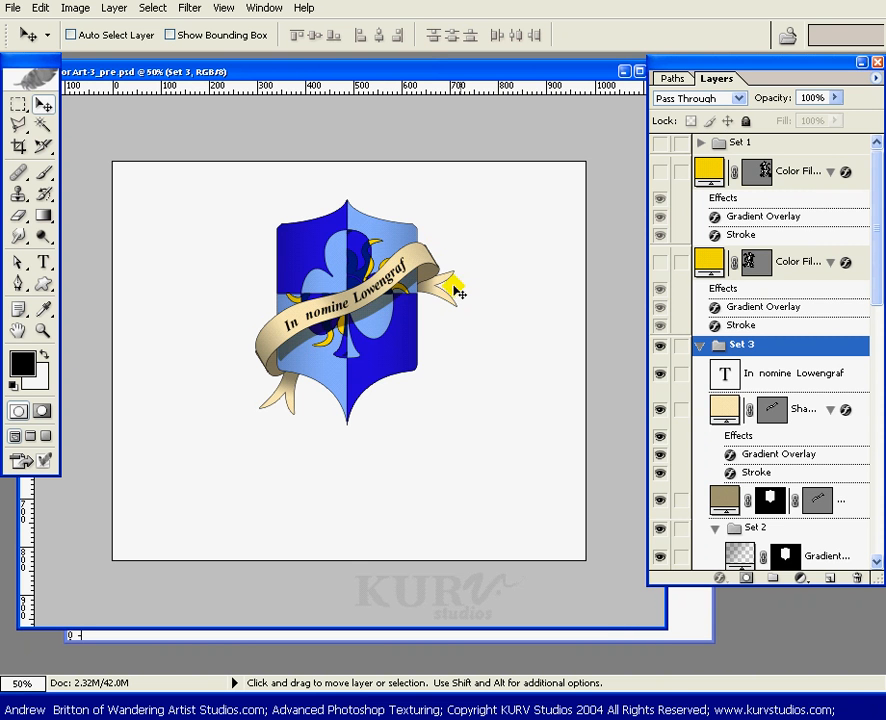
click(625, 71)
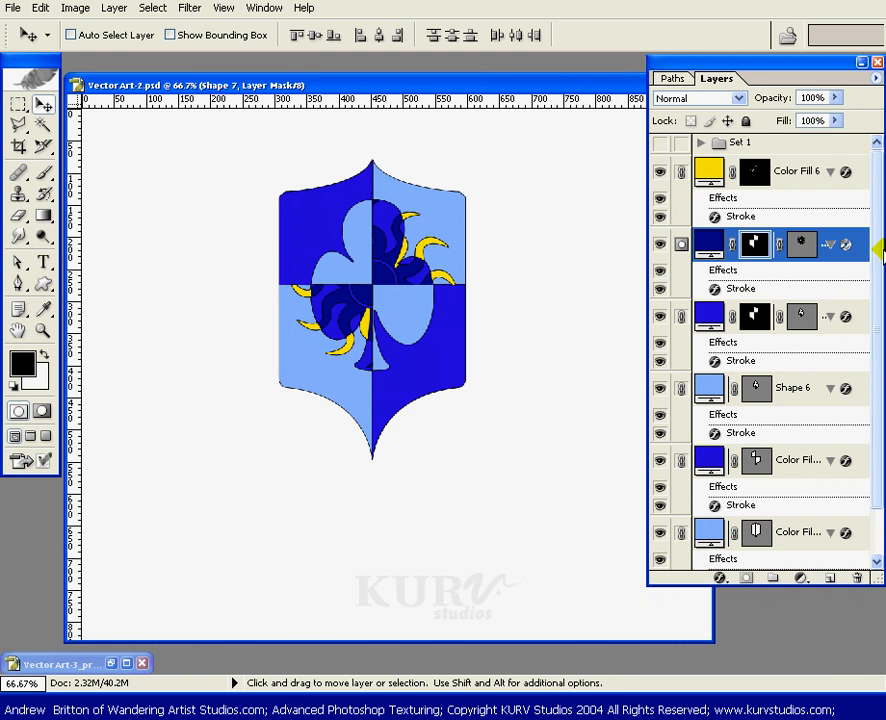
Step: Group the linked shield layers into a new layer set named Shield
drag(872, 249, 874, 215)
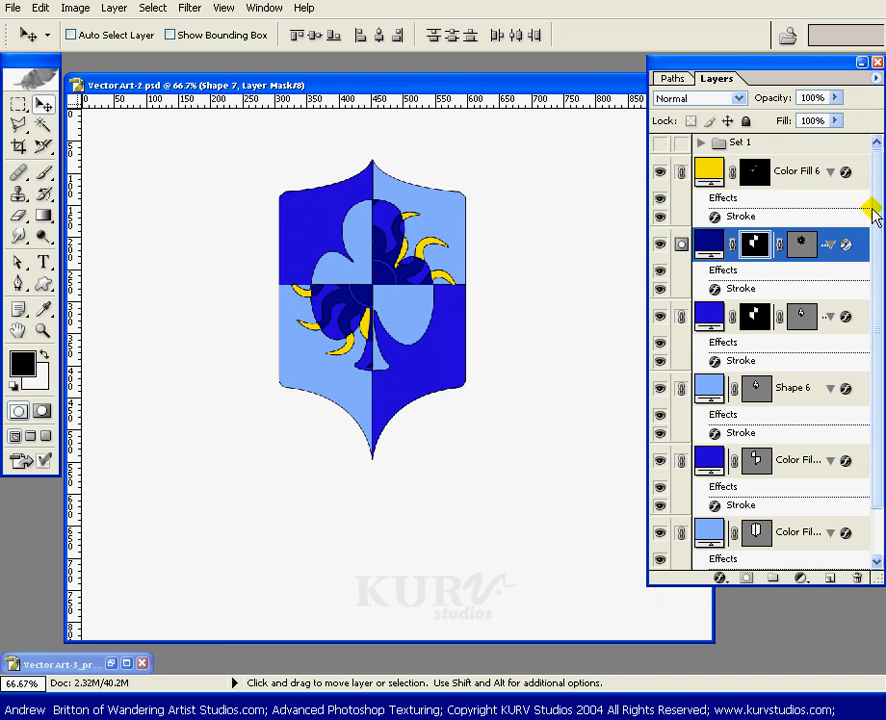
drag(830, 62, 645, 88)
click(663, 77)
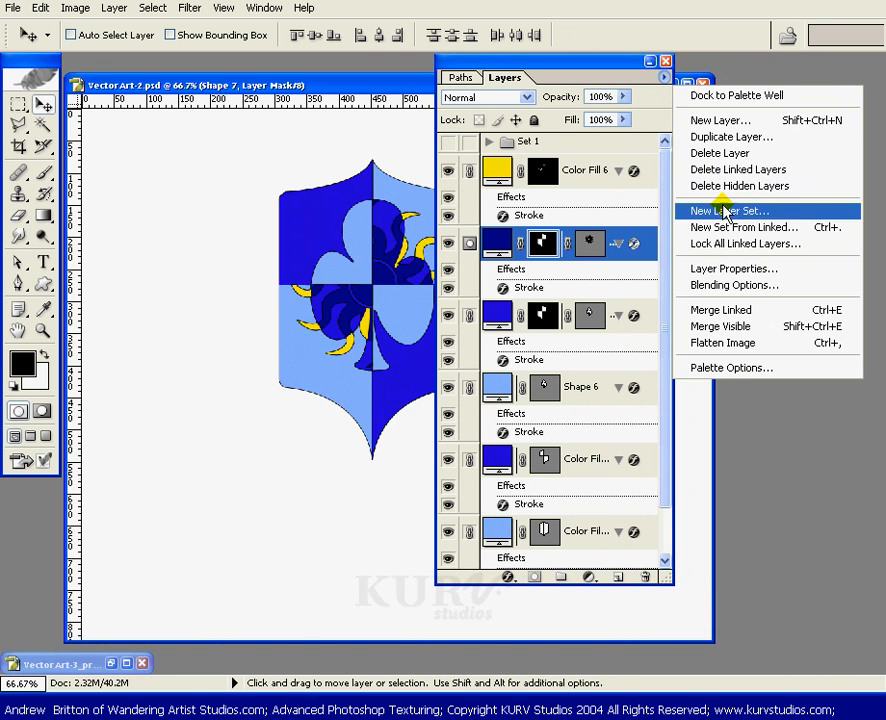
click(737, 228)
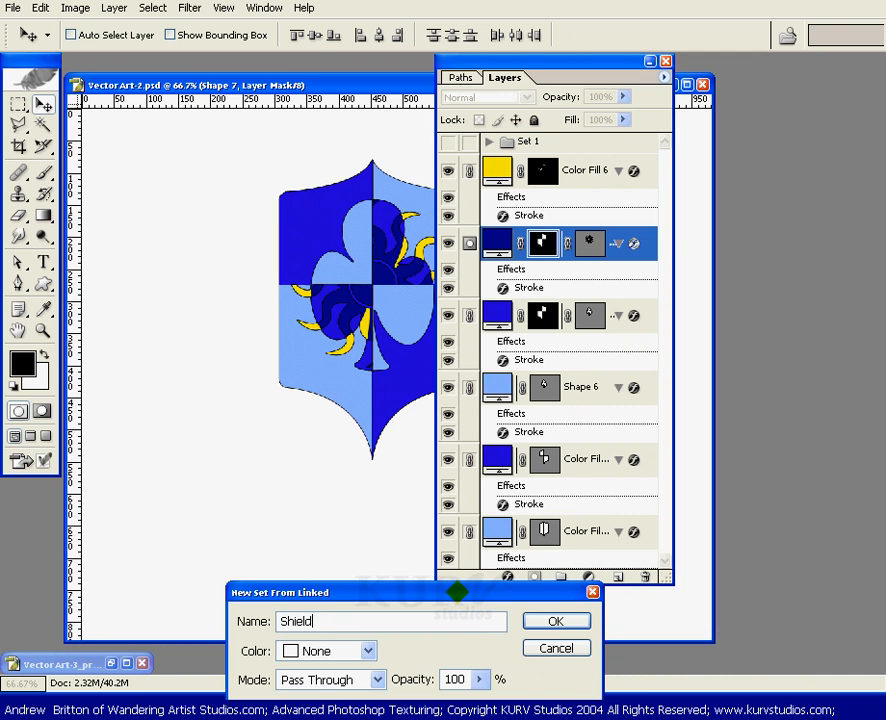
key(Return)
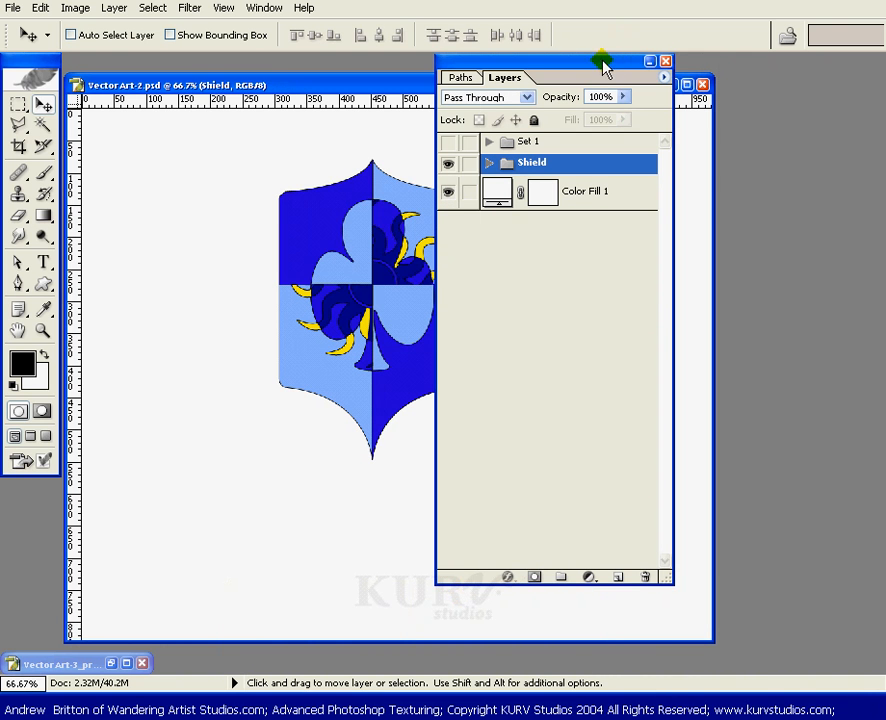
drag(604, 66, 806, 66)
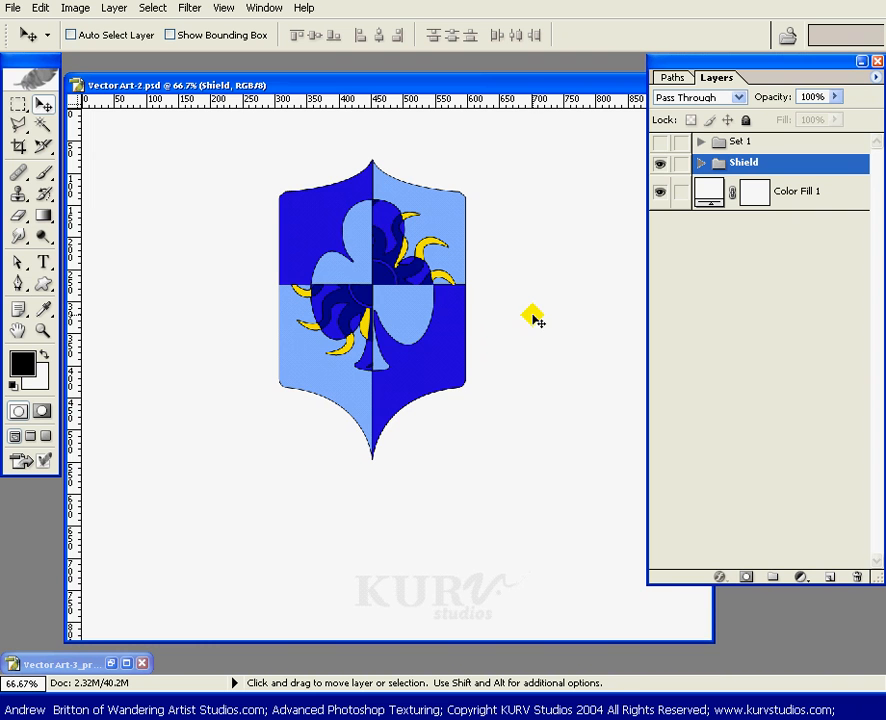
Step: Draw a closed, straight-sided banner shape with the Pen tool, running diagonally across the shield from lower left to upper right with bent ends
click(22, 284)
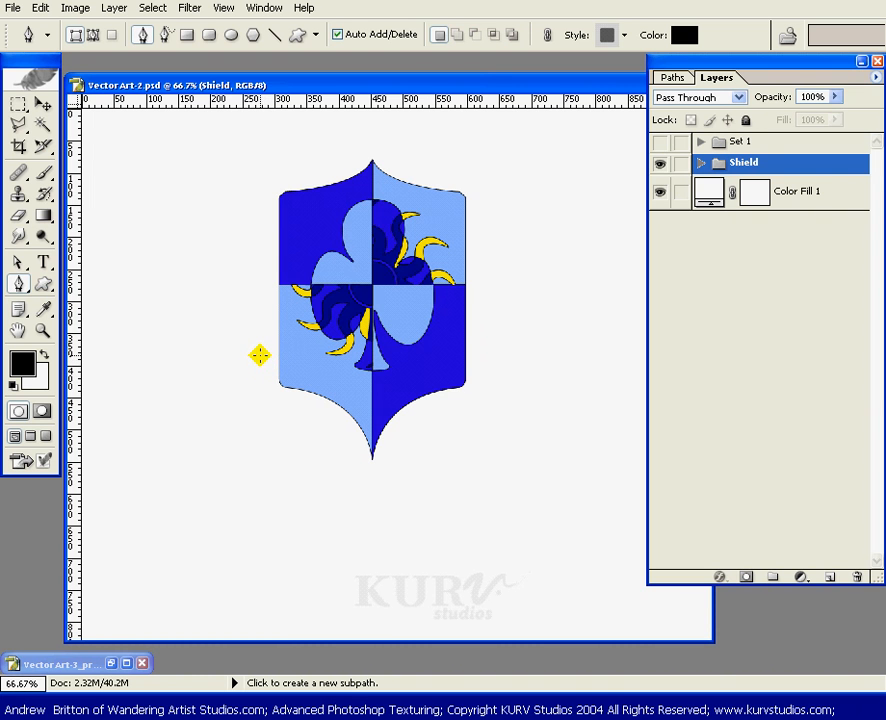
click(259, 355)
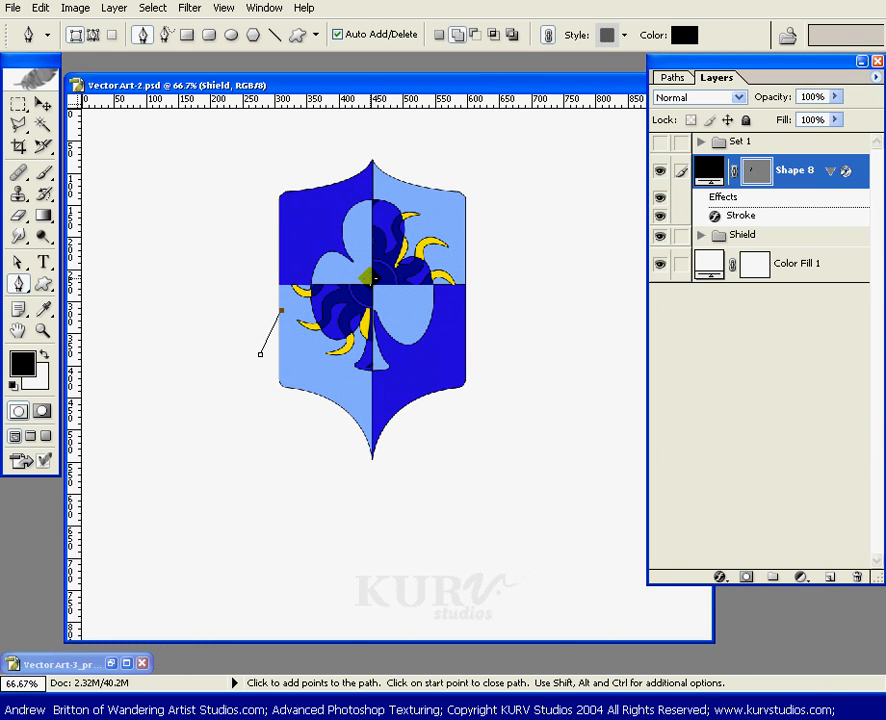
click(370, 279)
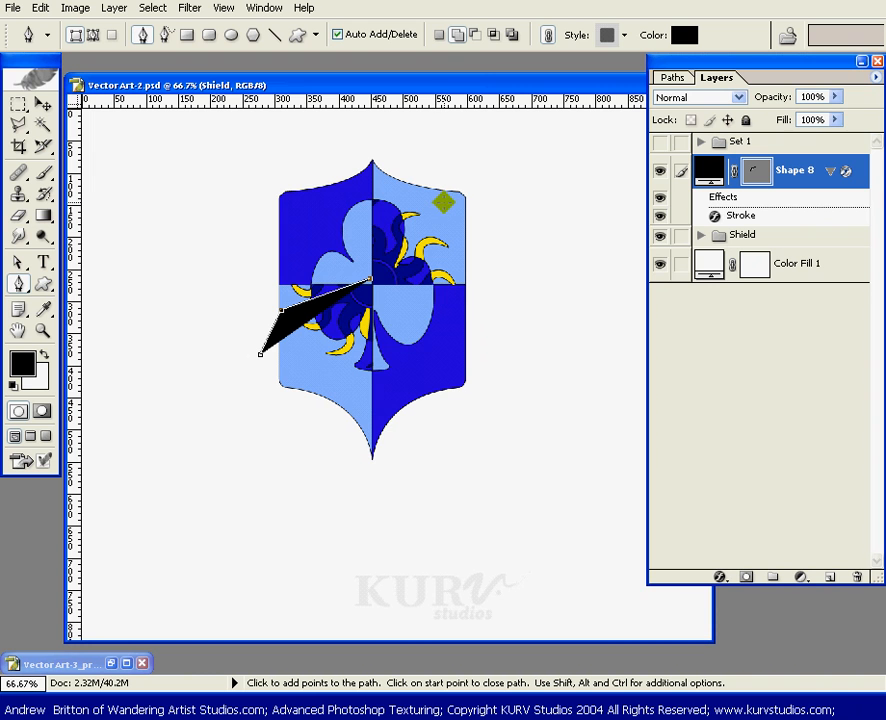
click(443, 203)
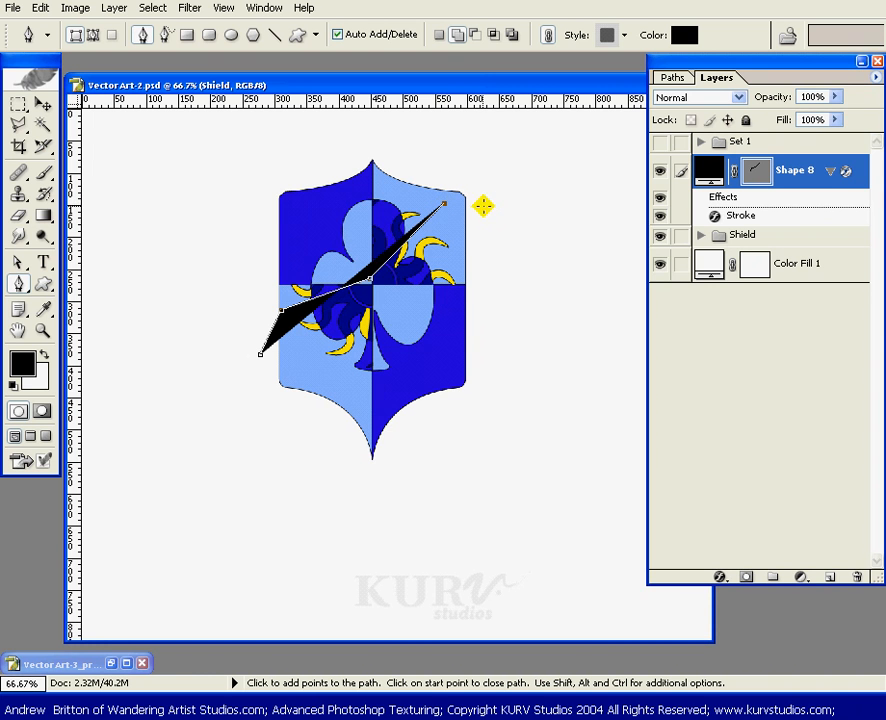
click(484, 207)
click(504, 227)
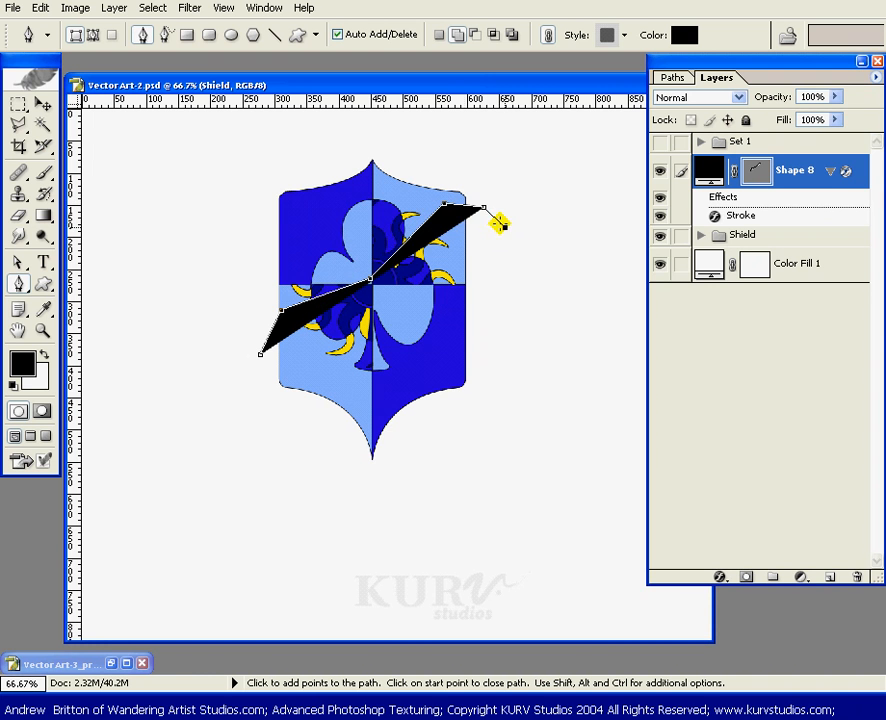
click(458, 226)
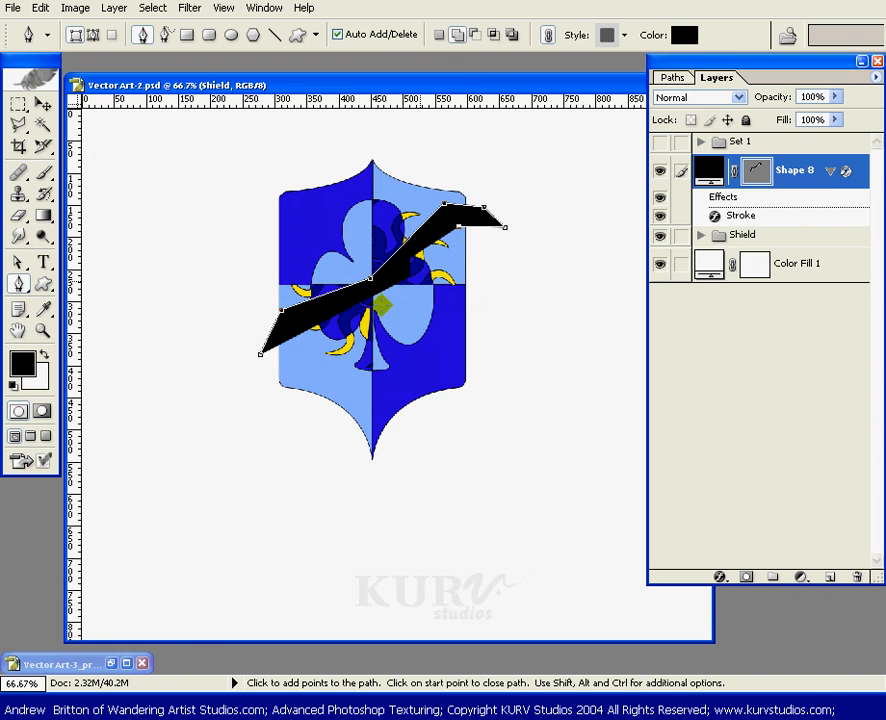
click(387, 305)
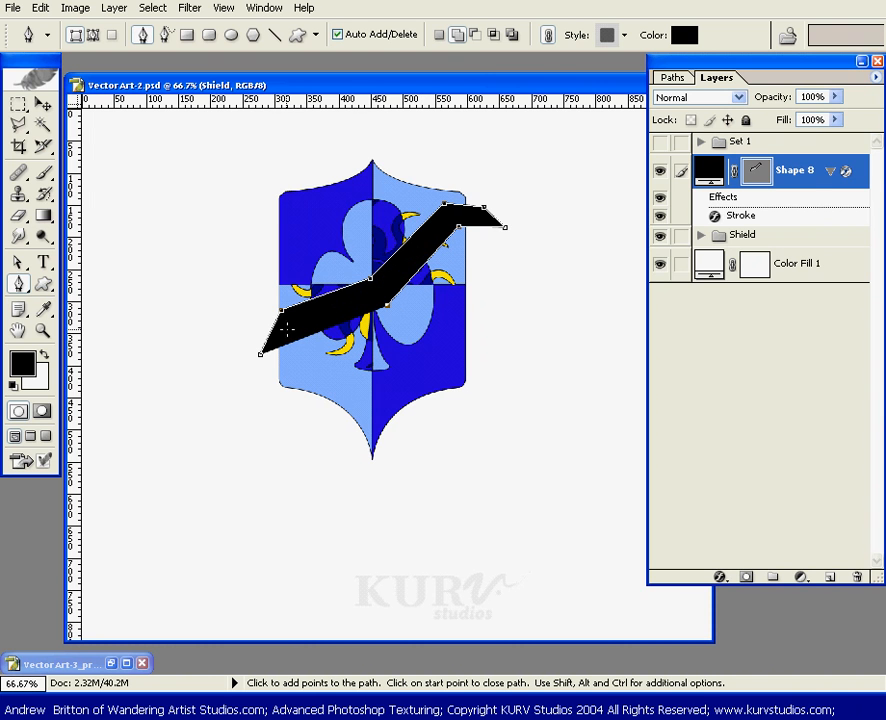
click(296, 330)
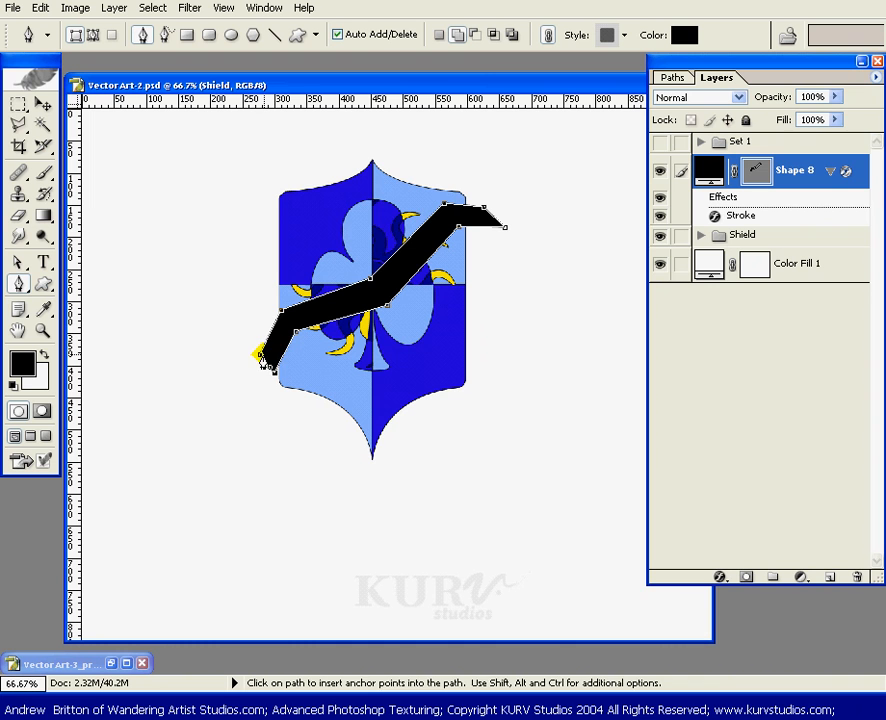
click(260, 355)
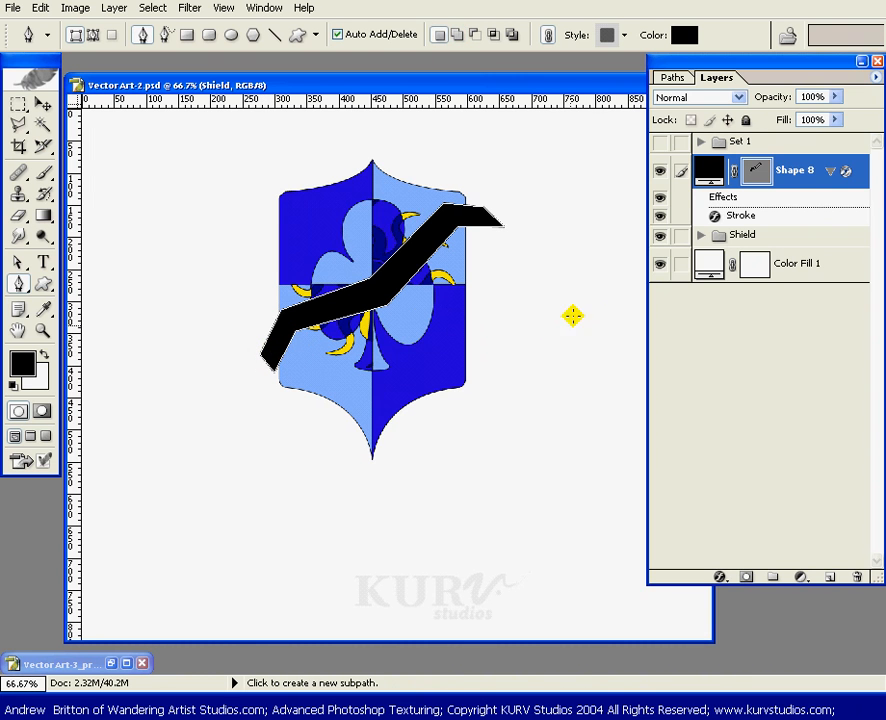
Step: Change the banner shape's fill from black to a pale golden tan, about FDE28E
double_click(707, 172)
drag(666, 610, 477, 463)
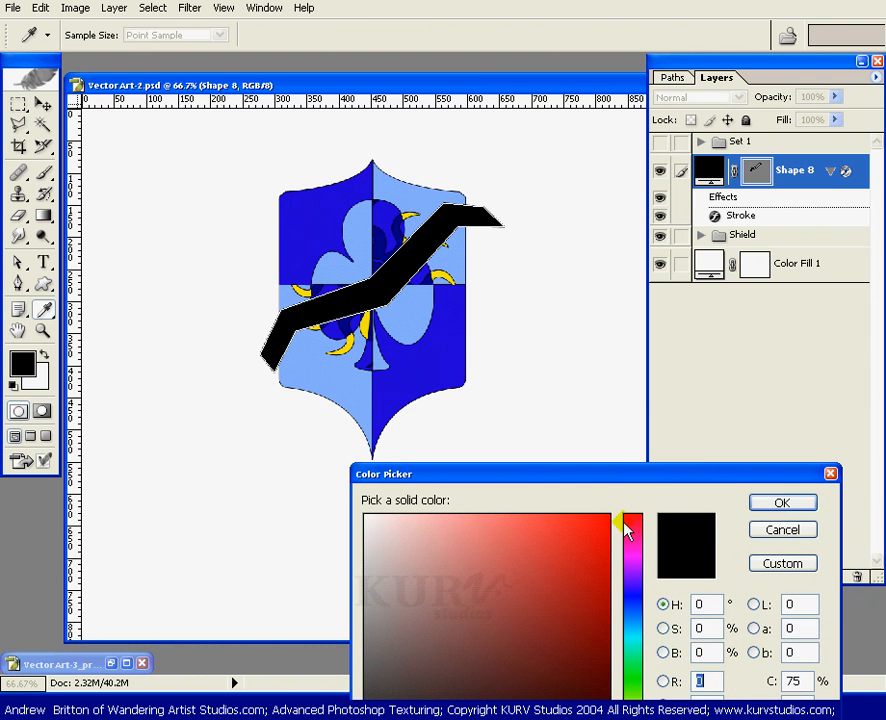
drag(625, 528, 674, 408)
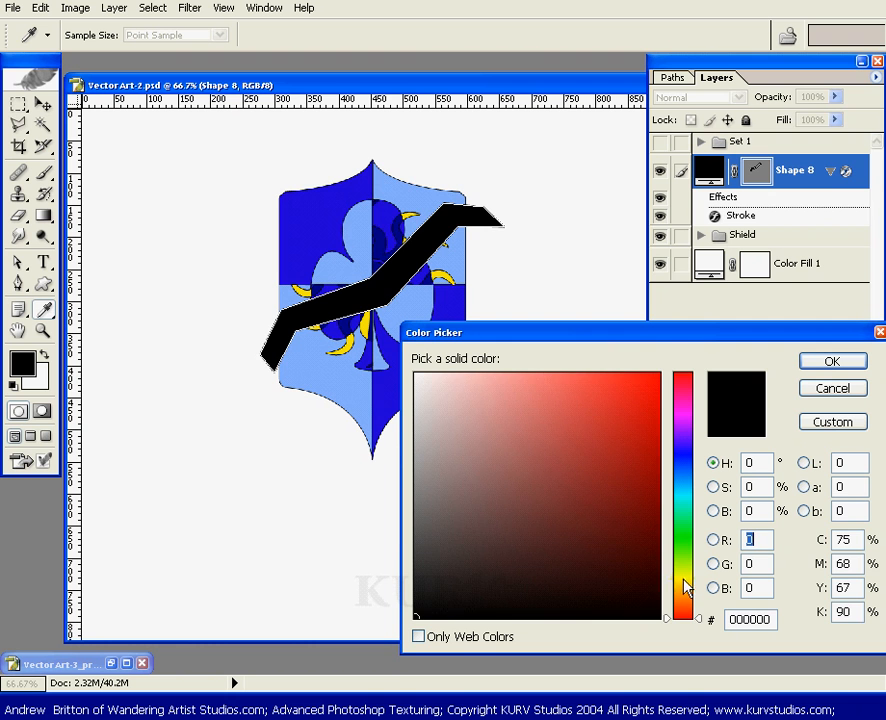
click(684, 581)
click(522, 375)
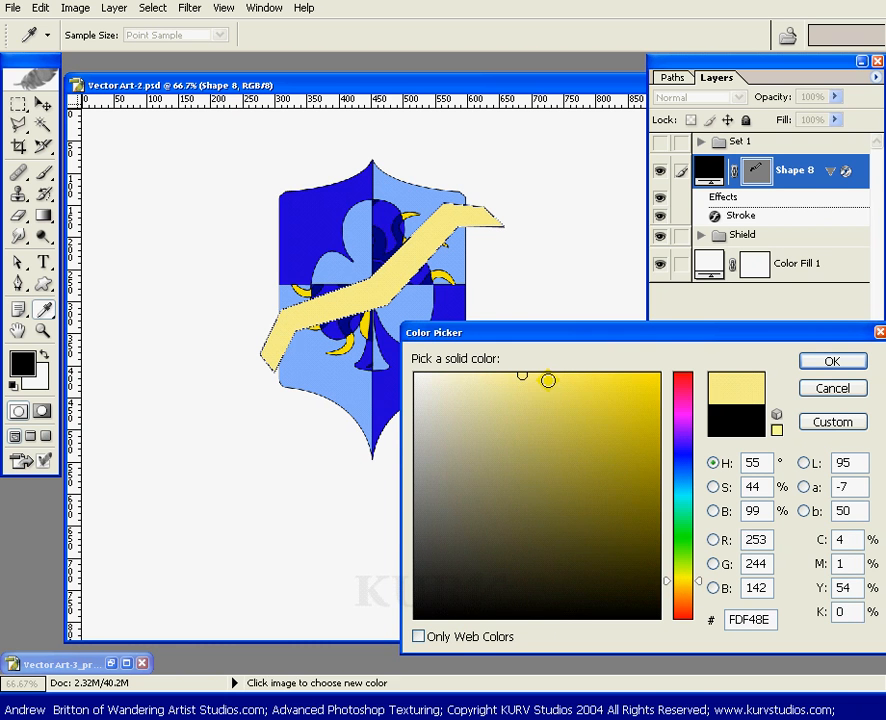
click(689, 586)
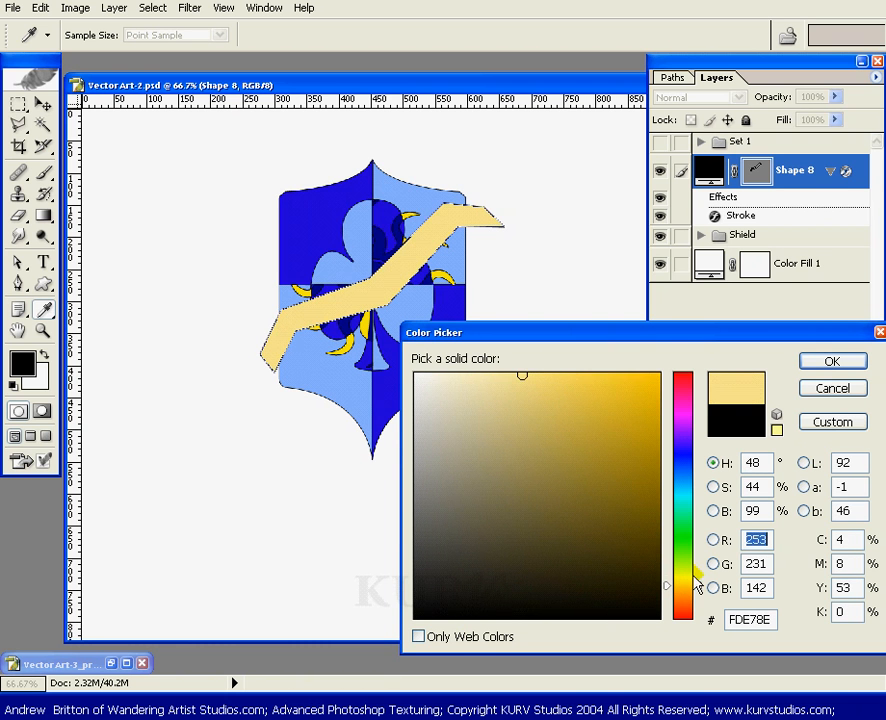
click(698, 590)
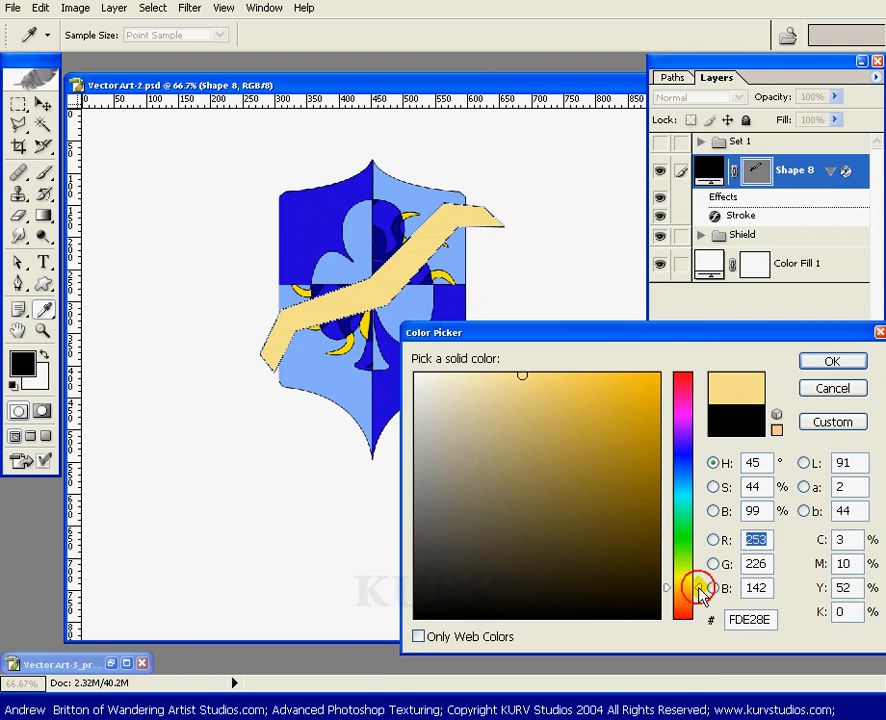
click(829, 362)
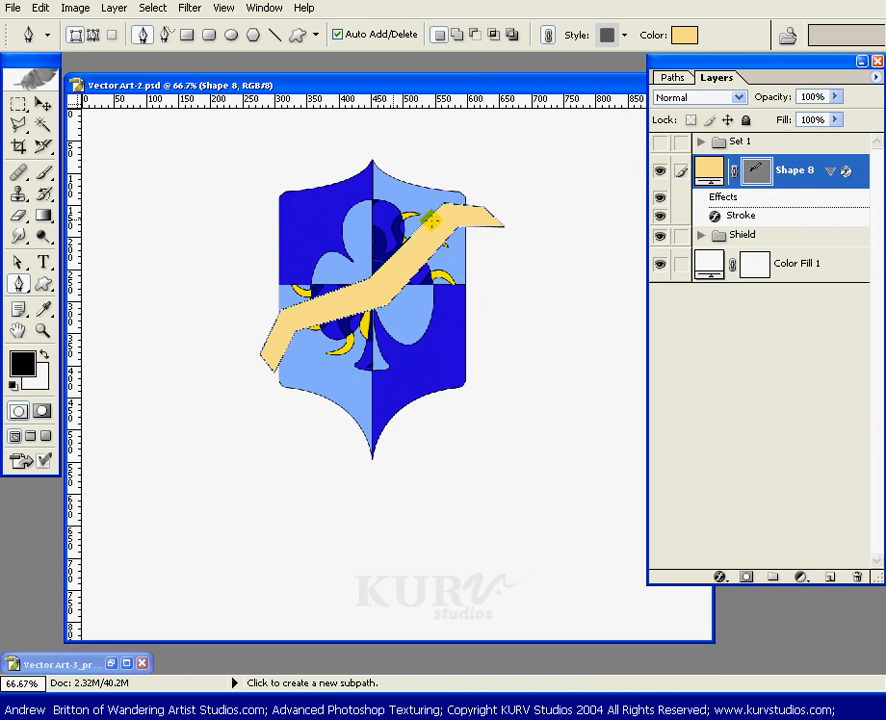
Step: Hide the Shield set and convert the two corner points at the banner's lower-left bend into smooth curves
click(660, 235)
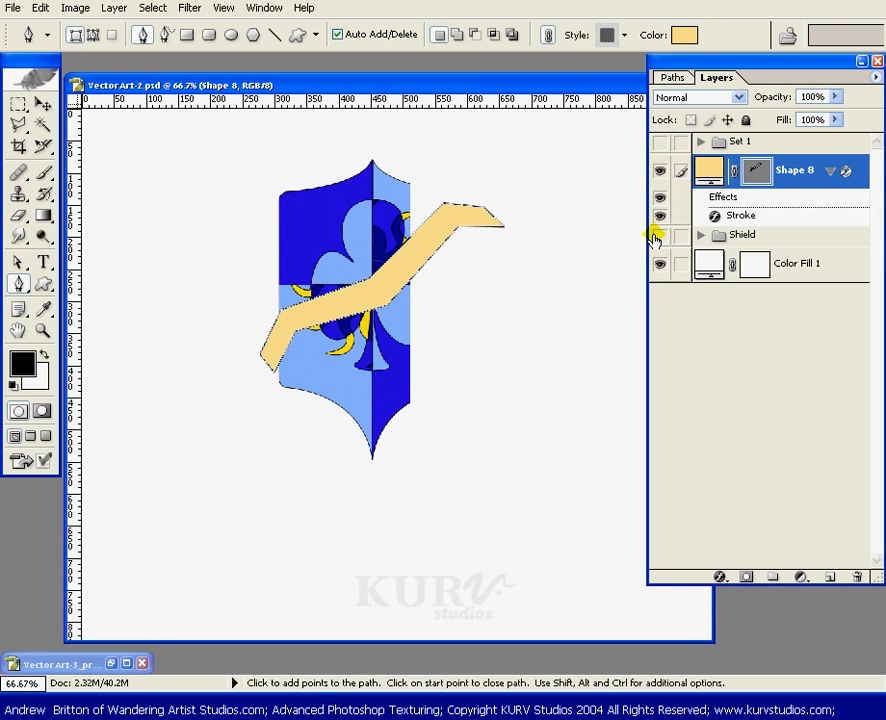
drag(17, 283, 80, 360)
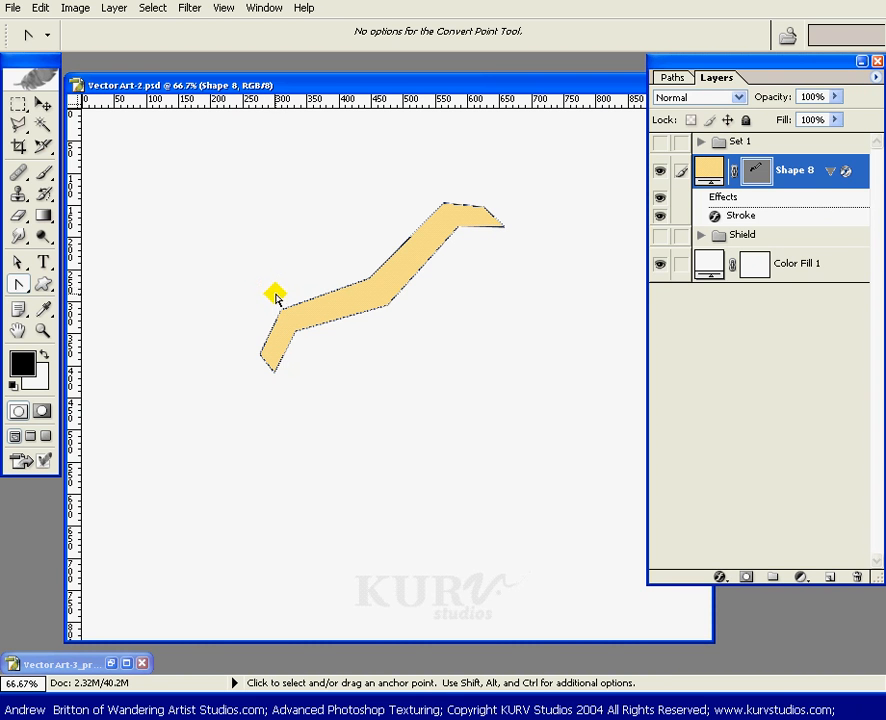
key(z)
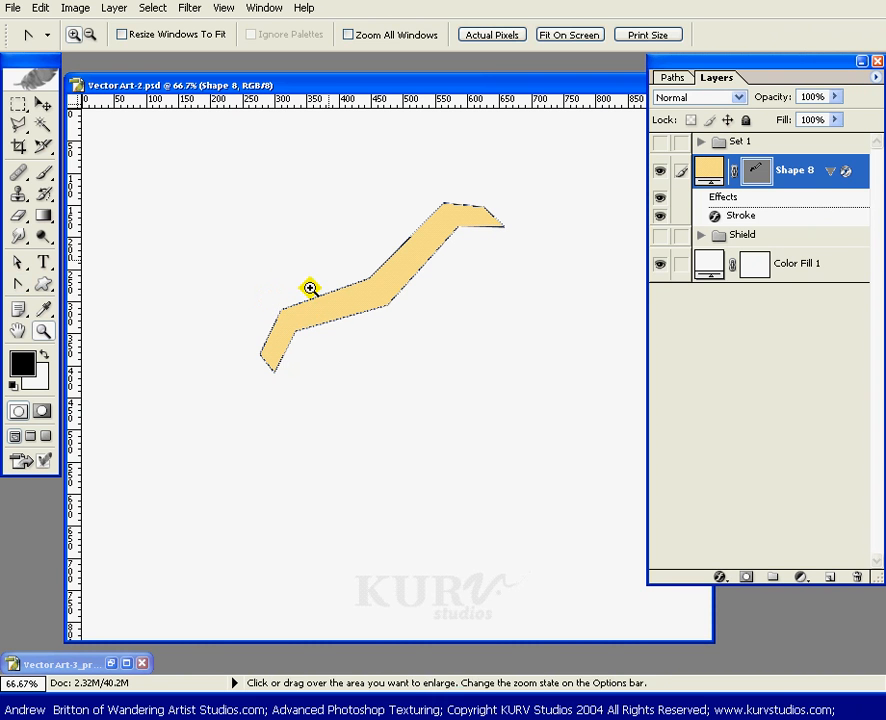
drag(537, 167, 243, 405)
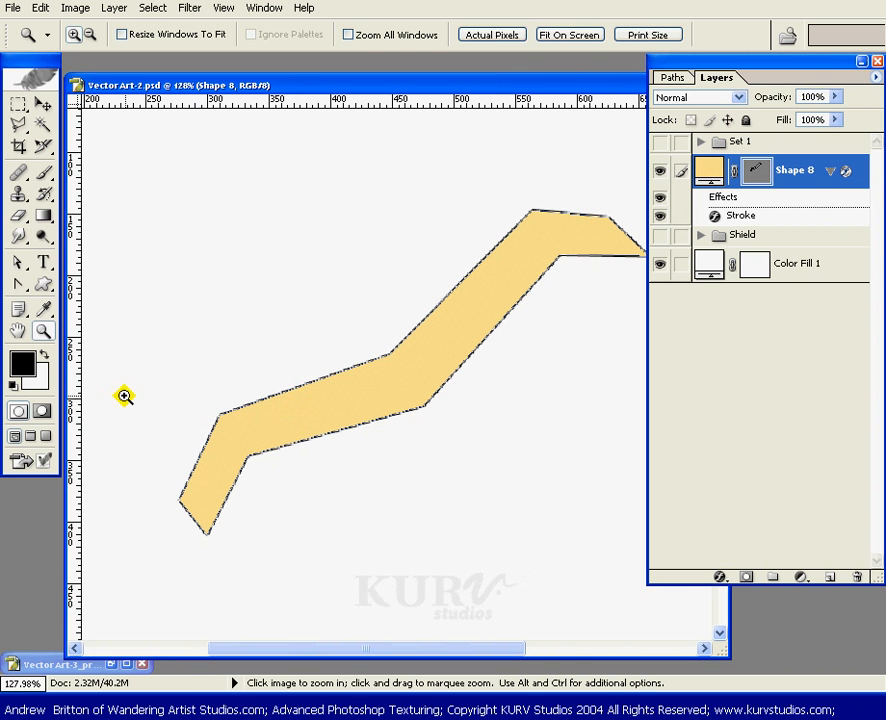
key(p)
drag(212, 394, 241, 455)
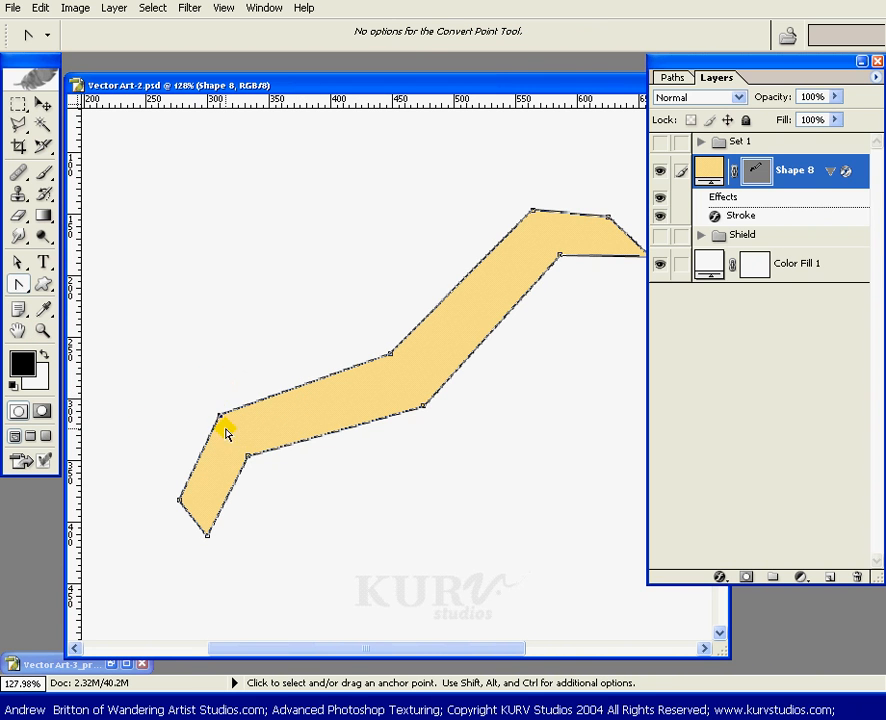
drag(219, 415, 273, 372)
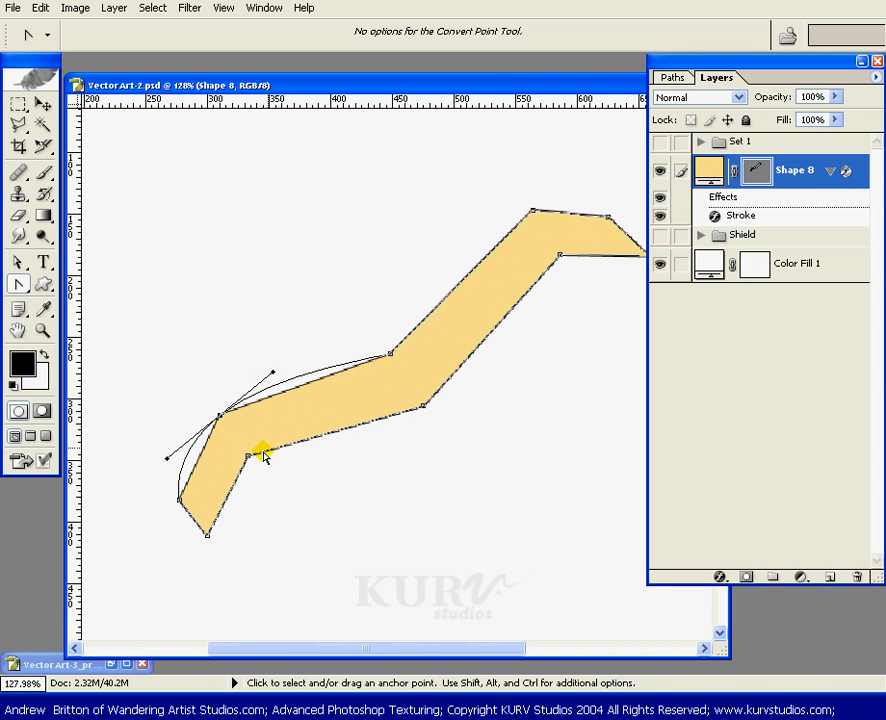
drag(247, 456, 187, 493)
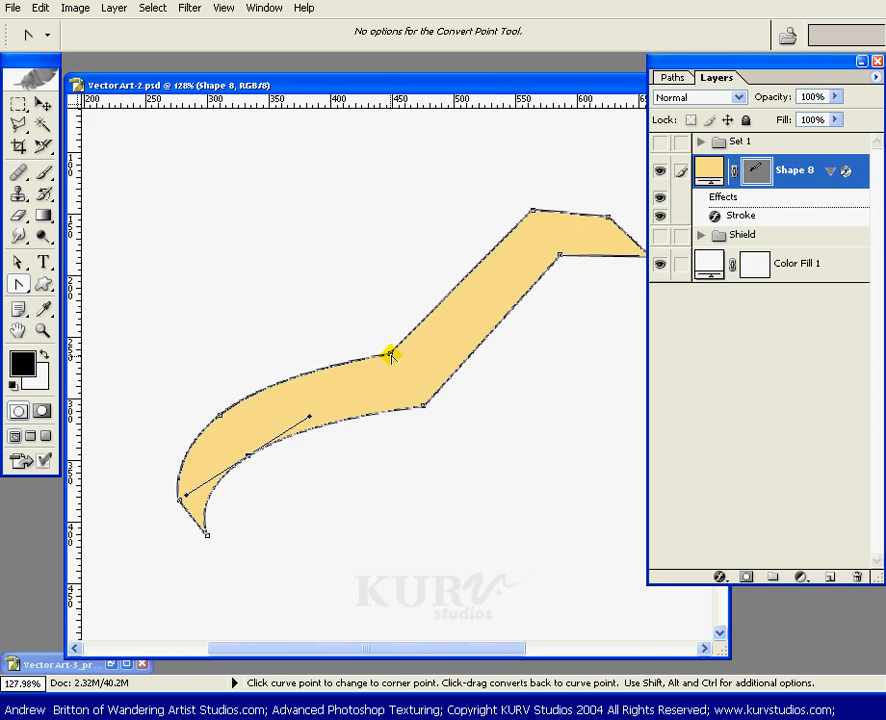
Step: Convert the corner points at the banner's middle and upper-right bends into smooth curves so both edges flow in parallel
drag(391, 355, 468, 309)
drag(423, 405, 345, 447)
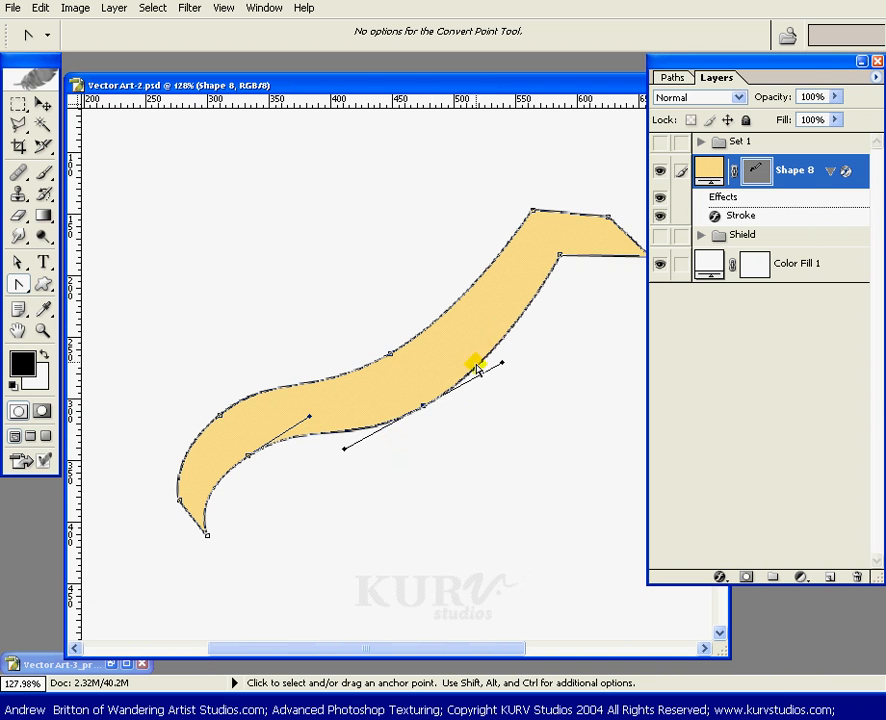
drag(531, 211, 581, 181)
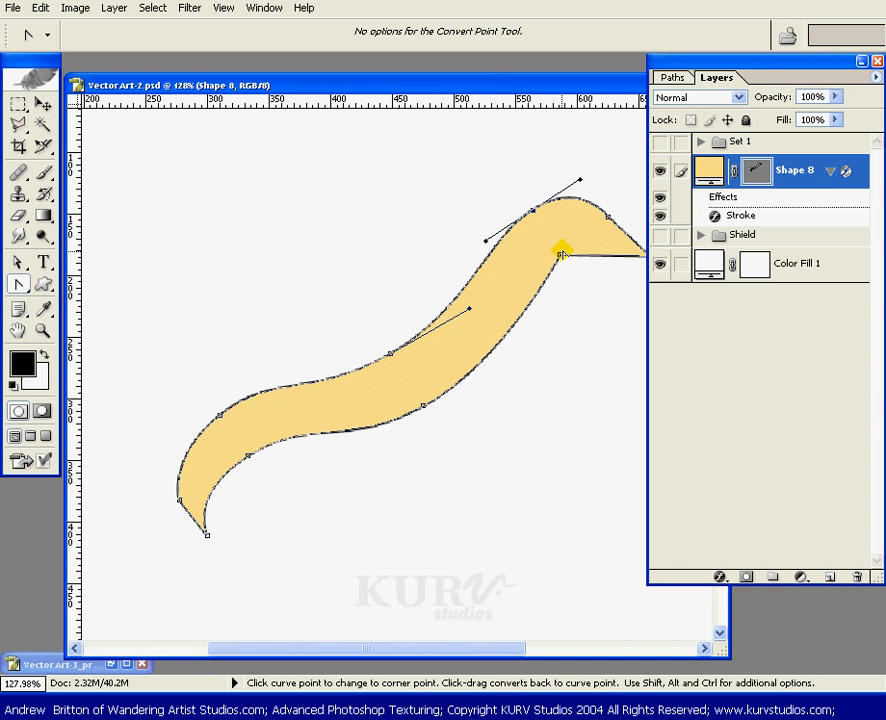
drag(561, 253, 506, 293)
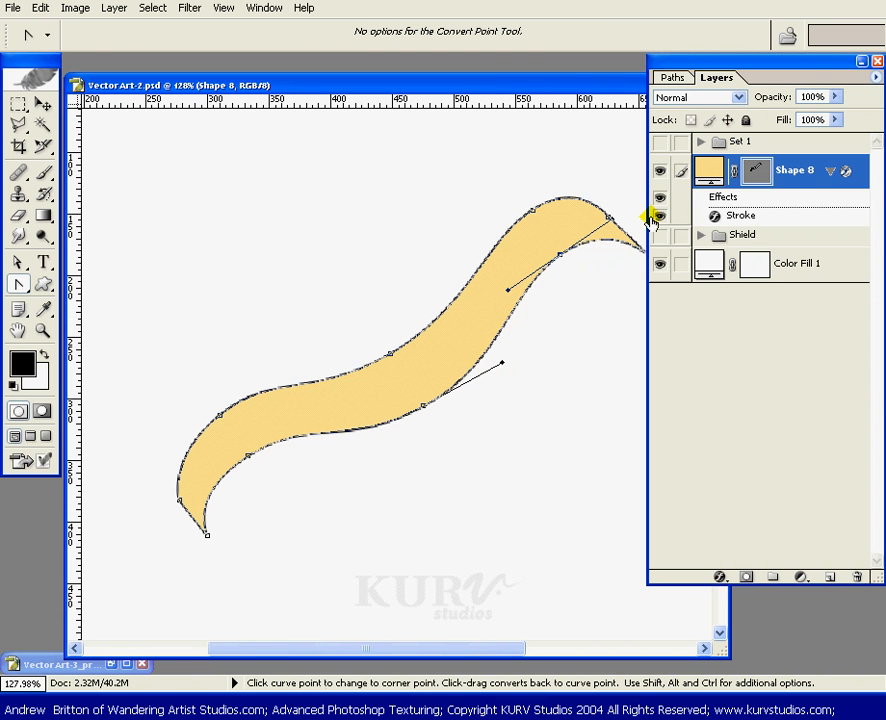
Step: Show the Shield set again and fit the whole image in view to check the banner over it
click(660, 237)
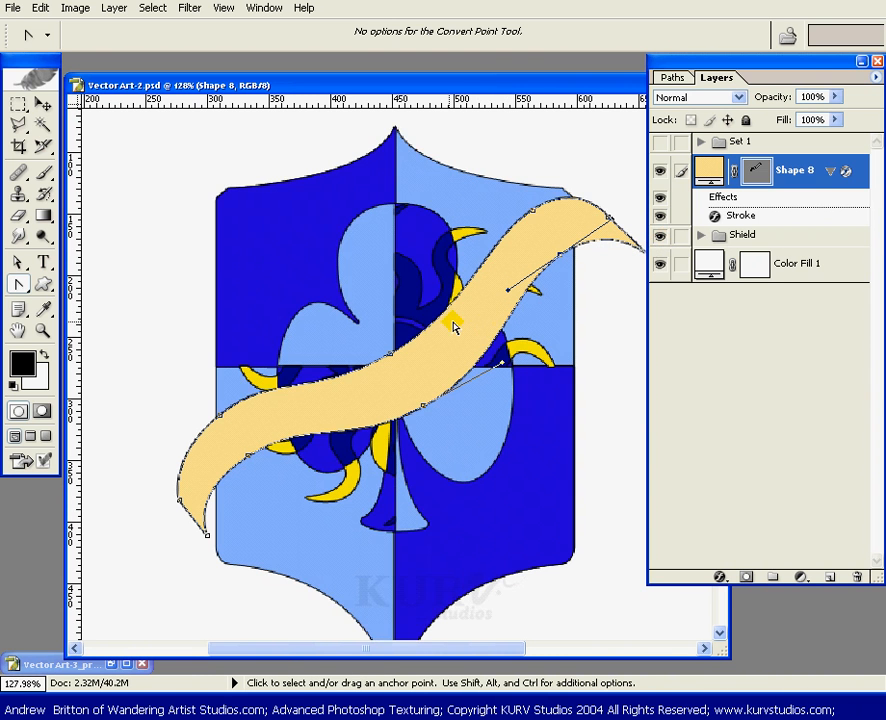
key(ctrl+0)
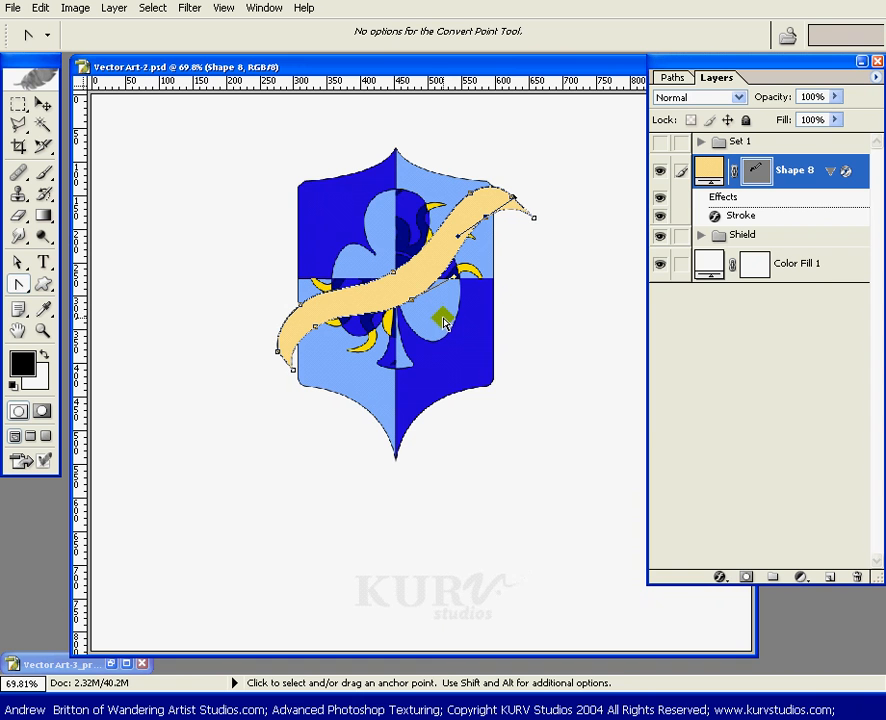
key(z)
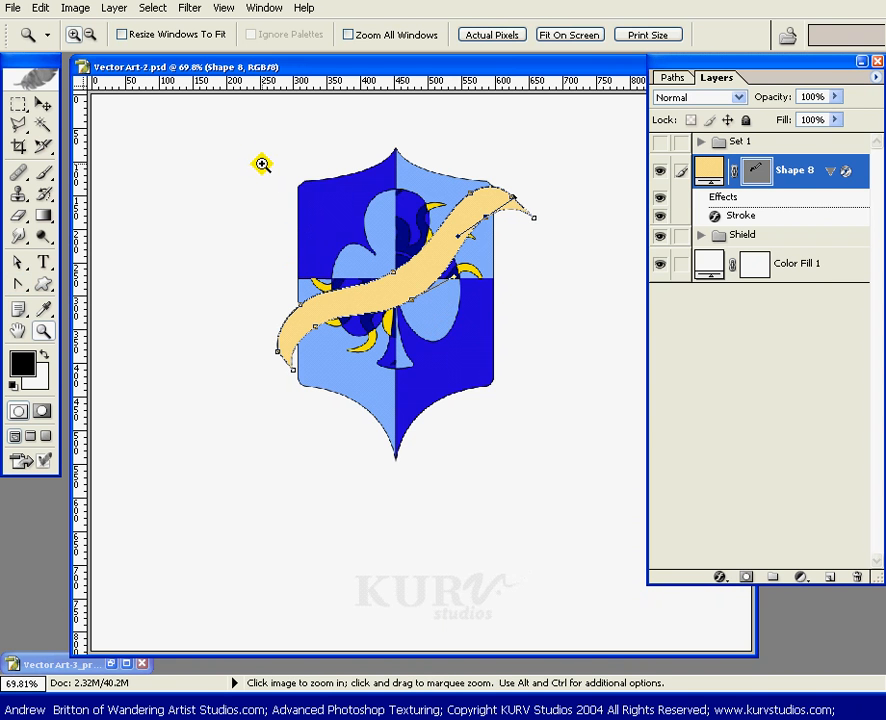
Step: Zoom in on the banner and shield, lock the Shield layer set completely, and hide it
drag(247, 149, 554, 452)
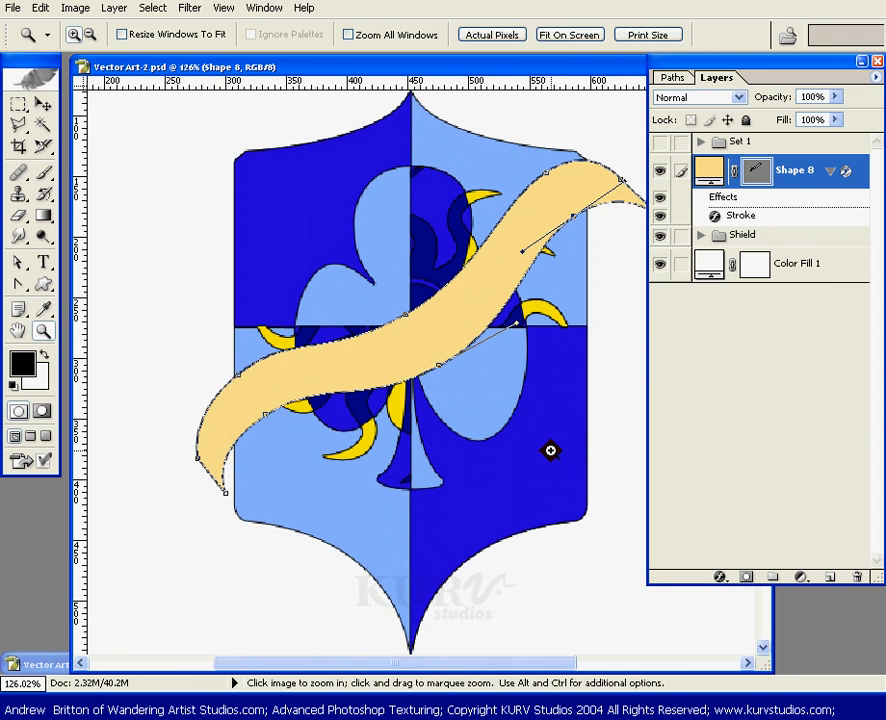
drag(607, 73, 572, 74)
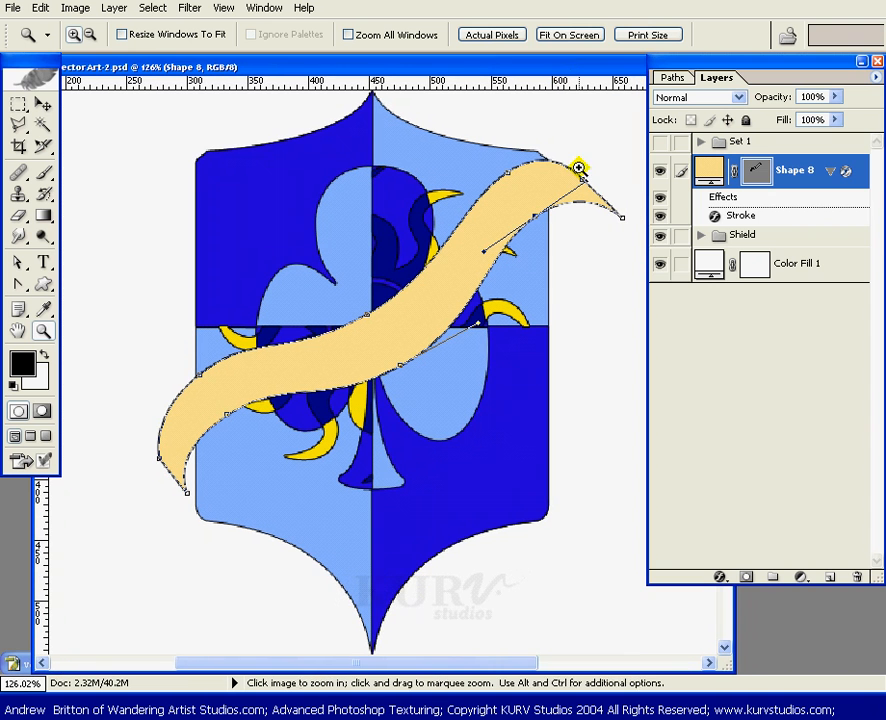
click(795, 239)
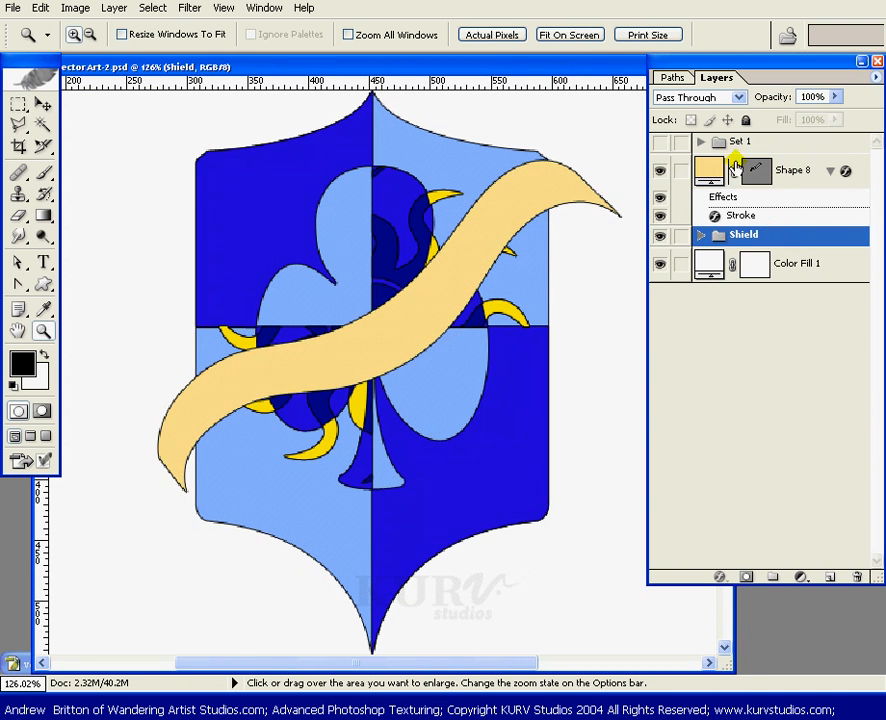
click(745, 120)
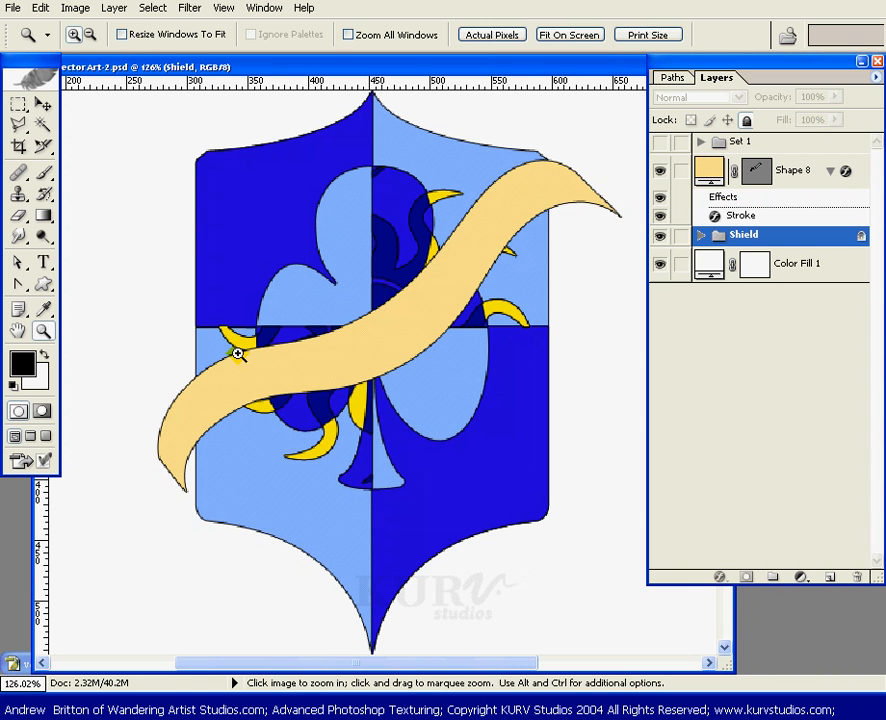
click(659, 236)
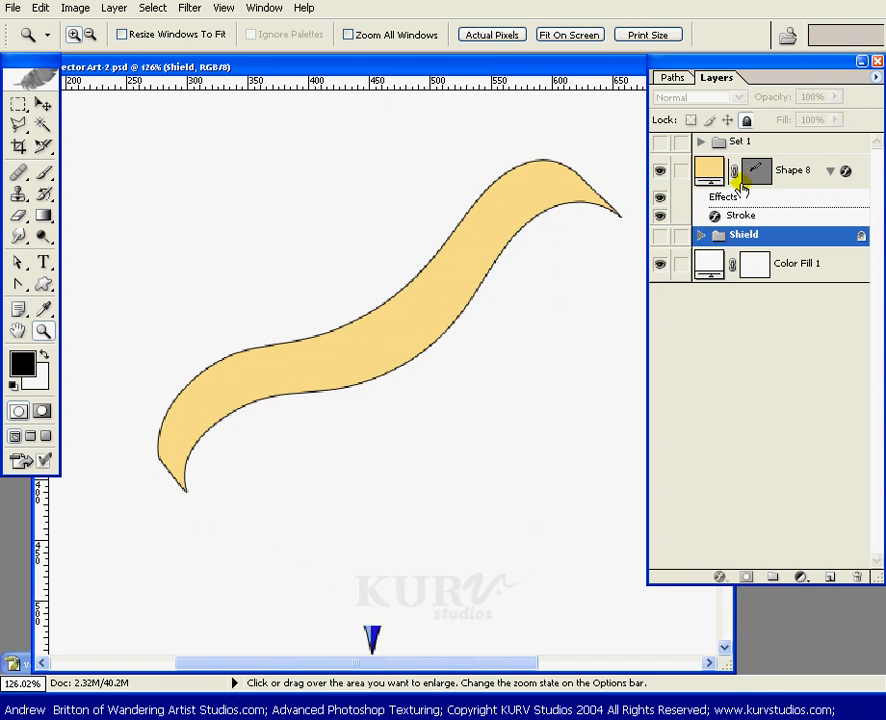
Step: Activate the banner's vector path and shift the two anchor points at its upper-right bend slightly down and to the right
click(713, 198)
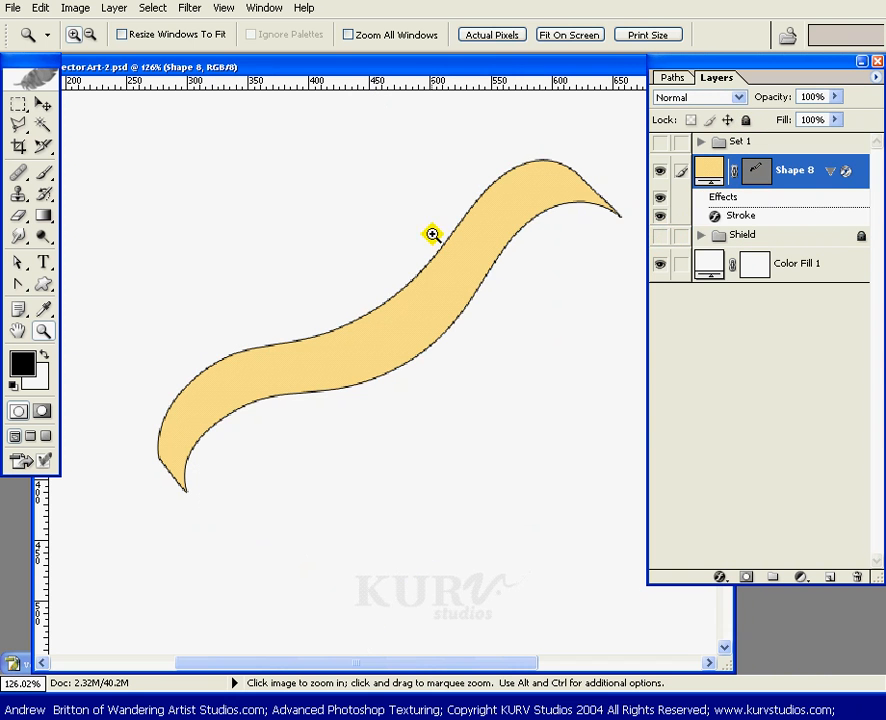
key(p)
ctrl+click(500, 155)
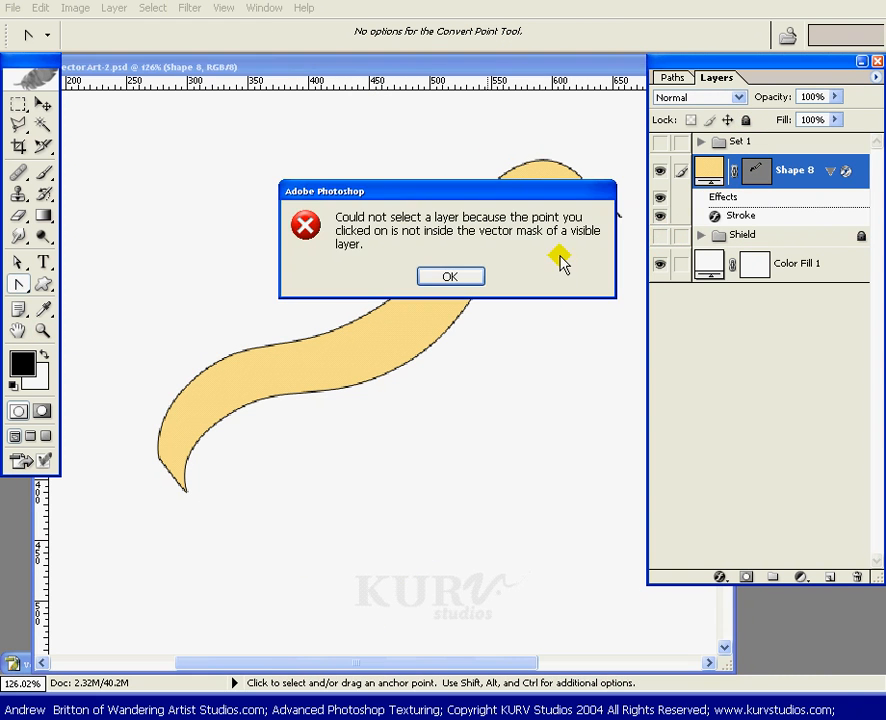
click(450, 278)
ctrl+click(755, 175)
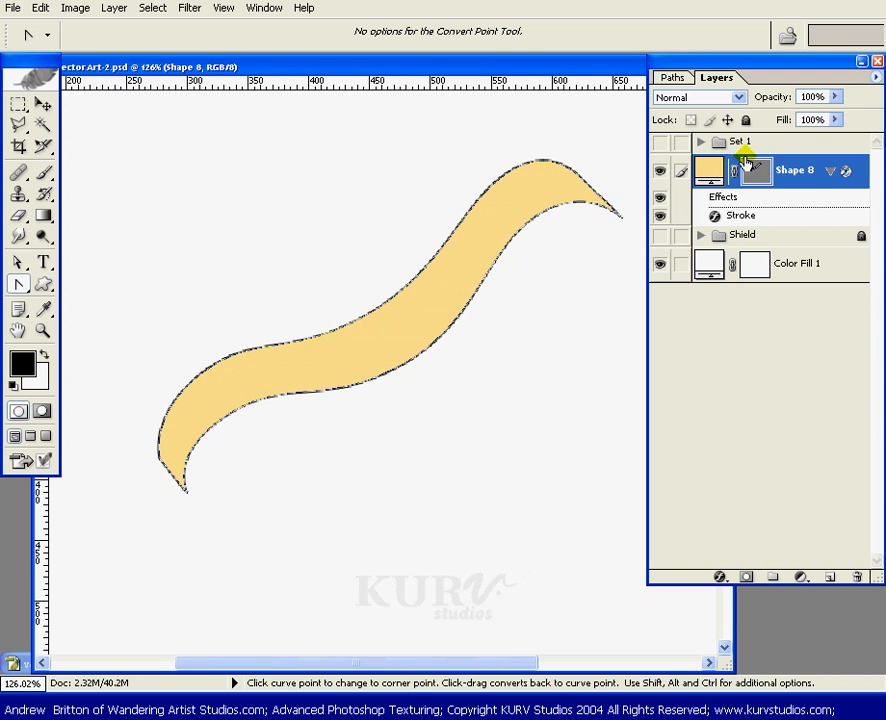
drag(504, 148, 548, 253)
drag(497, 160, 490, 260)
Step: Nudge the banner's middle pair of anchor points up-left and reposition the lower-left bend pair farther down for a more even width
drag(346, 297, 425, 411)
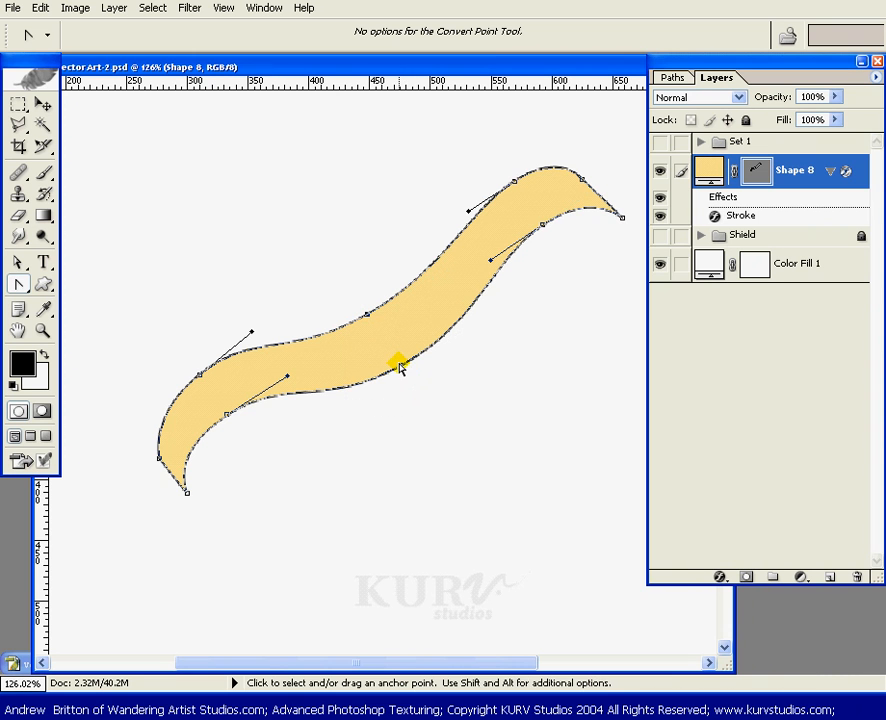
drag(402, 366, 388, 372)
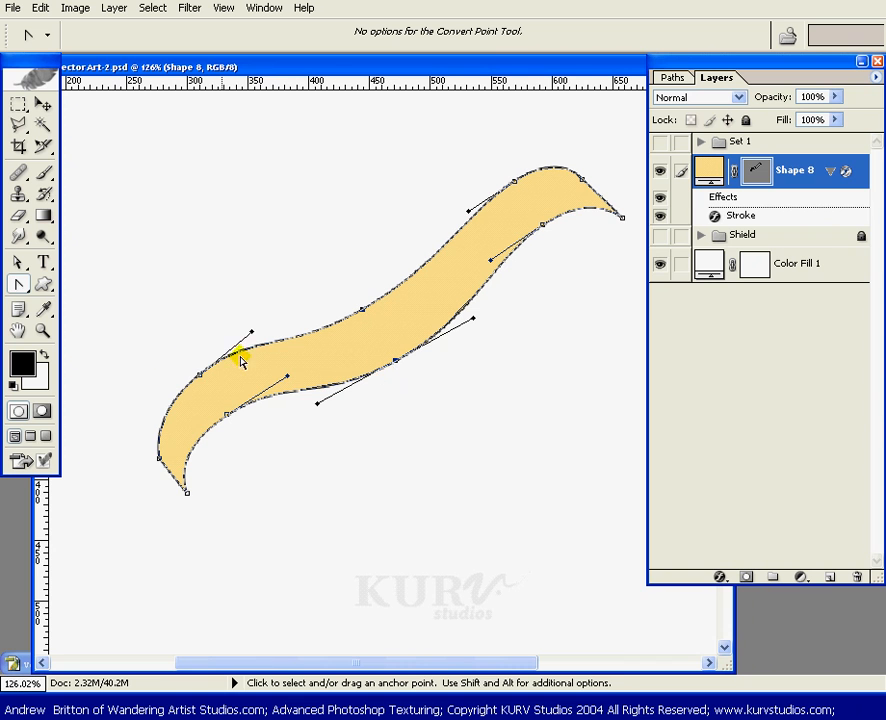
drag(188, 357, 221, 432)
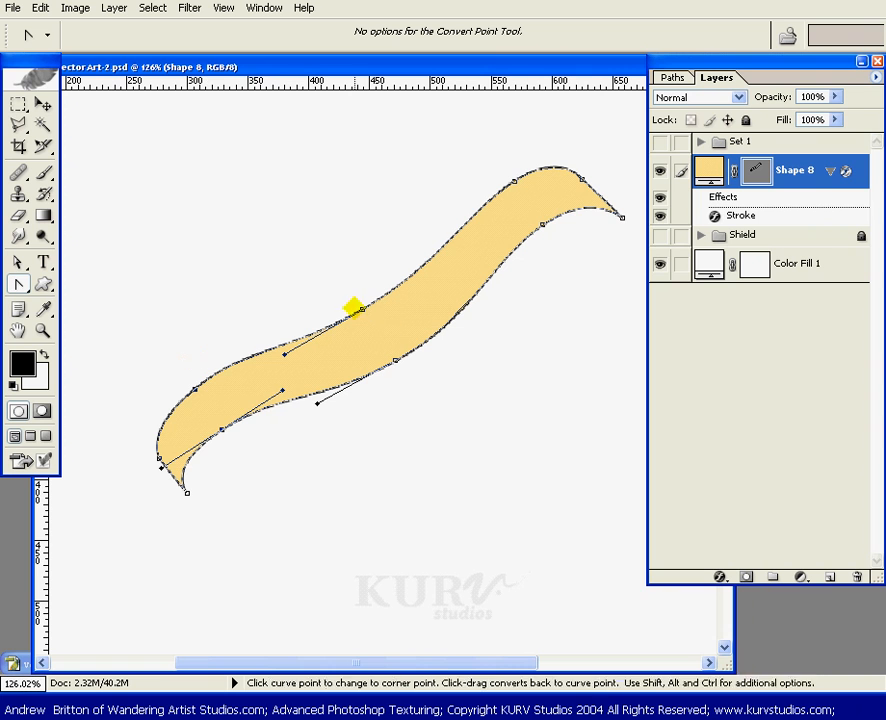
drag(171, 370, 191, 389)
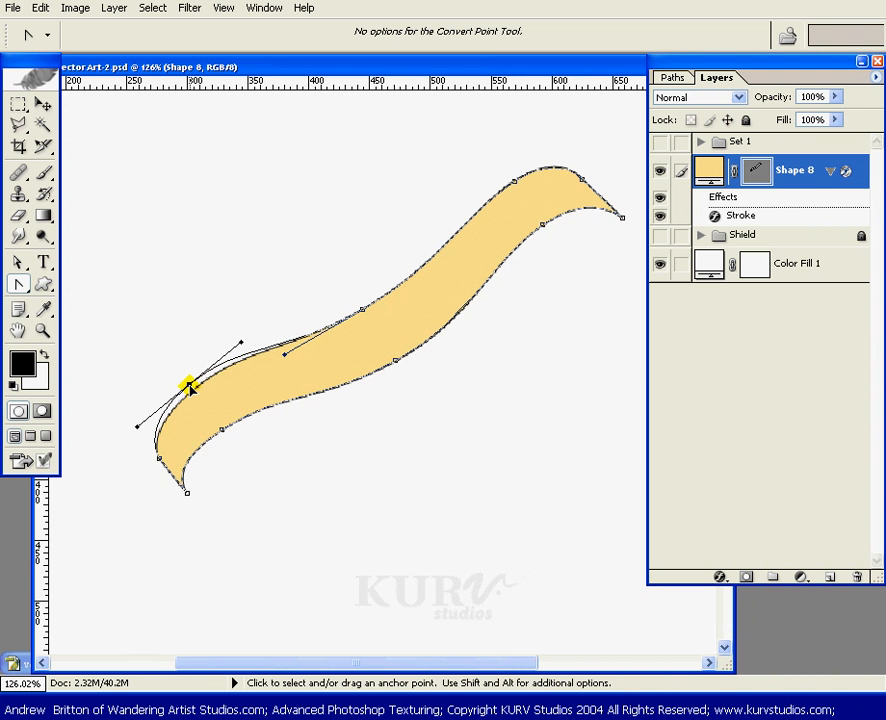
Step: Show the Shield set again, hide the banner's path outline, and check the banner over the shield at 100% zoom
click(660, 236)
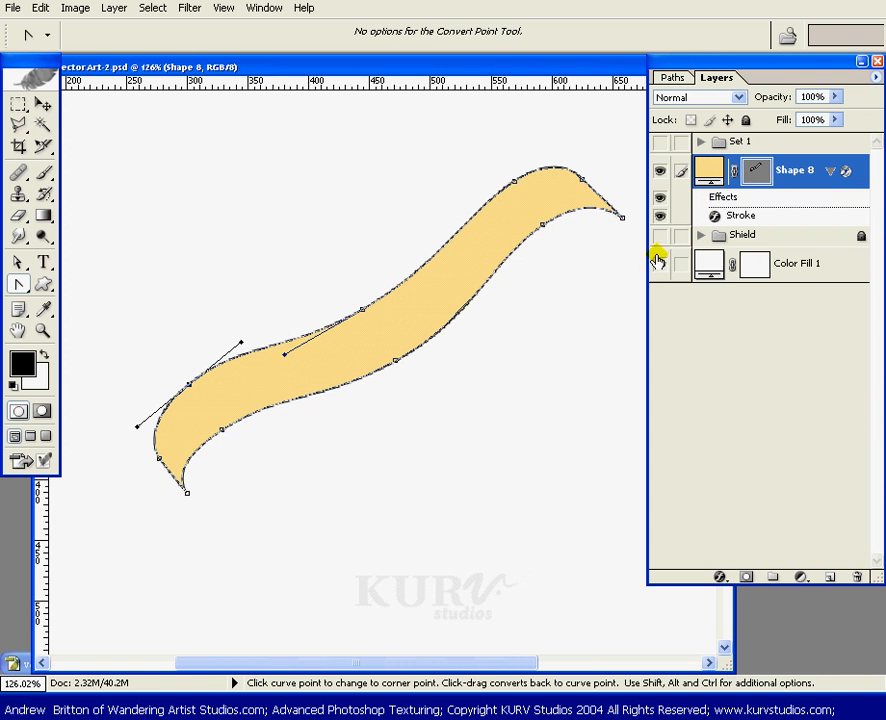
click(754, 174)
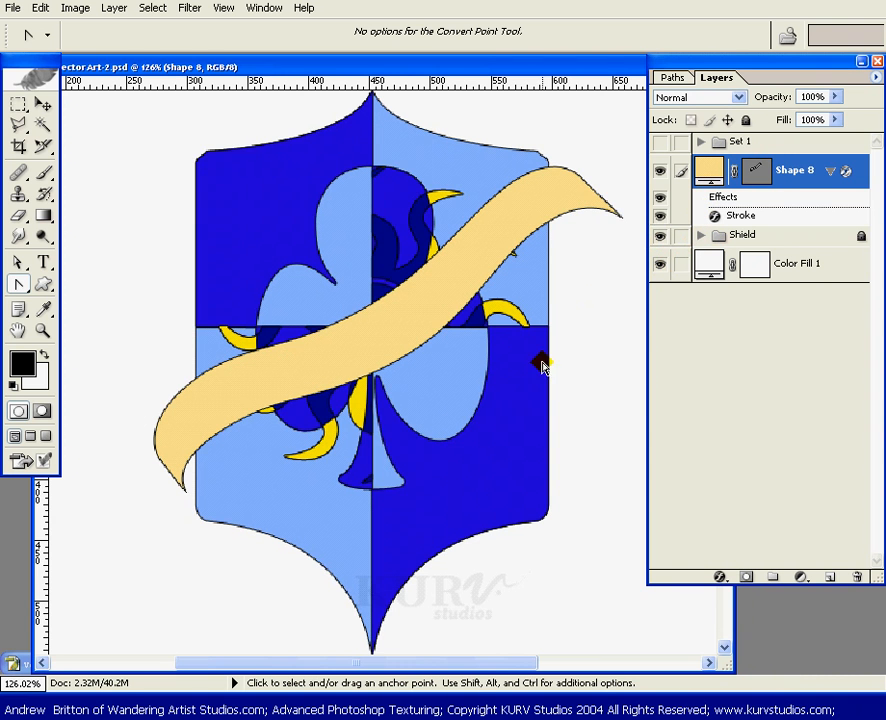
key(ctrl+minus)
key(ctrl+minus)
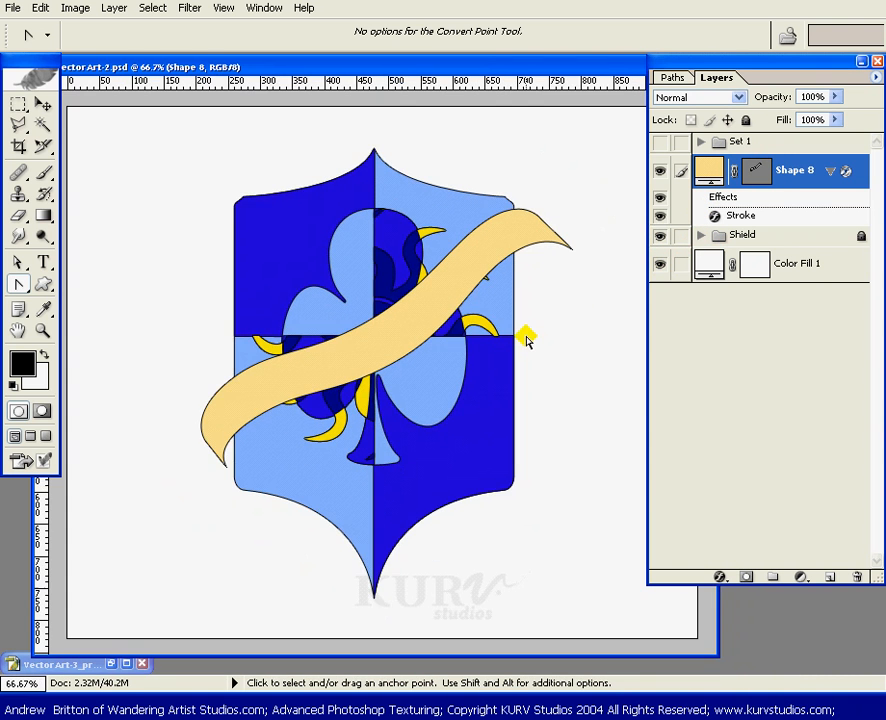
key(ctrl+plus)
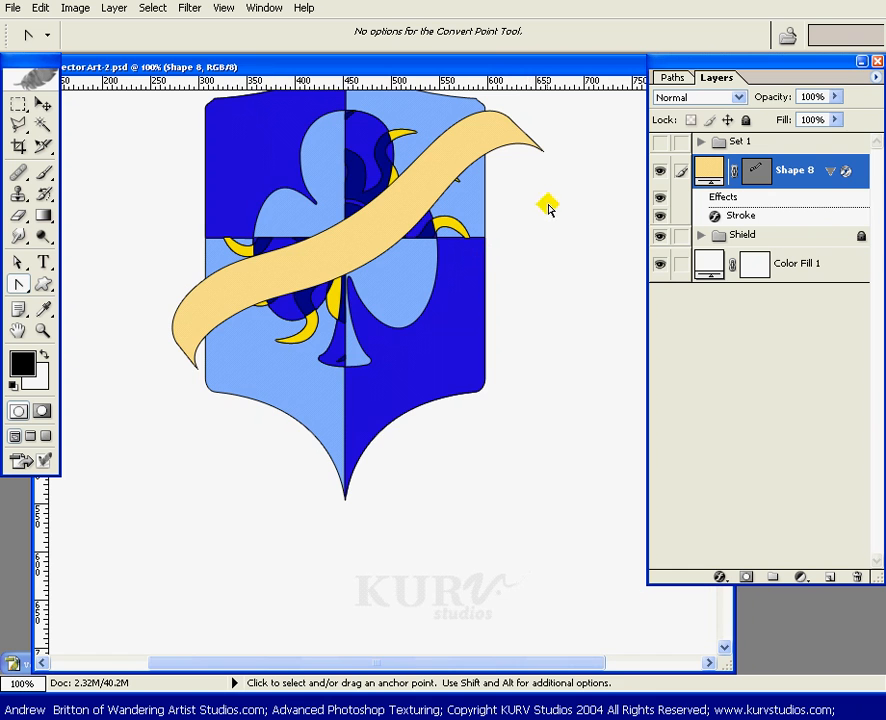
drag(414, 239, 427, 348)
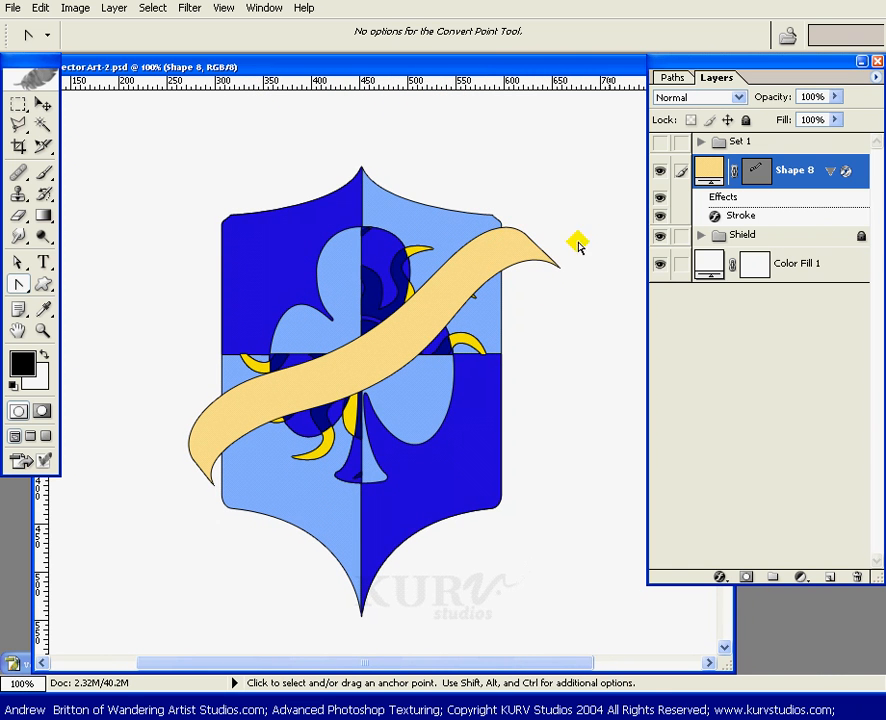
Step: Try shifting both end points of the banner's upper-right tail inward with the Shield set hidden, and check it against the shield
click(659, 235)
key(z)
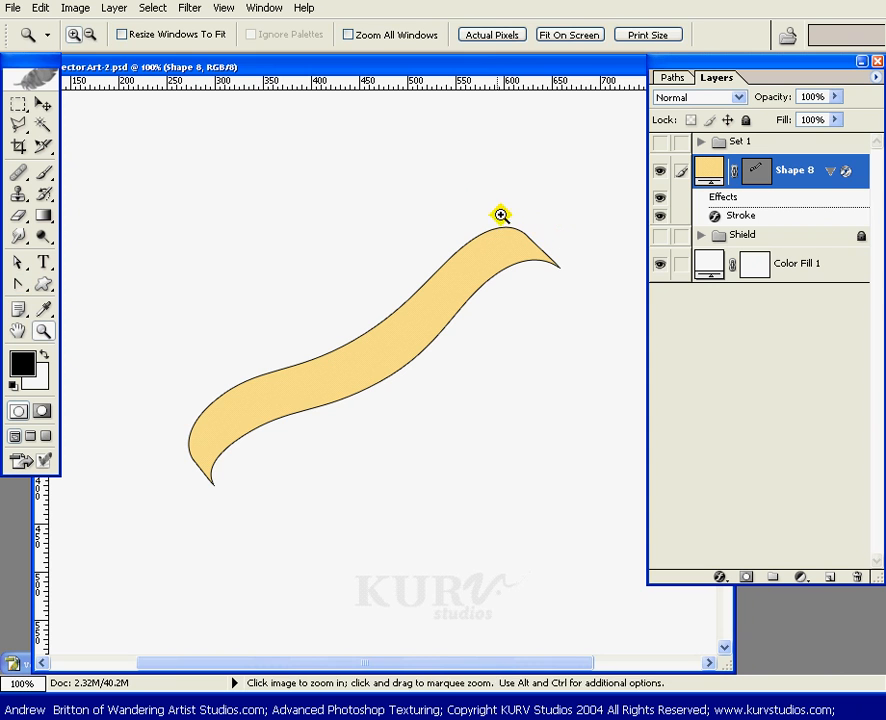
ctrl+click(757, 172)
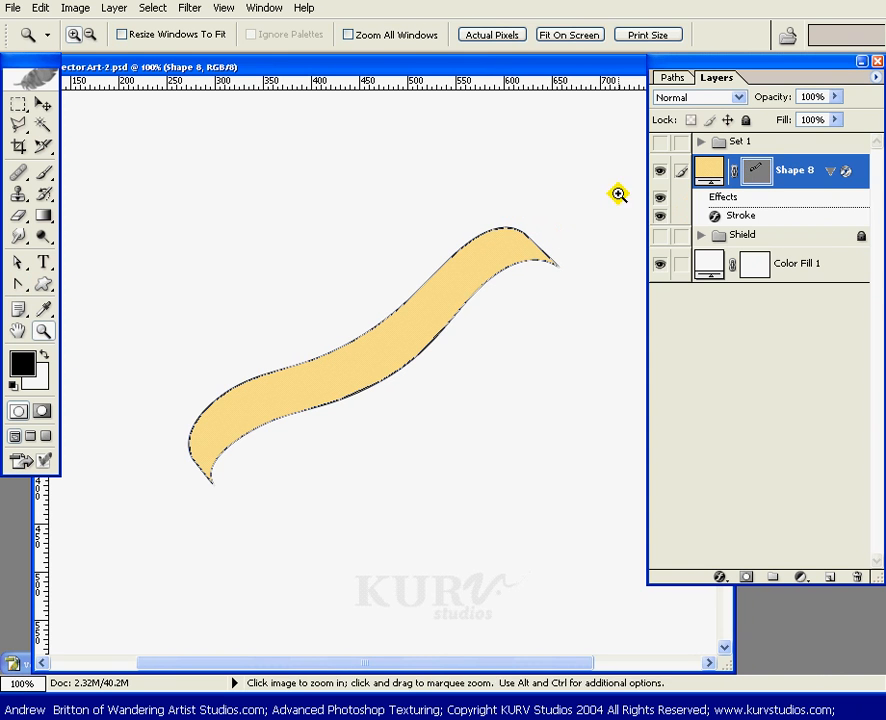
key(p)
drag(524, 211, 539, 261)
click(546, 256)
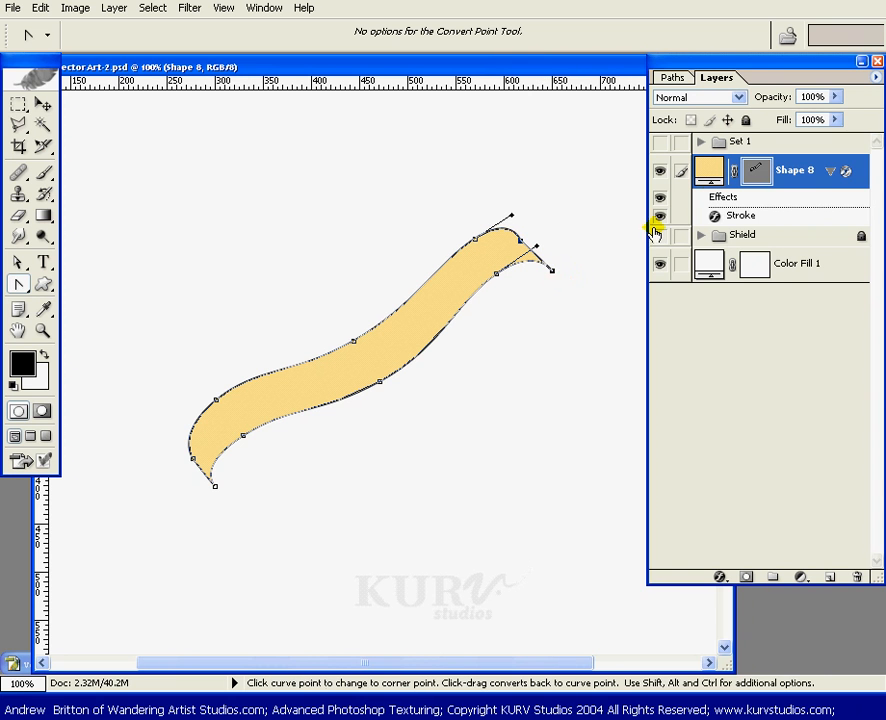
click(660, 236)
click(756, 170)
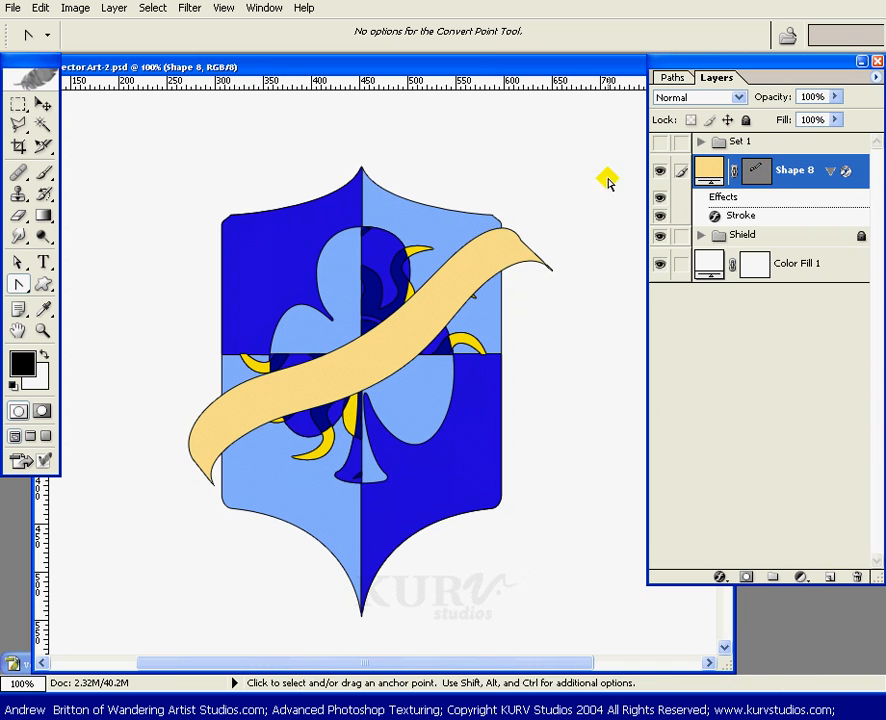
Step: Undo the tail's end-point move and shift only its outermost tip slightly inward with the Shield set hidden, then show the set again
ctrl+click(758, 176)
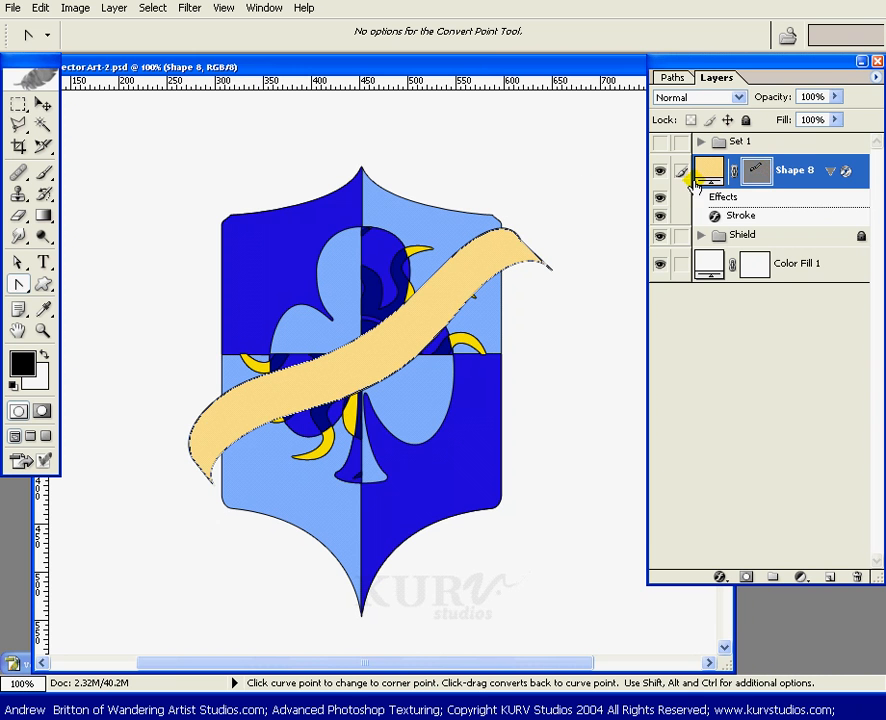
click(660, 236)
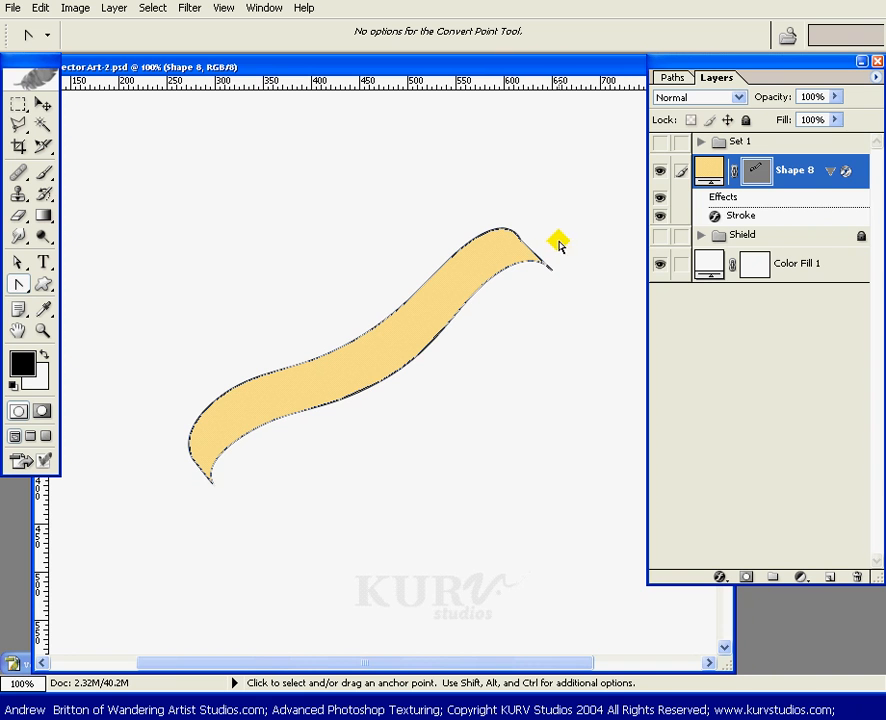
ctrl+click(560, 249)
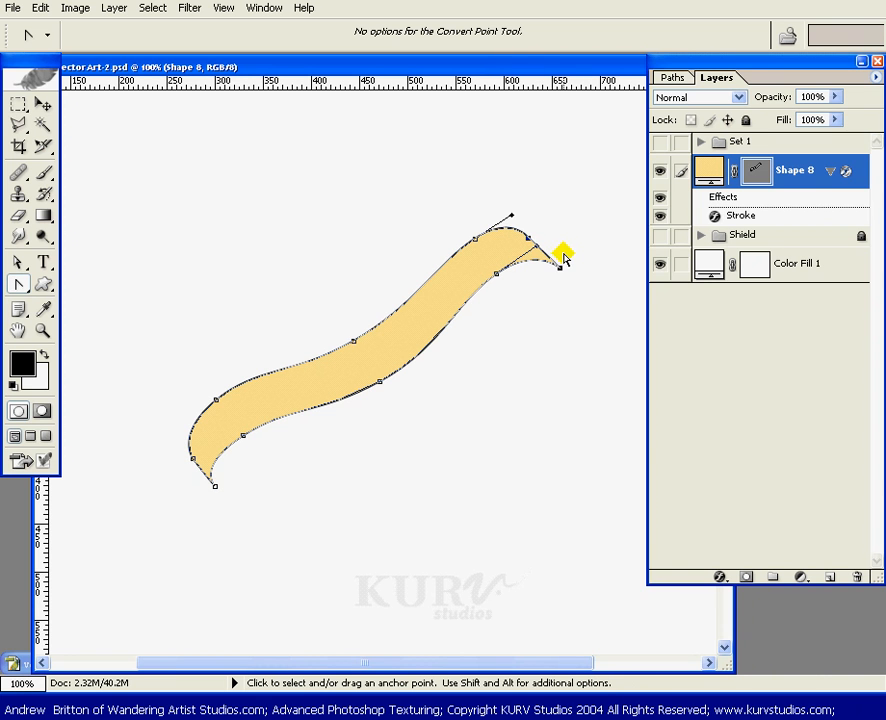
drag(572, 280, 554, 259)
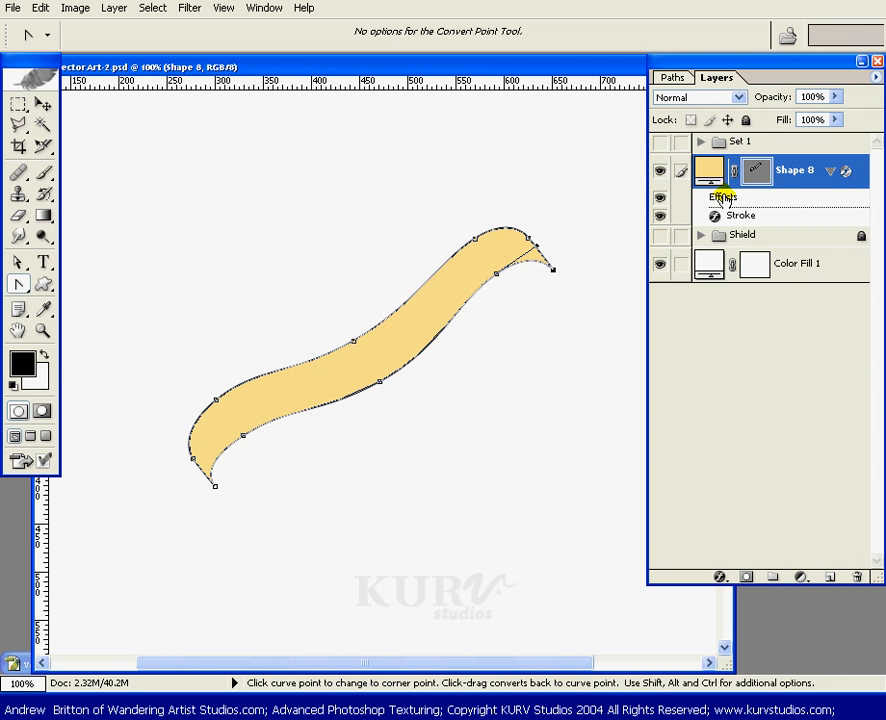
click(756, 172)
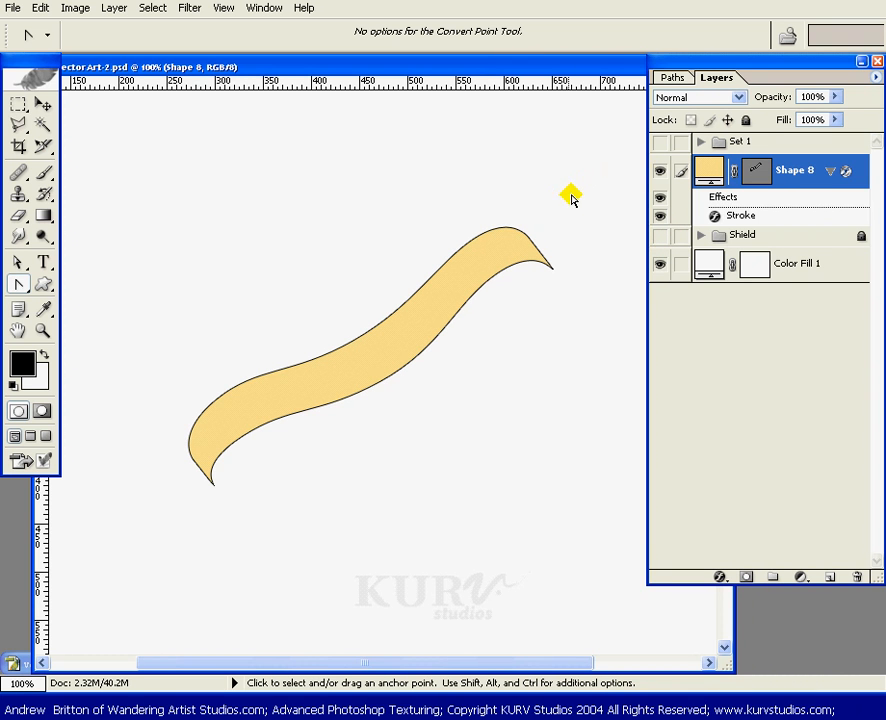
click(660, 235)
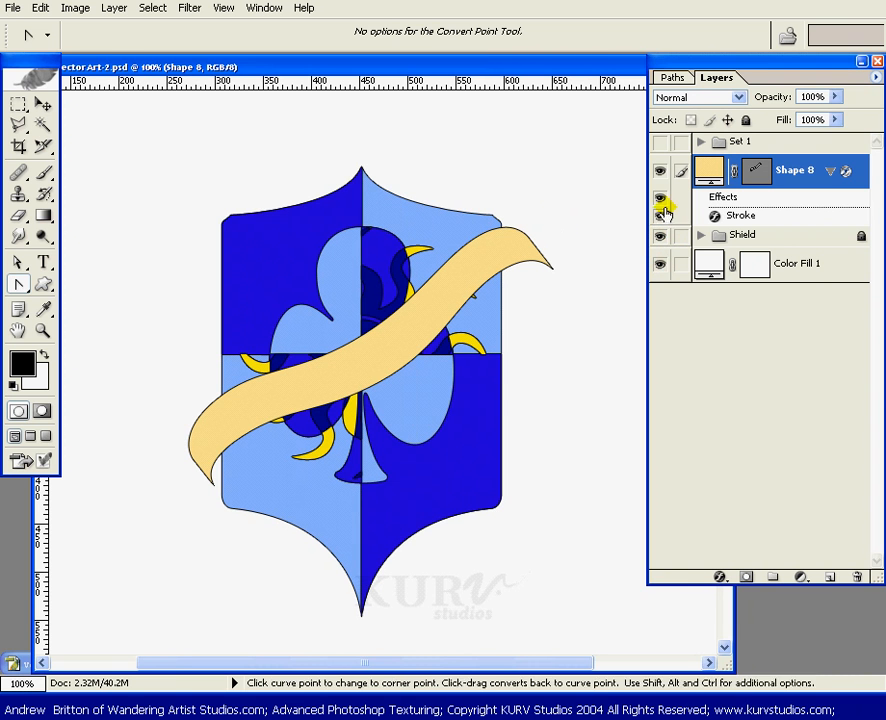
Step: Move the four anchor points of the banner's upper-right tail down and left, closer to the shield, and deselect the path
ctrl+click(708, 184)
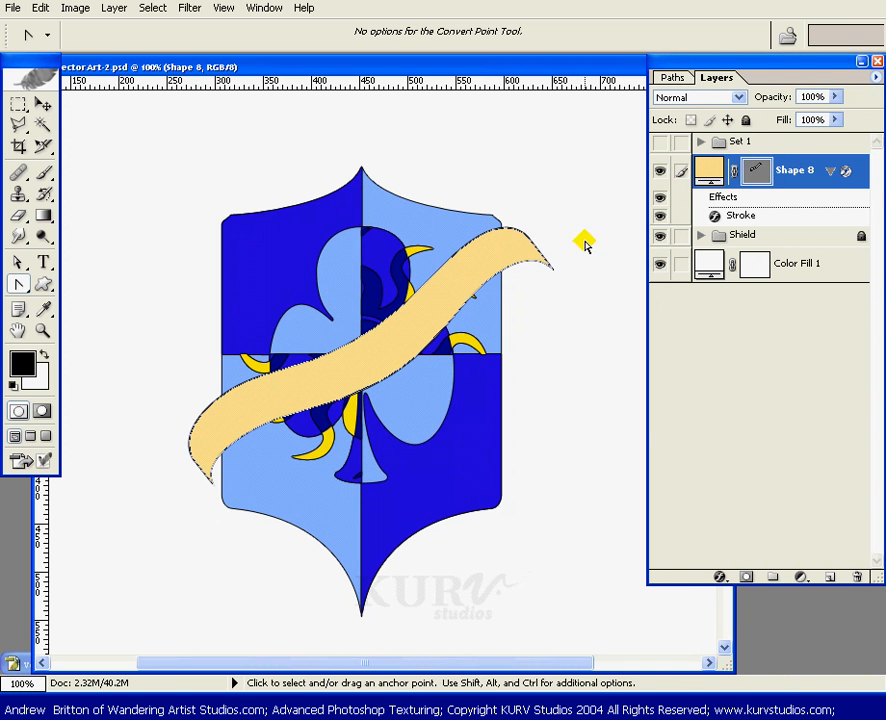
drag(573, 204, 519, 283)
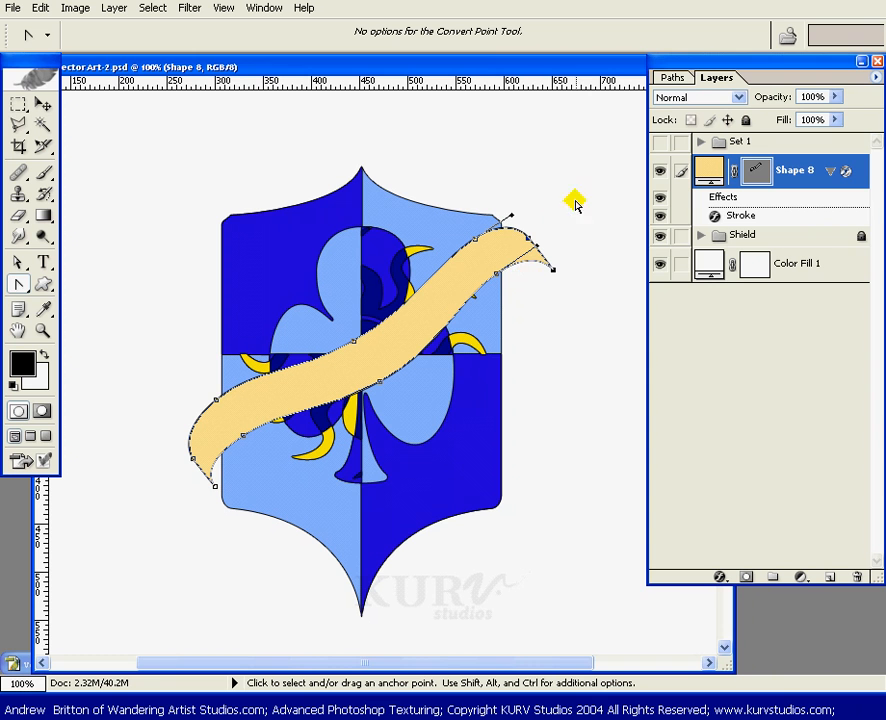
drag(578, 190, 482, 284)
mouse_move(550, 288)
mouse_down()
mouse_move(470, 290)
mouse_move(502, 291)
mouse_move(475, 284)
mouse_move(485, 295)
mouse_up()
mouse_move(551, 301)
mouse_down()
mouse_move(533, 281)
mouse_move(537, 291)
mouse_up()
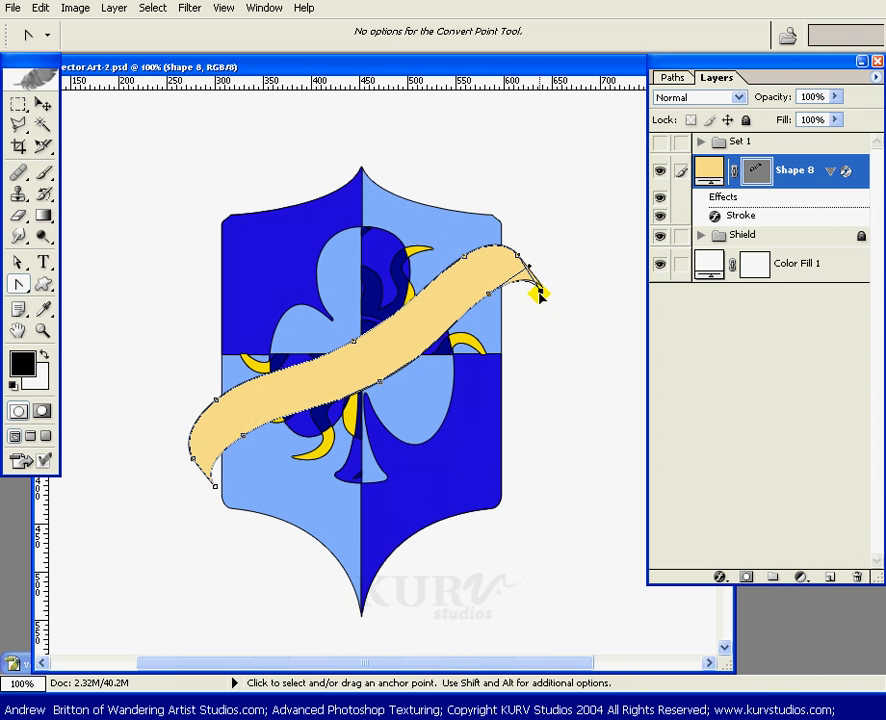
ctrl+click(562, 271)
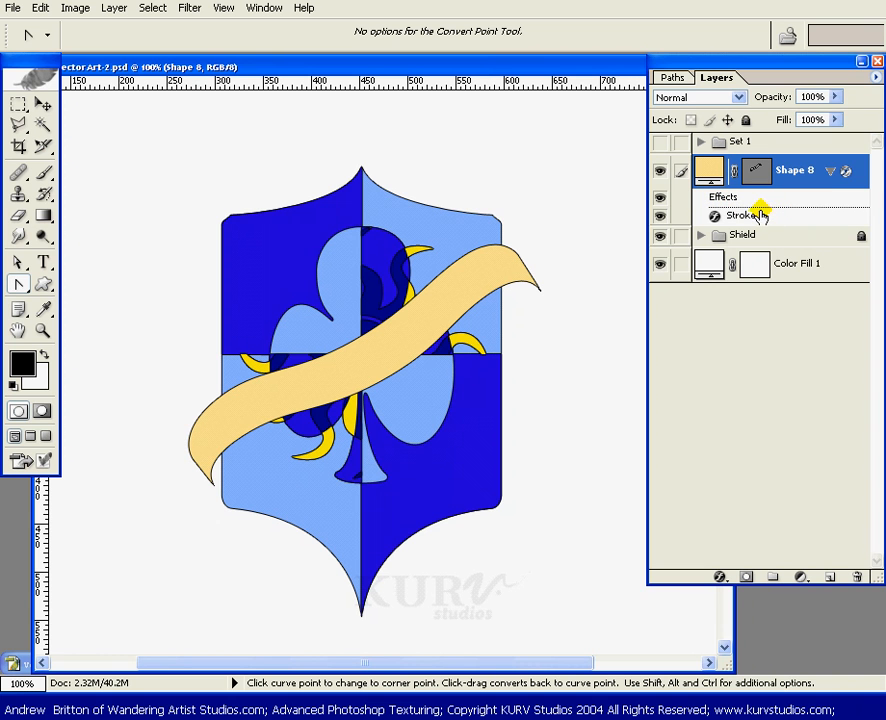
Step: Save the Shape 8 banner's stroke effect as a new layer style named 1pt Outline and close its layer style settings
double_click(757, 214)
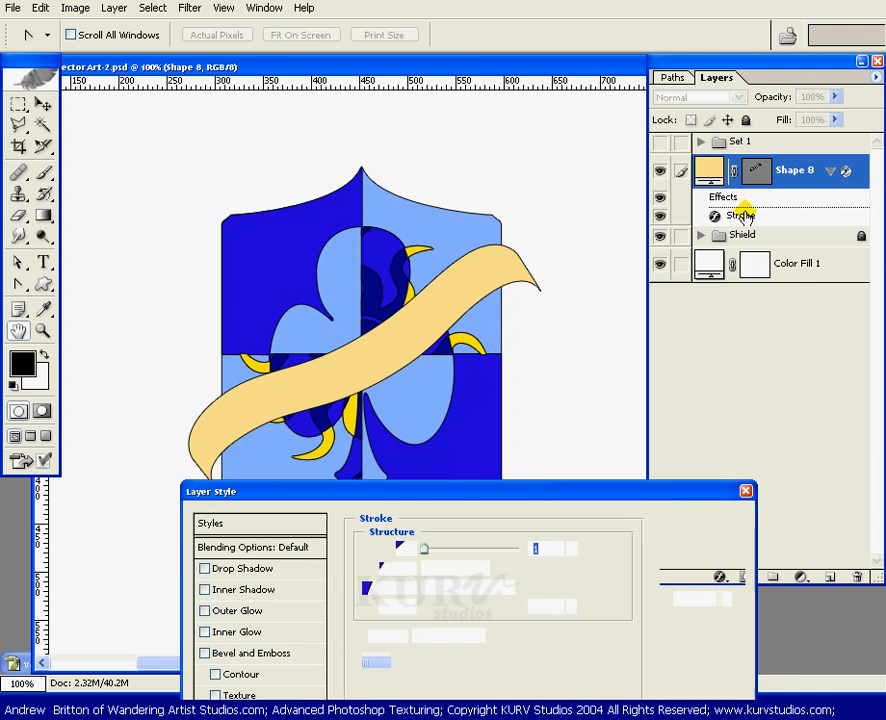
drag(531, 492, 580, 258)
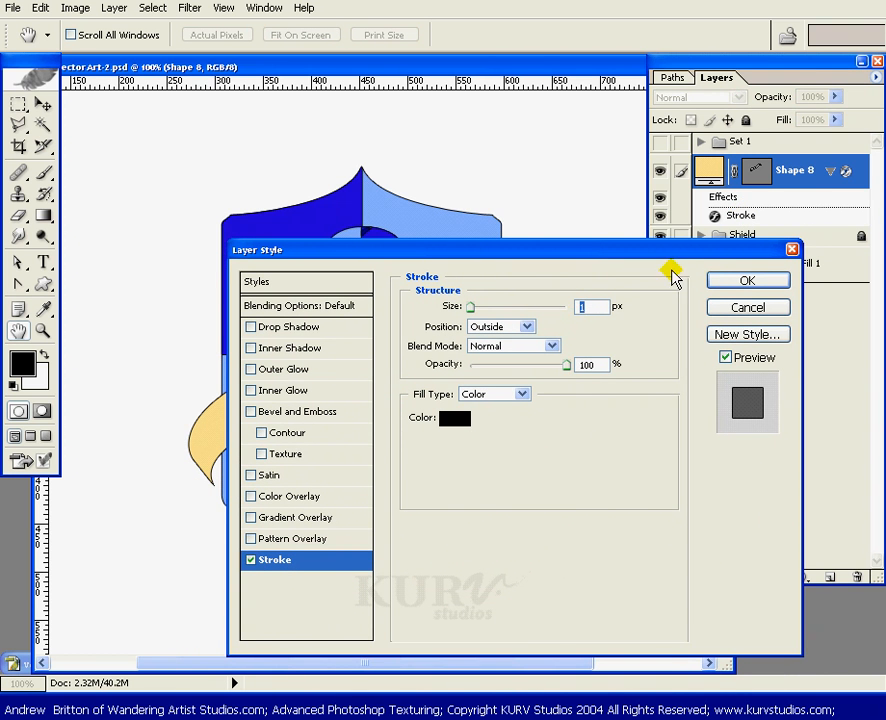
drag(663, 258, 633, 229)
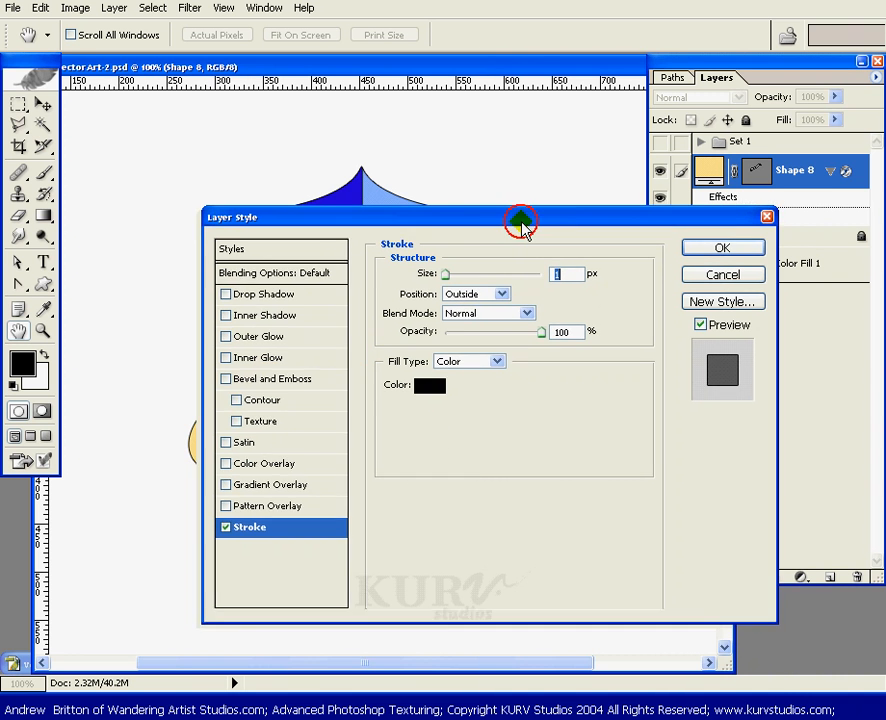
drag(524, 224, 558, 312)
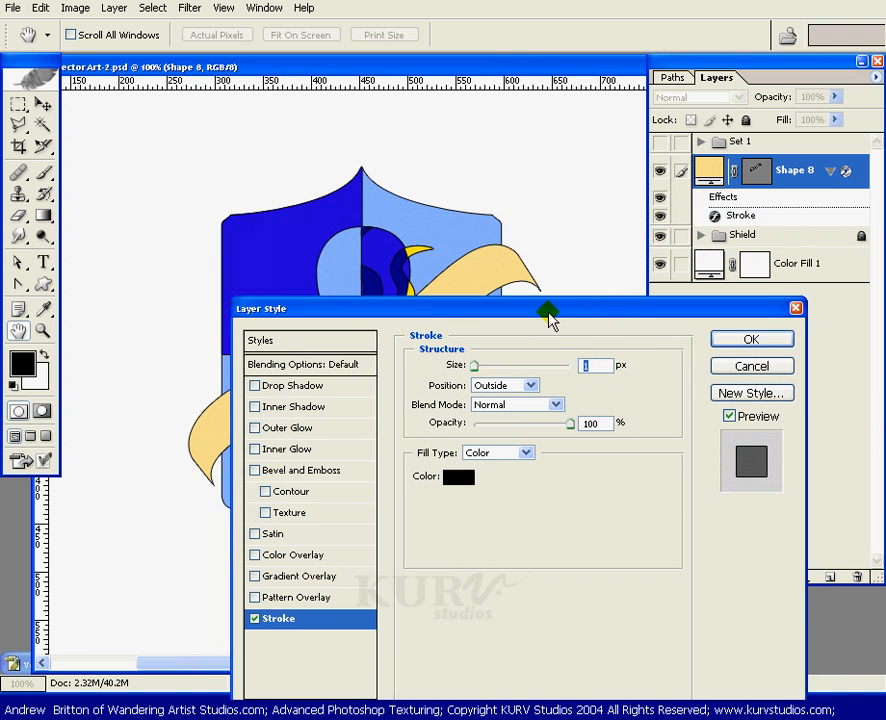
click(751, 395)
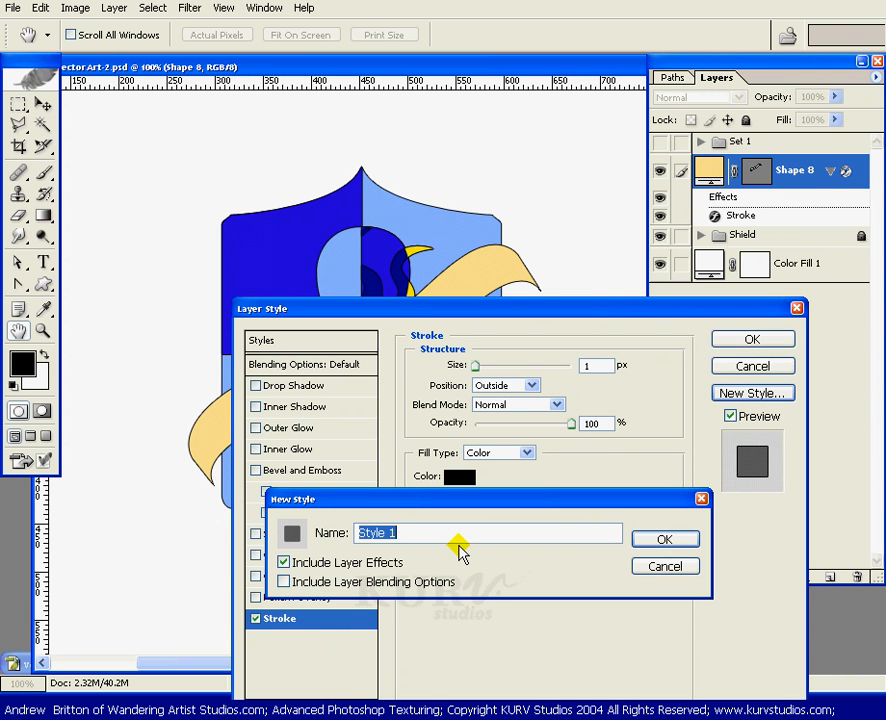
text(1pt Outline)
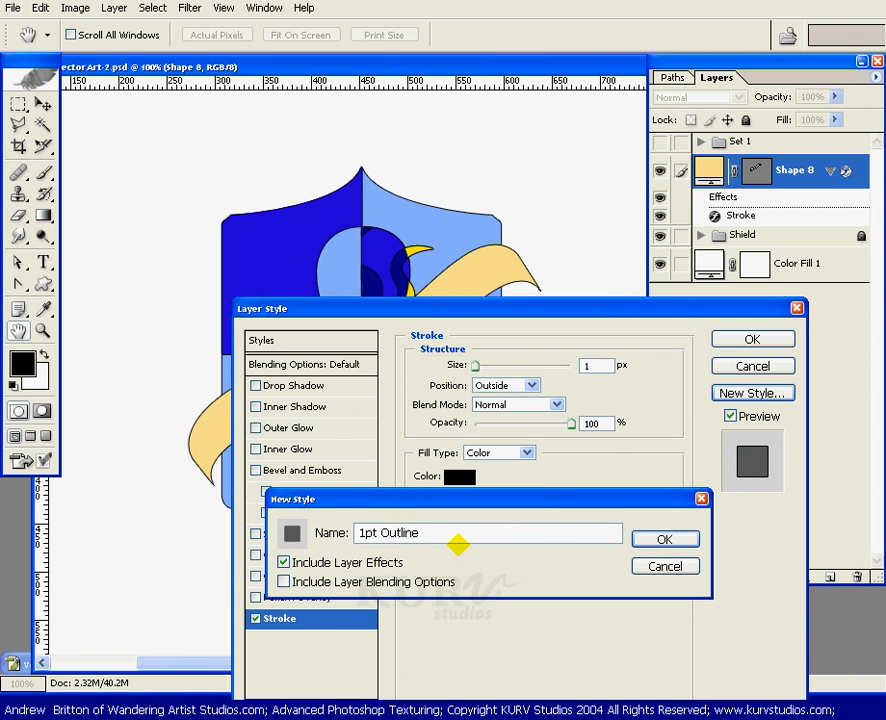
click(666, 540)
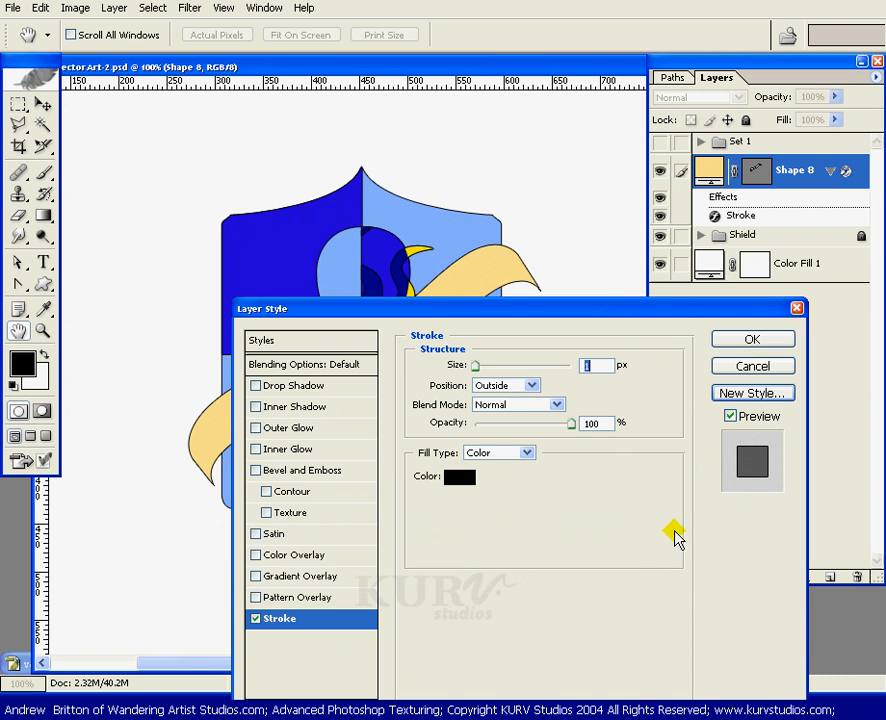
click(760, 340)
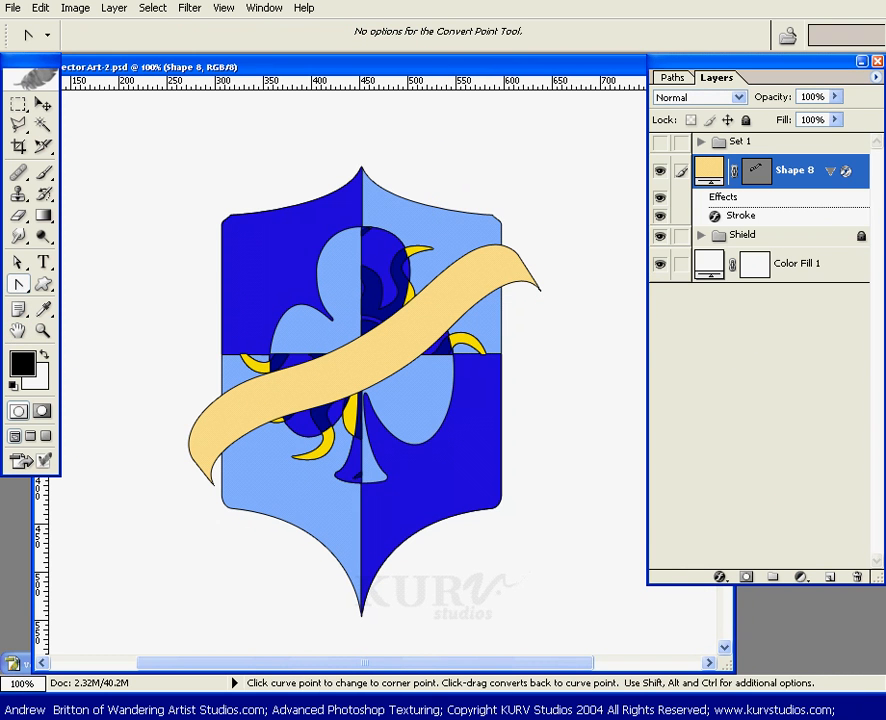
Step: Switch to the Pen tool and set the layer style for new shapes to none
drag(18, 286, 73, 283)
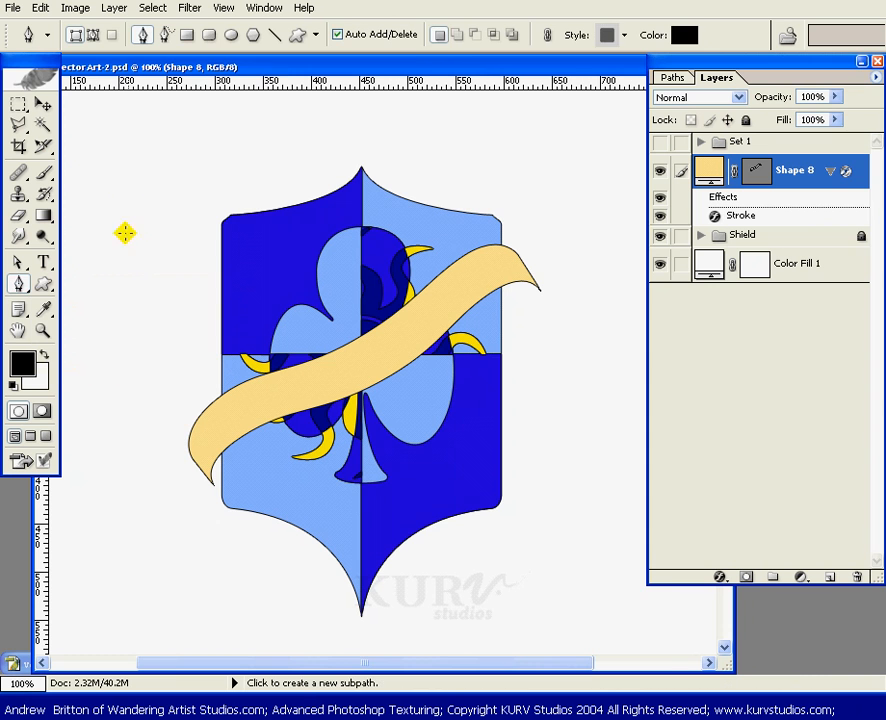
click(624, 37)
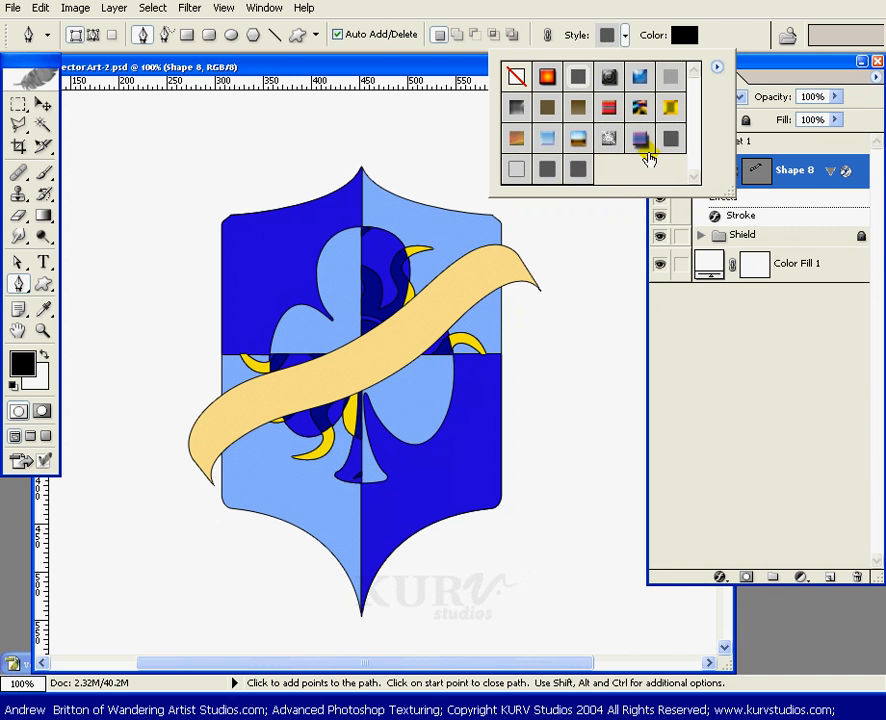
click(516, 78)
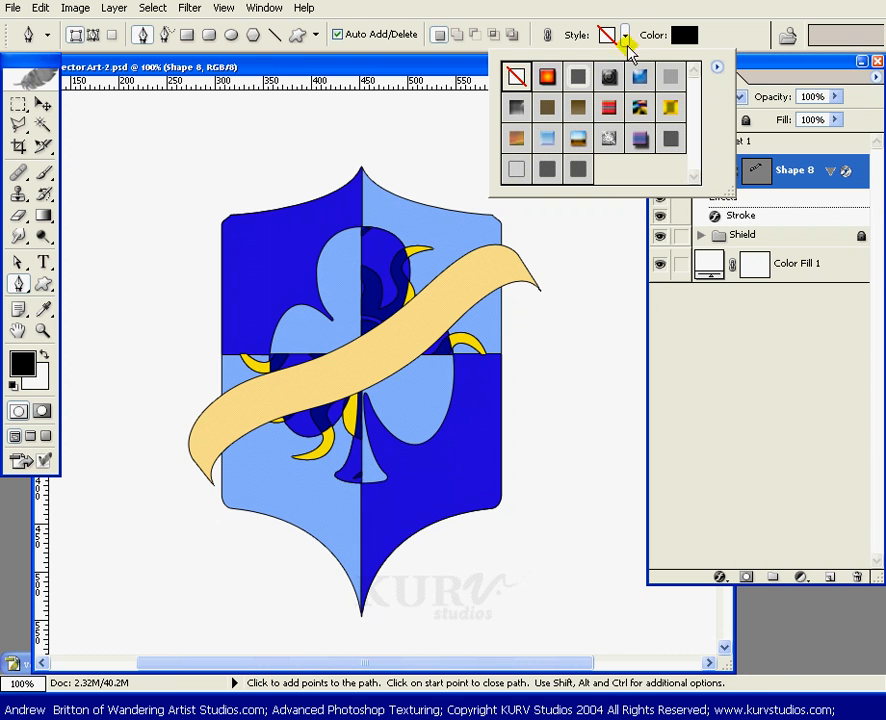
click(554, 15)
Step: Draw a closed five-sided black test shape with no style over the shield's upper-left corner
click(167, 231)
click(156, 332)
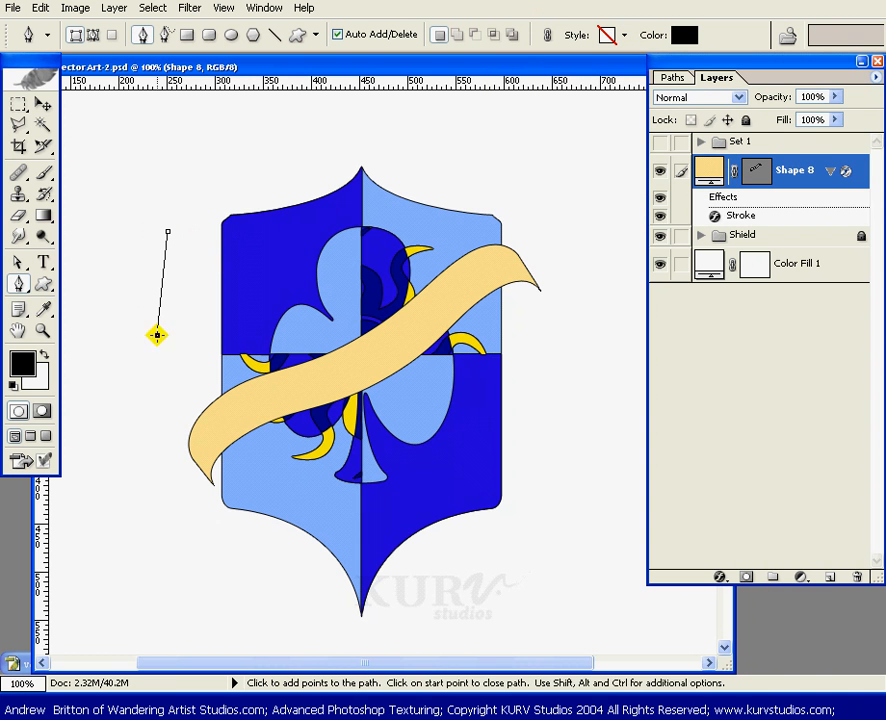
drag(229, 340, 301, 258)
click(301, 258)
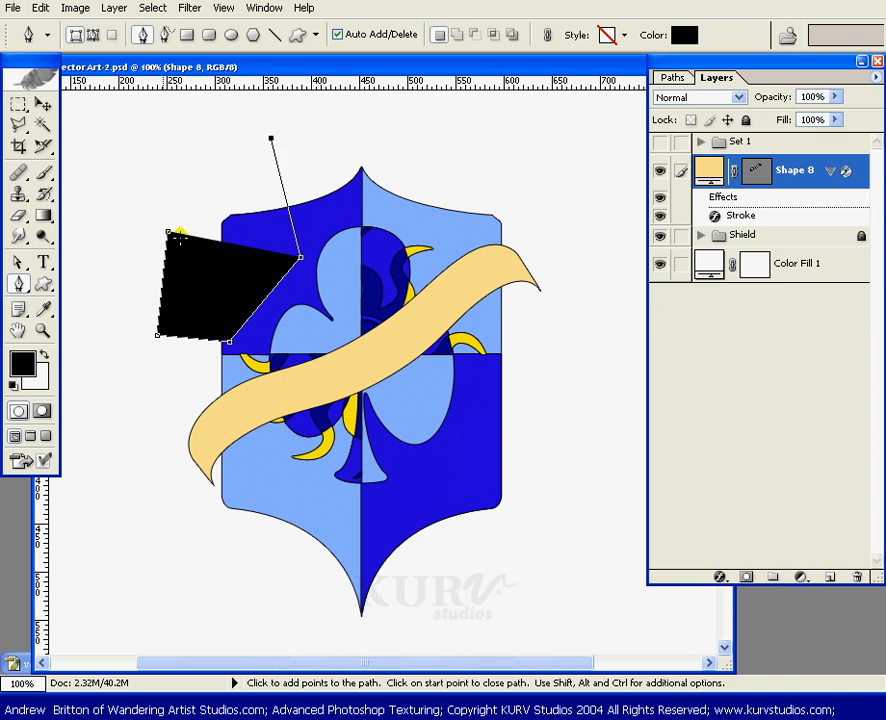
click(270, 140)
click(175, 188)
click(167, 231)
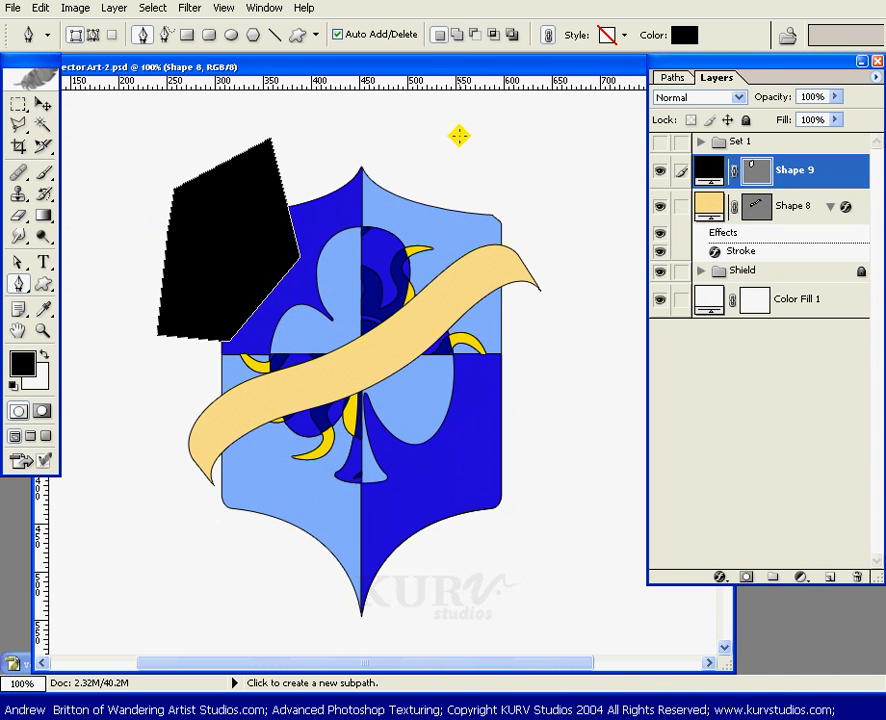
Step: Recolor the five-sided test shape to gray A8A8A8, hide its path outline, and delete its layer
double_click(703, 176)
drag(465, 416, 415, 456)
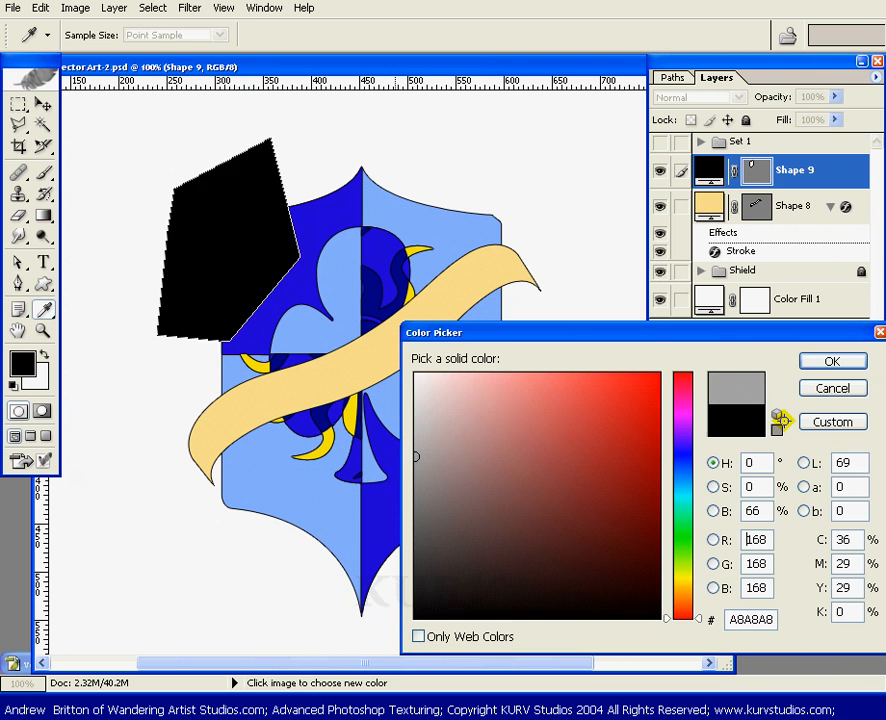
click(826, 368)
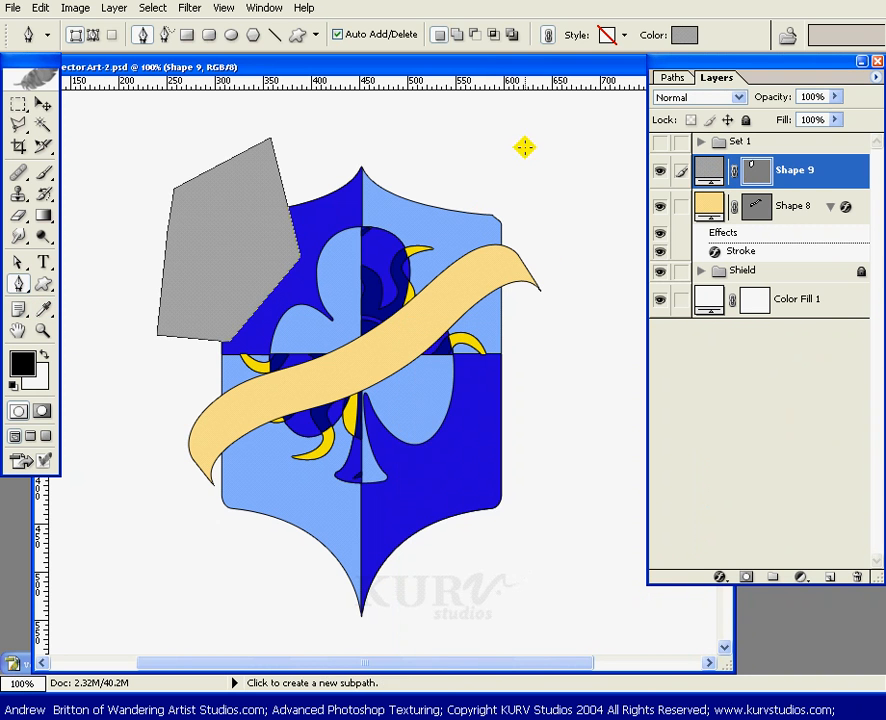
click(762, 176)
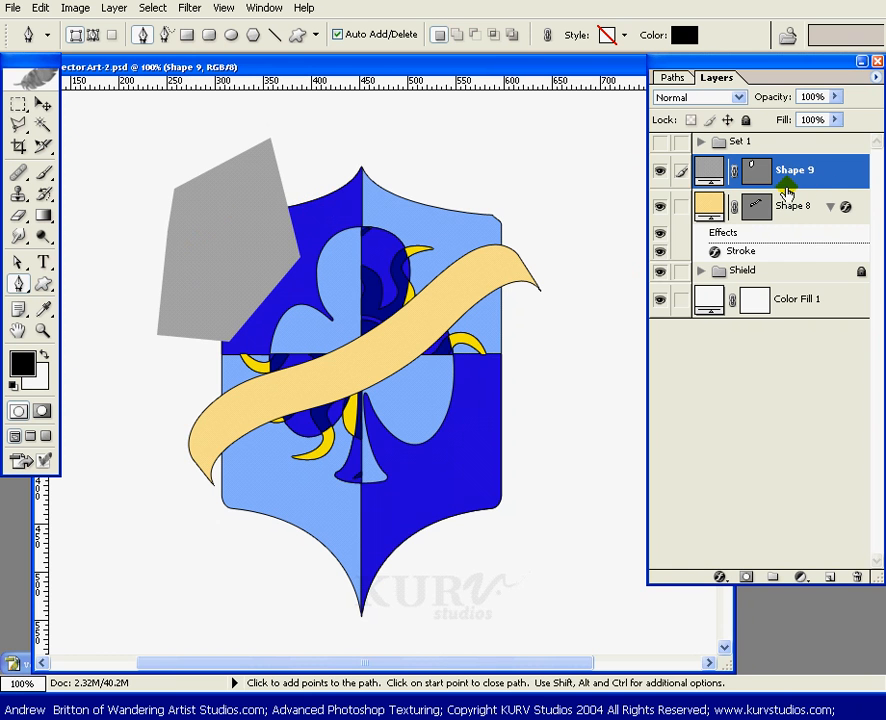
drag(783, 170, 858, 581)
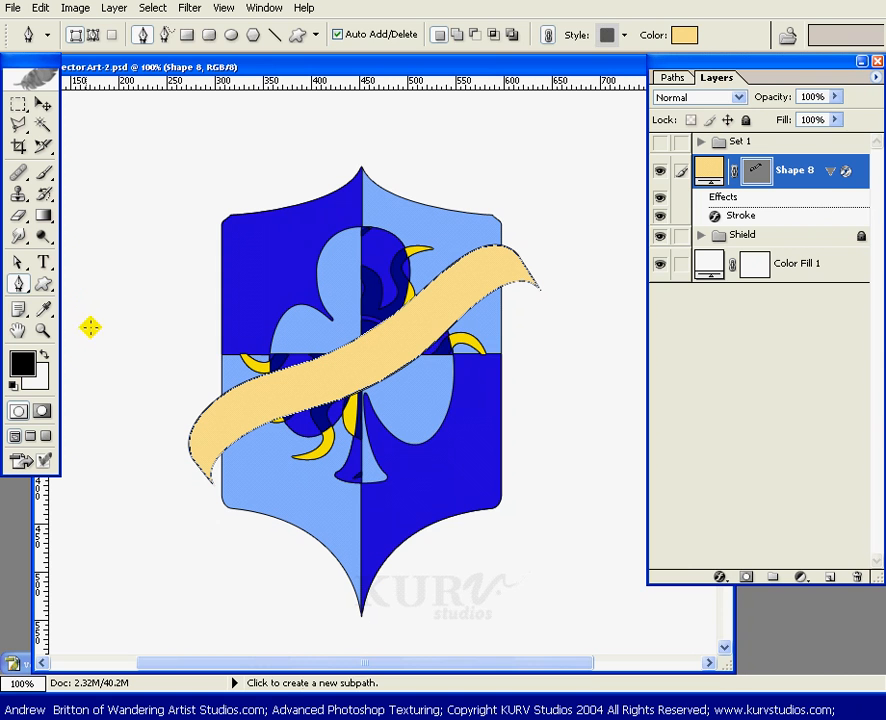
Step: Set the foreground color to gray B0B0B0 and view the Pen tool's available layer styles without changing the style
click(22, 364)
click(416, 448)
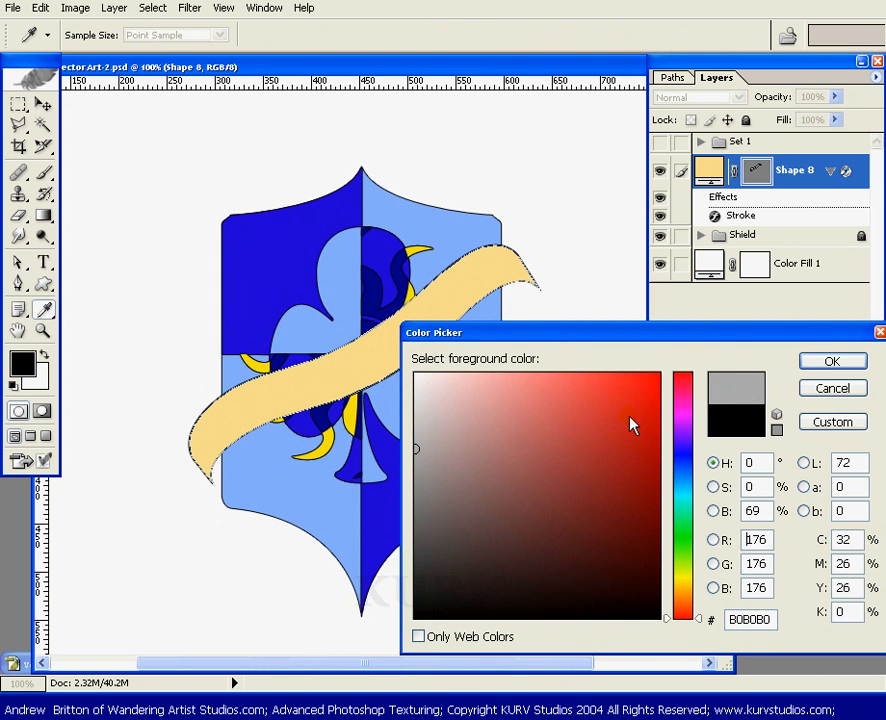
click(834, 362)
key(p)
click(622, 36)
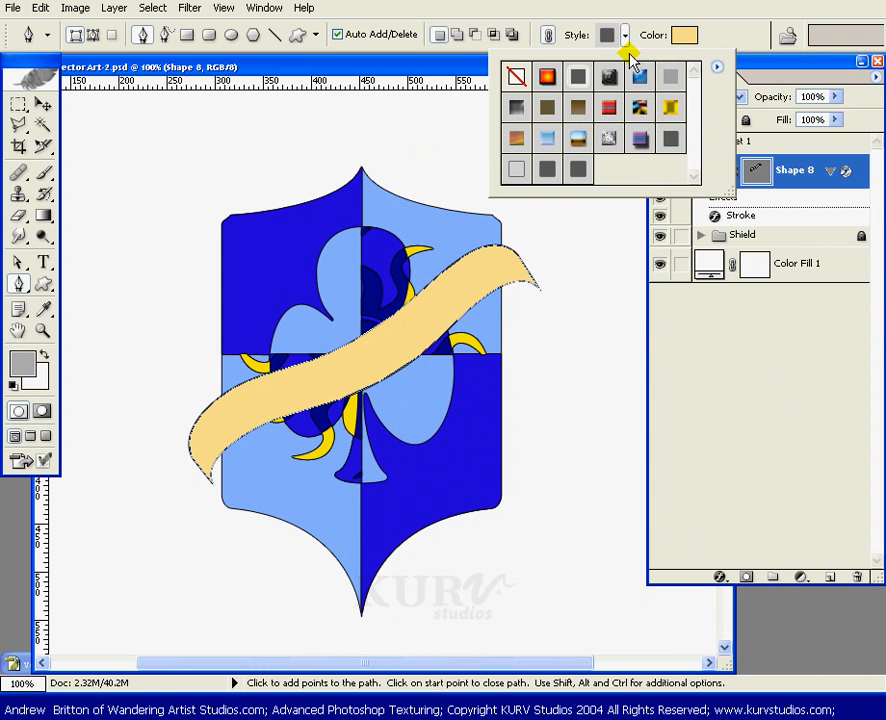
click(707, 35)
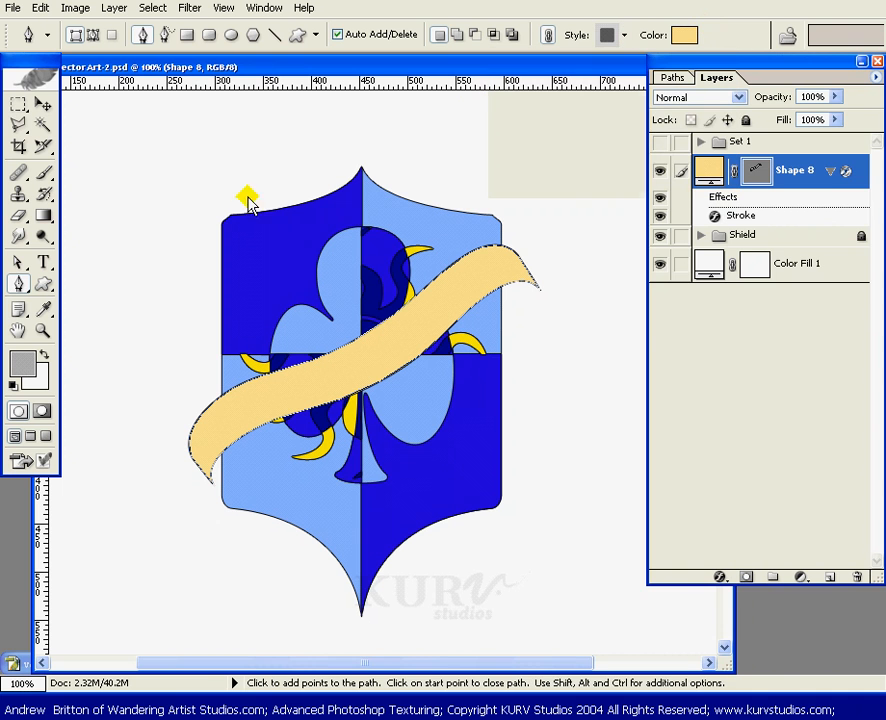
Step: Draw a four-sided tan test shape with the banner's stroke style beside the shield's upper-left corner, and delete its layer
click(129, 168)
click(110, 286)
click(263, 187)
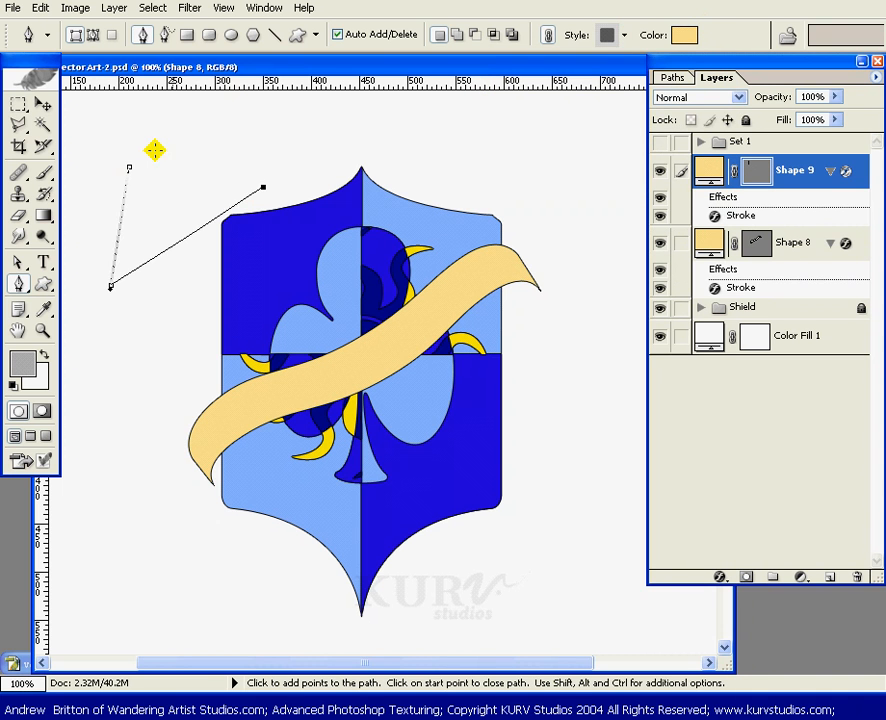
click(232, 101)
click(129, 169)
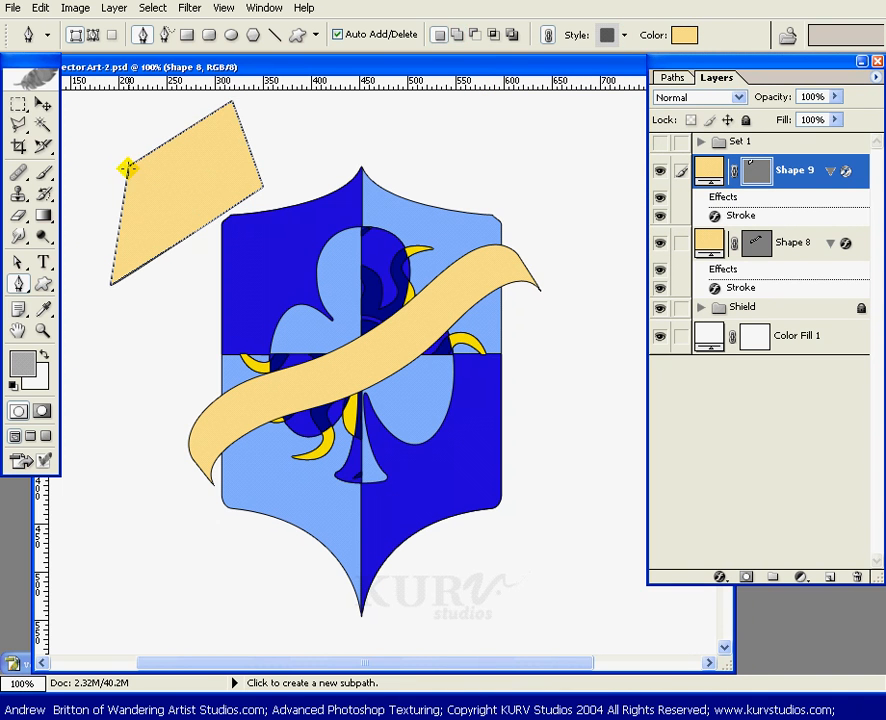
click(757, 171)
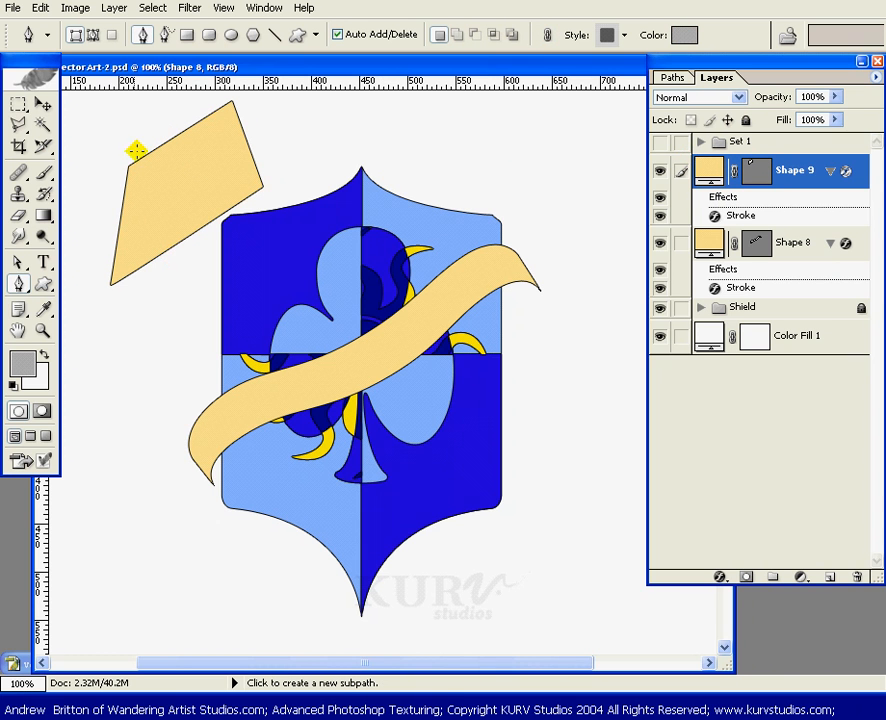
drag(785, 171, 857, 577)
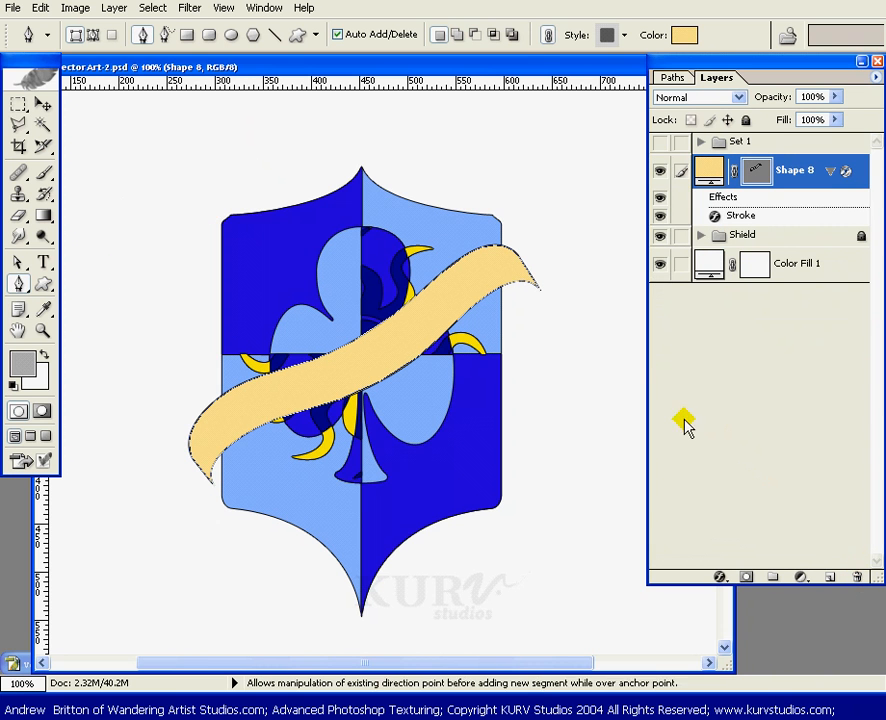
Step: Reset the default colors and, with the Color Fill 1 layer selected, try white as the new-shape color before cancelling
key(d)
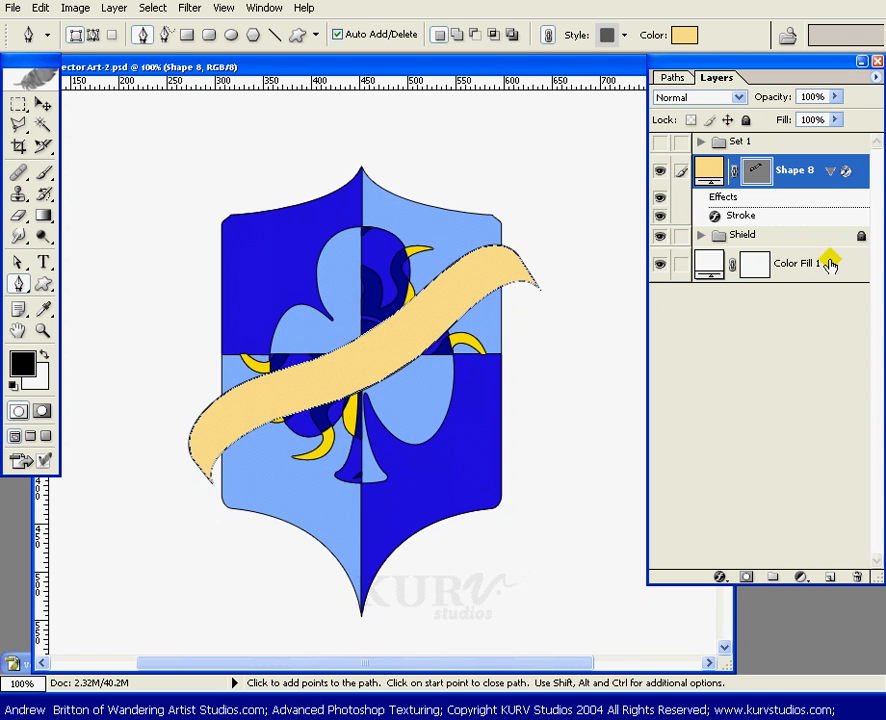
click(711, 266)
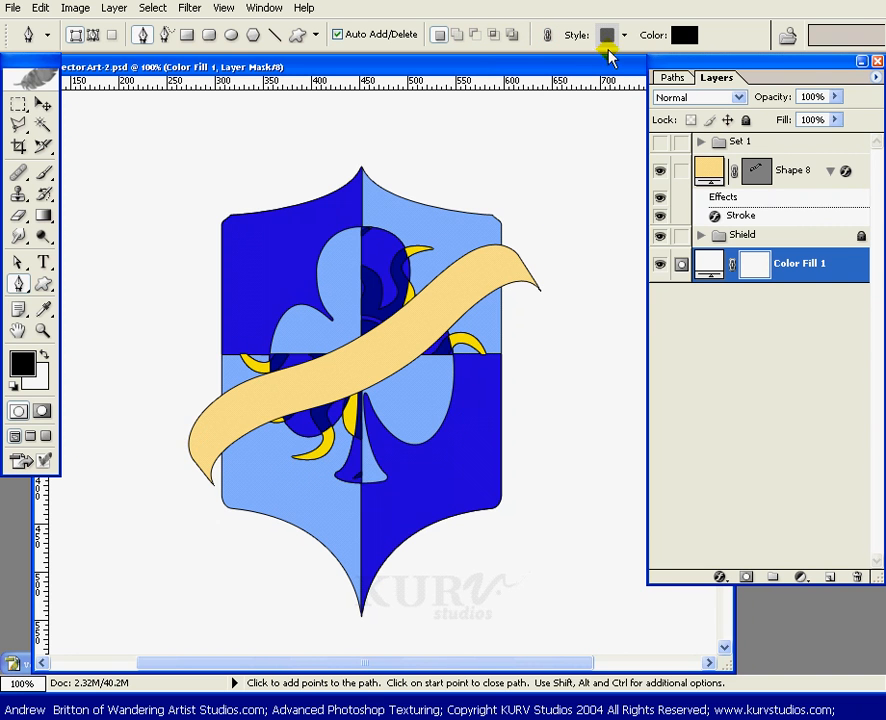
click(681, 36)
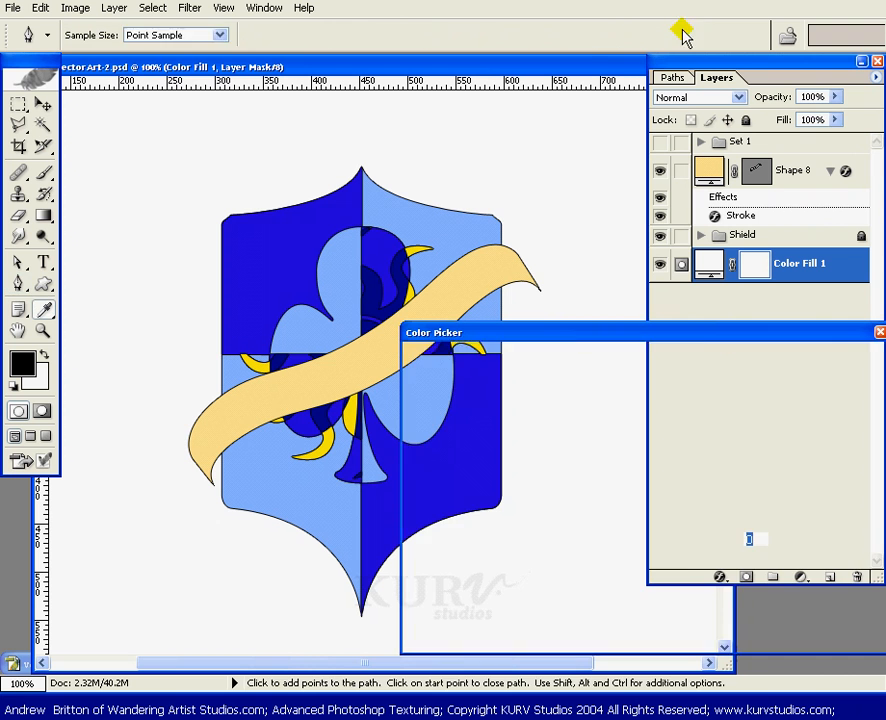
click(415, 374)
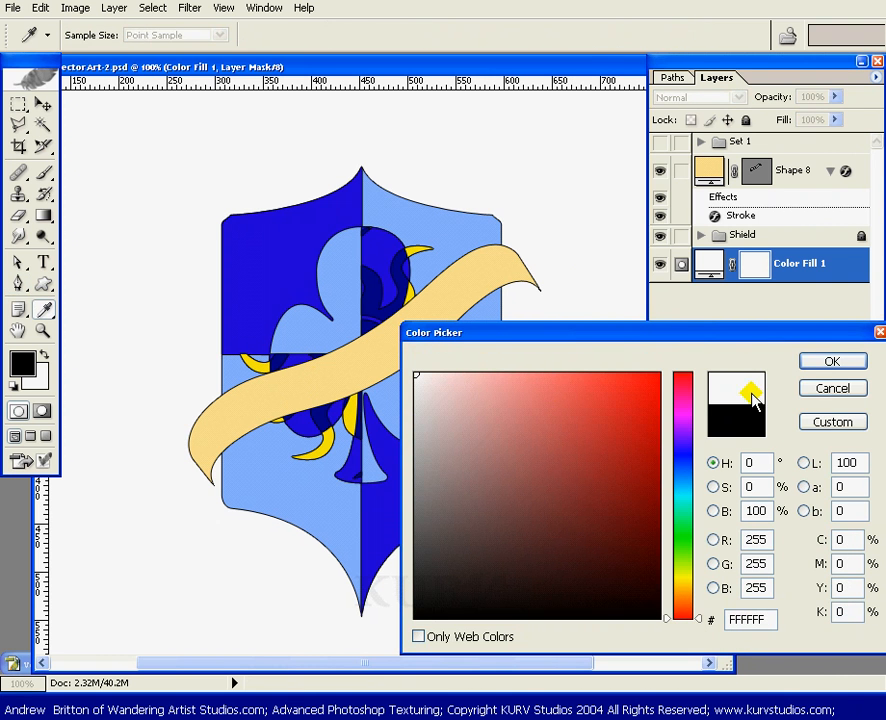
click(834, 390)
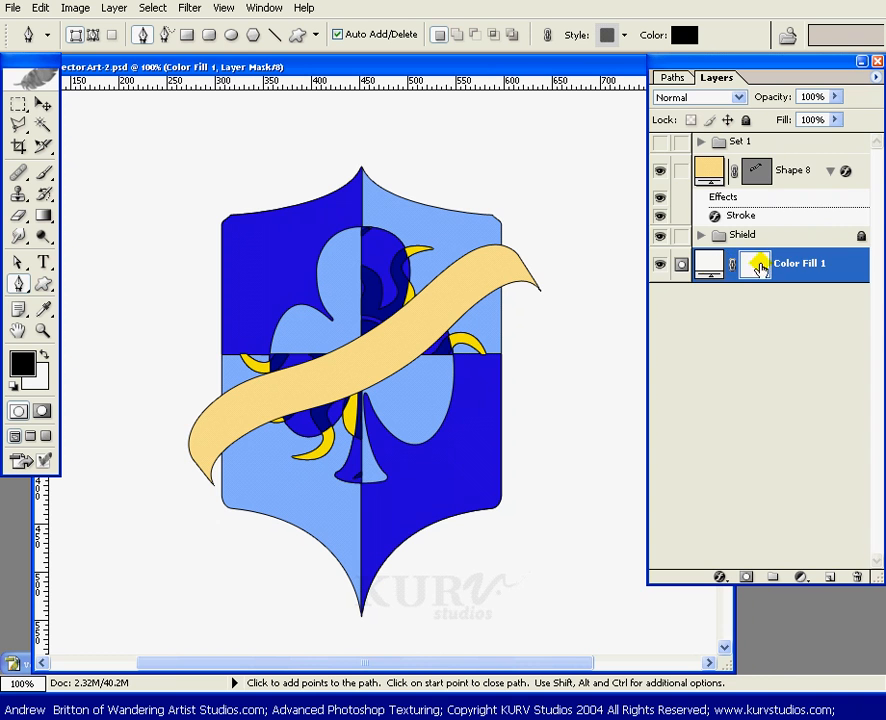
Step: With the Shape 8 banner layer selected, draw a six-point tan fold shape with the Pen tool at the banner's lower-left end
click(708, 171)
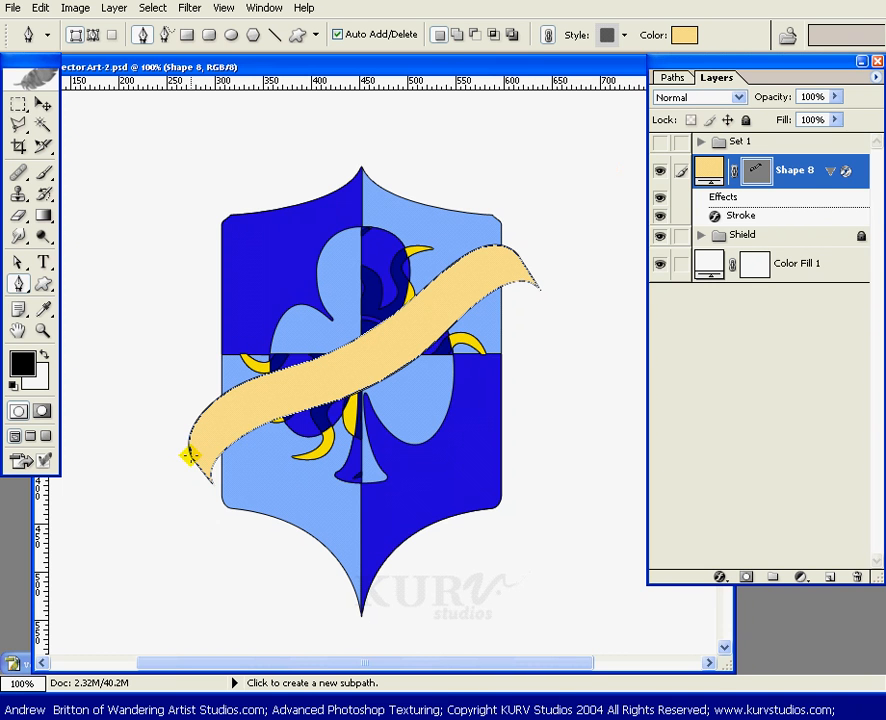
click(189, 456)
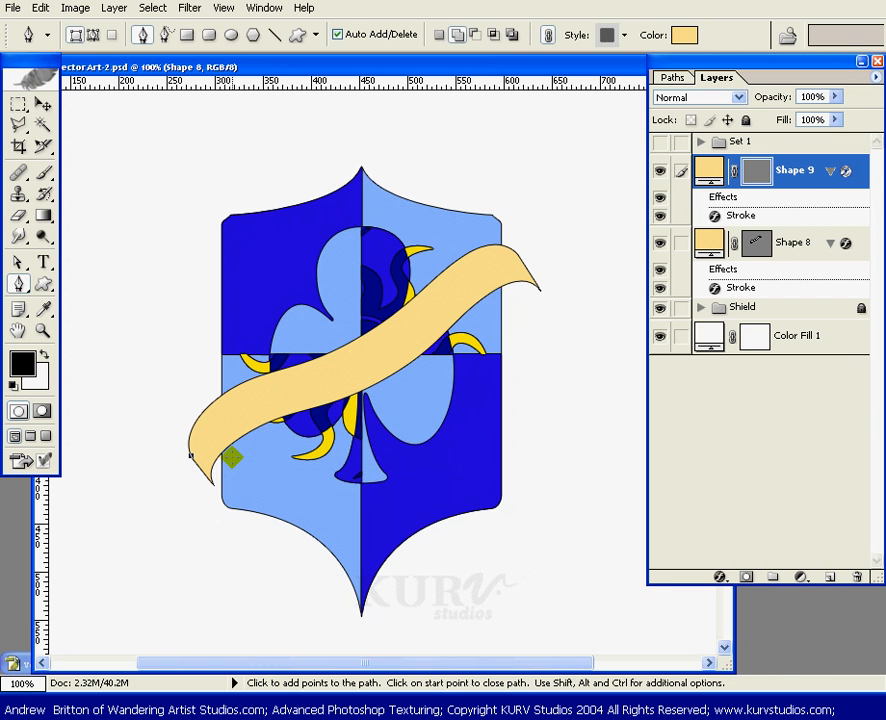
click(231, 459)
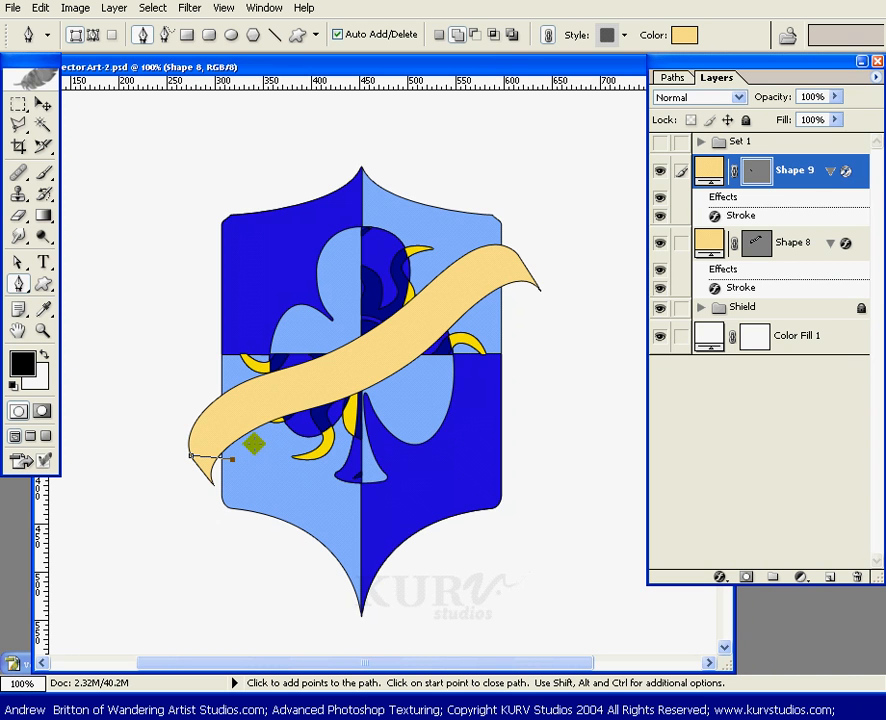
click(263, 445)
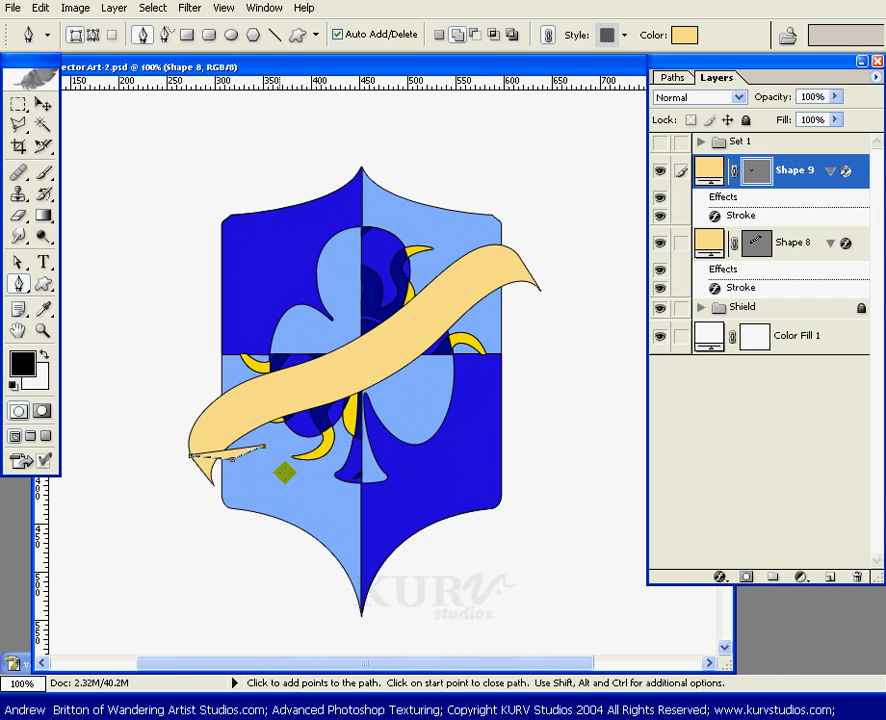
click(279, 472)
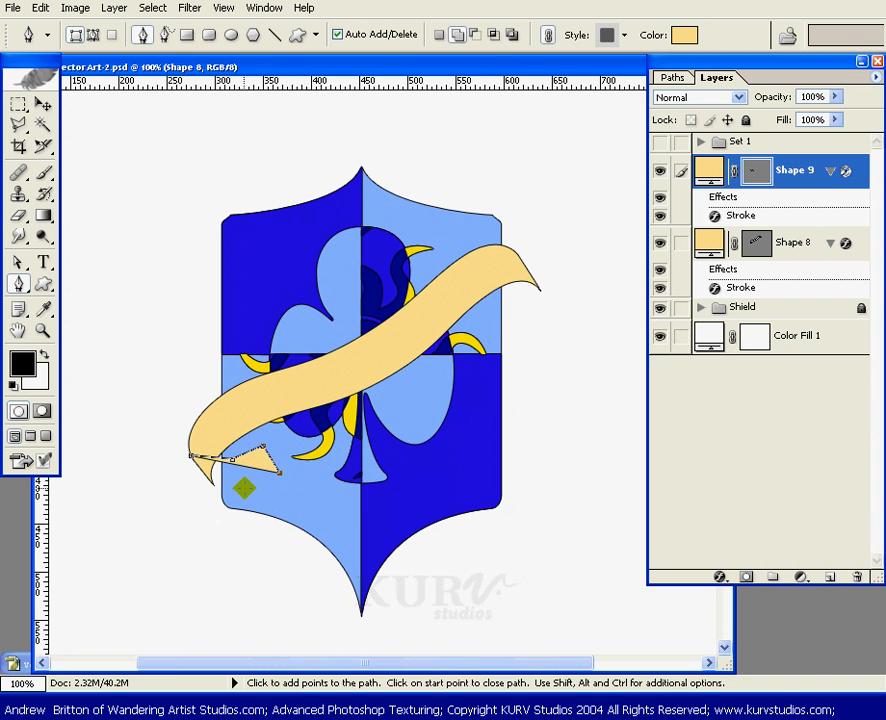
click(245, 487)
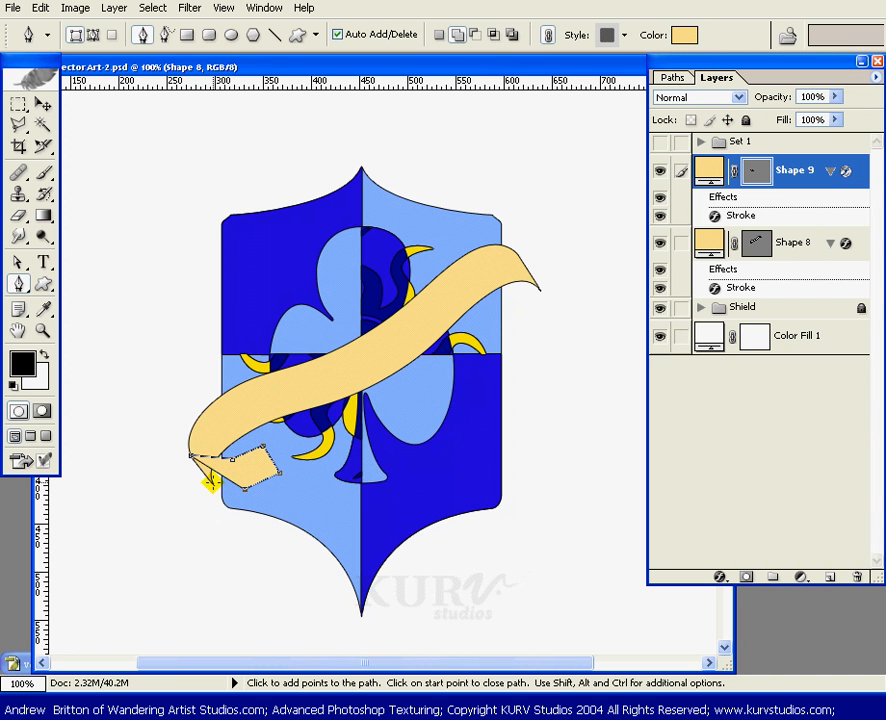
click(211, 483)
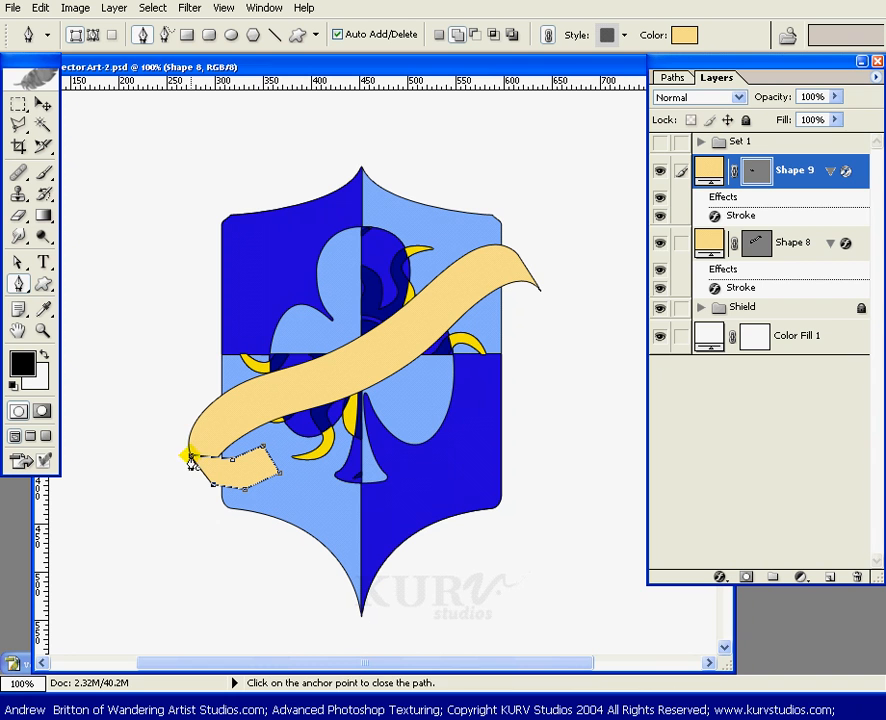
click(189, 459)
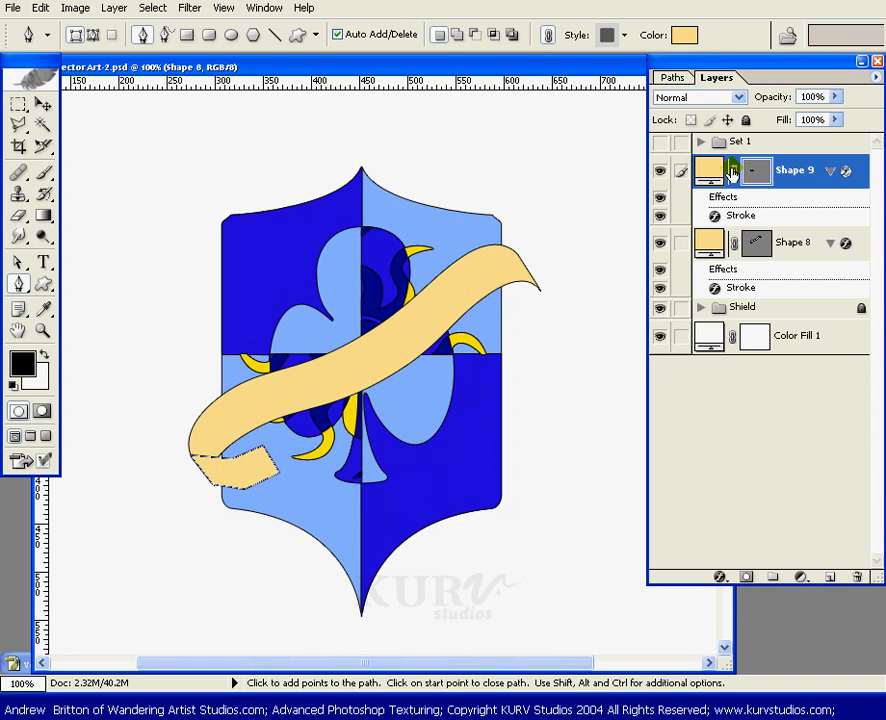
Step: Hide the Shield group and the Shape 8 layer, and activate the fold shape's path for editing with the Convert Point tool
drag(24, 284, 79, 356)
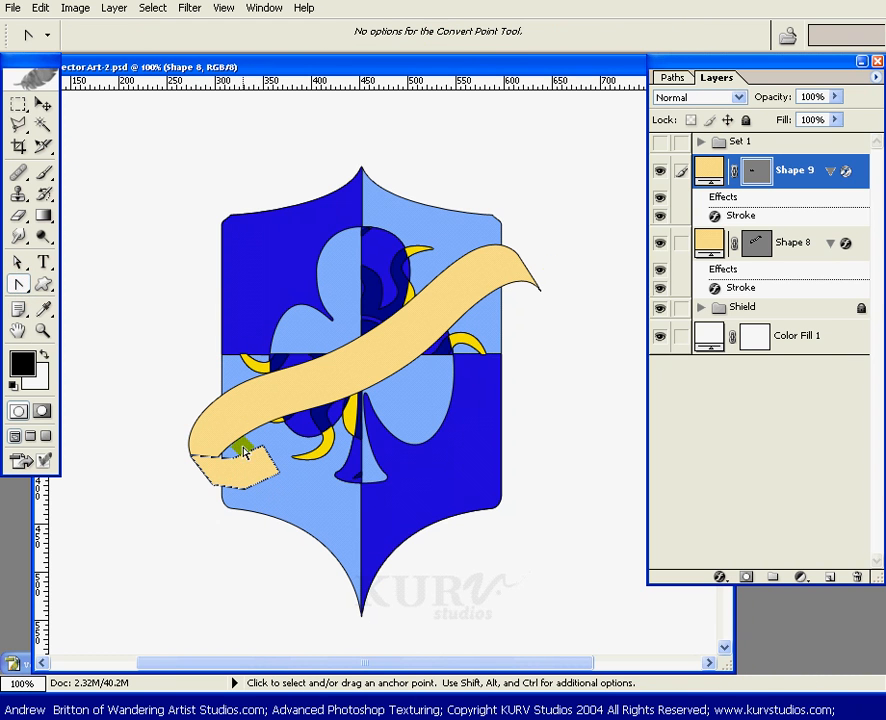
click(659, 307)
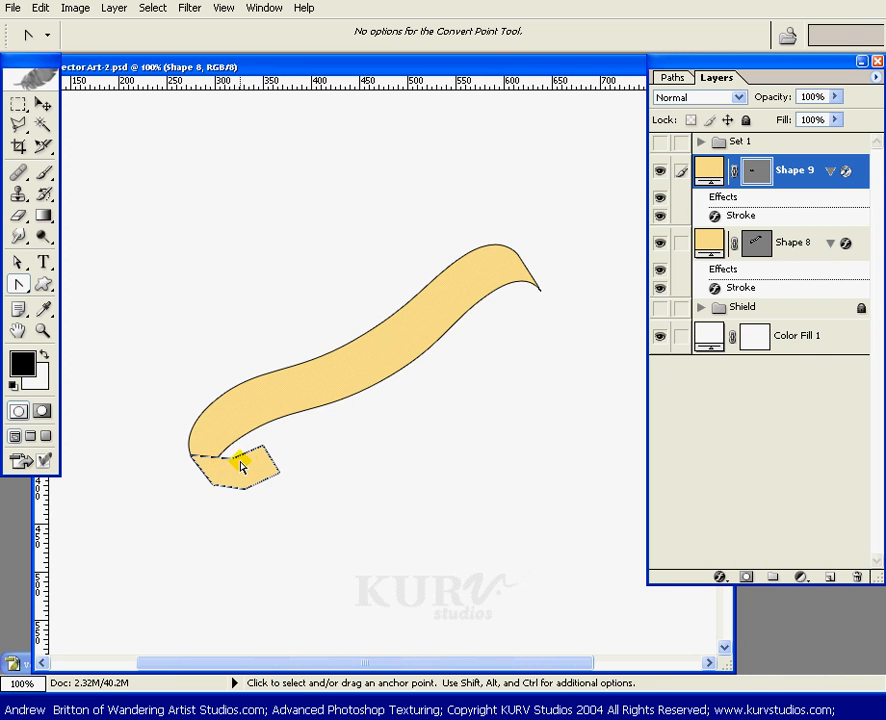
click(659, 242)
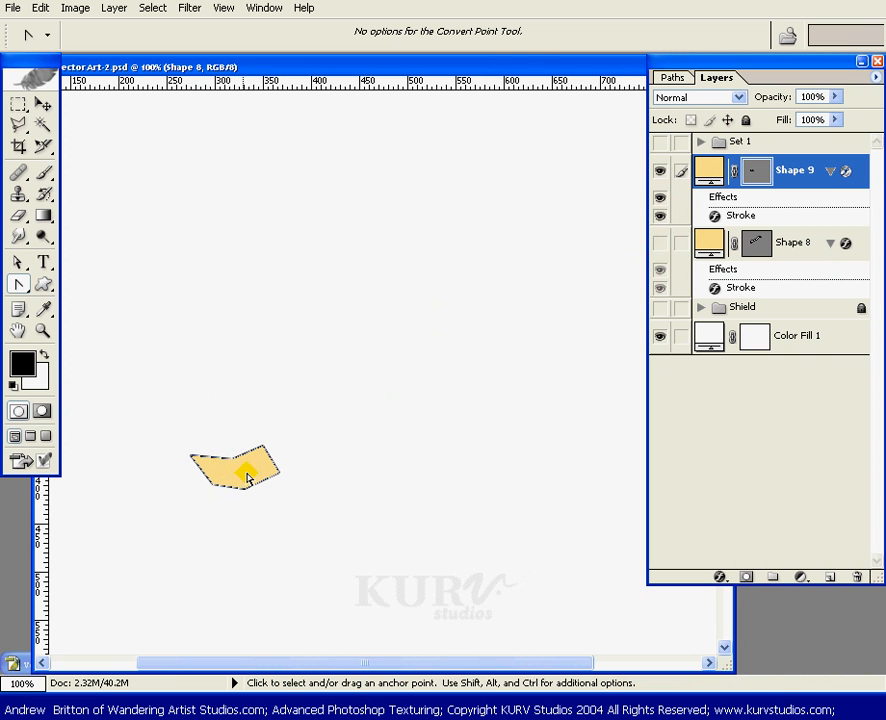
click(250, 488)
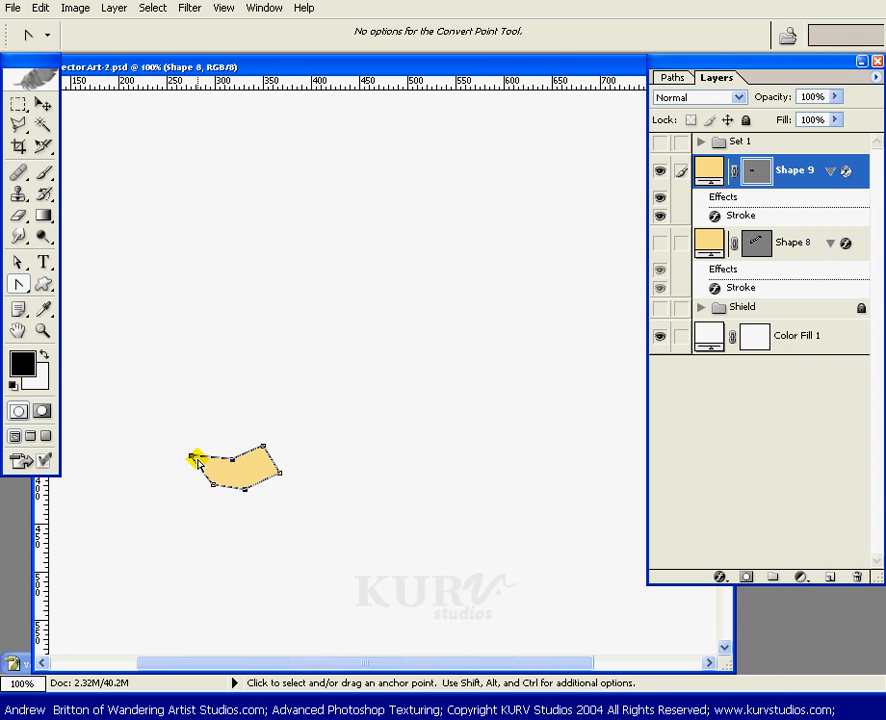
Step: Curve the fold's upper edge from its upper-left anchor point, keeping the adjoining short edge straight
drag(191, 457, 215, 481)
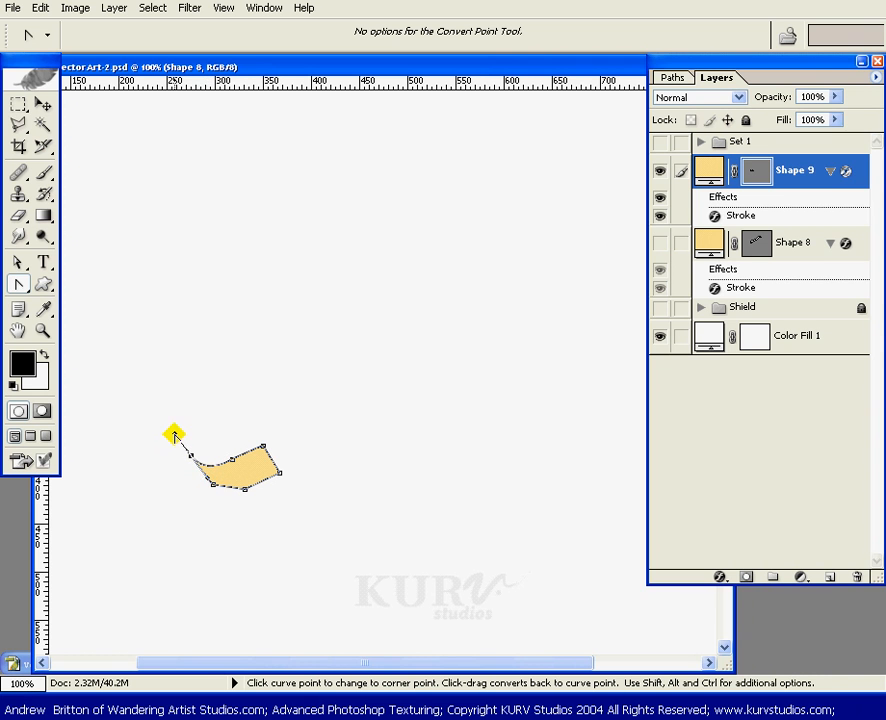
click(188, 459)
ctrl+click(184, 448)
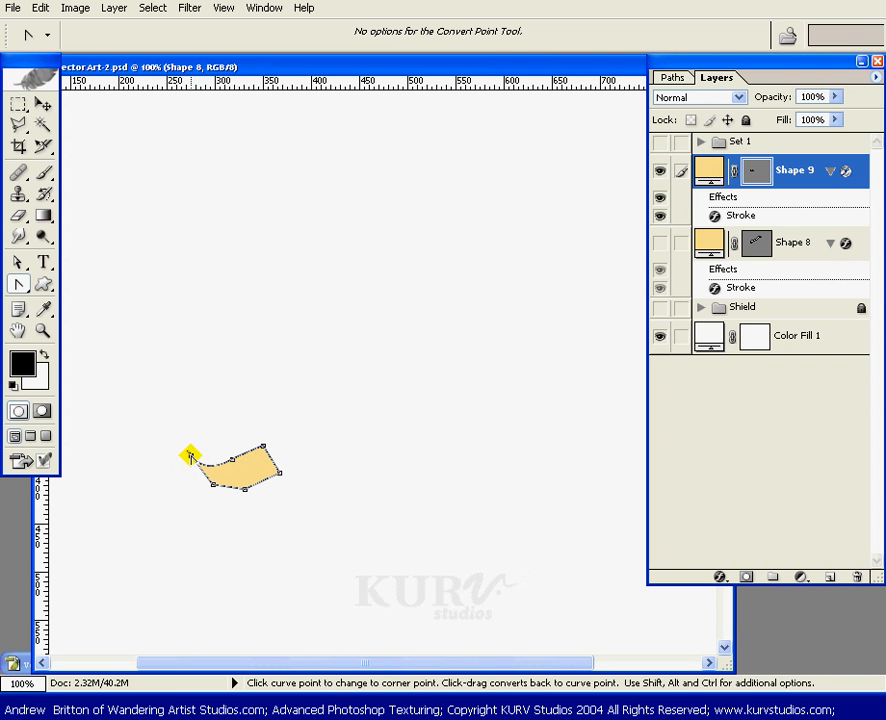
drag(190, 456, 177, 437)
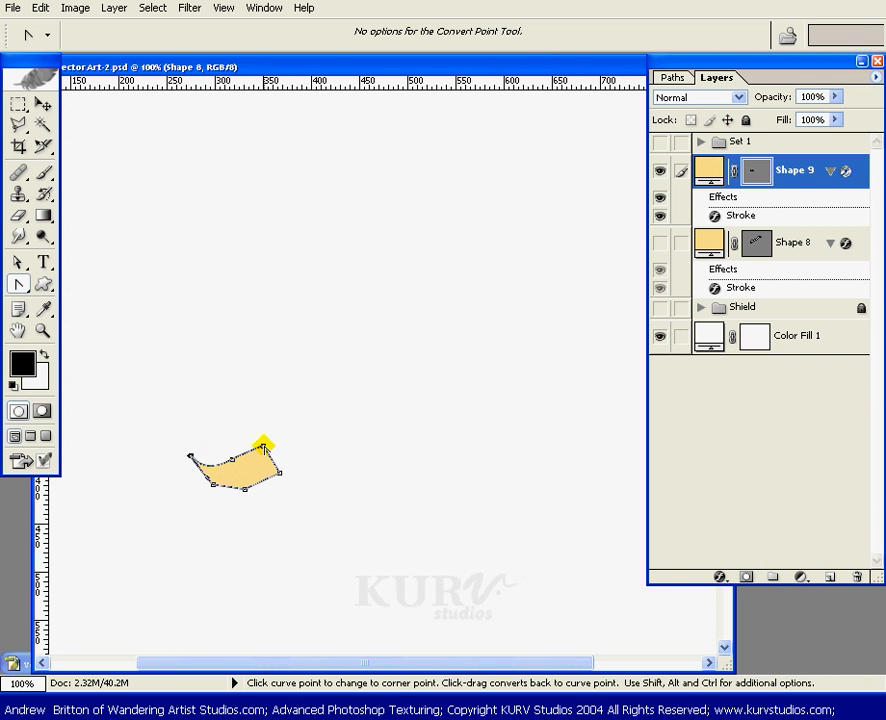
Step: Curve the fold's two right-hand corners and its lower-left corner so both long edges form matching waves with straight ends
drag(262, 446, 279, 450)
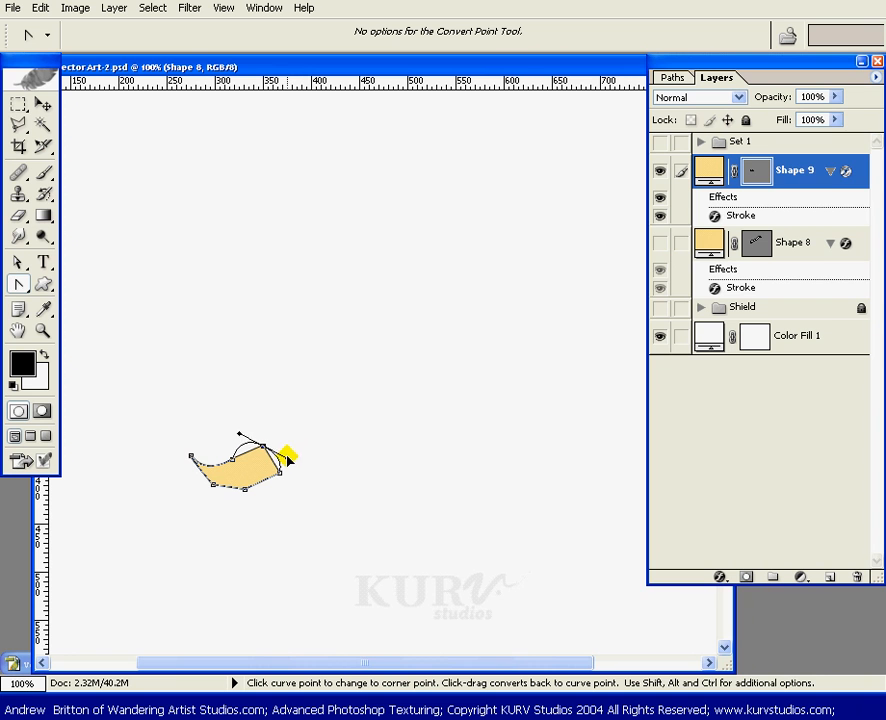
drag(284, 461, 278, 456)
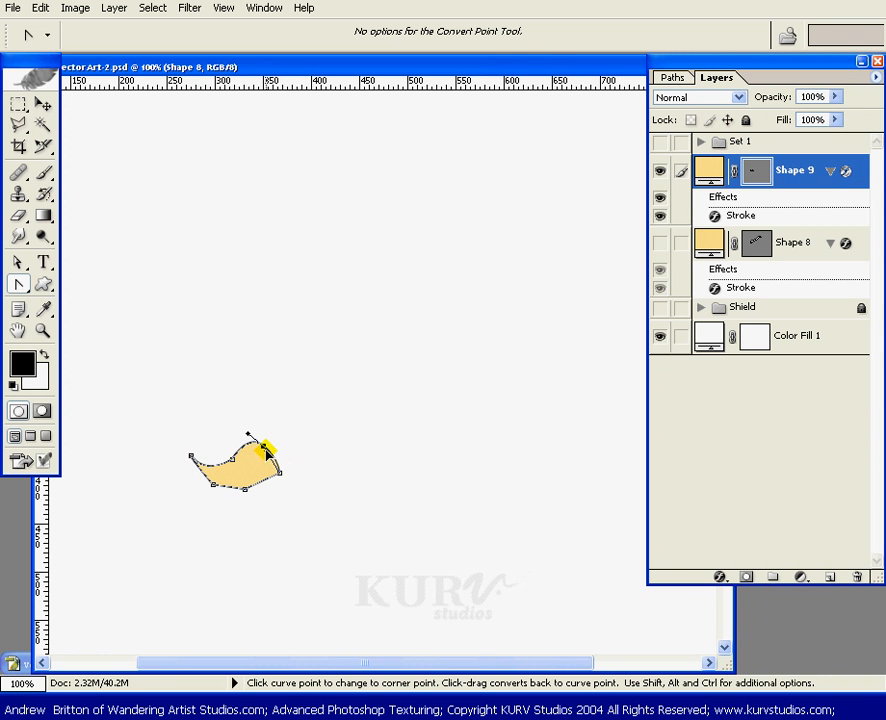
mouse_move(279, 471)
mouse_down()
mouse_move(291, 475)
mouse_move(272, 476)
mouse_up()
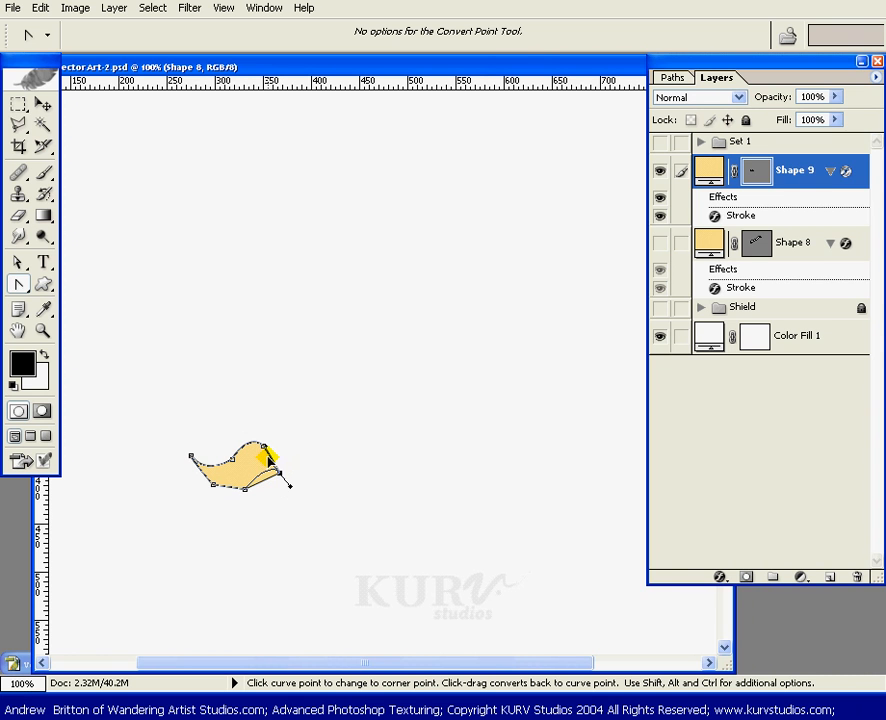
drag(267, 456, 280, 477)
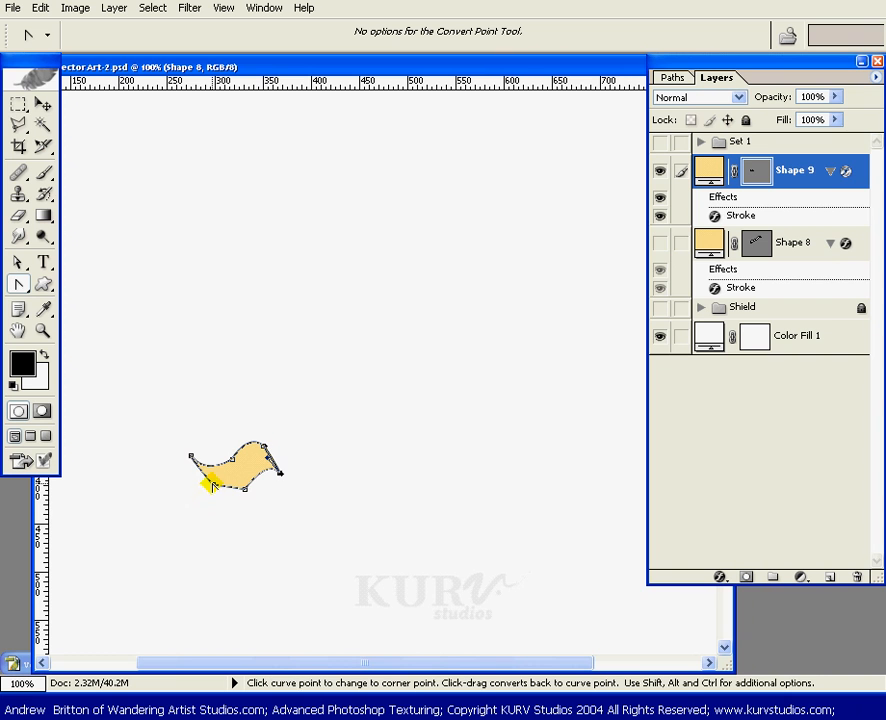
drag(213, 485, 200, 465)
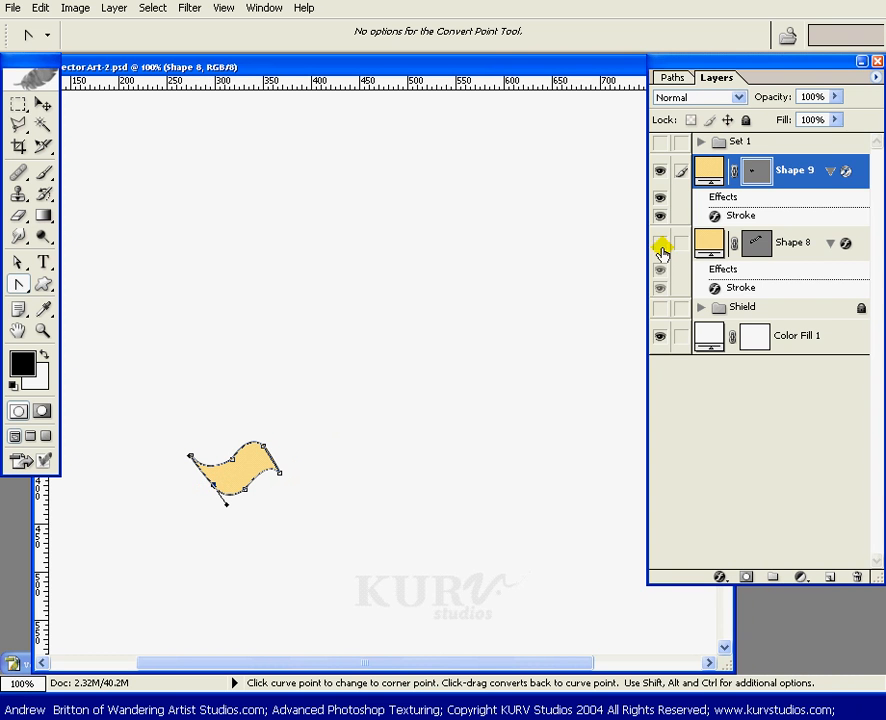
Step: Place the Shape 9 layer beneath the redisplayed Shape 8 layer, and nudge the fold to line up with the banner's lower-left end
drag(787, 181, 761, 294)
click(659, 168)
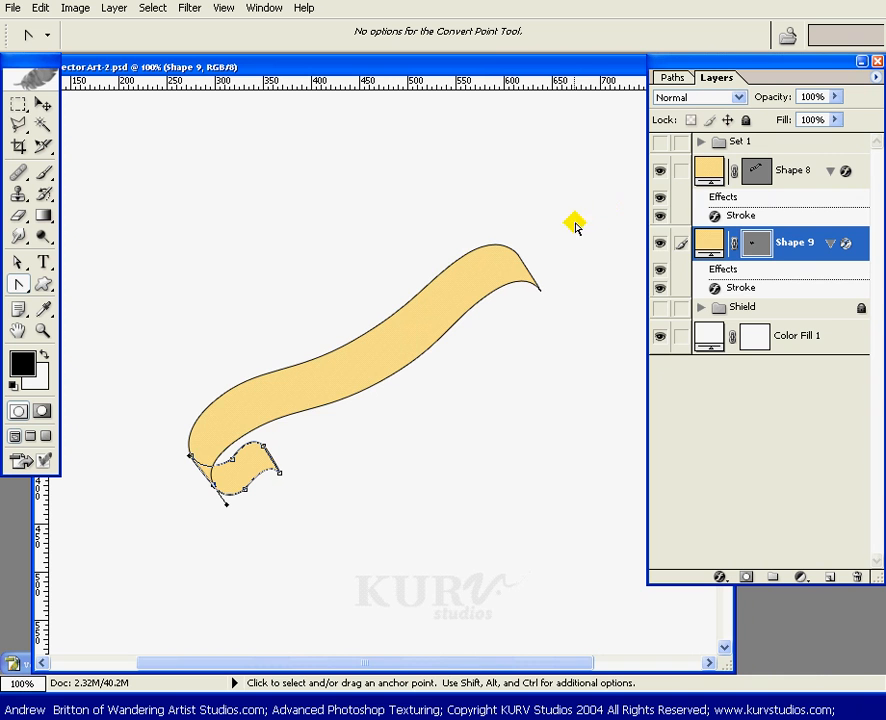
click(755, 242)
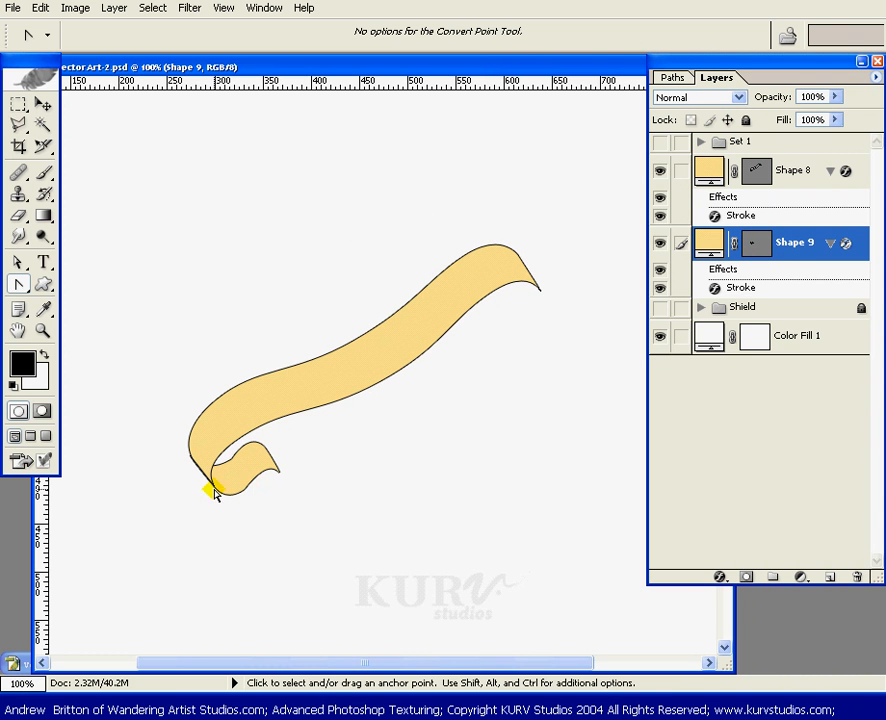
key(v)
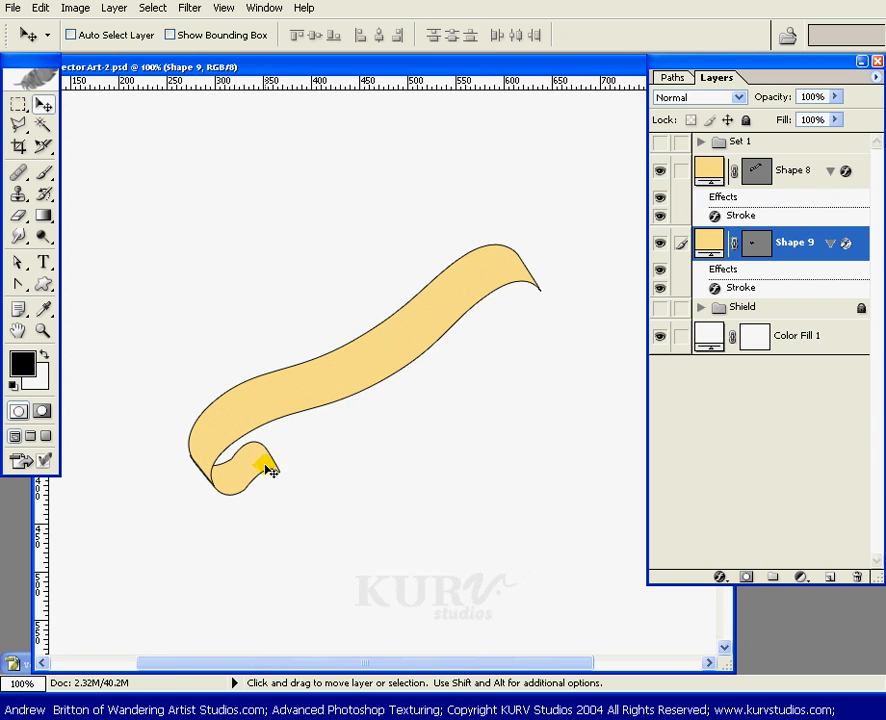
mouse_move(270, 471)
mouse_down()
mouse_move(255, 466)
mouse_move(307, 494)
mouse_move(347, 451)
mouse_move(648, 279)
mouse_move(734, 250)
mouse_move(520, 405)
mouse_move(417, 423)
mouse_move(643, 394)
mouse_move(688, 265)
mouse_up()
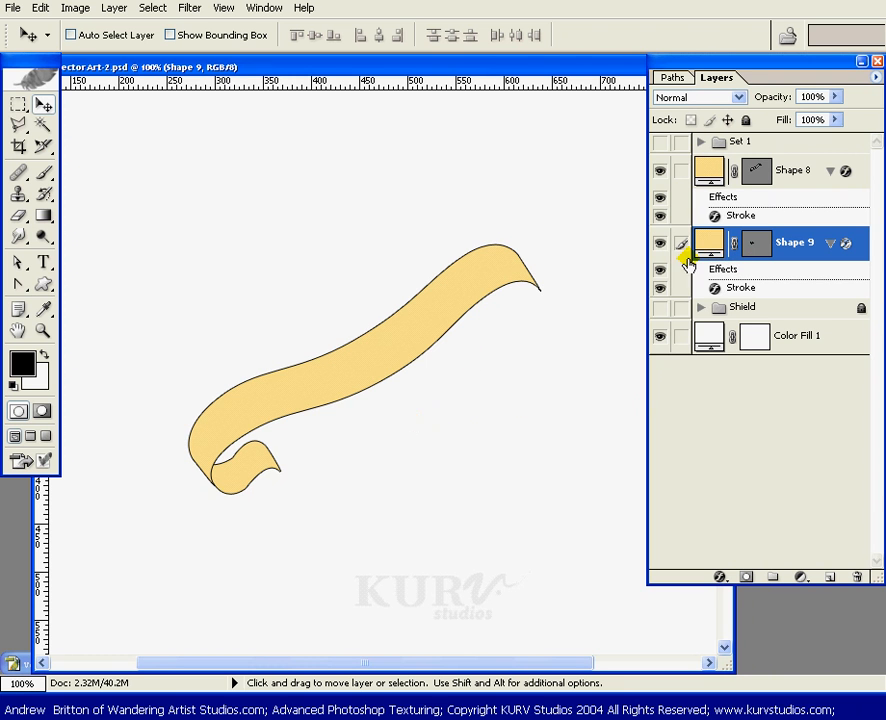
Step: Show the Shield group again, and move the Shape 9 layer below it with its path outline hidden
click(660, 310)
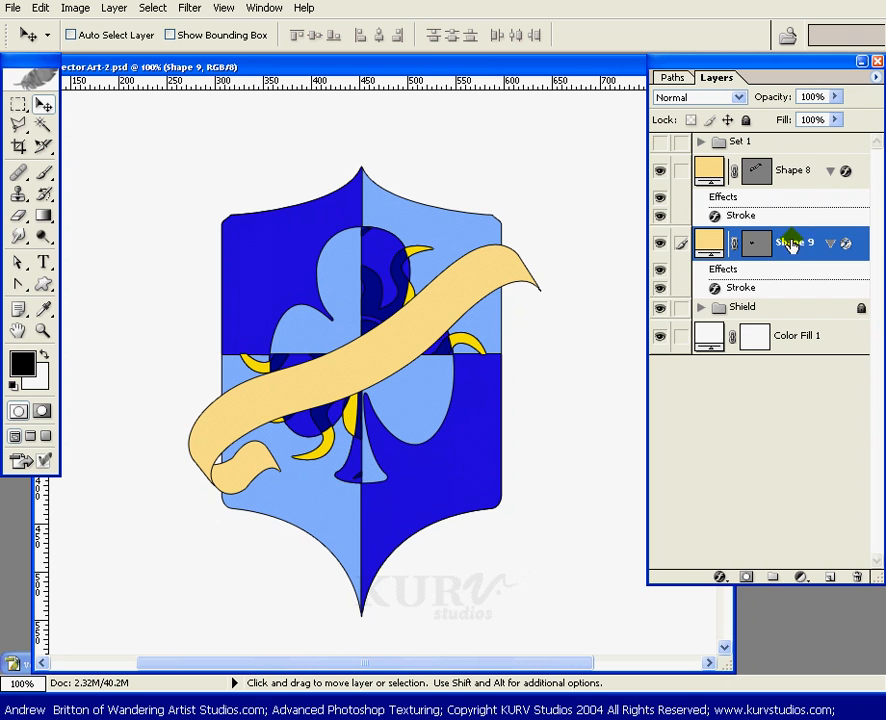
drag(792, 243, 799, 322)
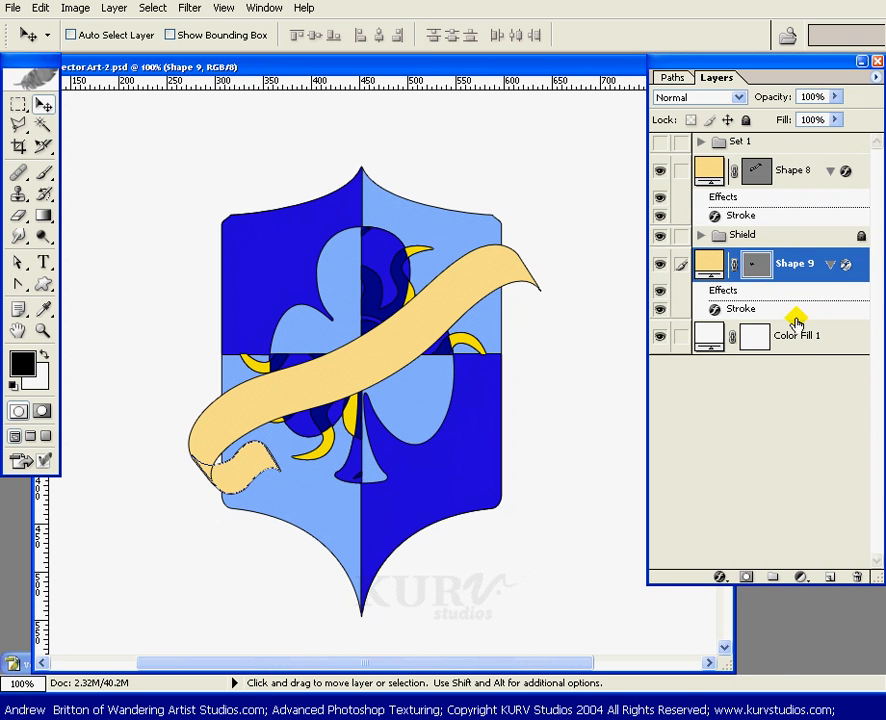
click(758, 263)
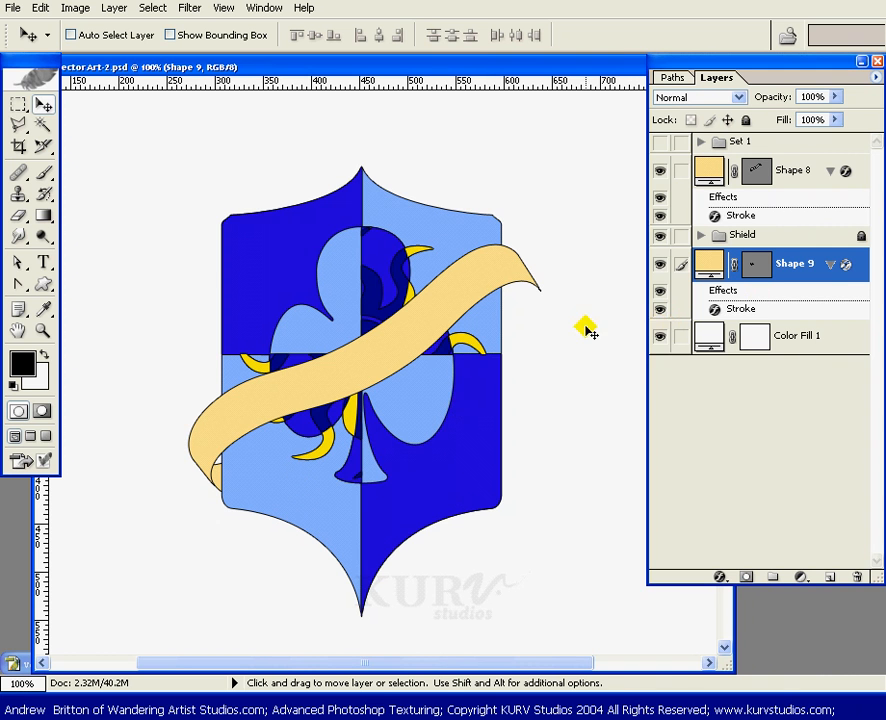
Step: Draw a closed five-point forked tail shape with the Pen tool, extending below the shield's lower-left corner behind the Shield group
click(17, 287)
drag(17, 287, 89, 284)
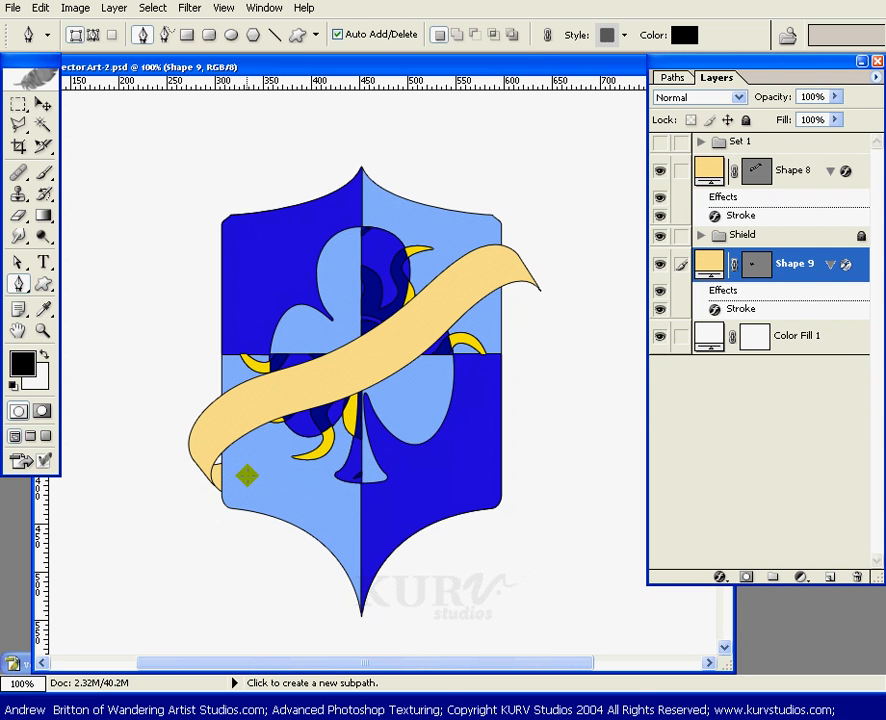
click(247, 475)
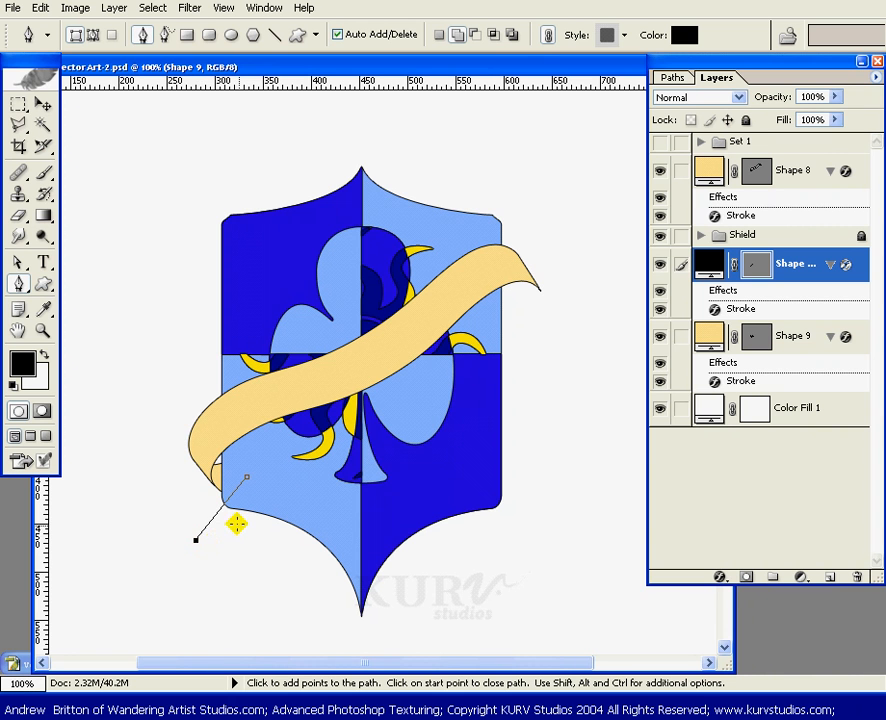
click(235, 515)
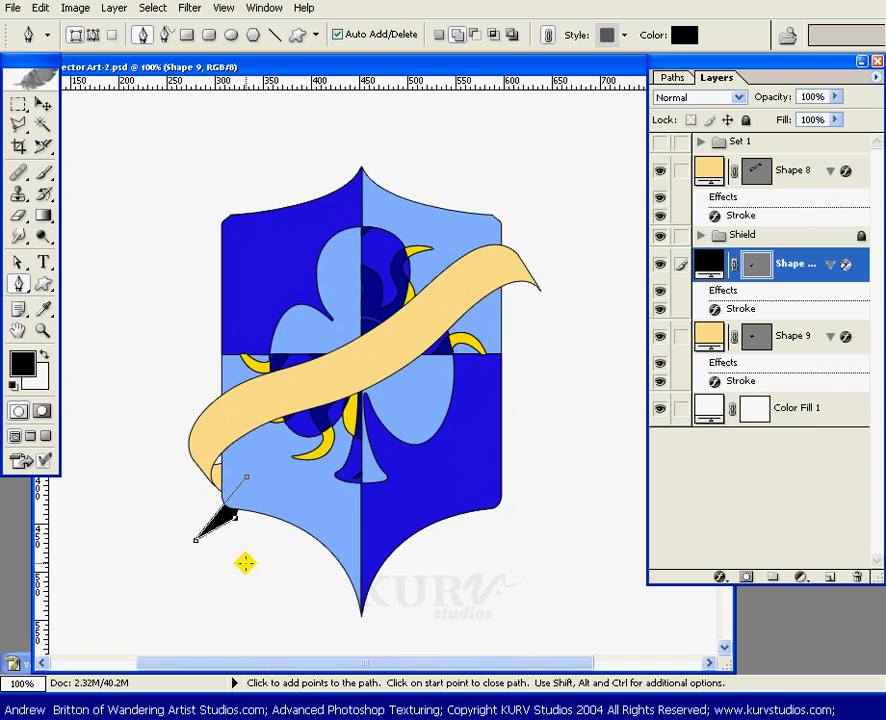
click(245, 563)
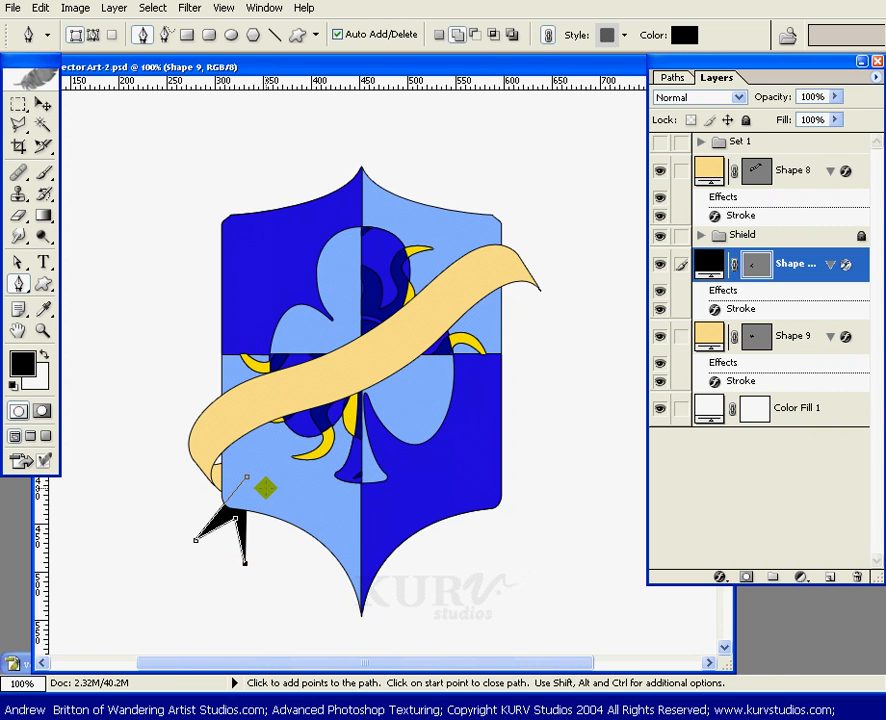
click(246, 477)
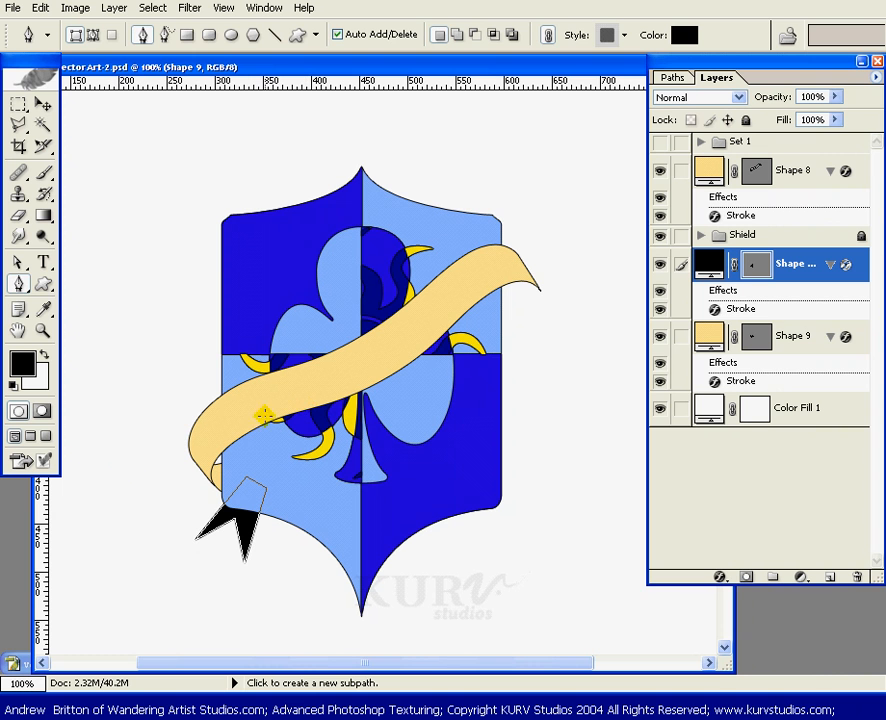
Step: Recolor the forked tail shape to the banner's tan FDE28E, and ready the Convert Point tool
drag(18, 284, 80, 356)
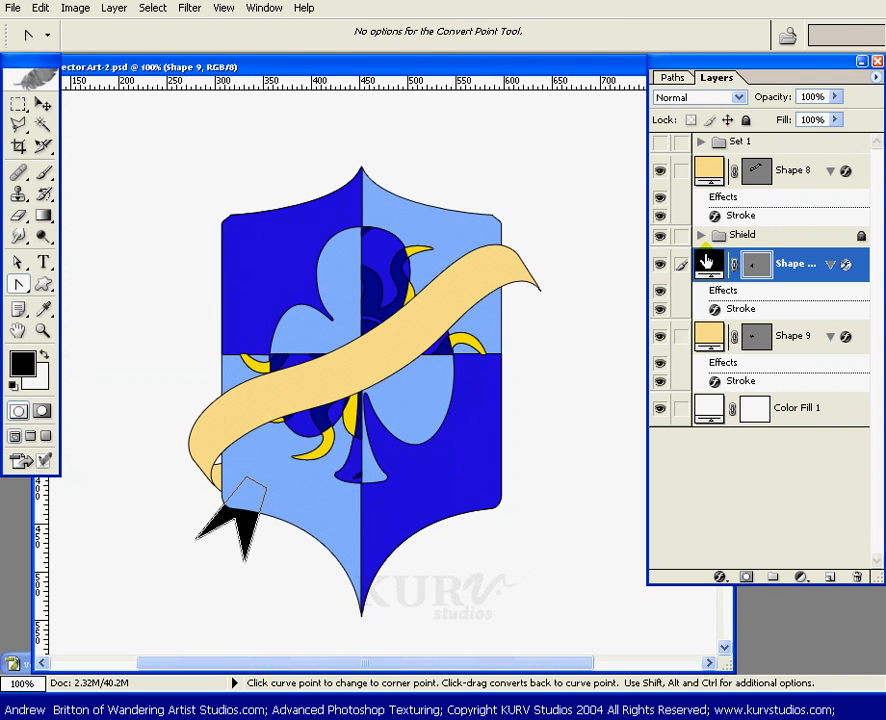
double_click(706, 262)
click(324, 387)
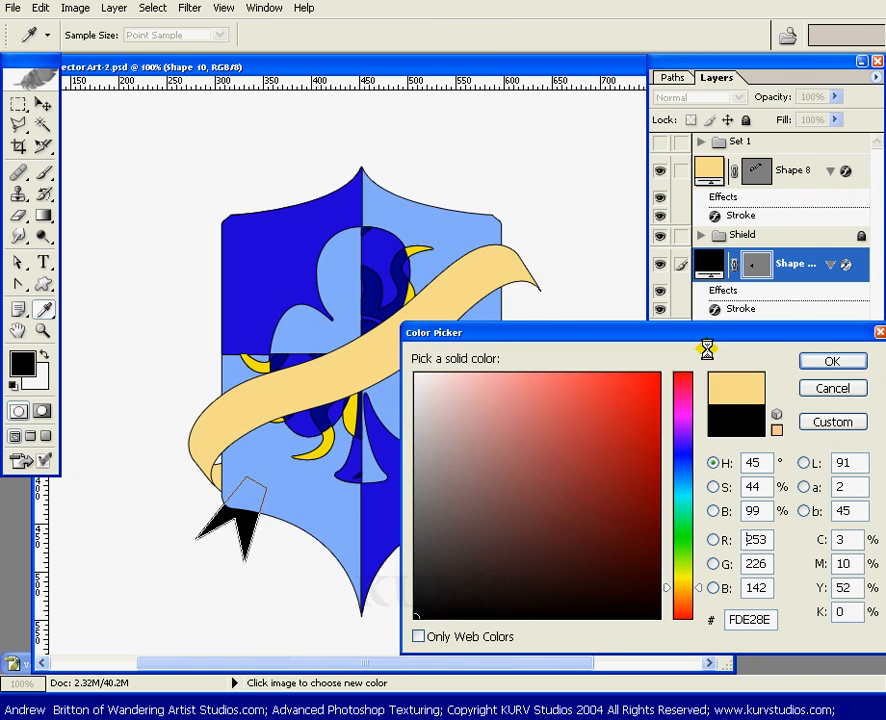
click(819, 362)
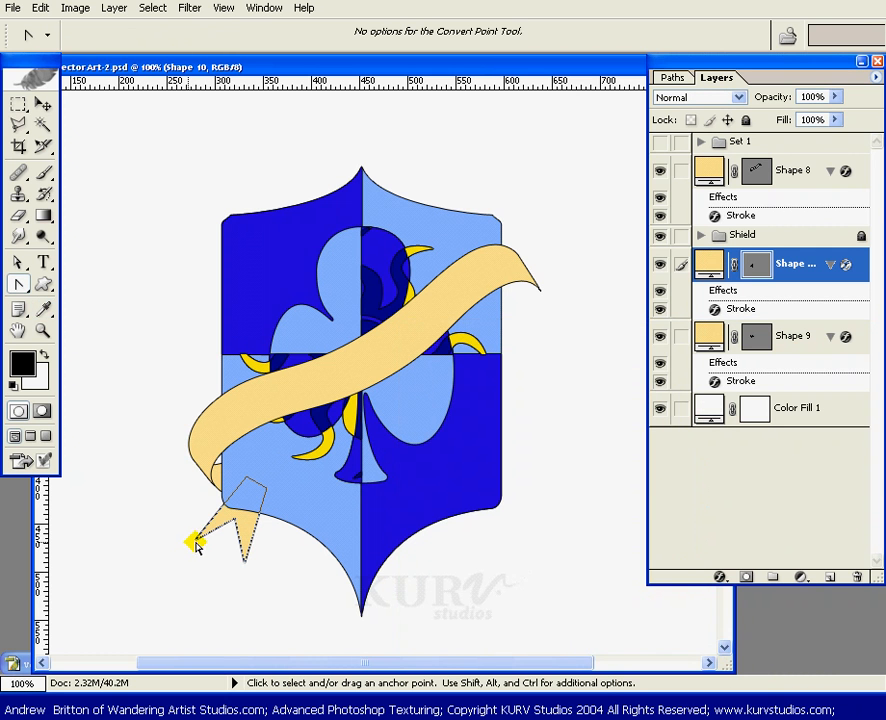
Step: Curve both tips of the forked tail below the shield with the Convert Point tool, and hide its path outline
click(186, 532)
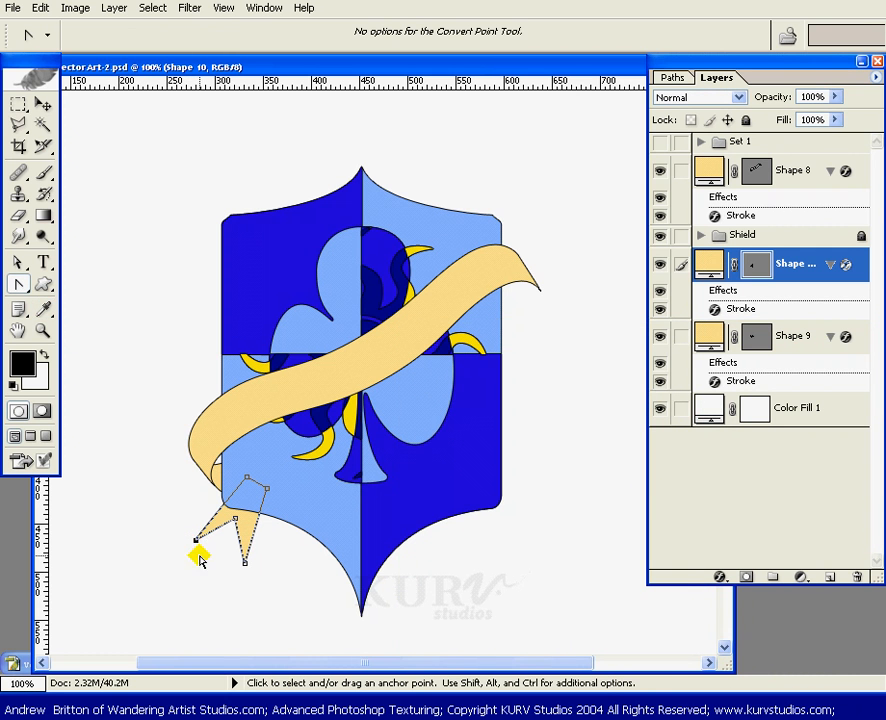
mouse_move(195, 537)
mouse_down()
mouse_move(173, 545)
mouse_move(201, 555)
mouse_move(243, 497)
mouse_move(233, 513)
mouse_move(249, 558)
mouse_move(243, 568)
mouse_up()
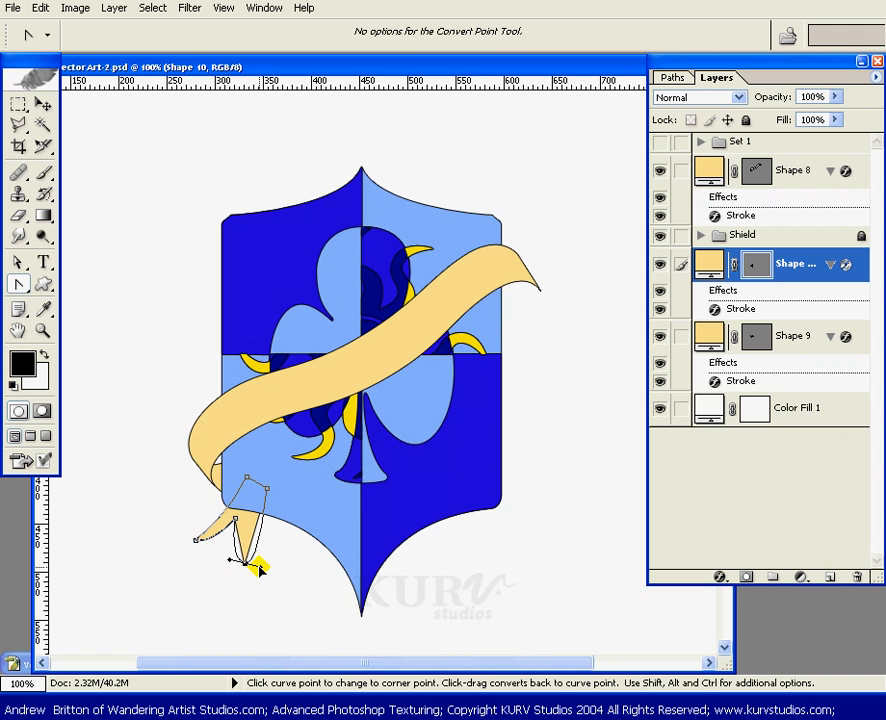
drag(260, 568, 246, 530)
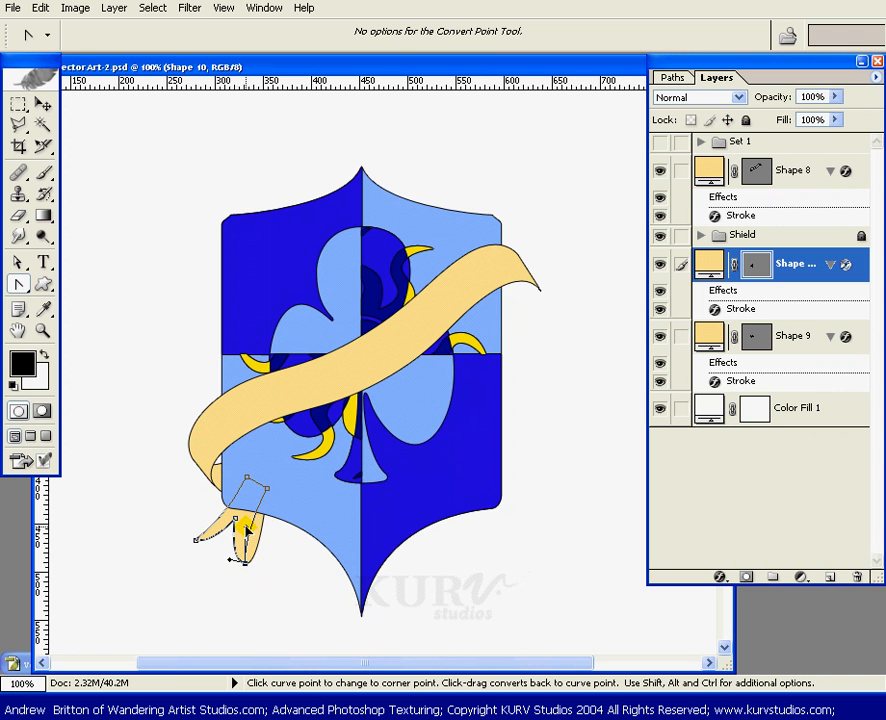
click(754, 265)
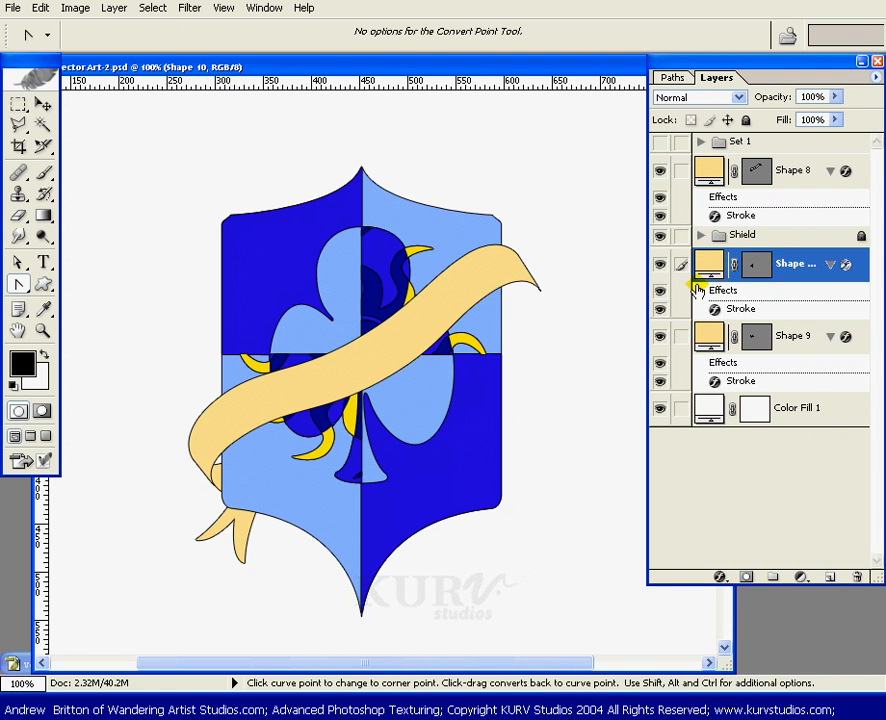
Step: Move the forked tail up and left to meet the banner's lower-left fold, and place its Shape 10 layer beneath Shape 9
key(v)
drag(248, 566, 229, 531)
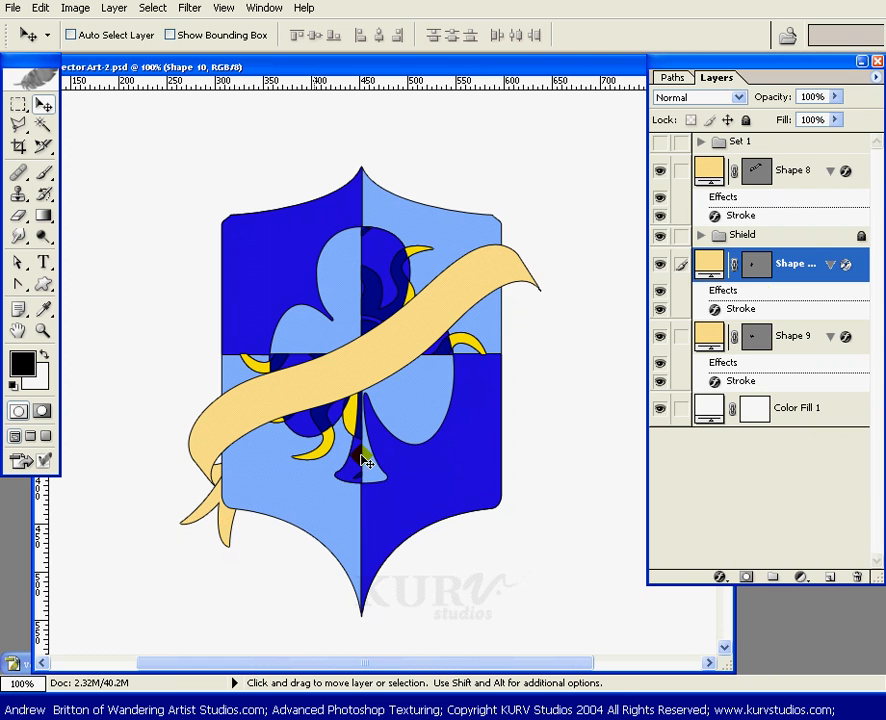
drag(744, 265, 797, 392)
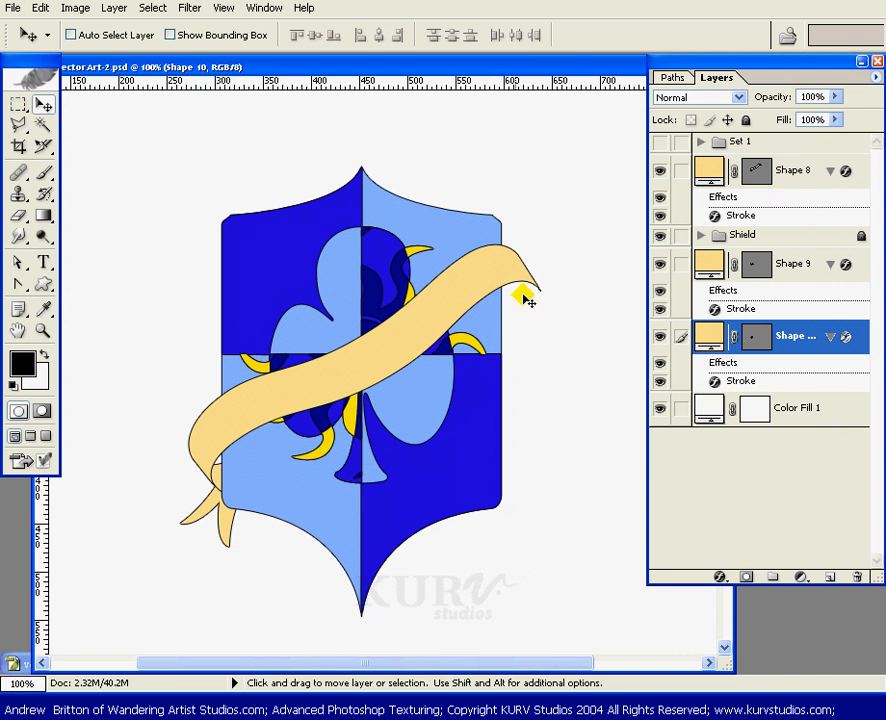
Step: Duplicate the Shape 9 fold, place the copy by the shield's right edge below the banner's end, and flip it vertically
click(788, 265)
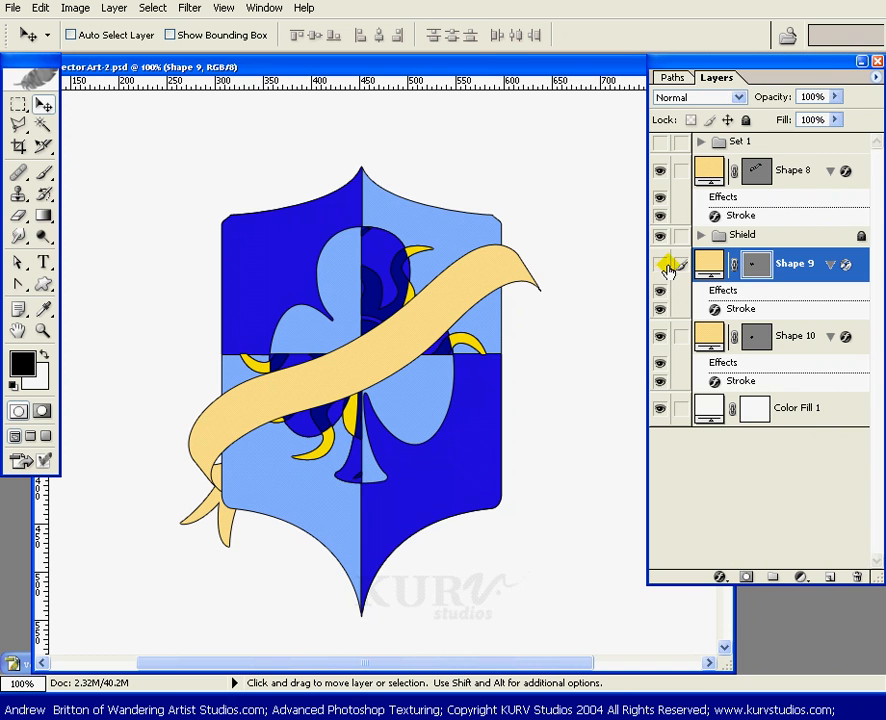
click(756, 264)
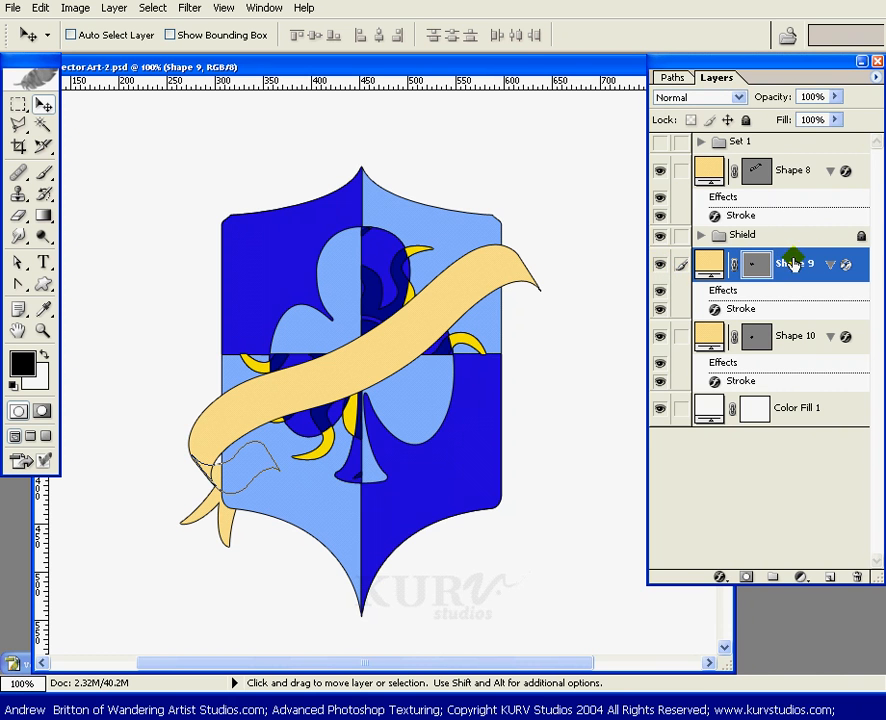
drag(790, 263, 527, 333)
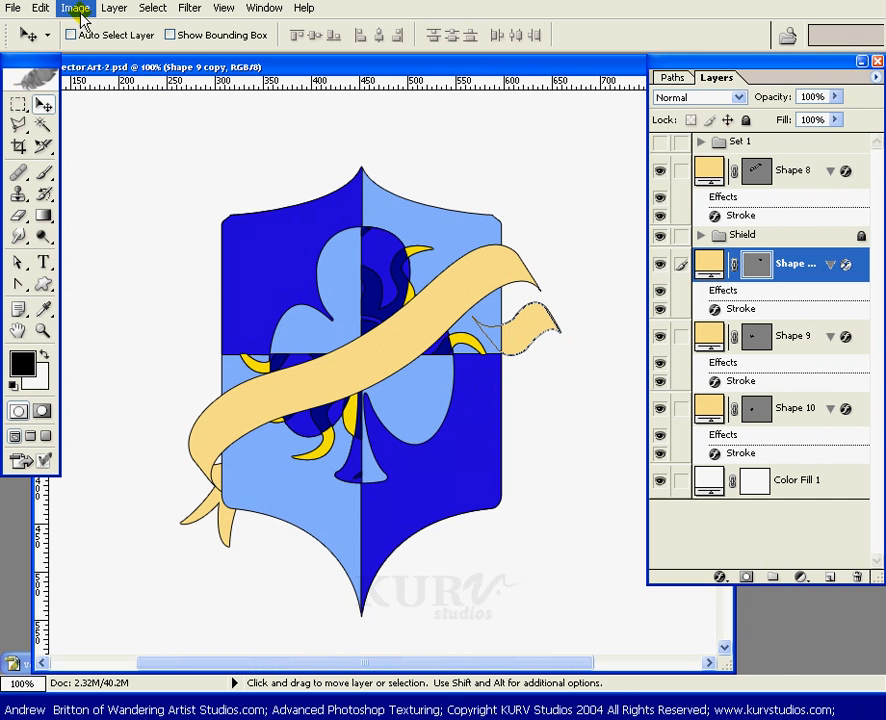
click(41, 8)
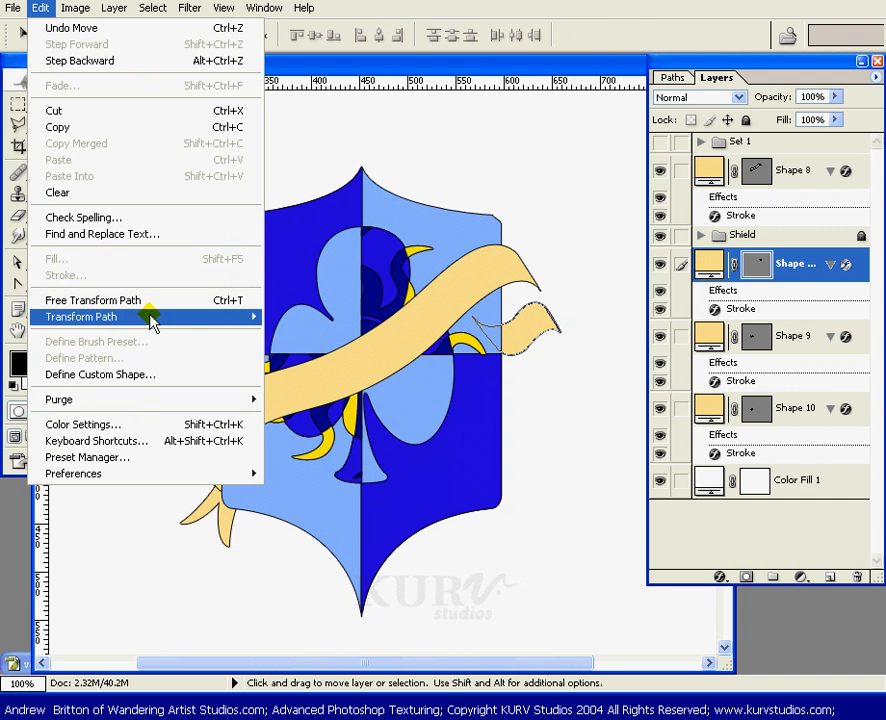
mouse_move(229, 316)
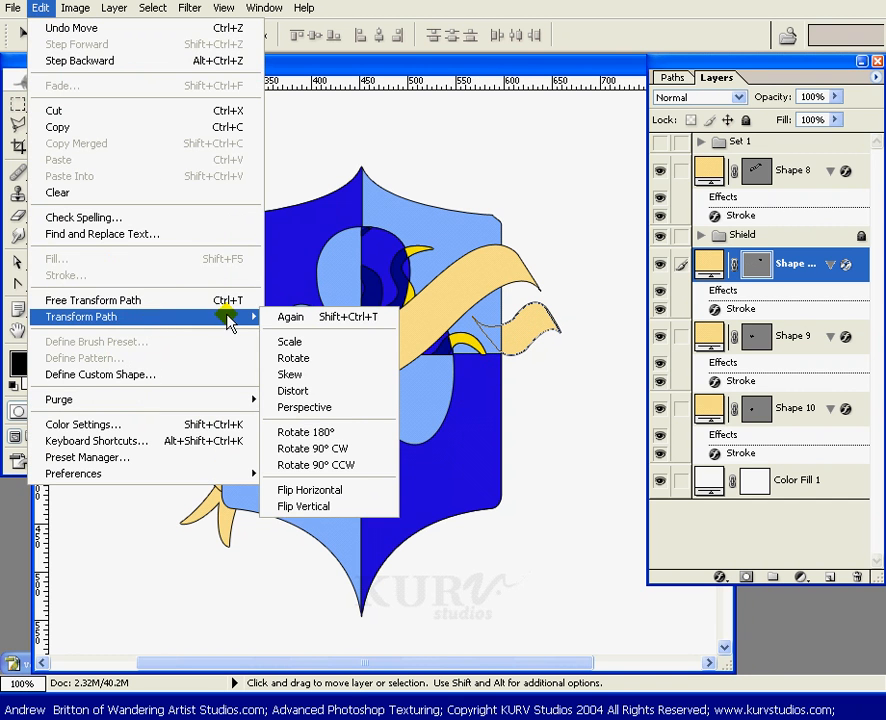
click(313, 507)
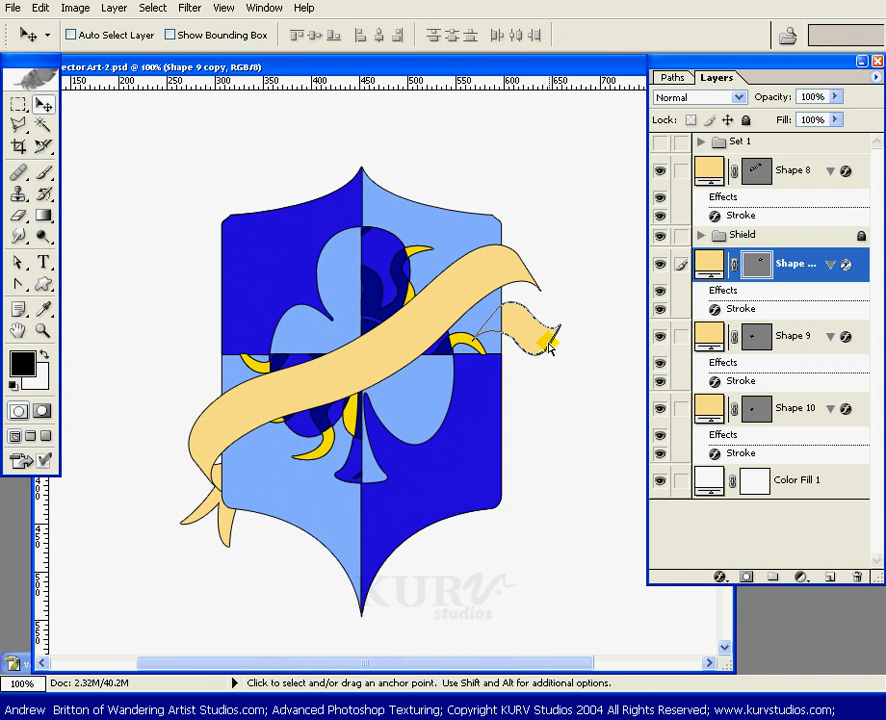
Step: Rotate the copied fold -65.1°, move it against the banner's upper-right end, and hide its path outline
key(ctrl+t)
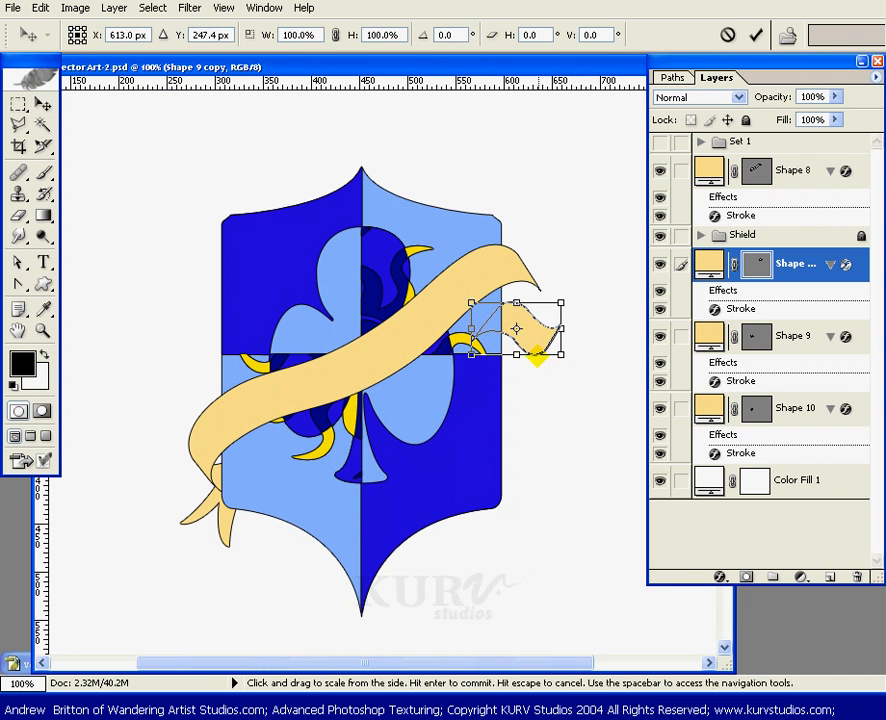
drag(536, 352, 599, 352)
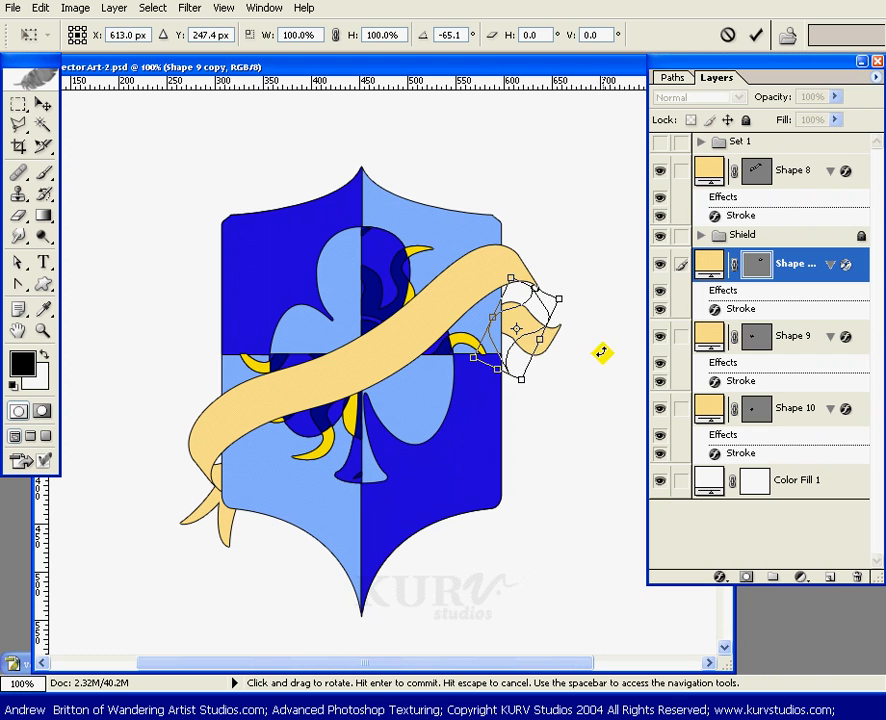
drag(519, 357, 510, 334)
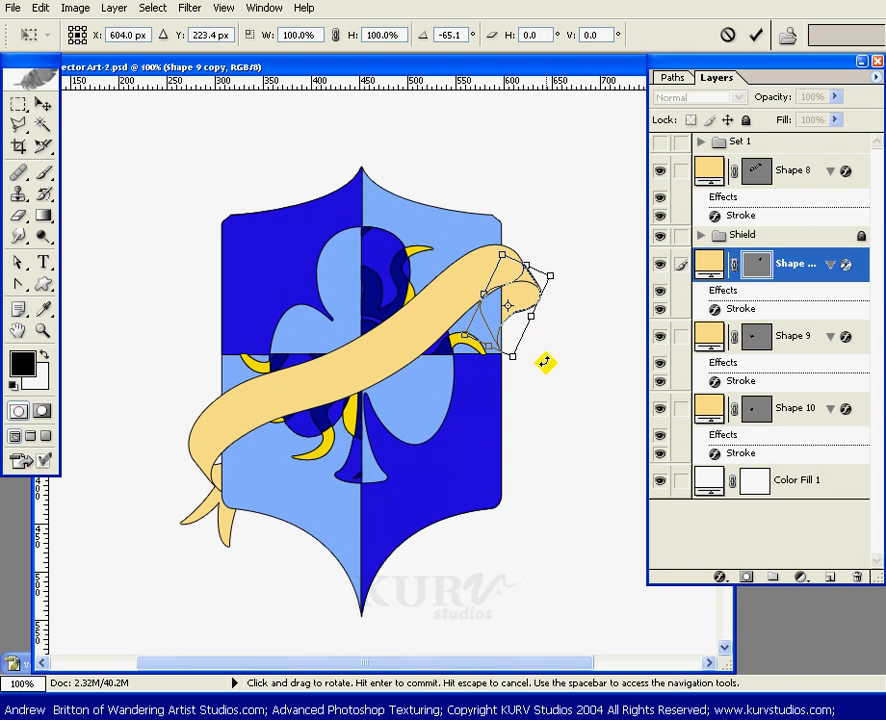
key(Return)
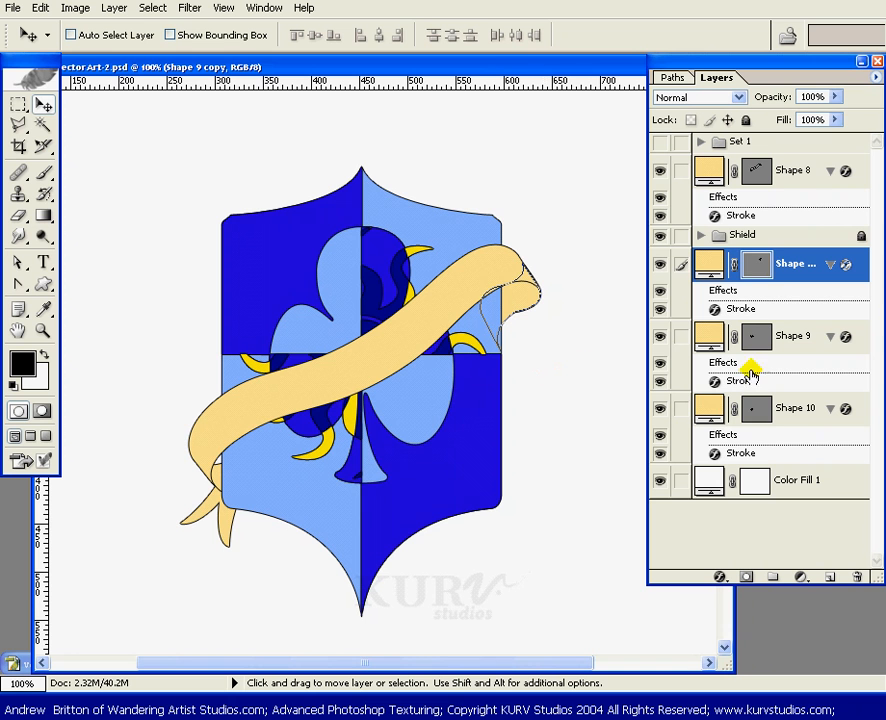
click(757, 268)
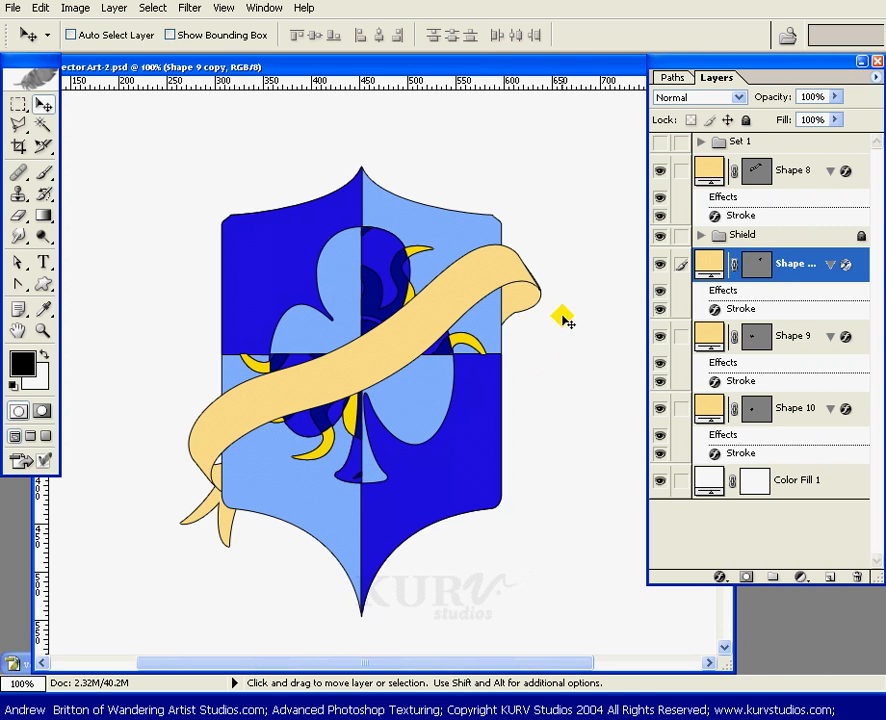
Step: Rotate the copied fold a further 2.3° and nudge it to X 605.8 px, Y 225.3 px to line up with the banner
drag(567, 322, 563, 227)
key(ctrl+t)
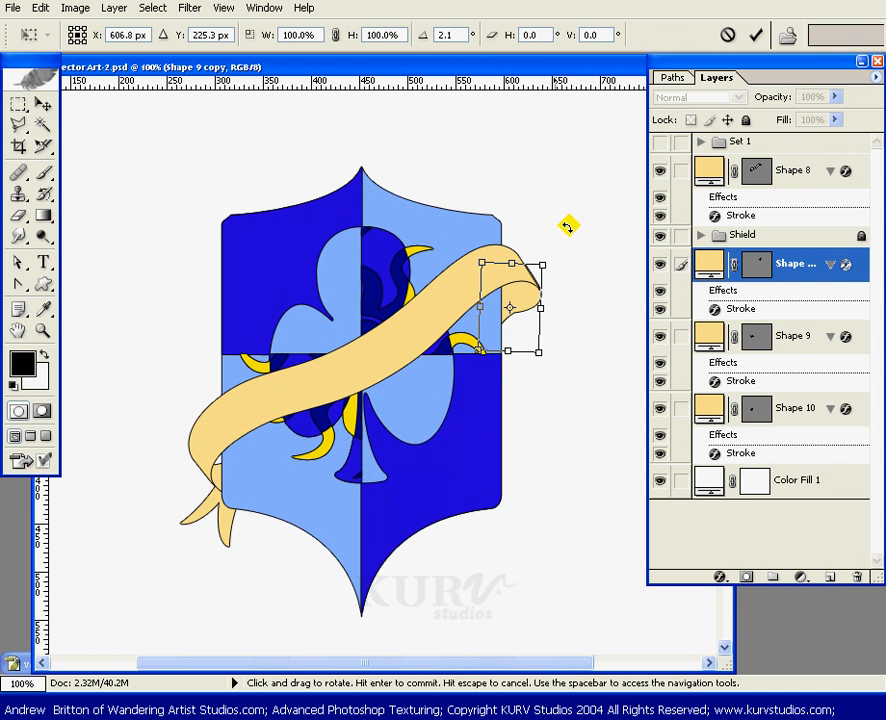
click(523, 335)
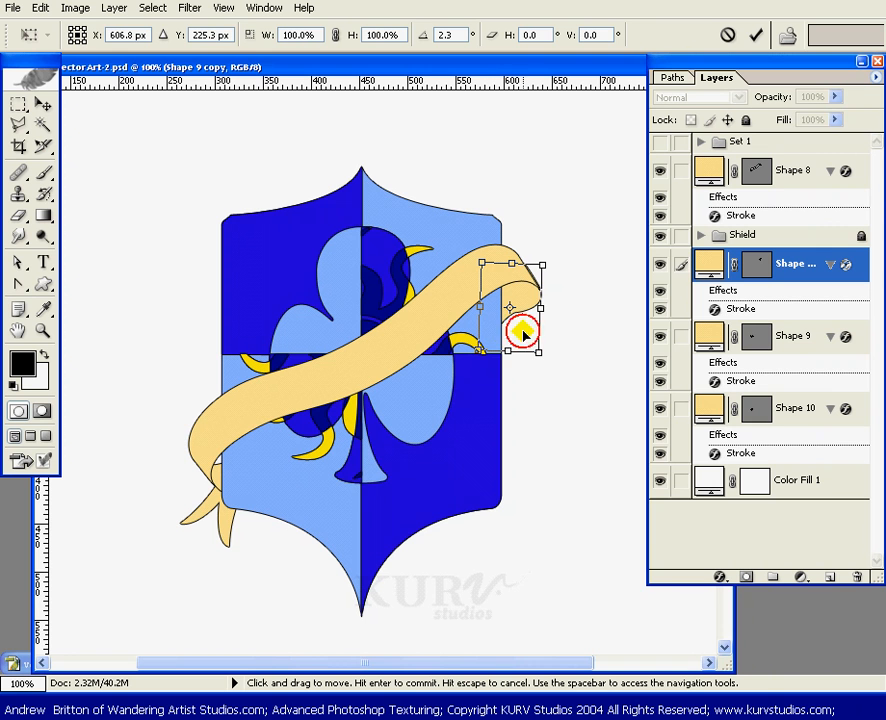
key(Left)
key(Left)
key(Left)
key(Left)
key(Up)
key(Up)
key(Up)
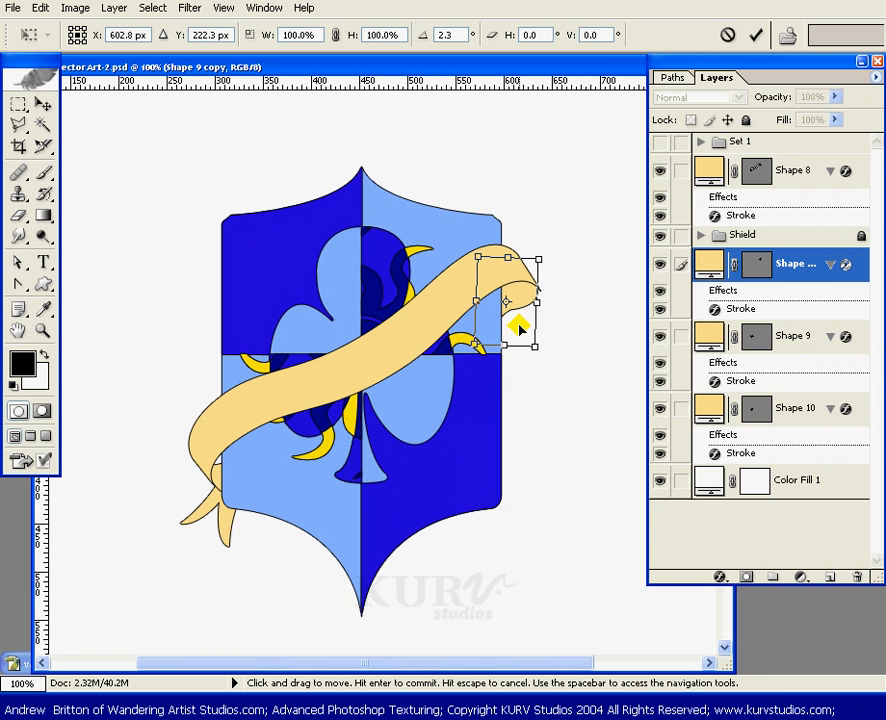
key(Up)
key(Up)
key(Up)
key(Right)
key(Right)
key(Right)
key(Down)
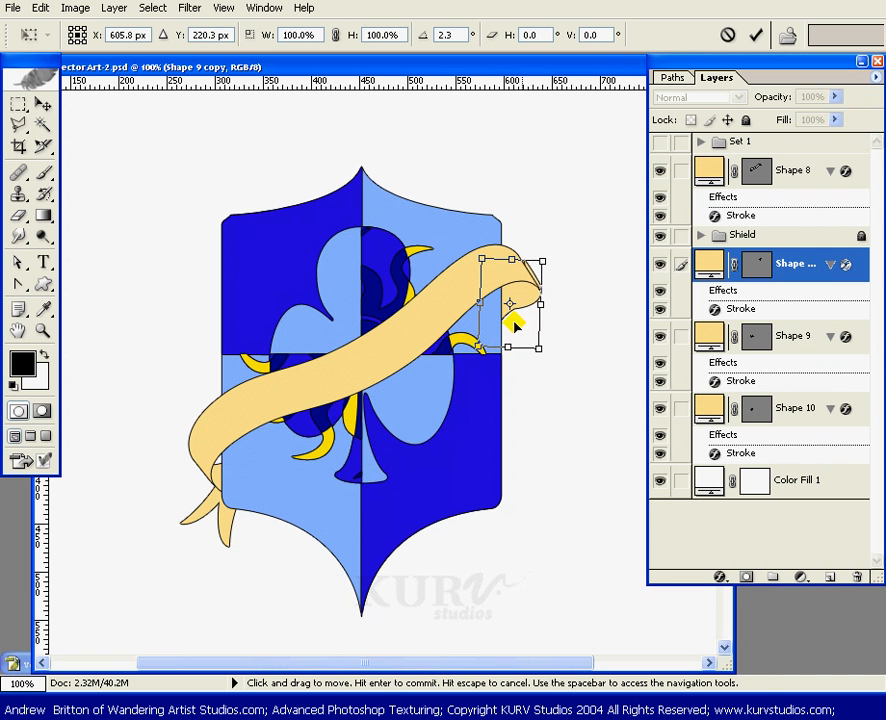
key(Left)
key(Down)
key(Down)
key(Down)
key(Down)
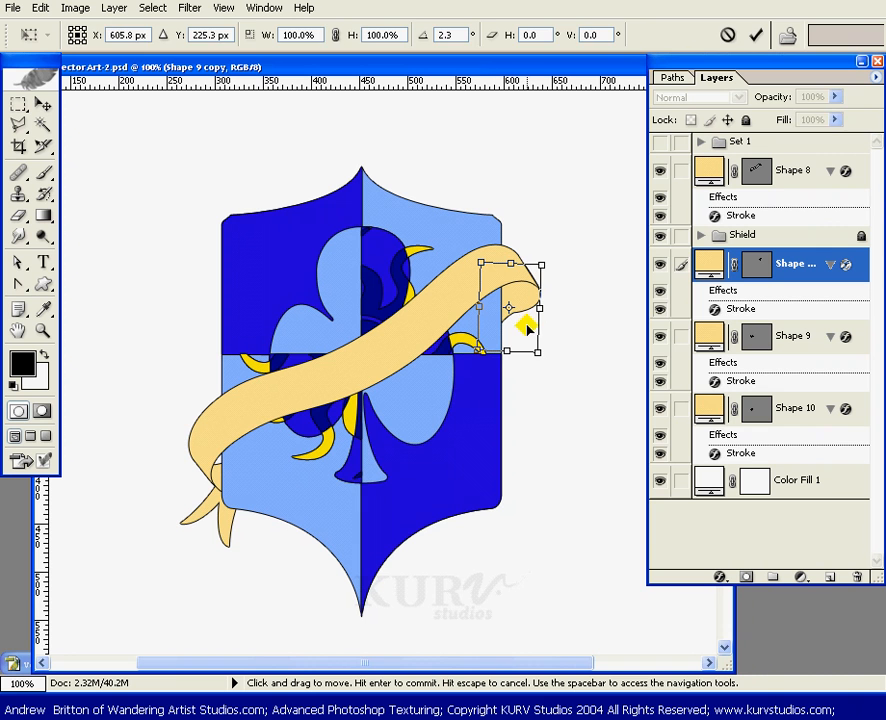
key(Return)
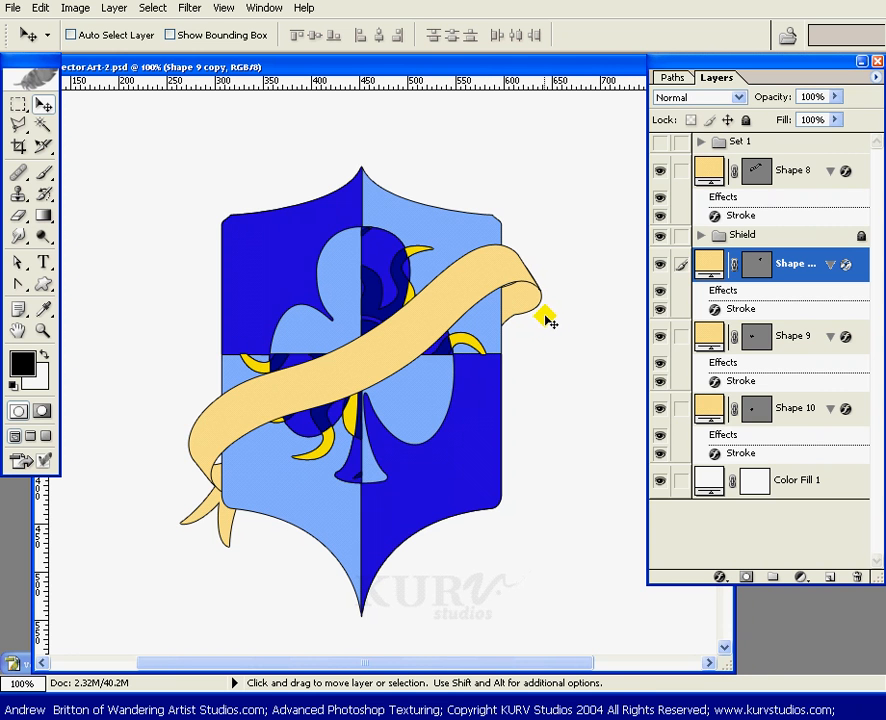
drag(494, 328, 524, 306)
key(F9)
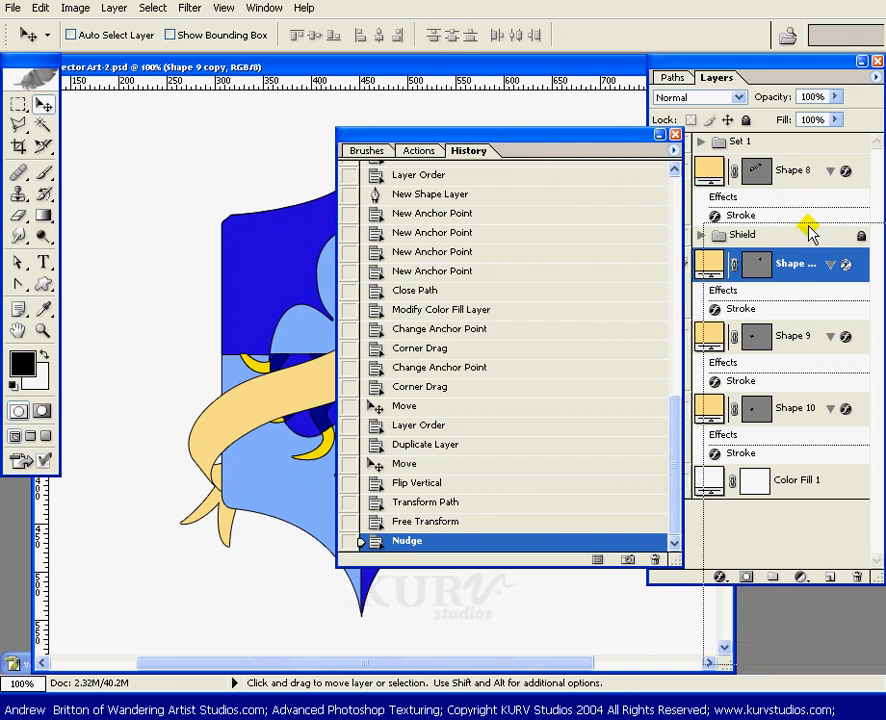
key(F9)
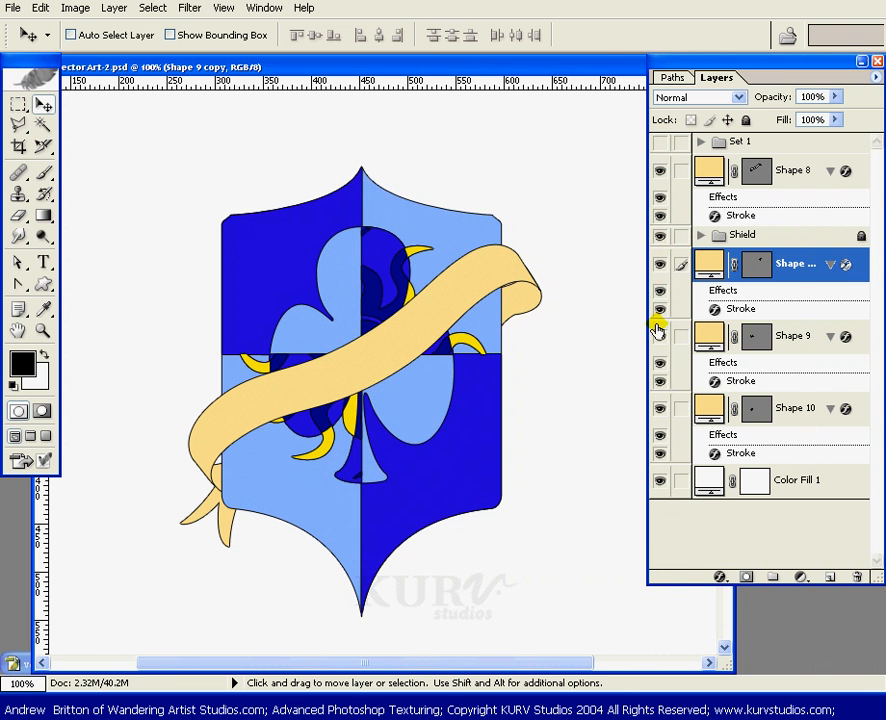
Step: Duplicate the Shape 10 forked tail layer and move the copy to the shield's right edge, below the copied fold
click(791, 408)
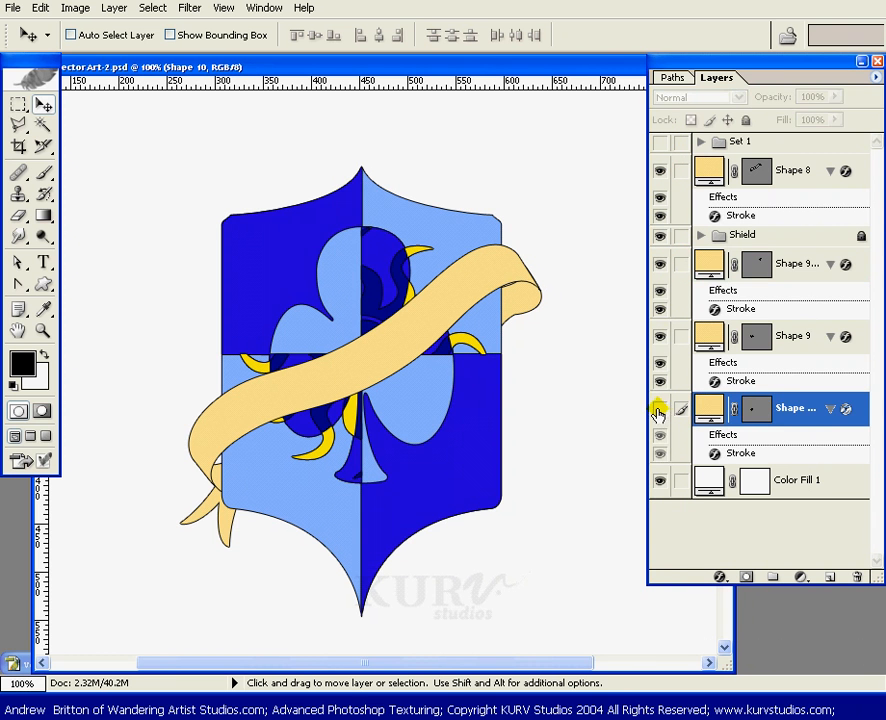
click(660, 409)
drag(777, 422, 829, 577)
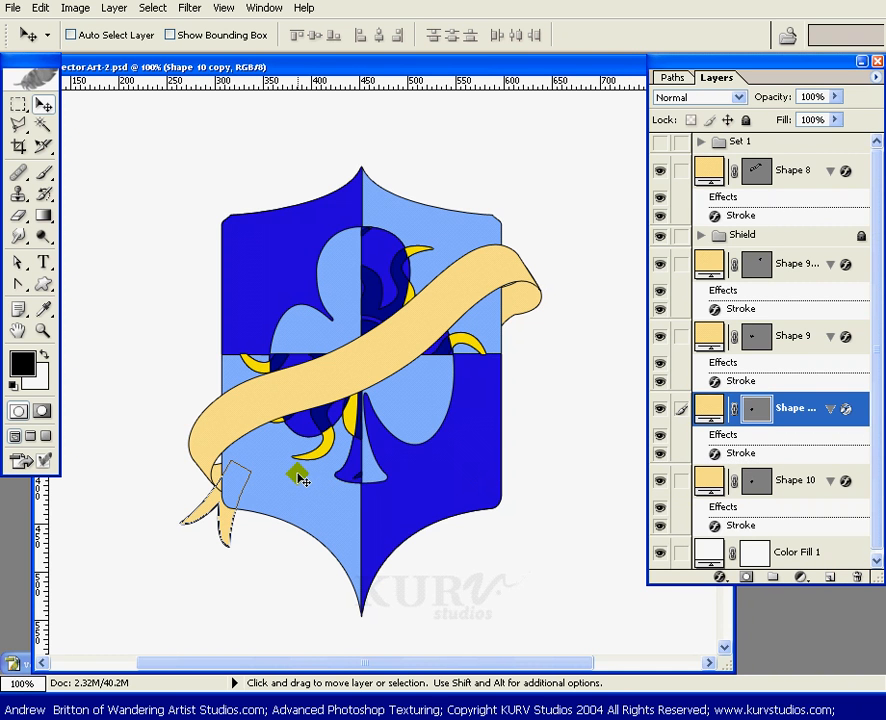
drag(258, 476, 398, 248)
Step: Rotate the copied forked tail -107.1°, move it up to join the upper-right fold, and hide its path outline
key(ctrl+t)
drag(607, 275, 568, 255)
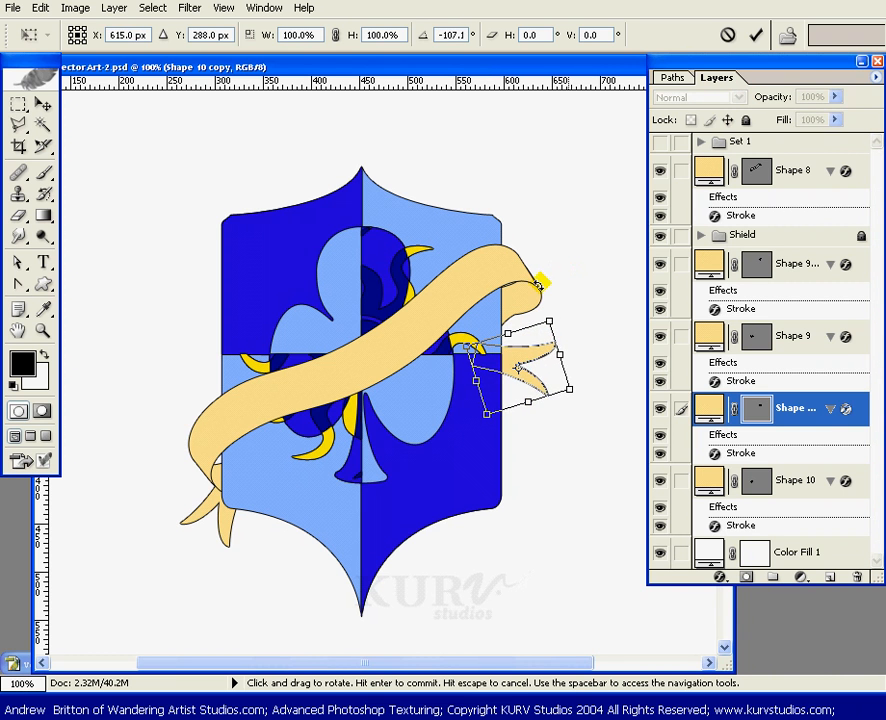
key(Return)
mouse_move(531, 343)
mouse_down()
mouse_move(526, 320)
mouse_move(522, 330)
mouse_up()
click(750, 406)
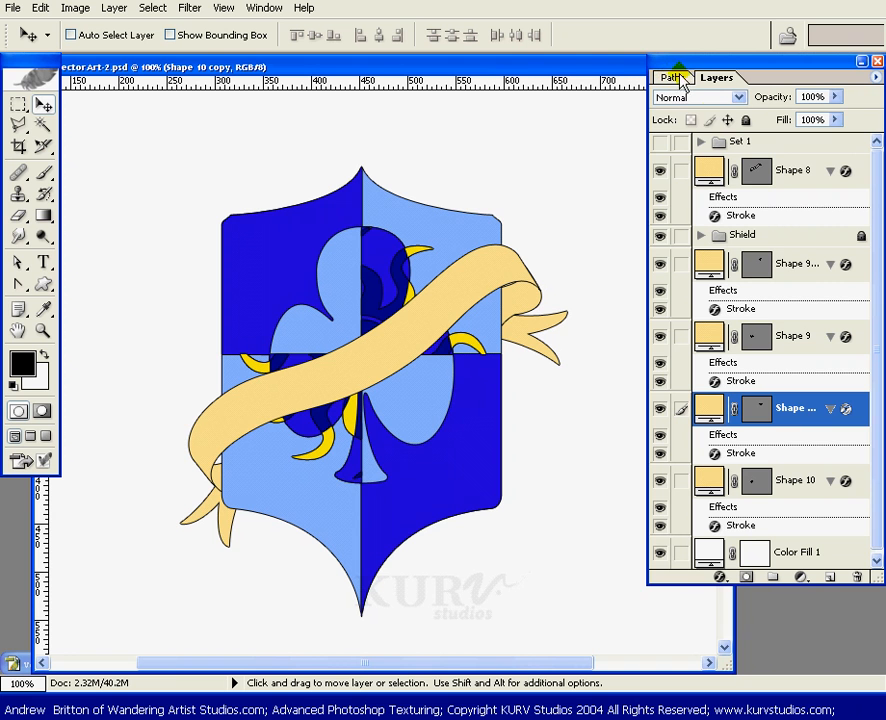
Step: Save the Shape 8 banner's vector mask as a path named TextPath, and return to the layer list
click(755, 174)
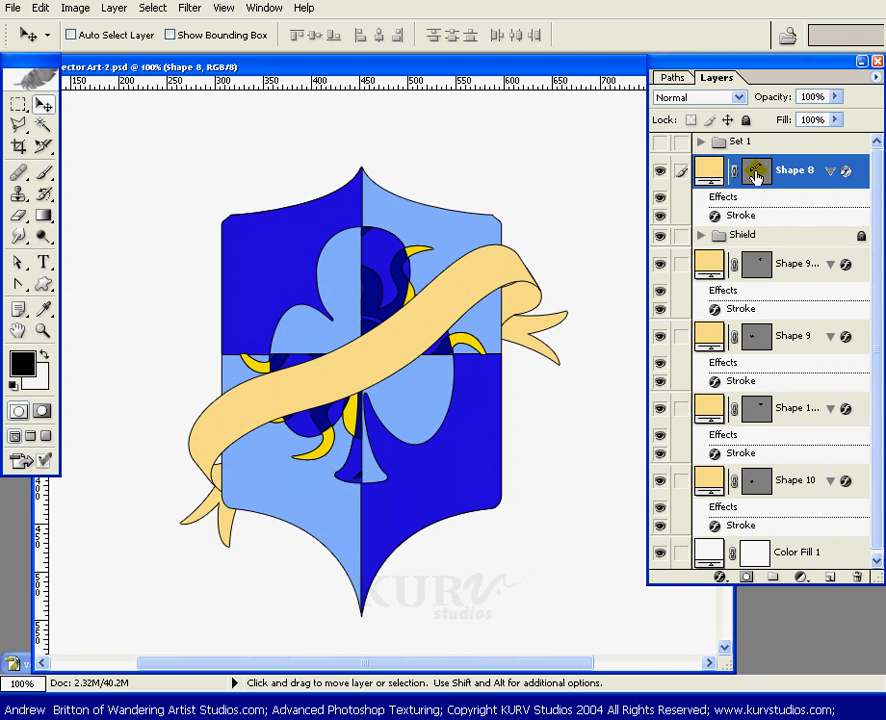
click(757, 174)
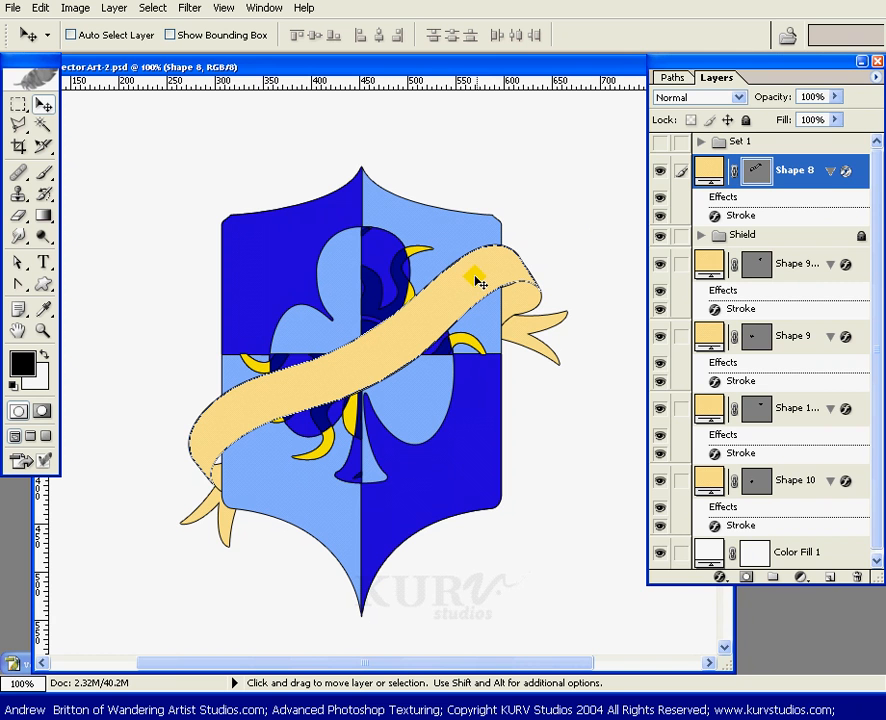
click(671, 80)
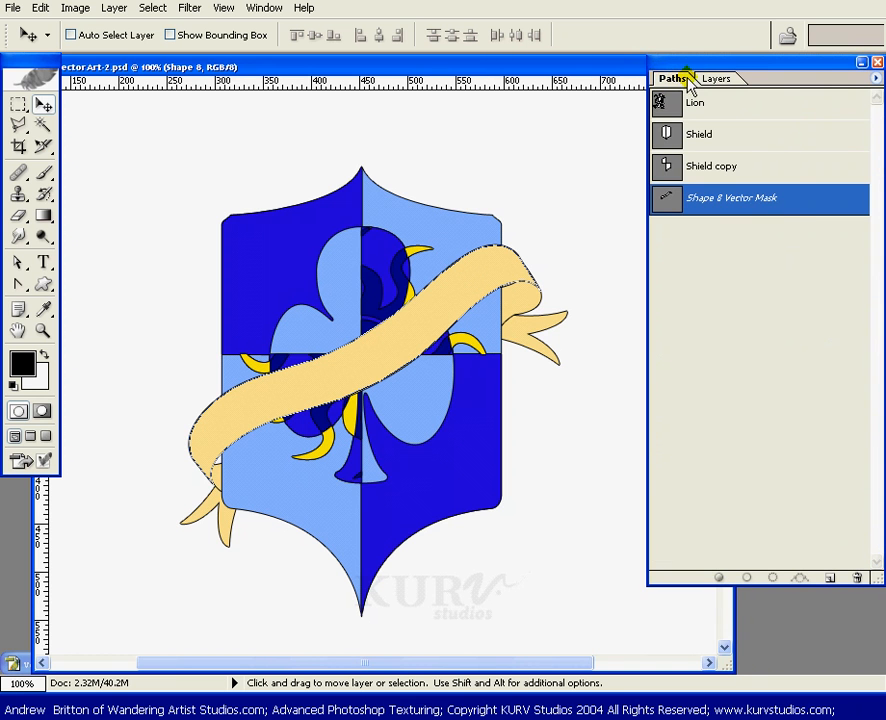
double_click(790, 202)
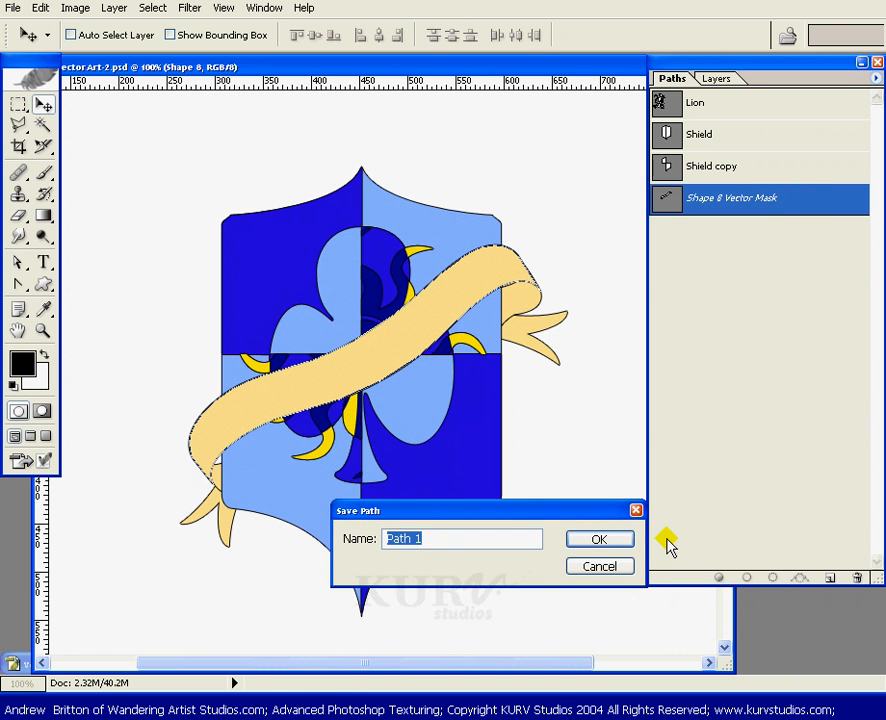
text(Text)
key(Return)
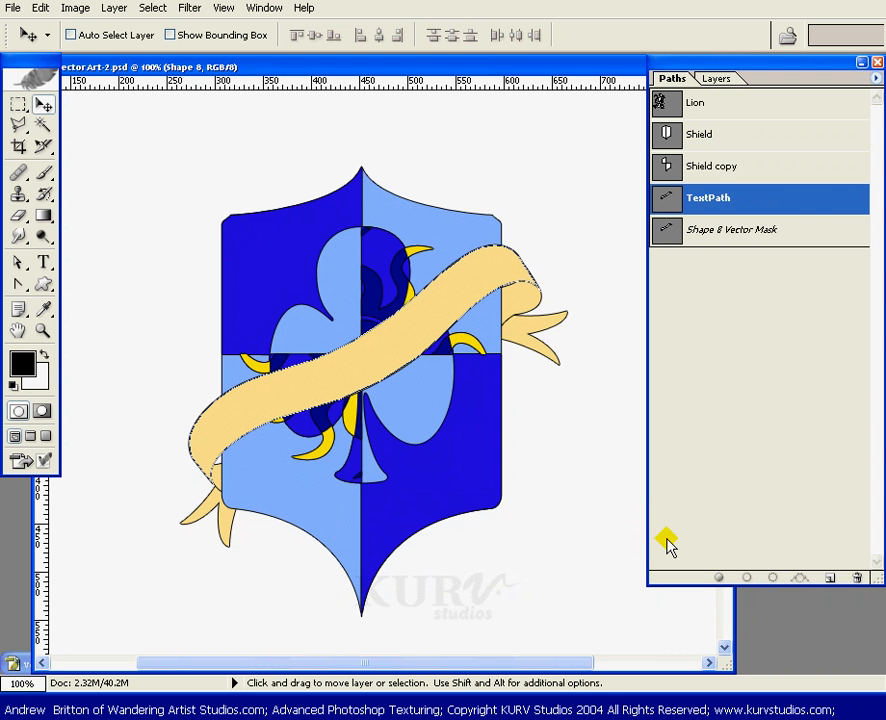
click(721, 79)
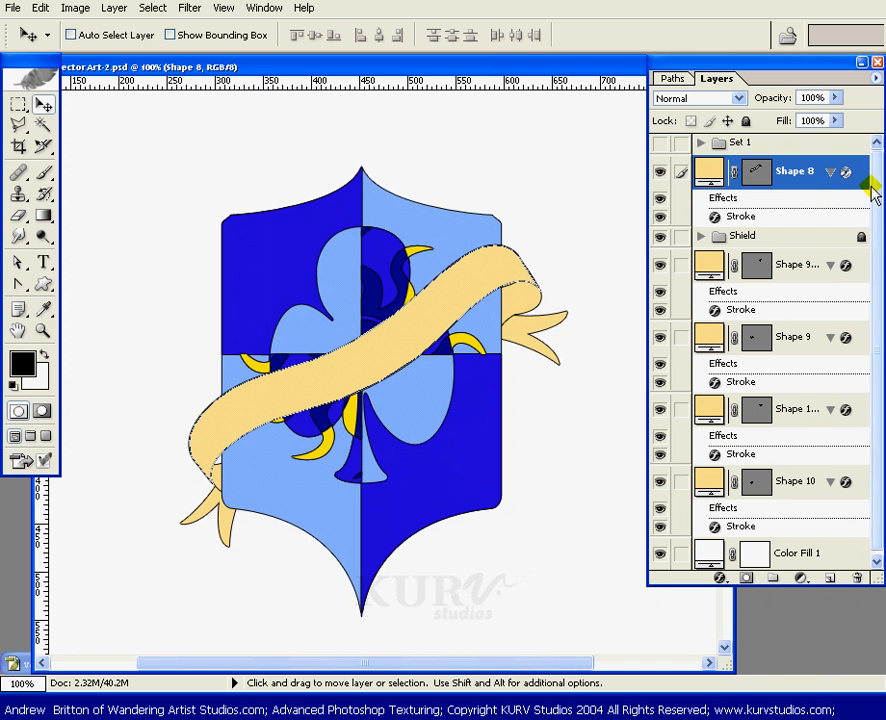
Step: Link the Shield set and the fold and tail layers to Shape 8, group them into a set named Shield & Banner, and hide it
drag(679, 242, 679, 560)
click(680, 556)
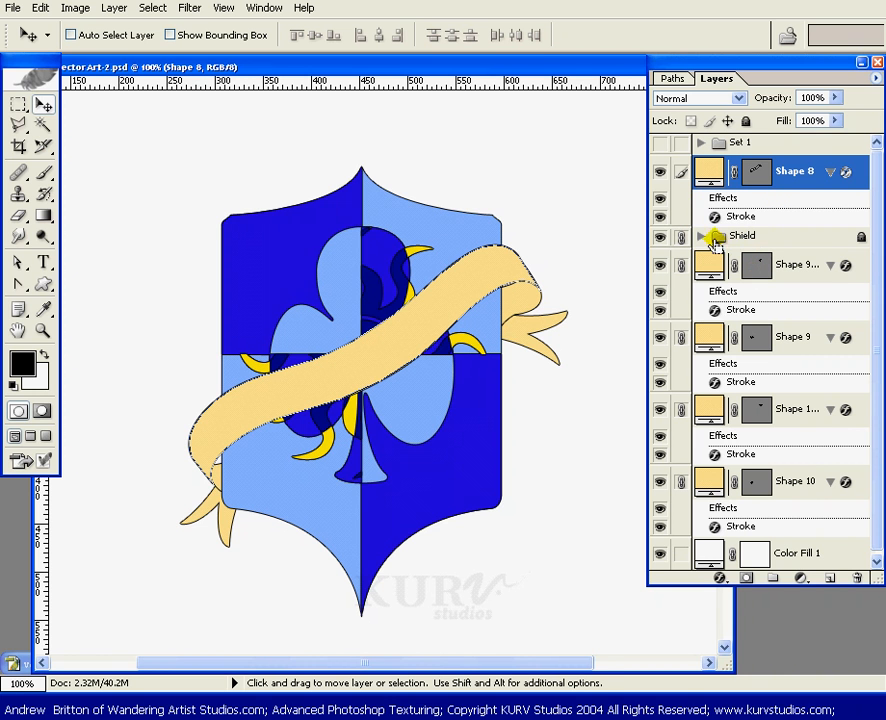
key(ctrl+g)
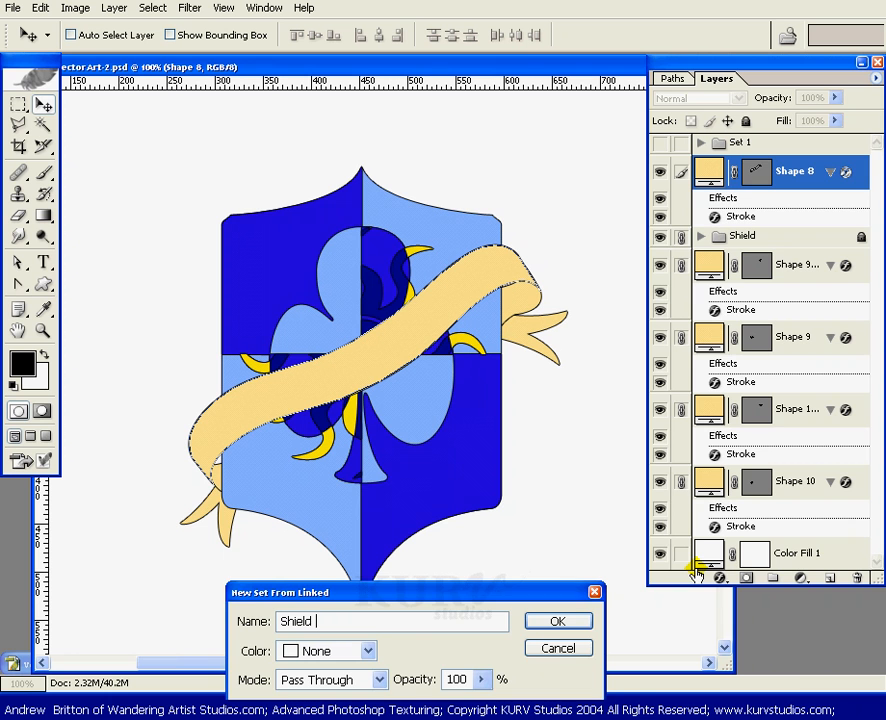
key(Return)
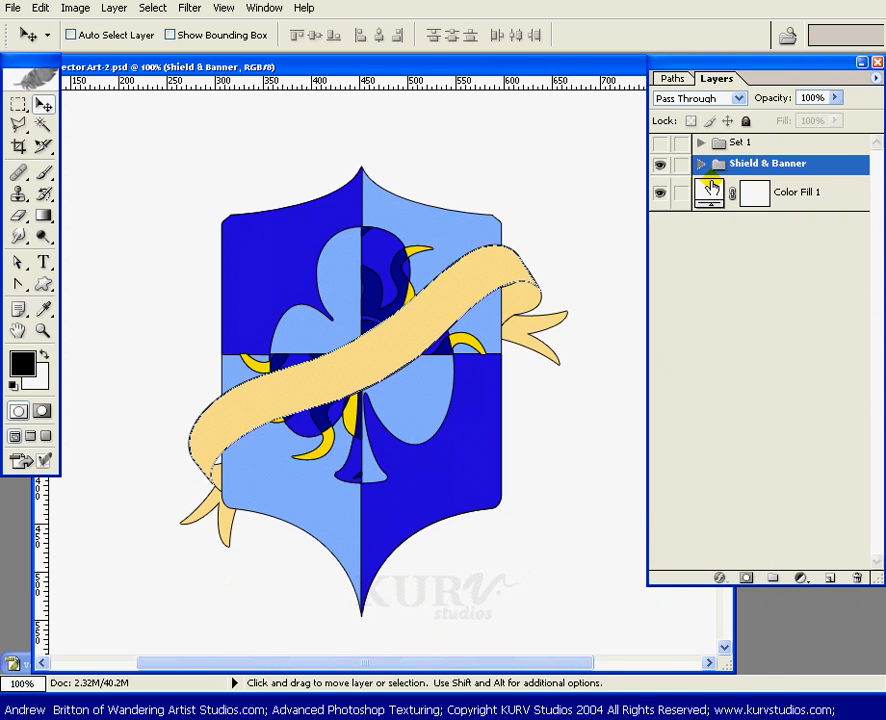
click(660, 165)
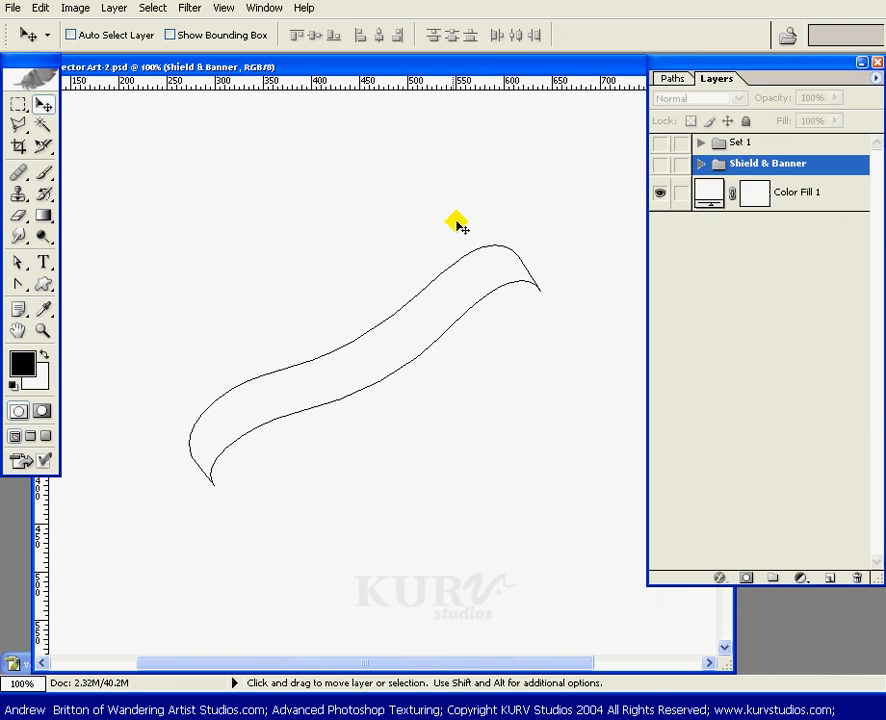
Step: Remove the four anchor points along the upper edge of the TextPath banner outline with the Delete Anchor Point tool
click(19, 263)
click(19, 263)
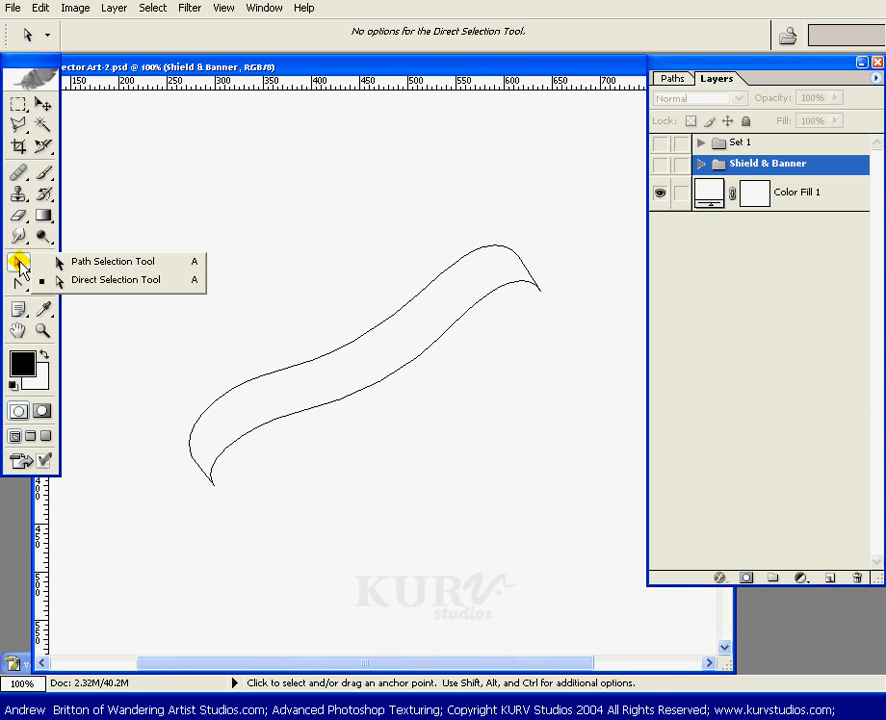
click(16, 284)
drag(16, 284, 90, 341)
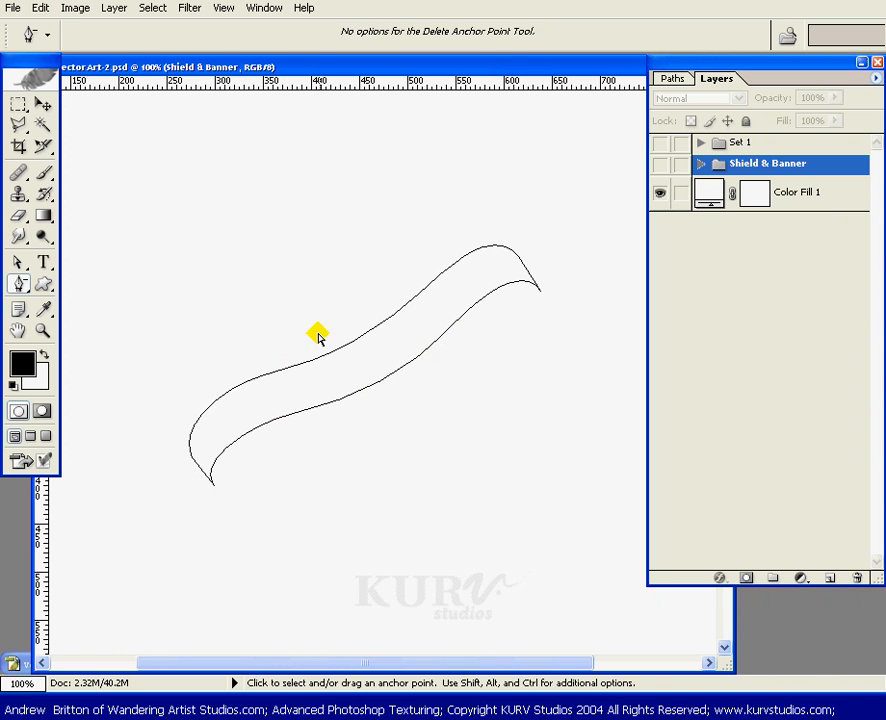
drag(307, 327, 341, 371)
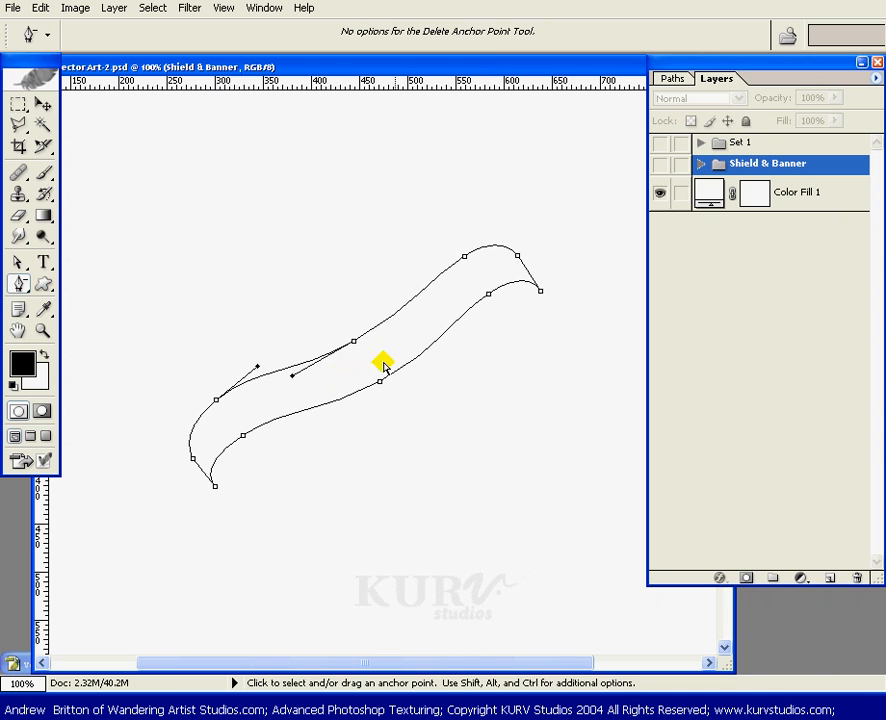
click(354, 342)
click(216, 401)
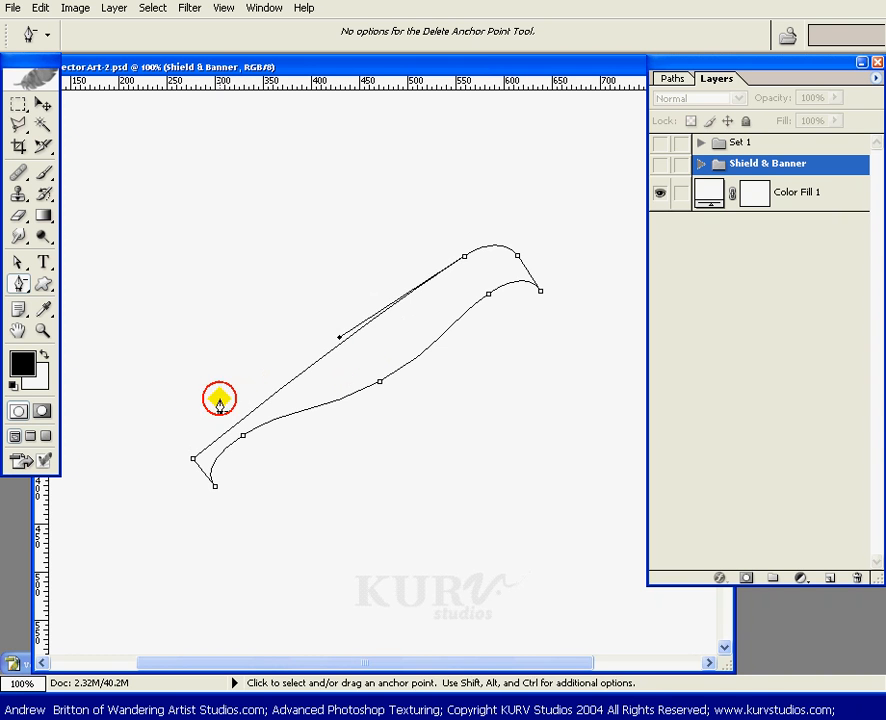
click(466, 257)
click(518, 256)
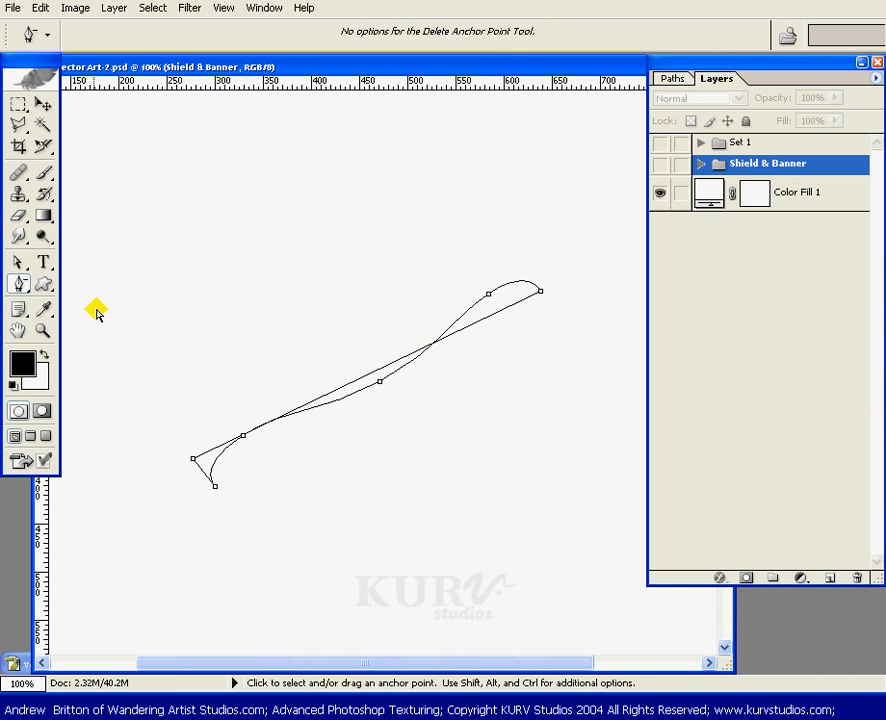
Step: Delete the leftover lower-left corner anchor point to open TextPath into a single curve, and check it in the path list
click(18, 263)
drag(176, 441, 207, 482)
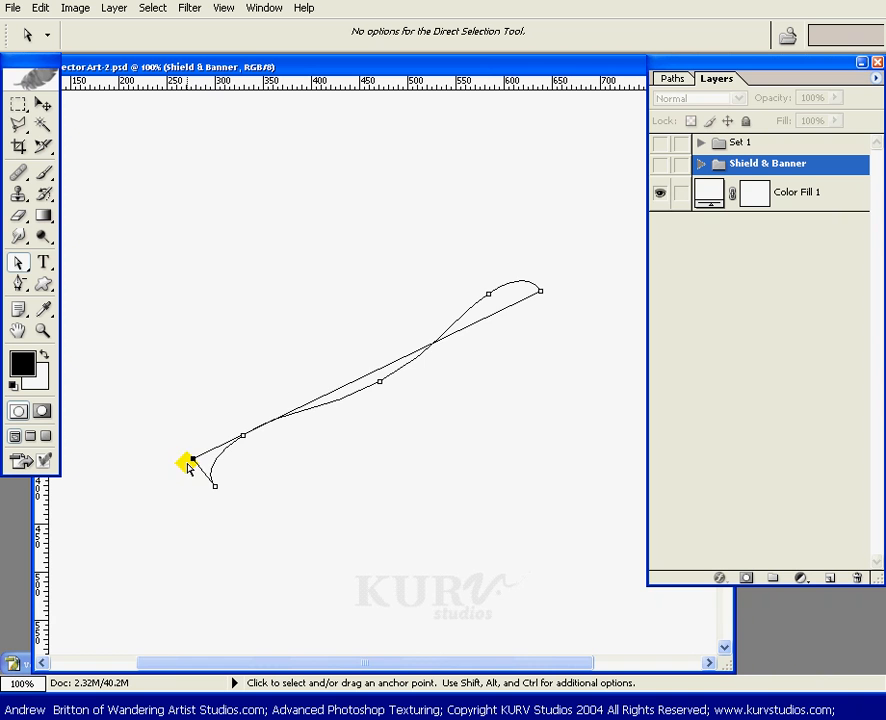
key(Delete)
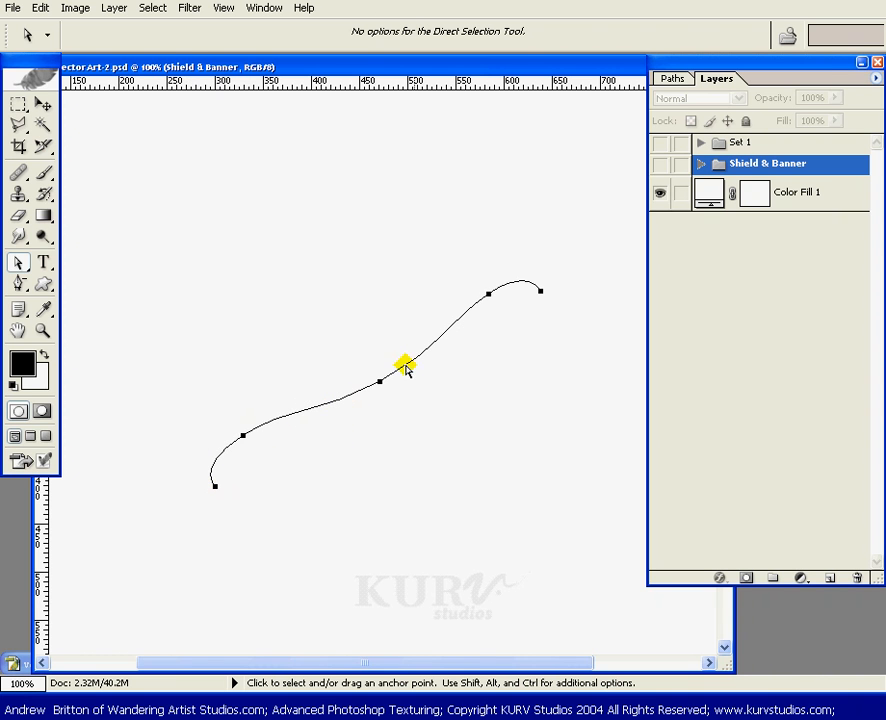
click(674, 79)
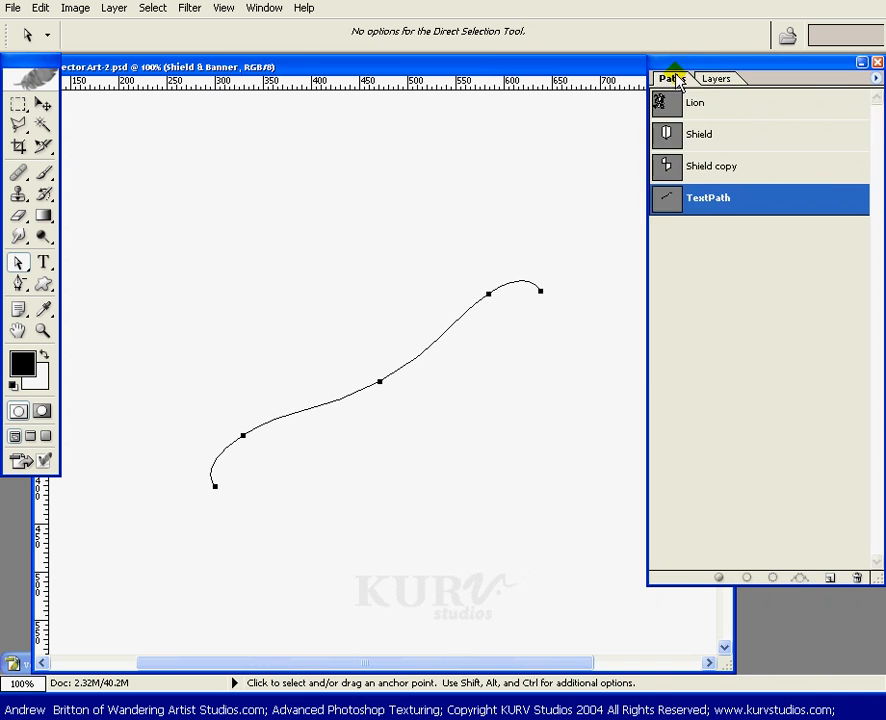
click(712, 79)
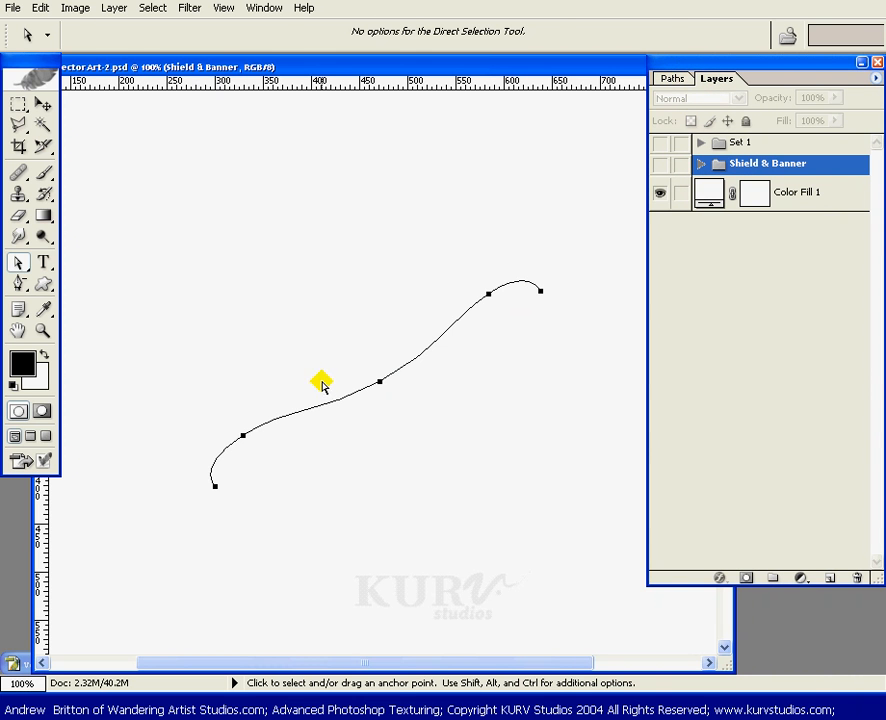
Step: Create type on the open curve, starting at its middle anchor point, reading "In nomine Lowengraf"
key(t)
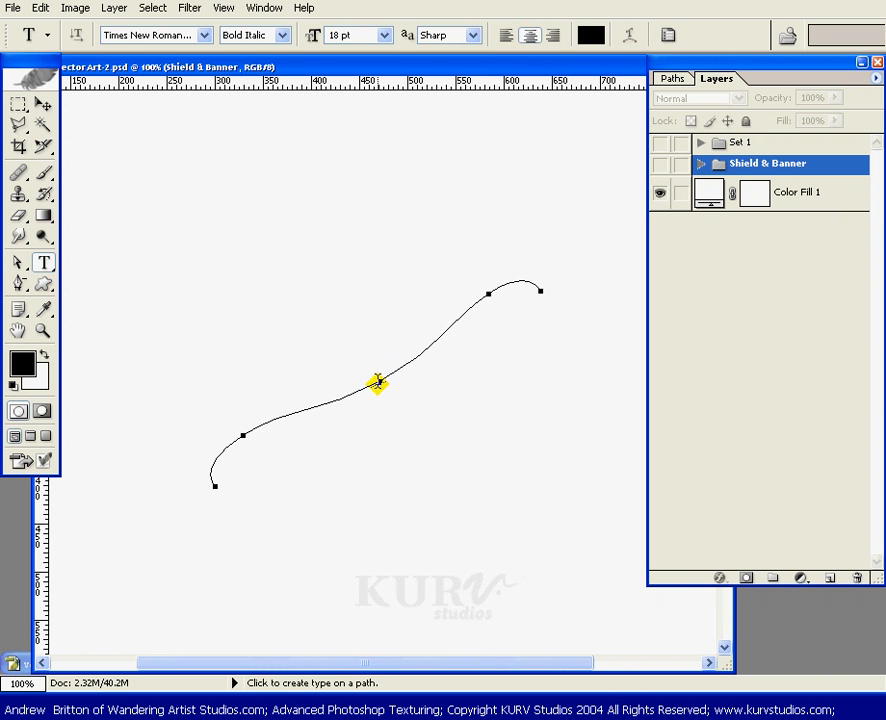
click(379, 382)
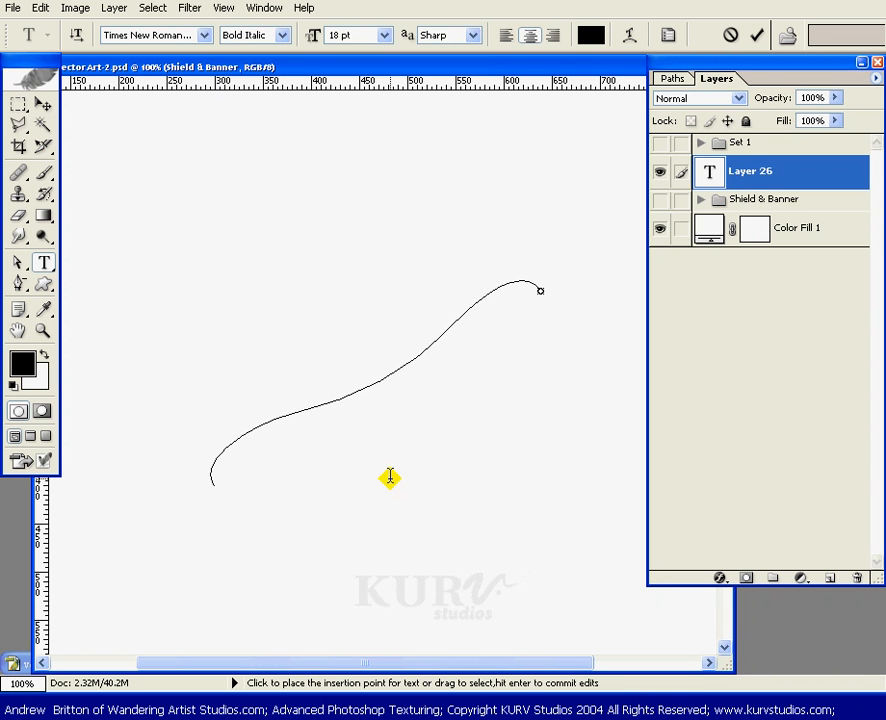
key(ctrl+Return)
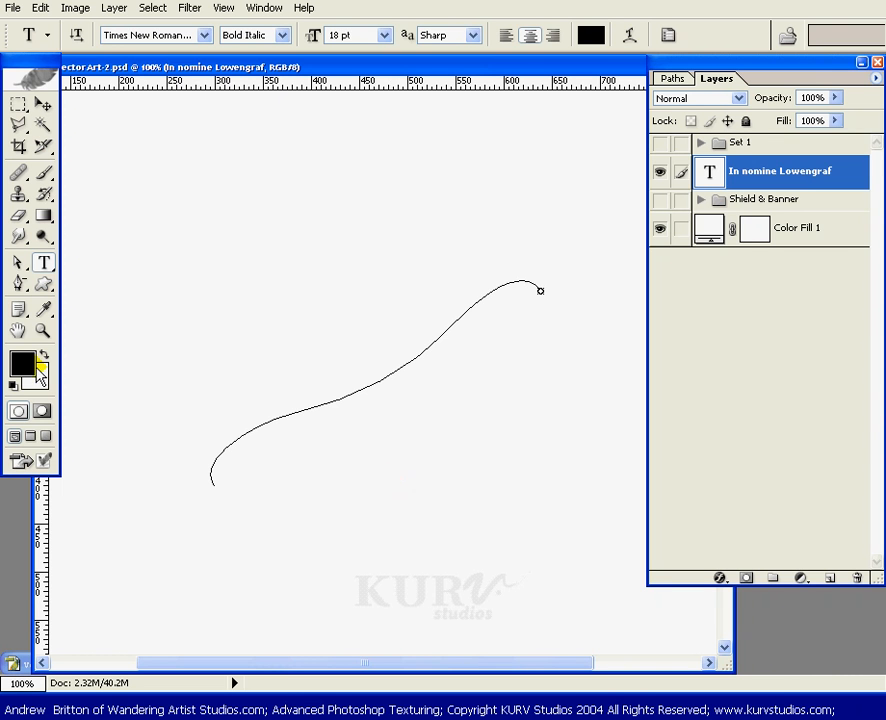
Step: Try to slide the text's start marker from the curve's upper-right end to its lower-left end, and undo the move
click(17, 263)
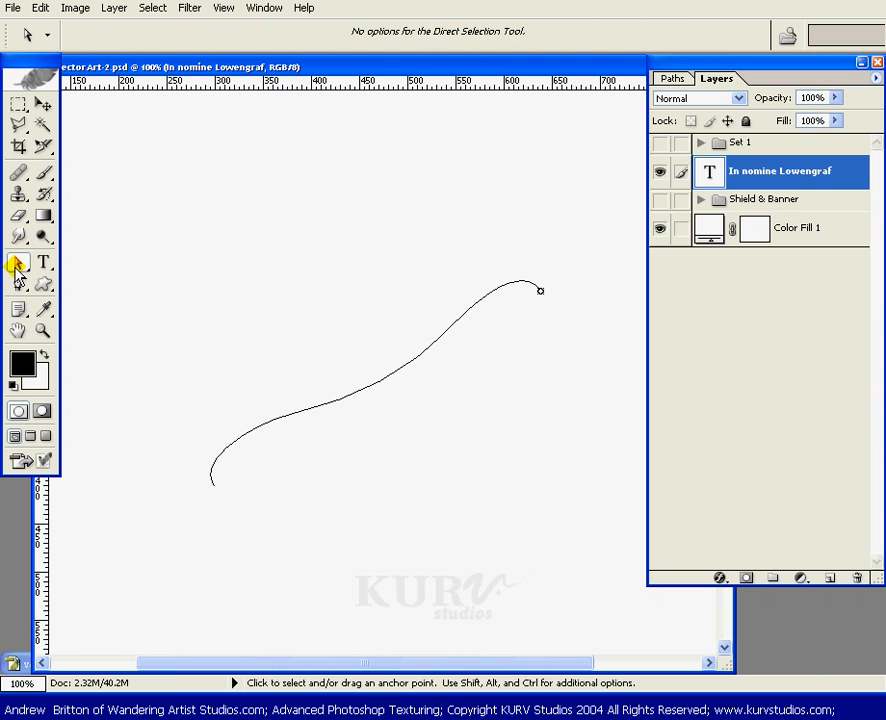
click(540, 293)
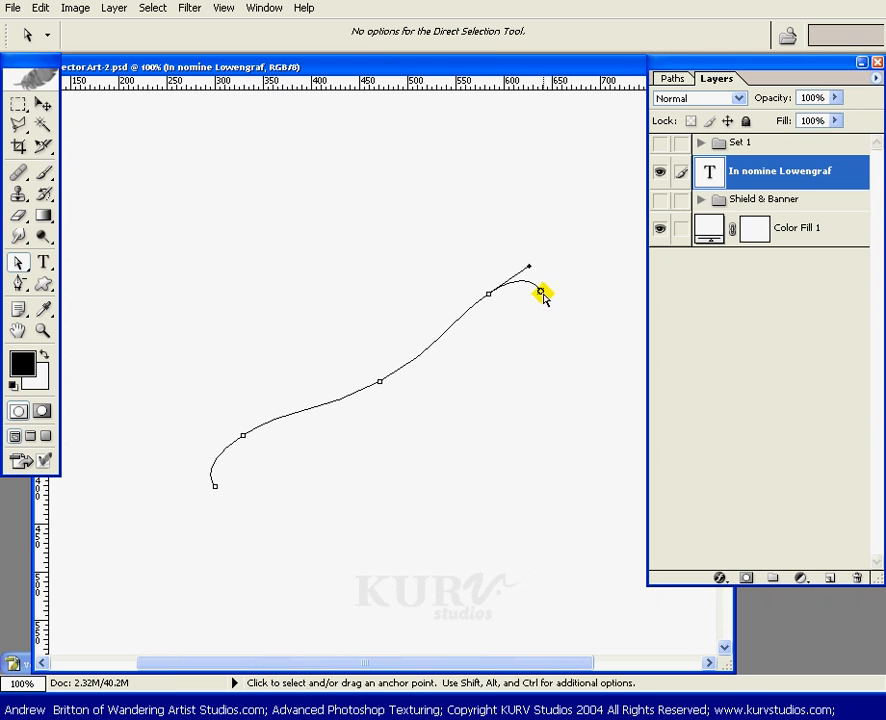
mouse_move(546, 296)
mouse_down()
mouse_move(474, 272)
mouse_move(409, 312)
mouse_move(350, 372)
mouse_move(198, 437)
mouse_move(176, 469)
mouse_move(176, 491)
mouse_up()
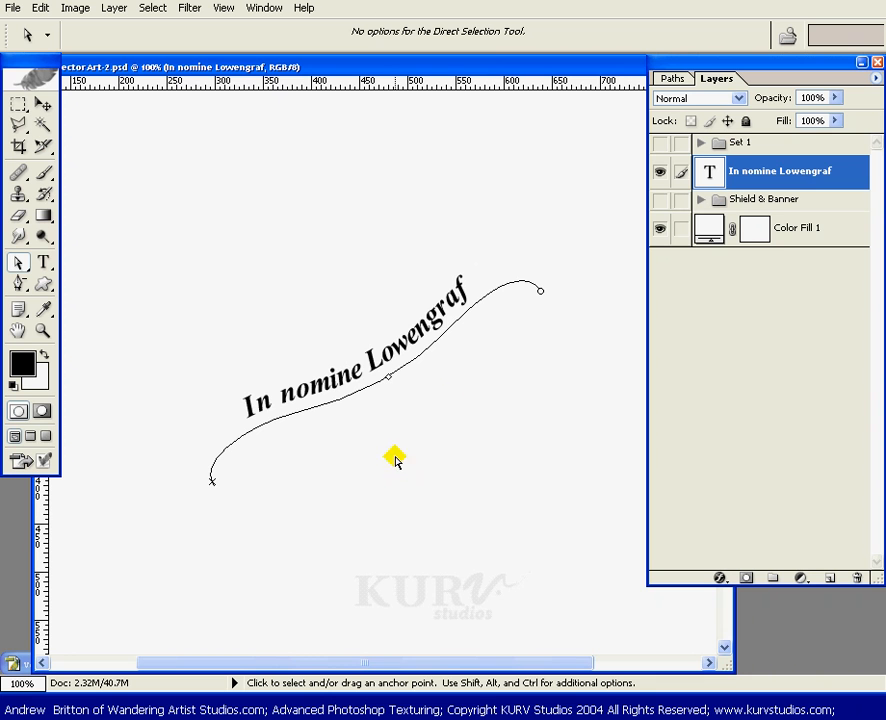
key(ctrl+z)
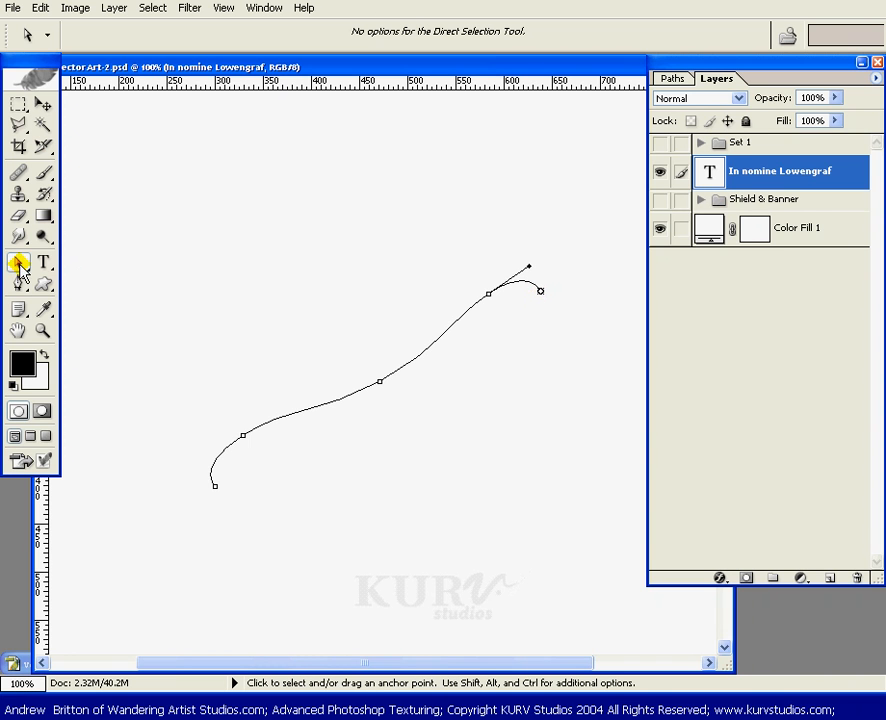
Step: Slide the text's start marker along the curve from the upper-right end to just above the lower-left end
drag(20, 270, 70, 259)
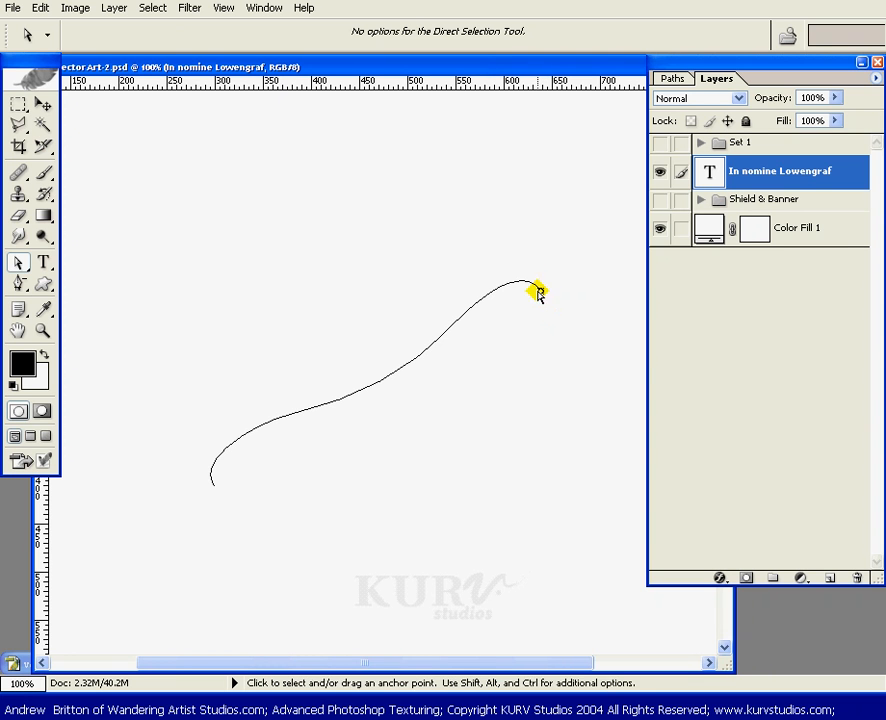
mouse_move(541, 297)
mouse_down()
mouse_move(508, 287)
mouse_move(469, 301)
mouse_move(253, 425)
mouse_move(208, 466)
mouse_move(214, 455)
mouse_up()
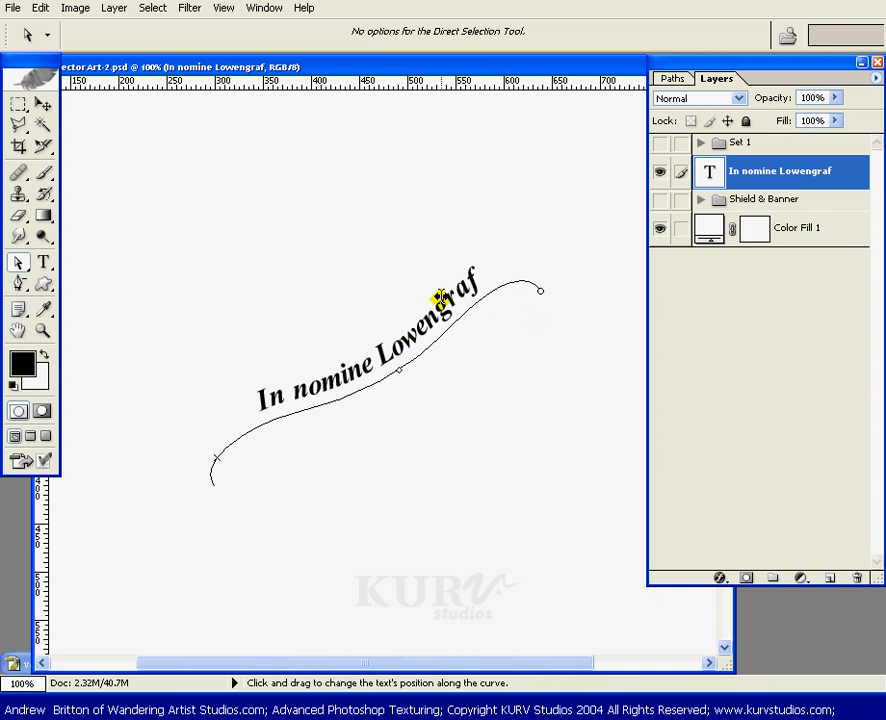
Step: Add an extra space after "In" and after "nomine", commit the text, and briefly preview it on the Shield & Banner set
click(45, 263)
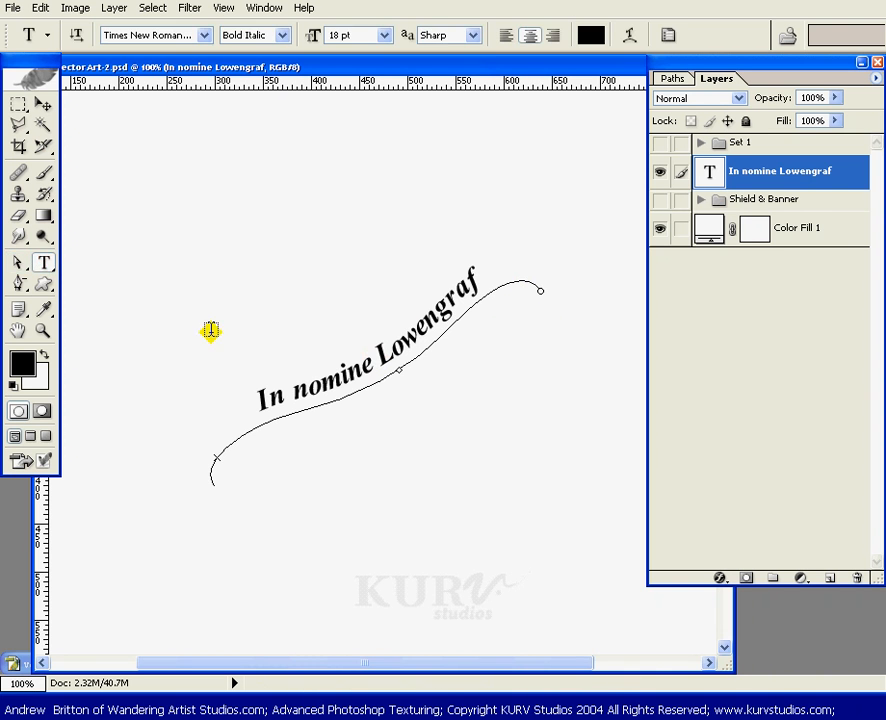
click(379, 367)
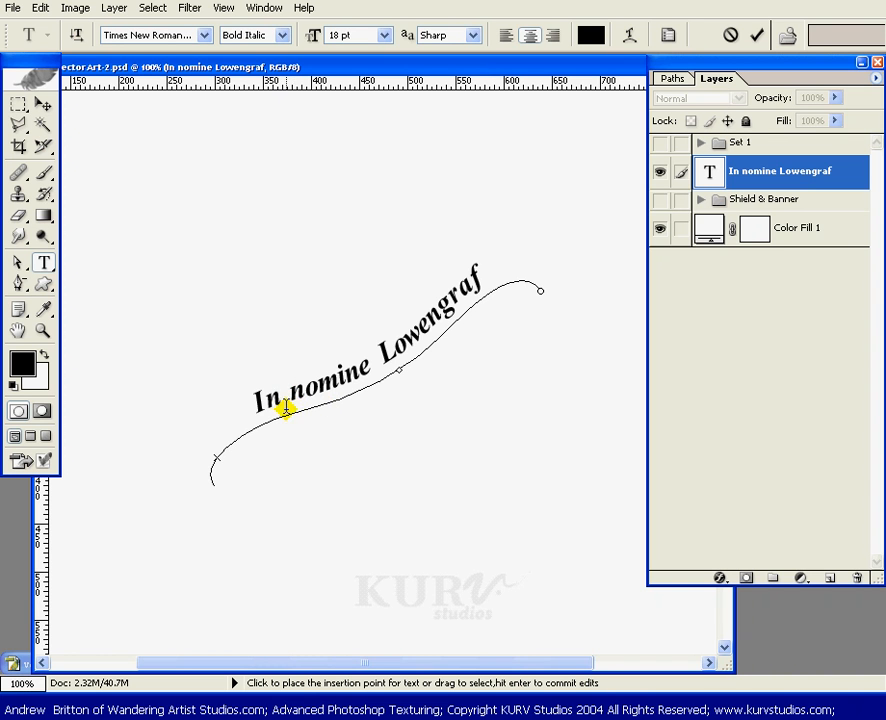
click(286, 408)
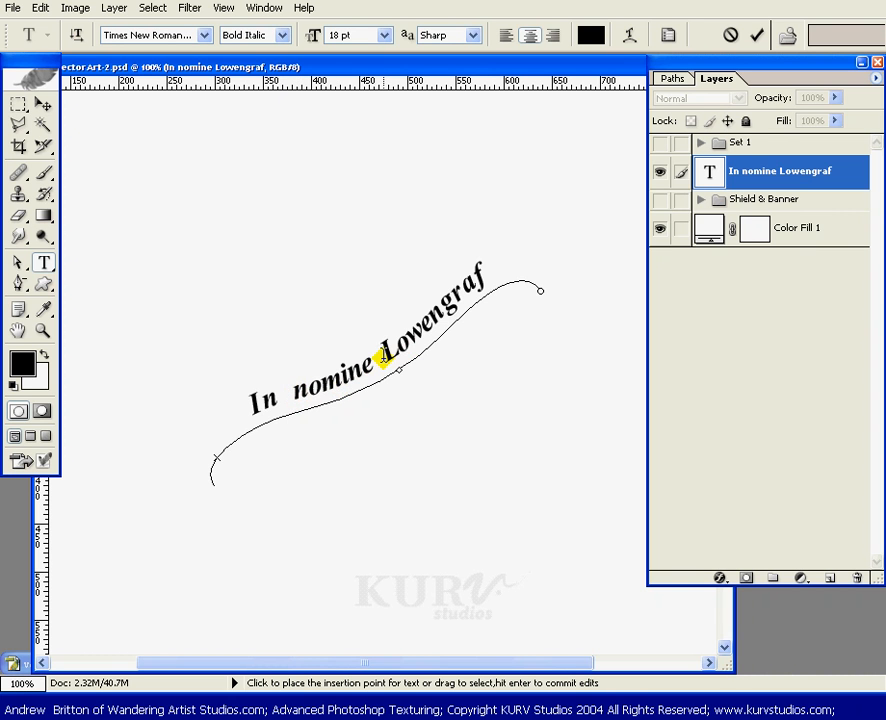
click(389, 374)
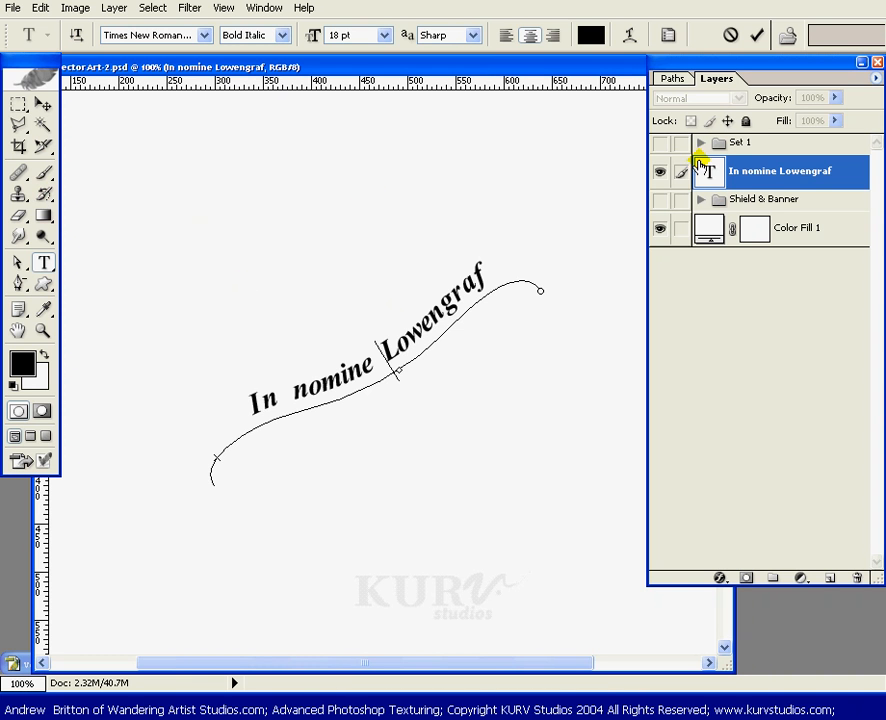
click(660, 200)
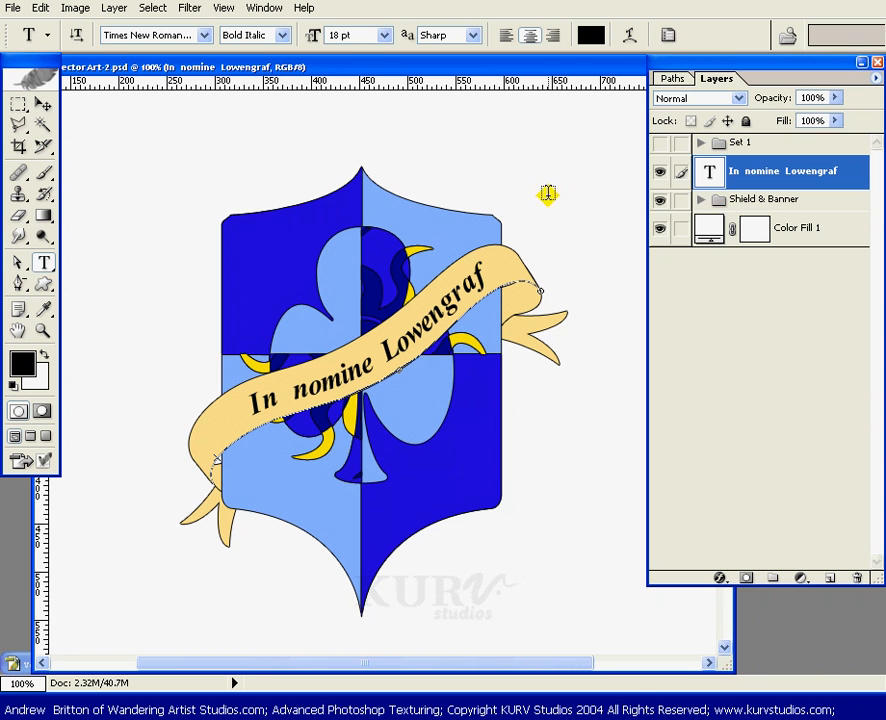
click(659, 201)
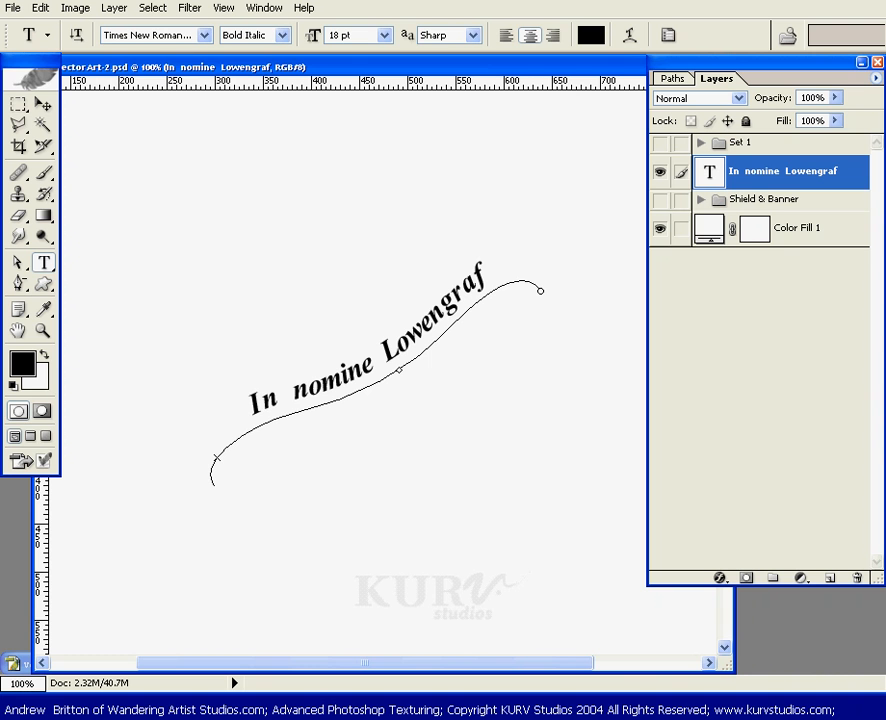
Step: Bring out the Character and Paragraph palettes and keep the curved text clear of them
drag(0, 84, 169, 58)
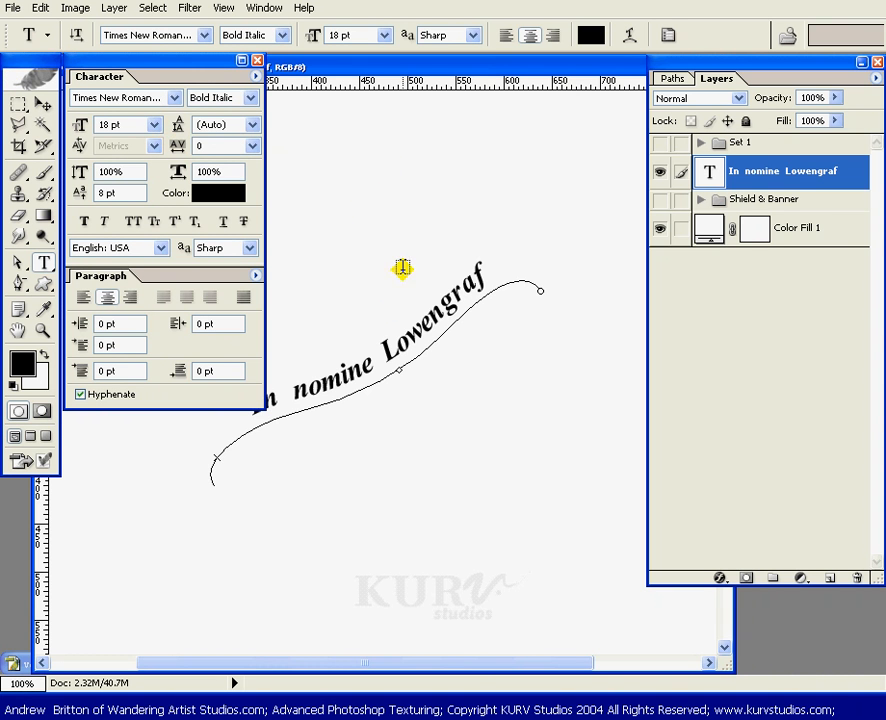
key(space)
drag(368, 307, 434, 425)
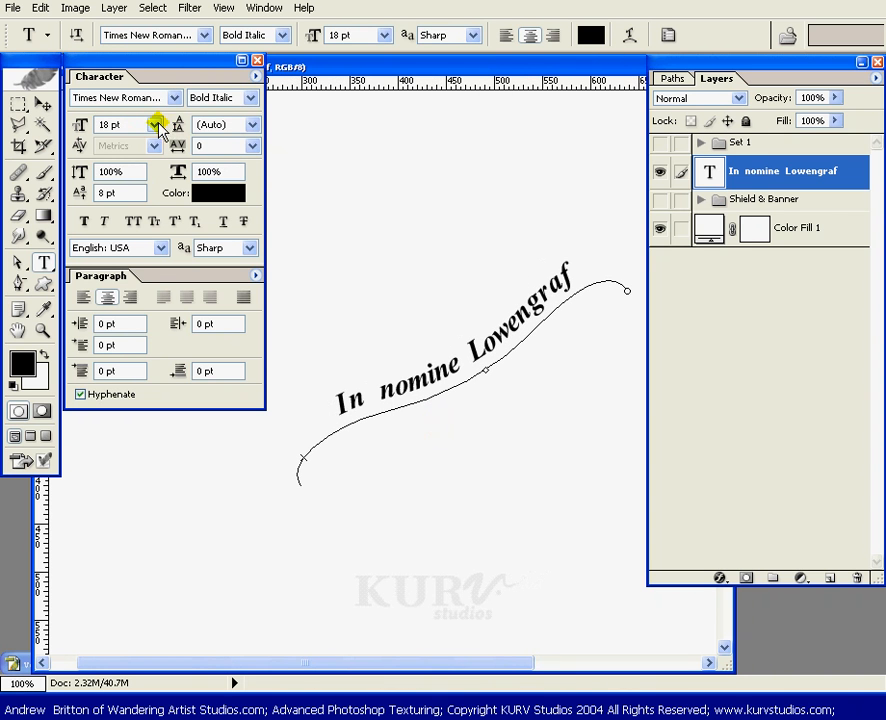
Step: Try the banner text at a 24 pt font size and set it back to 18 pt
click(156, 124)
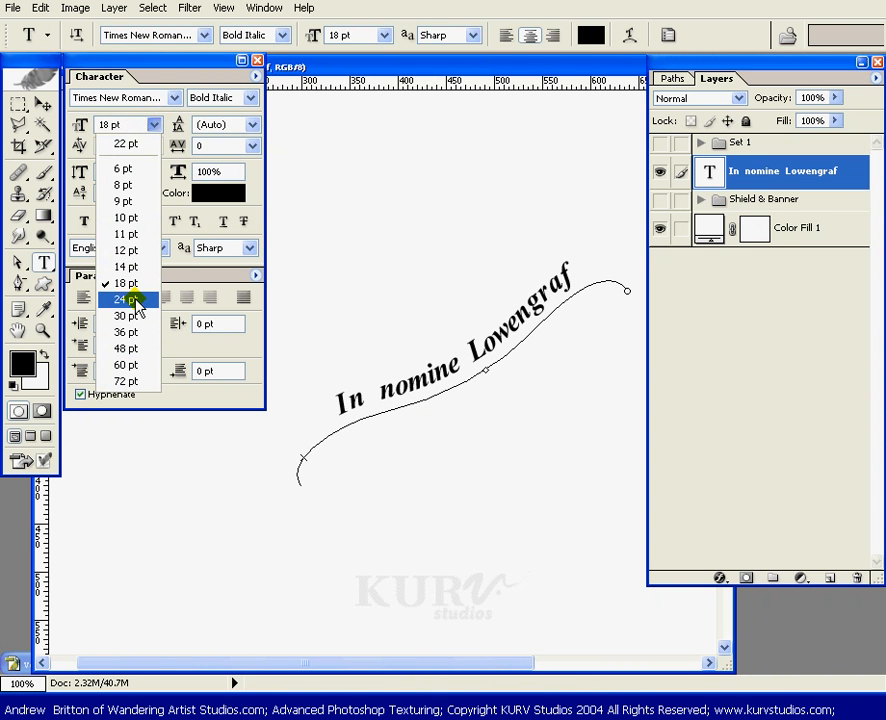
click(134, 299)
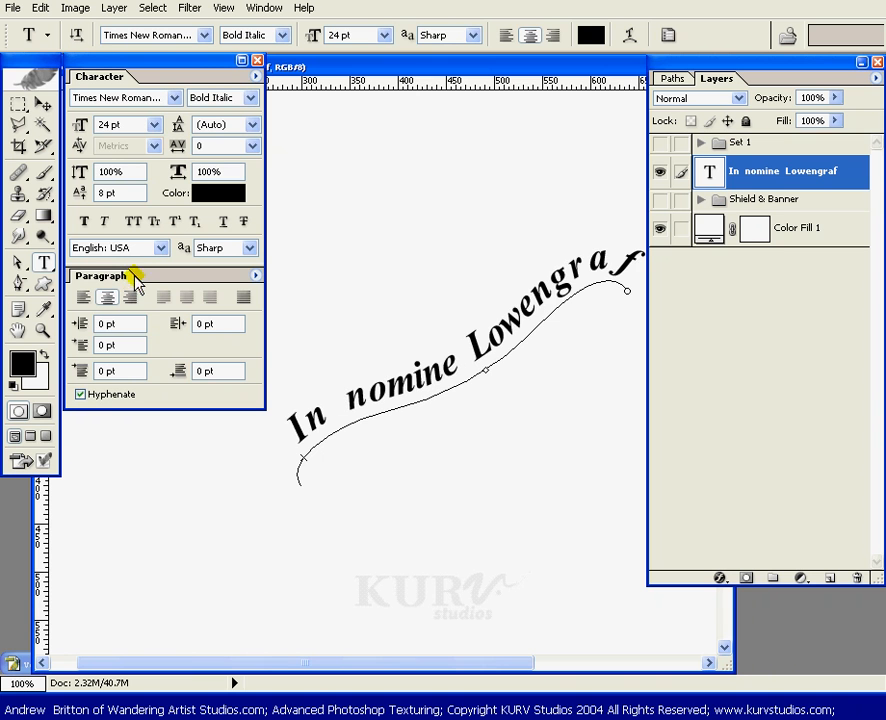
click(155, 124)
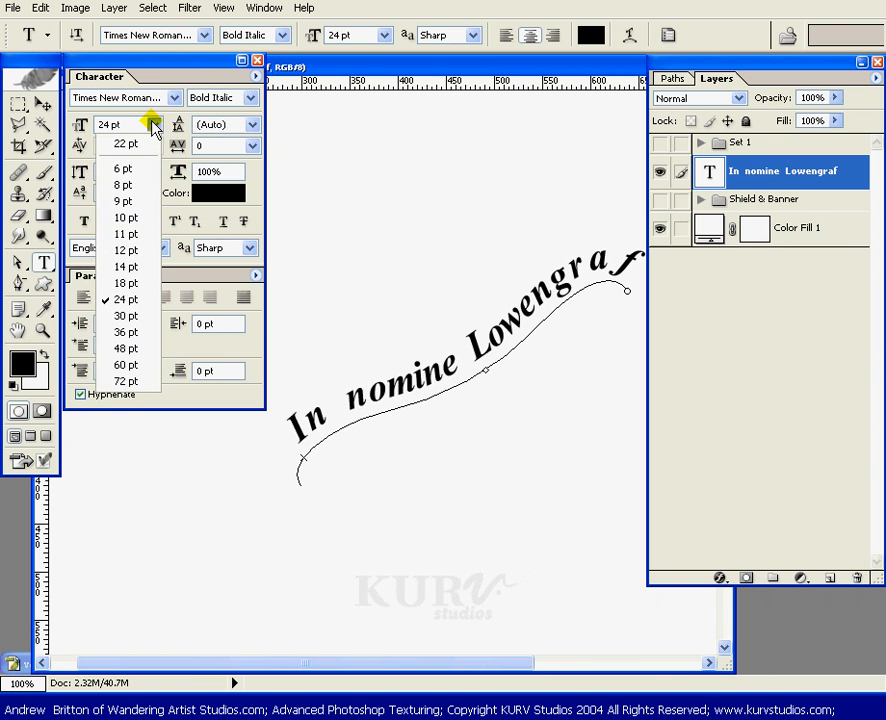
click(80, 131)
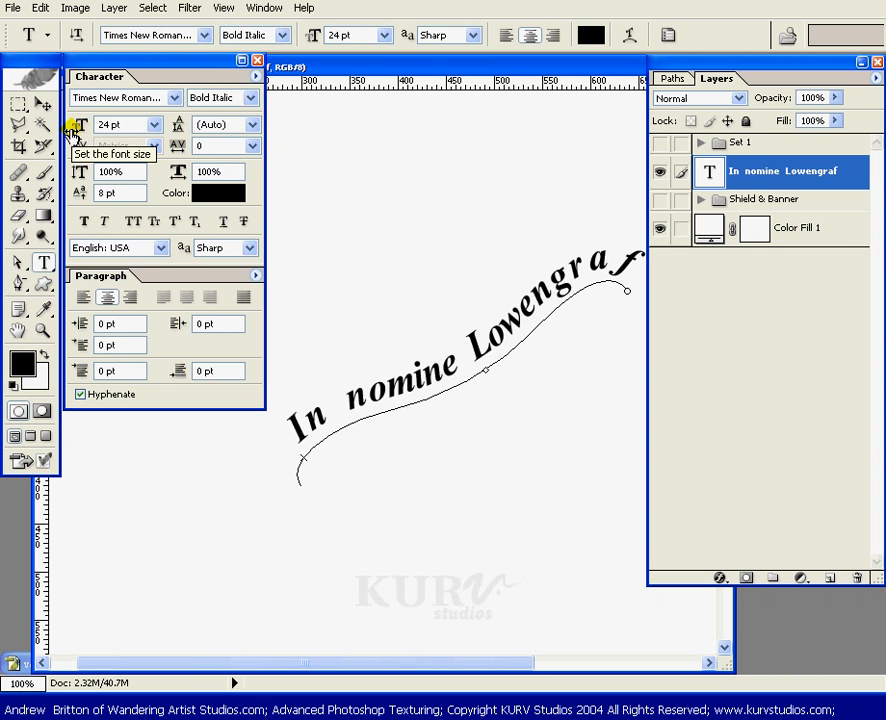
drag(156, 124, 130, 283)
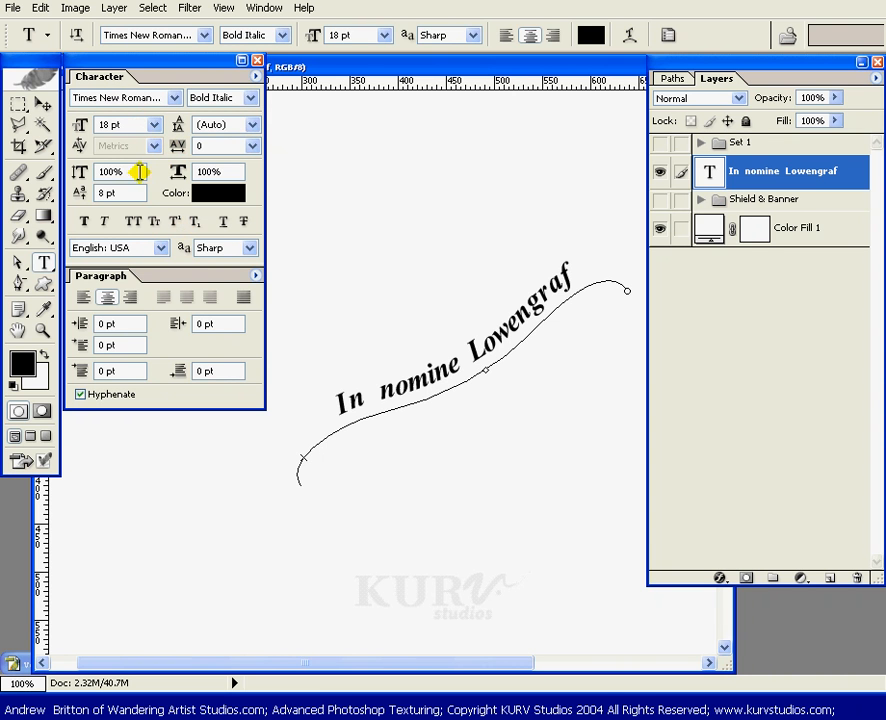
Step: Try a -14 pt baseline shift on the motto, show the Shield & Banner set, and restore the baseline shift to 8 pt
drag(127, 193, 96, 193)
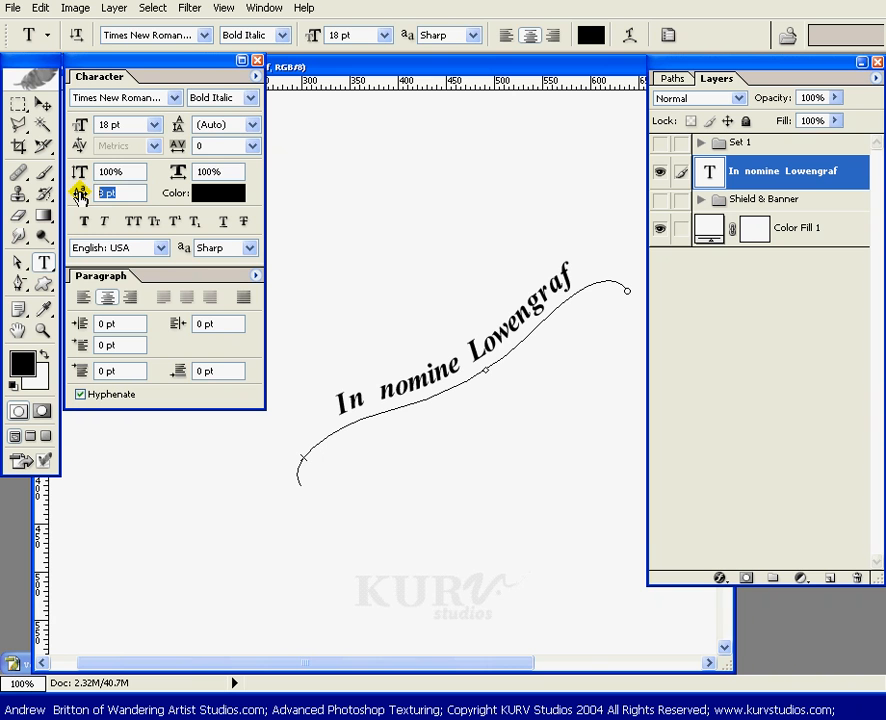
mouse_move(80, 202)
mouse_down()
mouse_move(74, 193)
mouse_move(44, 194)
mouse_move(86, 194)
mouse_up()
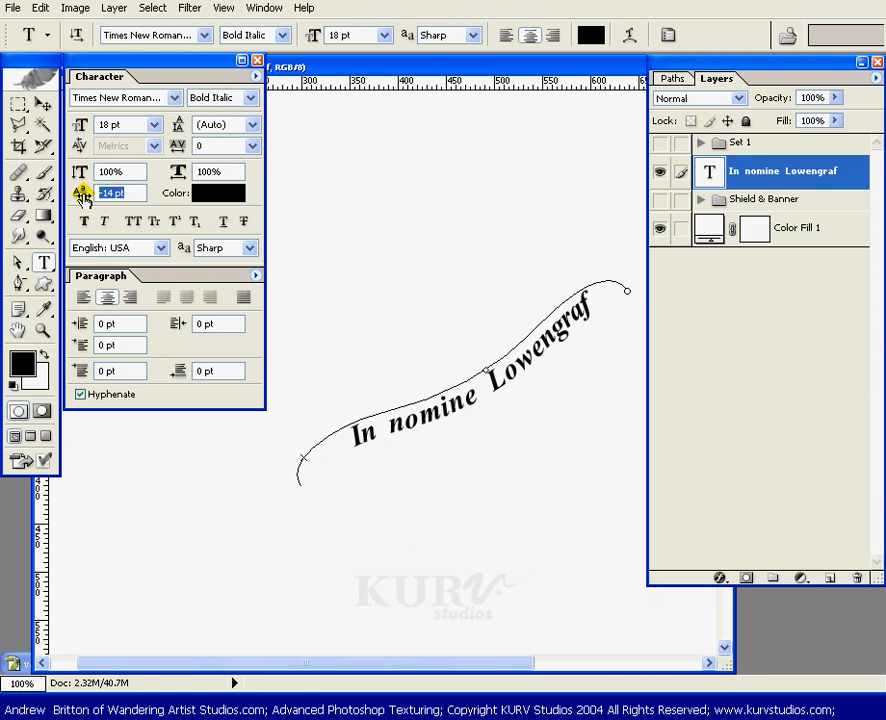
click(660, 200)
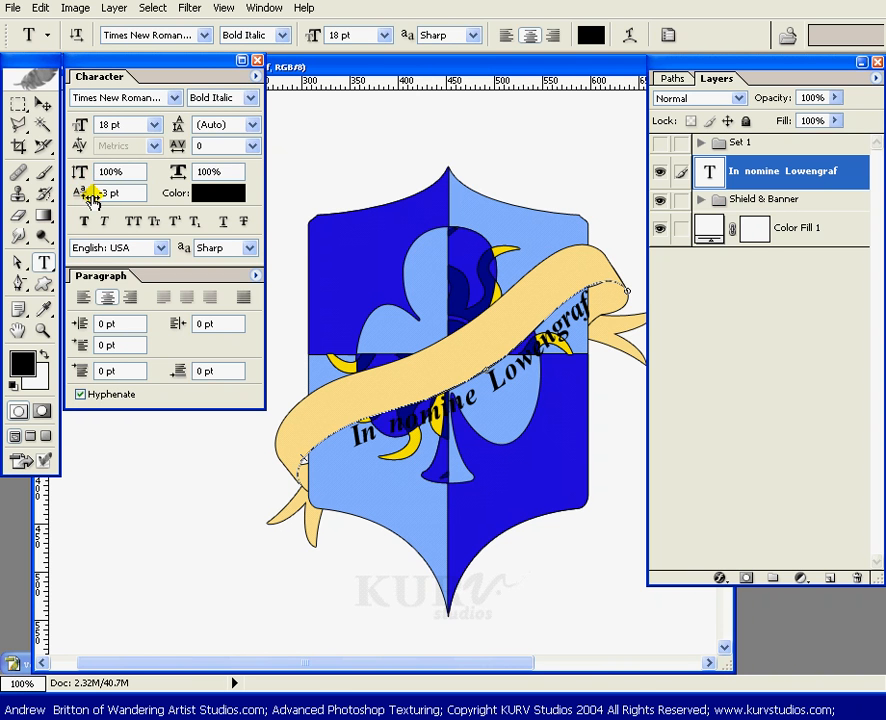
drag(77, 197, 77, 193)
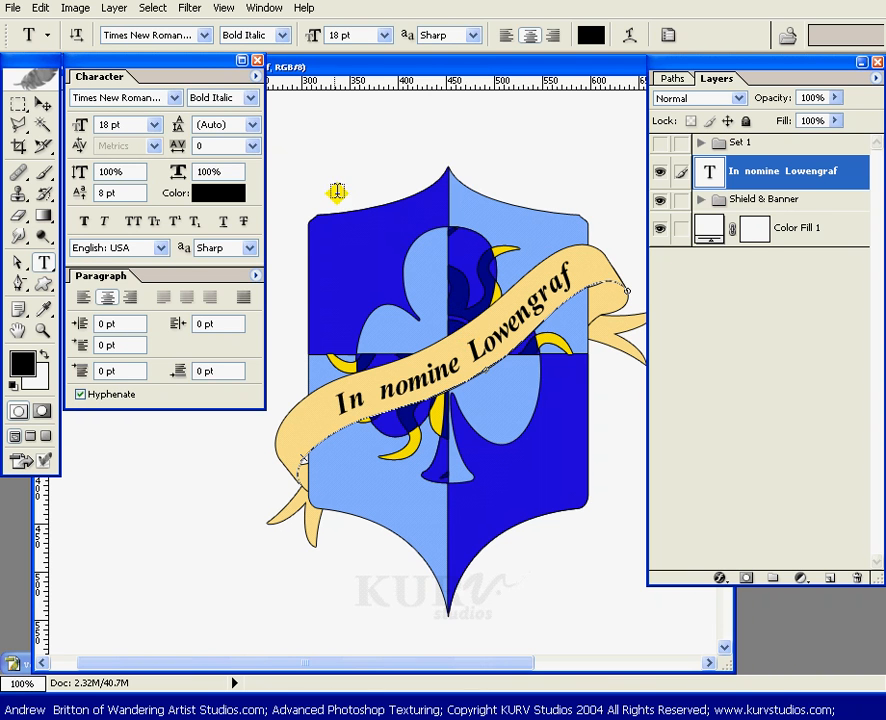
Step: Try -100 tracking on the motto, reset it to 0, and set the tracking to 50
click(250, 146)
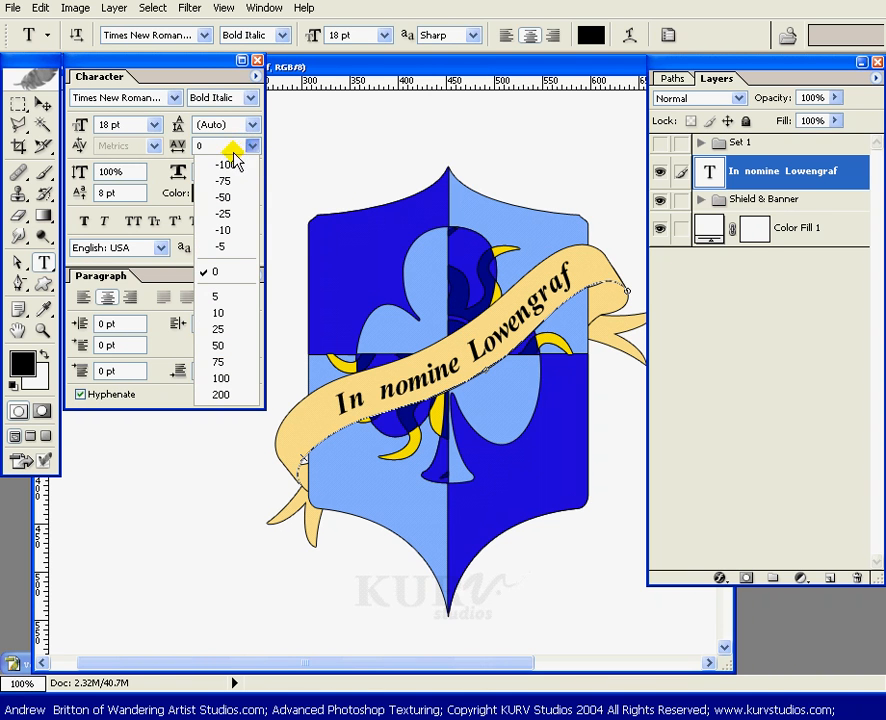
click(226, 165)
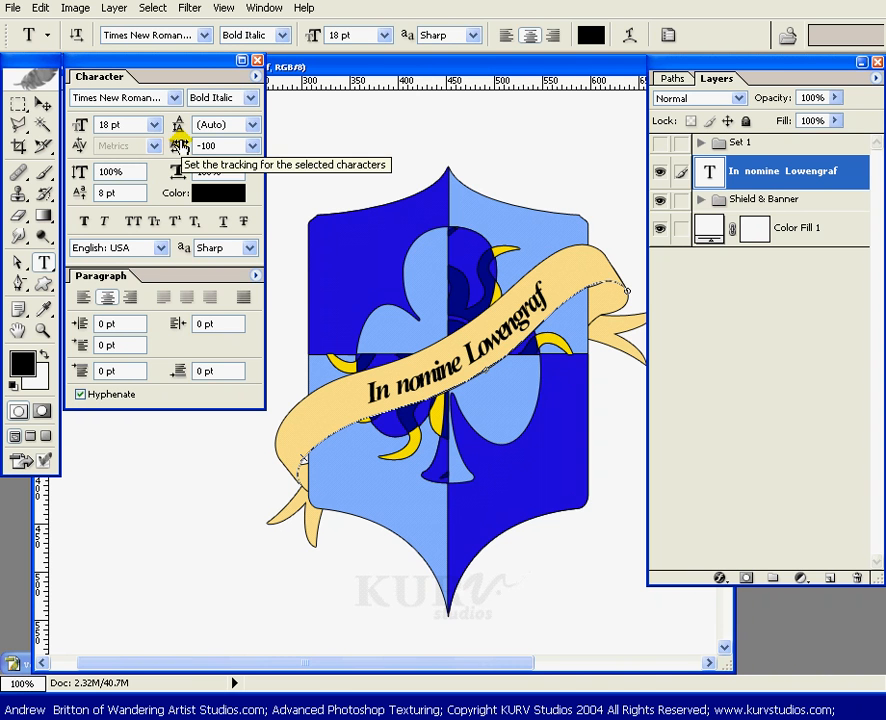
click(252, 145)
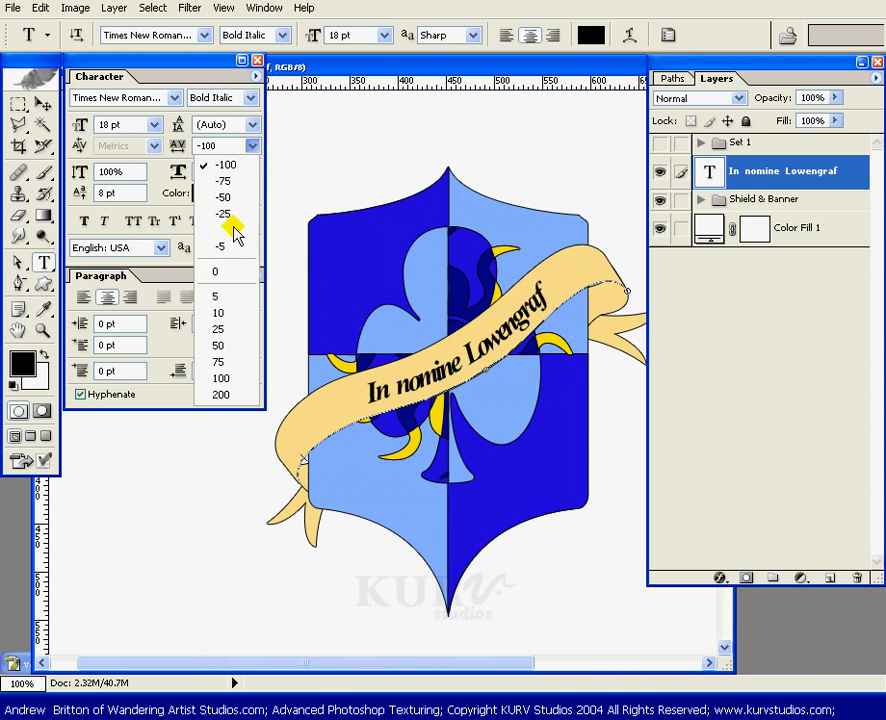
click(220, 270)
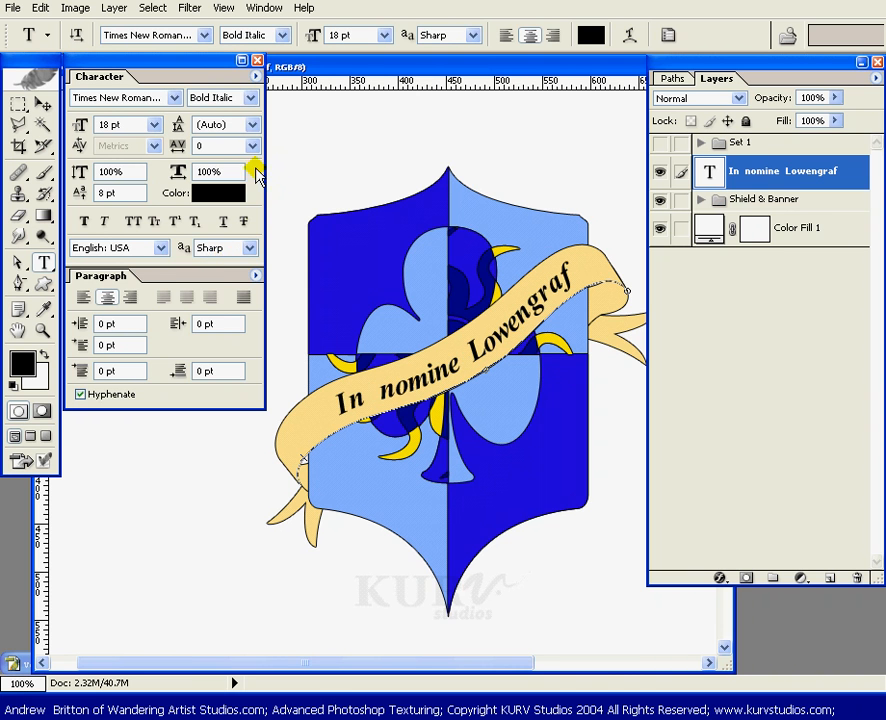
click(252, 145)
click(220, 345)
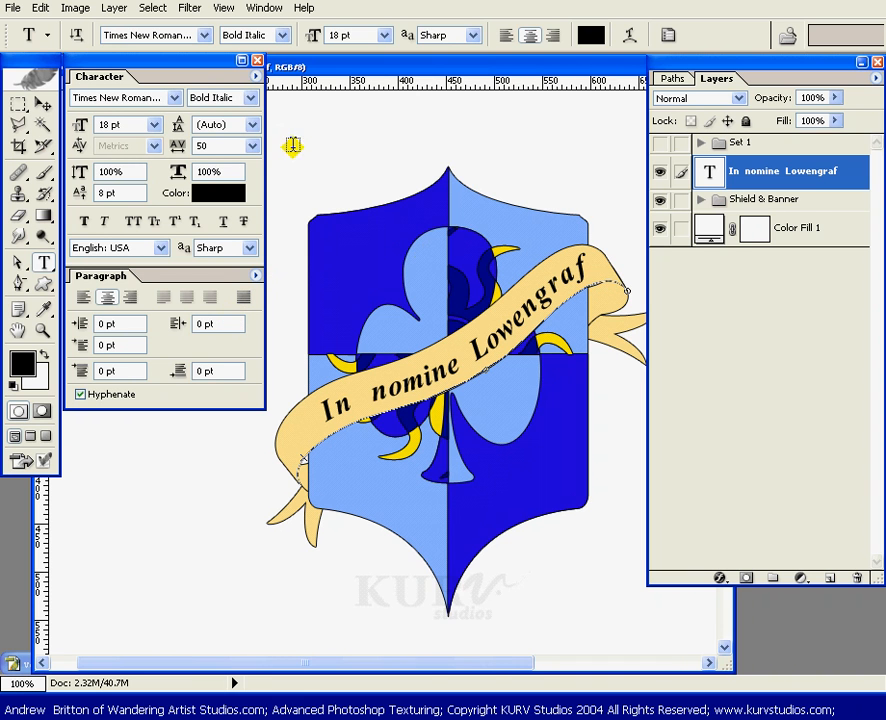
Step: Slide the motto's end marker inward from the curve's upper-right tip and its start marker slightly up from the lower-left end
click(18, 262)
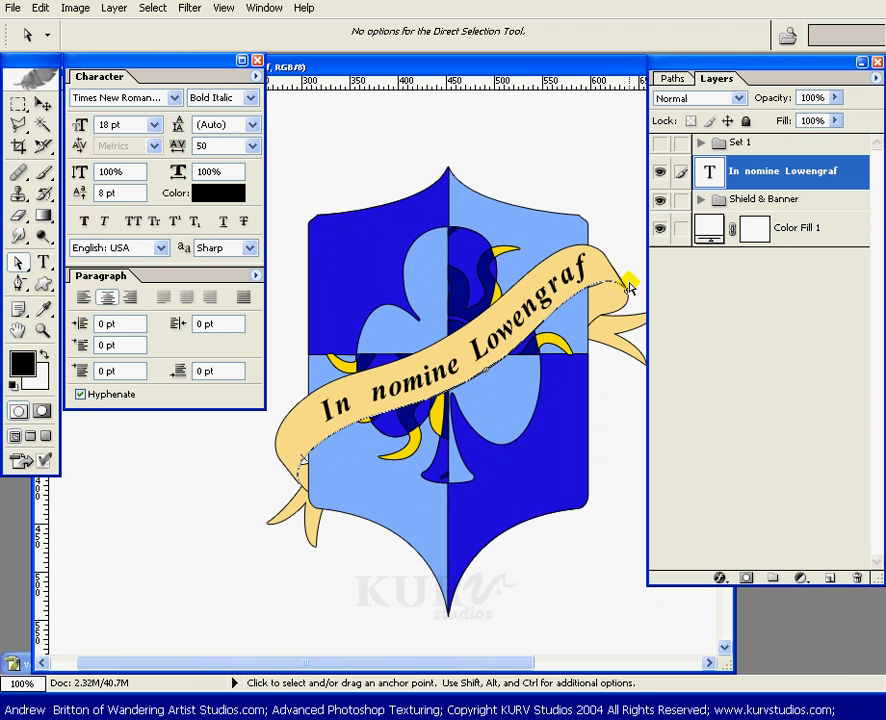
click(631, 292)
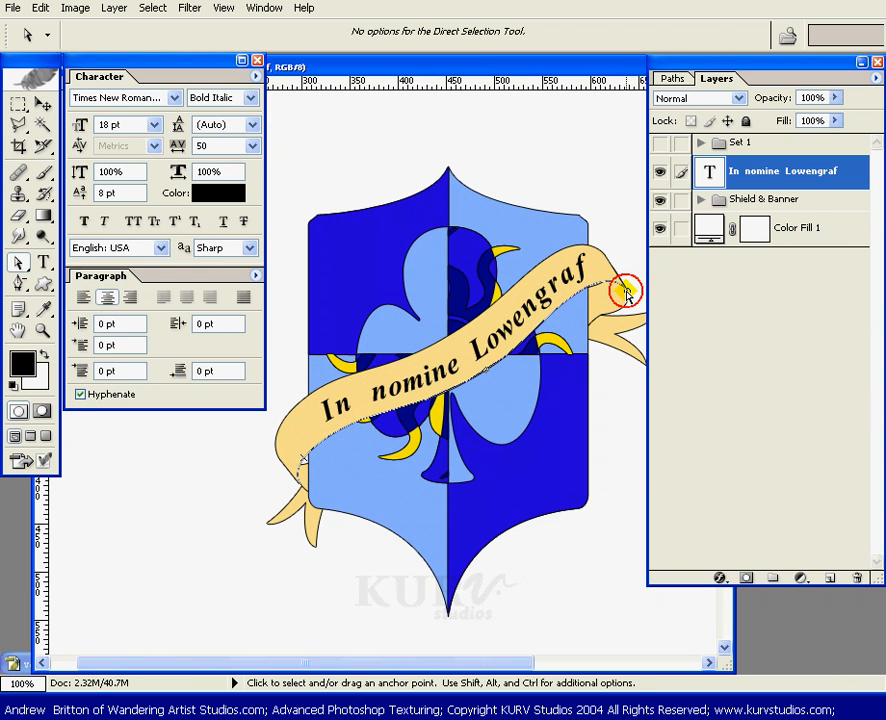
drag(630, 291, 605, 279)
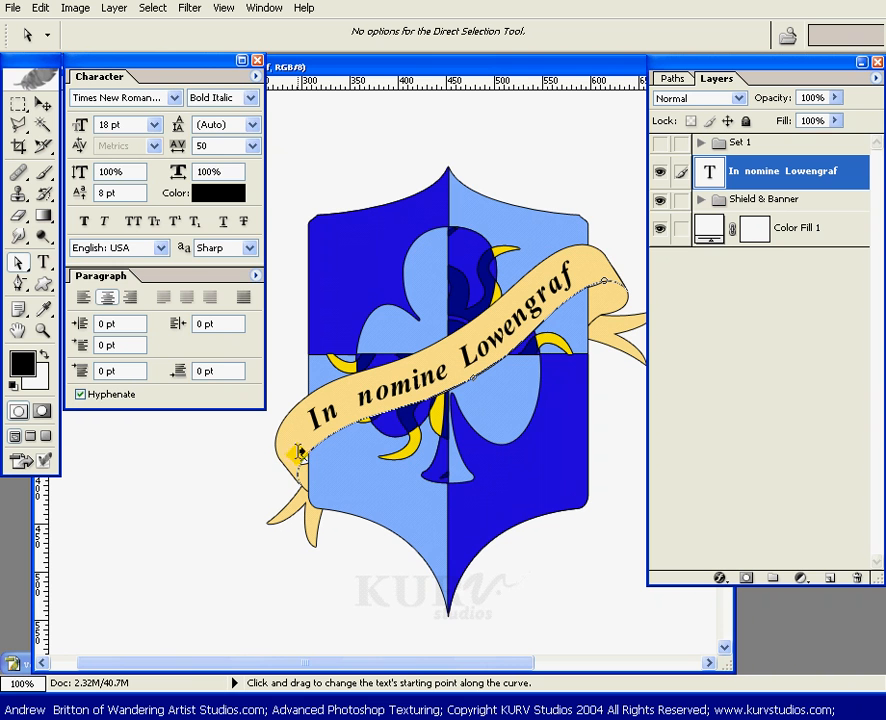
drag(299, 453, 315, 438)
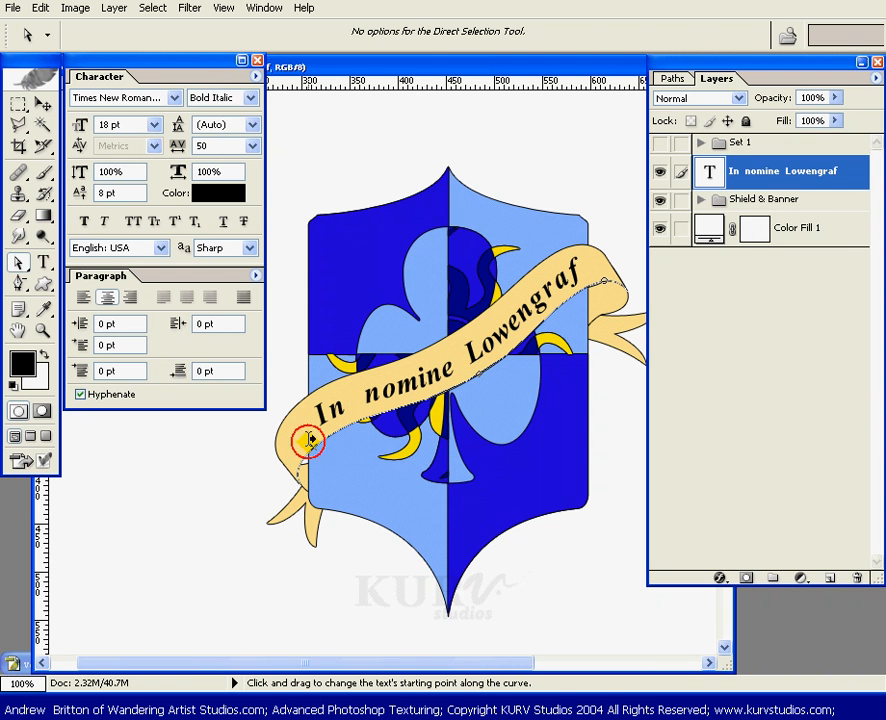
Step: Try flipping the motto to the underside of the curve and flip it back above the curve onto the banner
drag(311, 440, 340, 480)
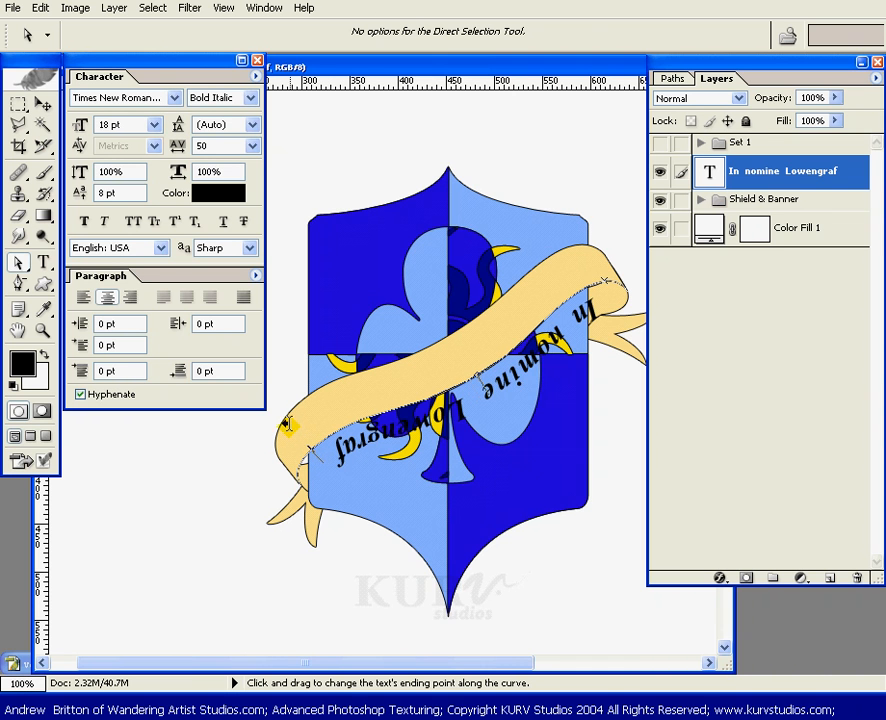
drag(288, 425, 281, 417)
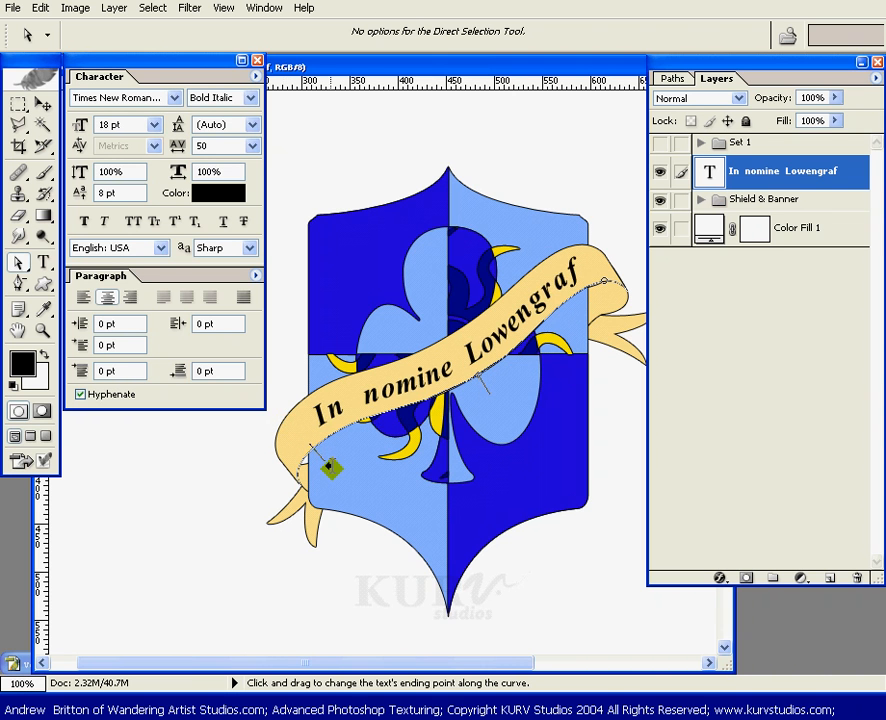
drag(330, 466, 297, 430)
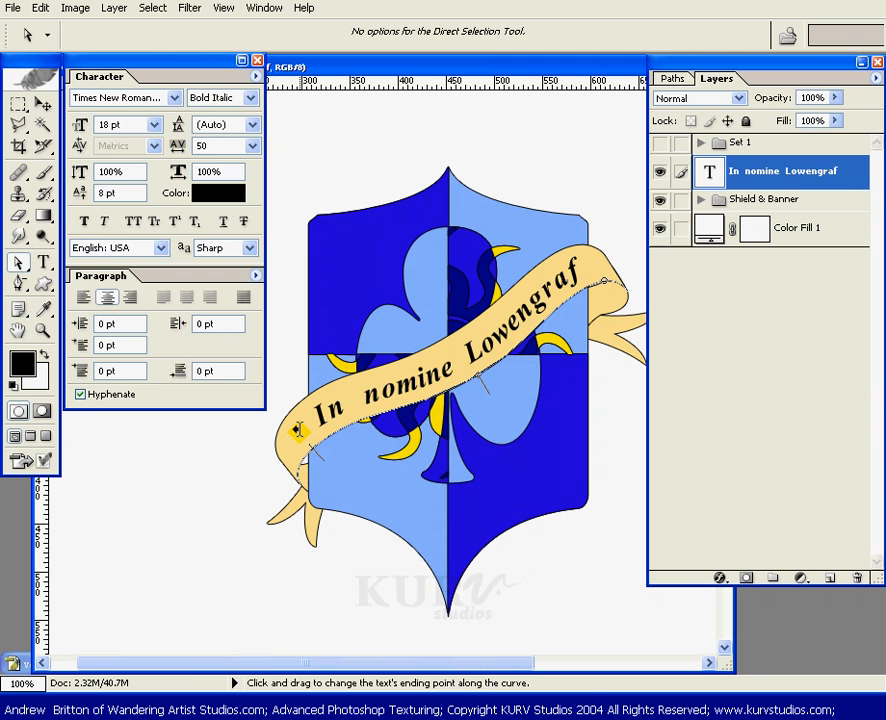
drag(330, 467, 297, 425)
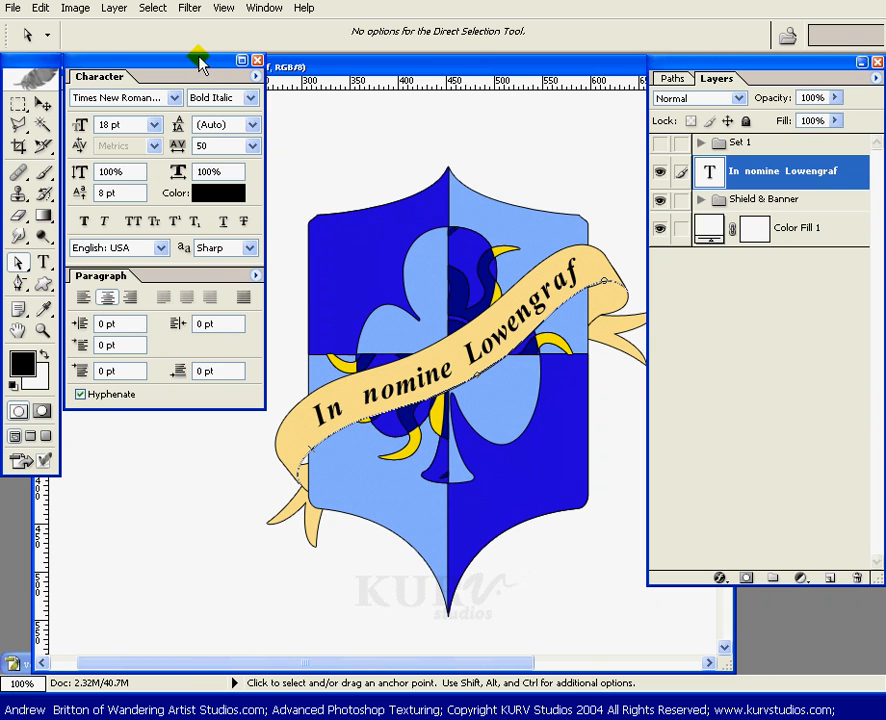
Step: Move the Character and Paragraph palettes off the artwork and switch to the Move tool with the whole banner in view
drag(199, 58, 0, 78)
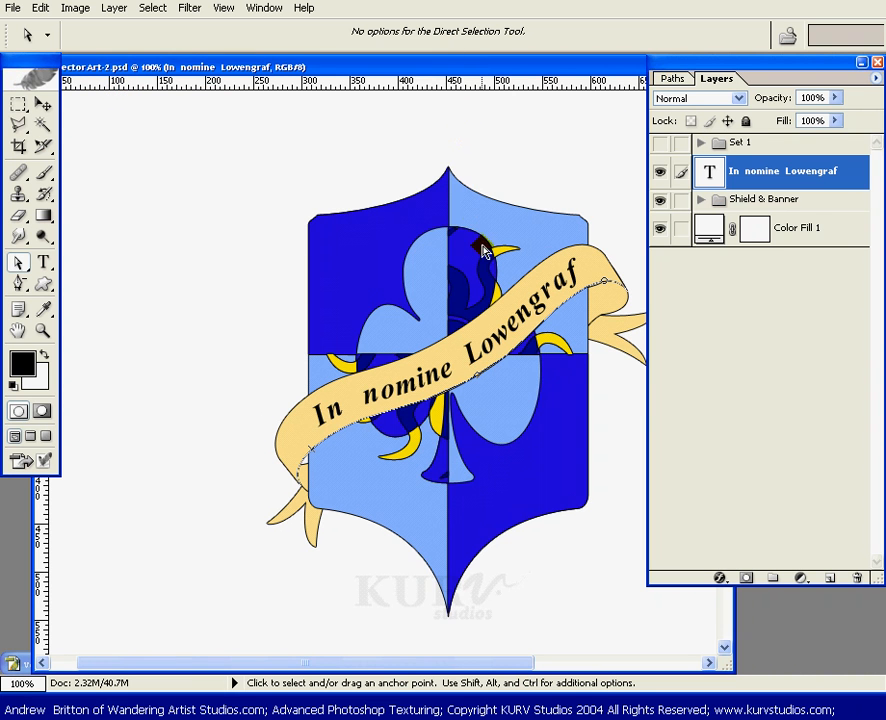
click(43, 103)
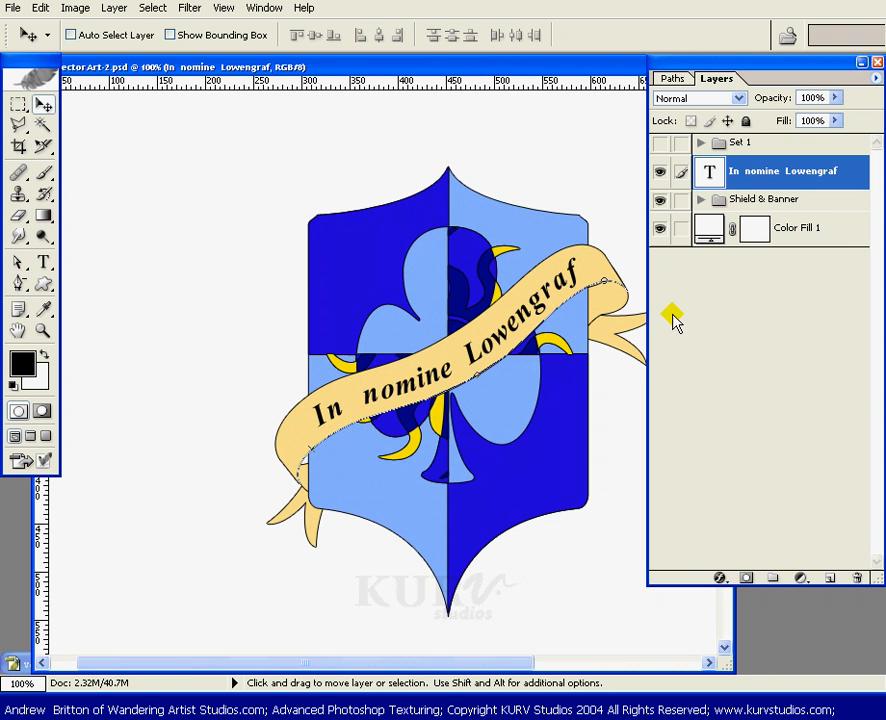
key(space)
drag(447, 291, 348, 259)
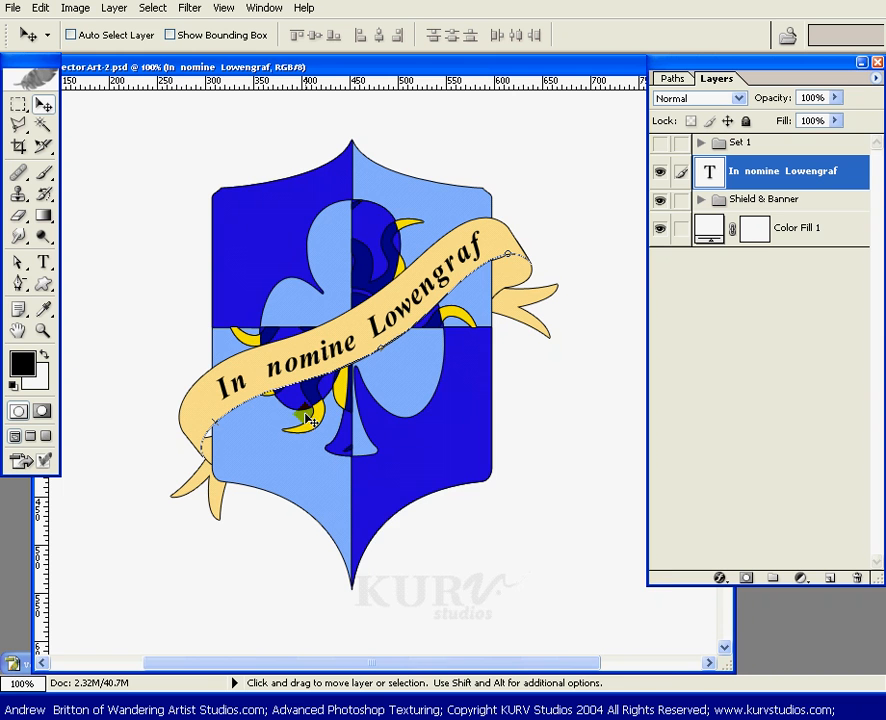
key(alt+Tab)
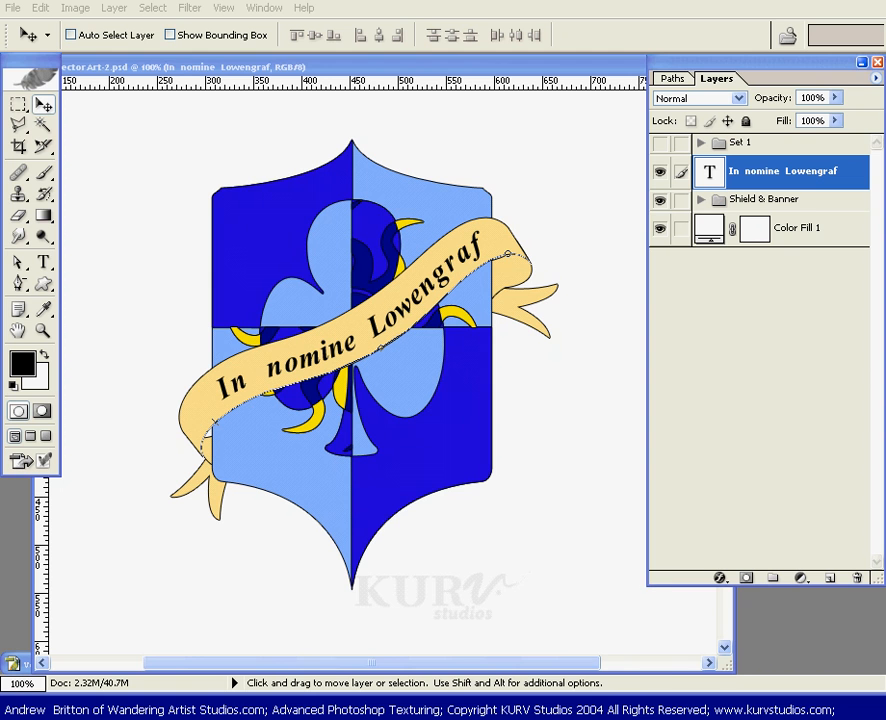
key(alt+Tab)
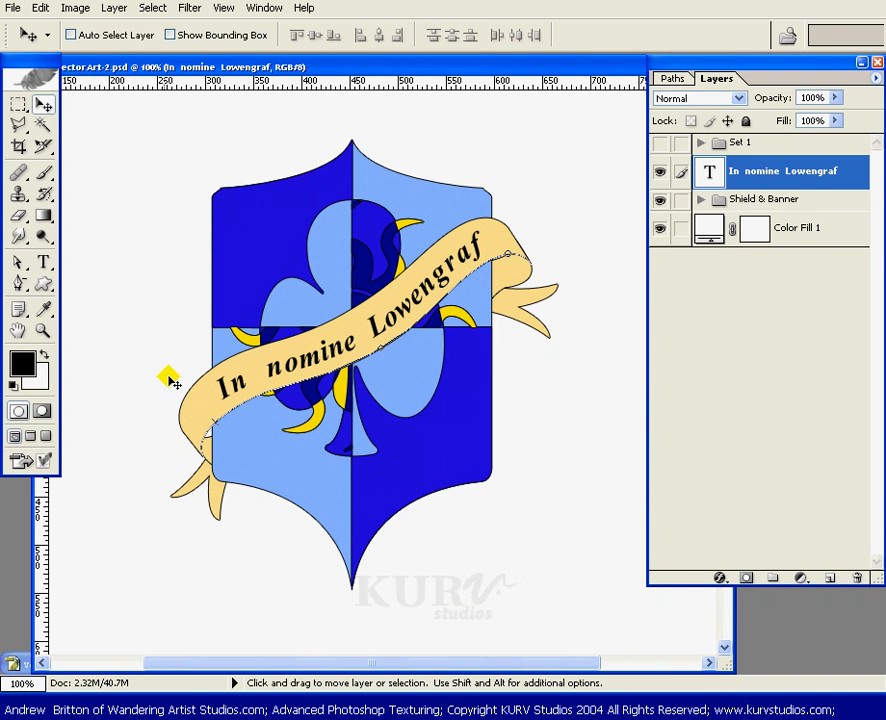
Step: Expand the Shield & Banner set, duplicate the main banner layer Shape 8, and remove the layer effects from the original
click(699, 200)
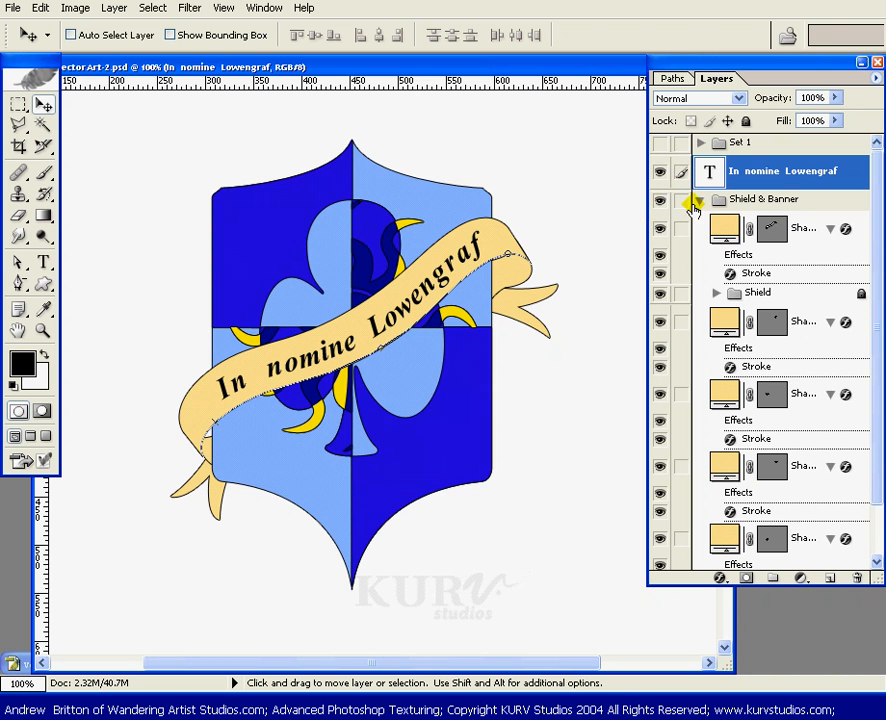
click(724, 232)
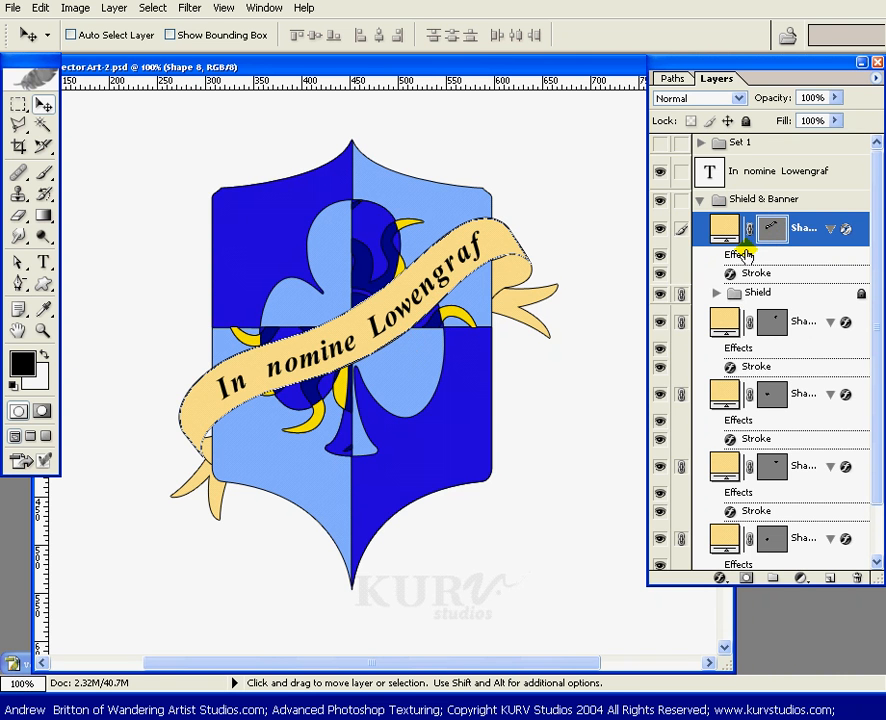
drag(726, 229, 829, 577)
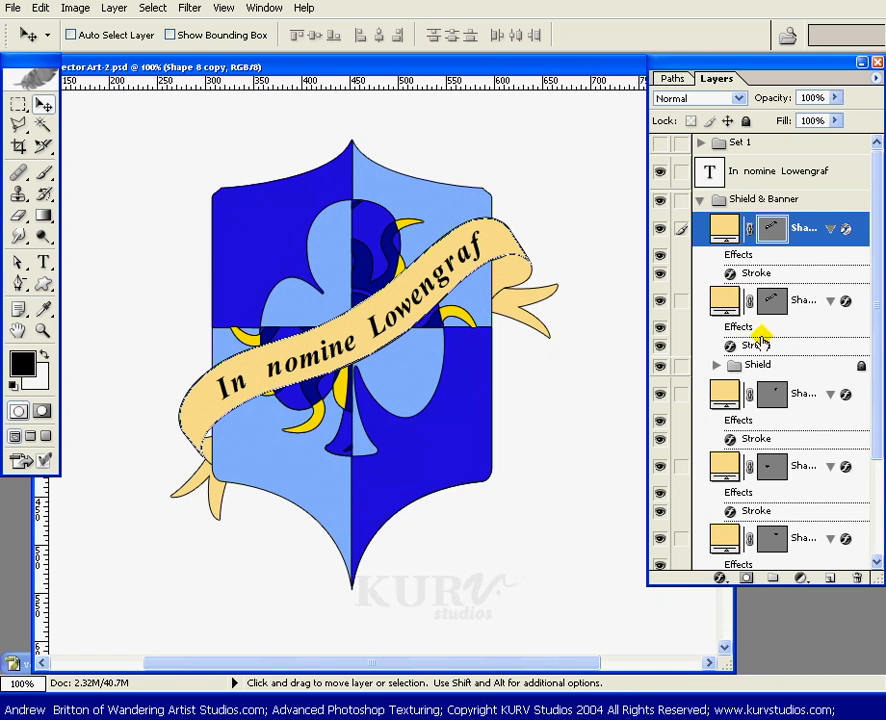
mouse_move(758, 333)
mouse_down()
mouse_move(814, 430)
mouse_move(866, 560)
mouse_move(856, 578)
mouse_up()
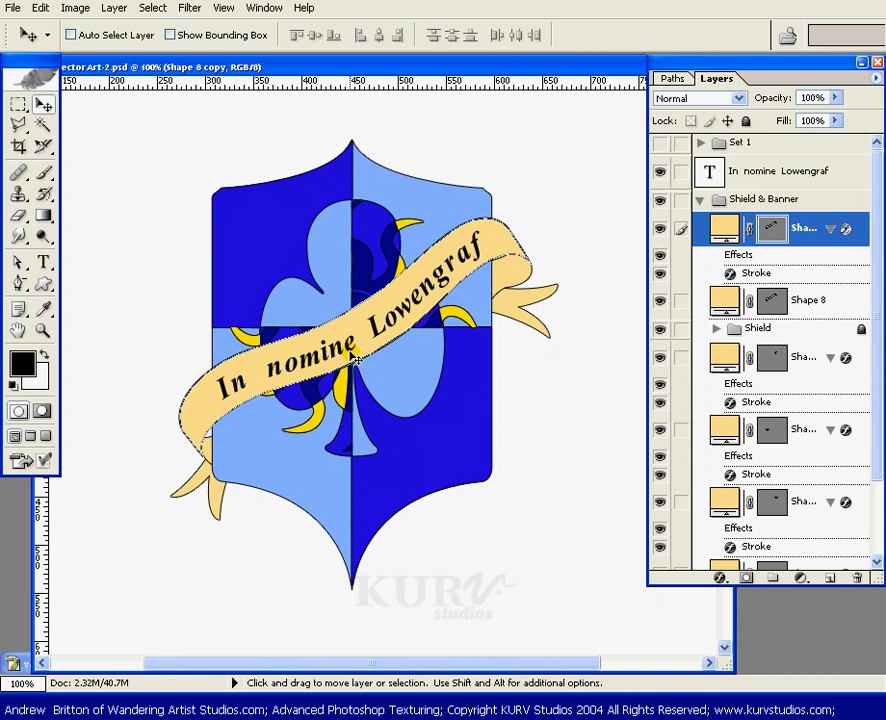
Step: Try offsetting the duplicated banner shape down and to the left, and undo the move
drag(355, 360, 342, 360)
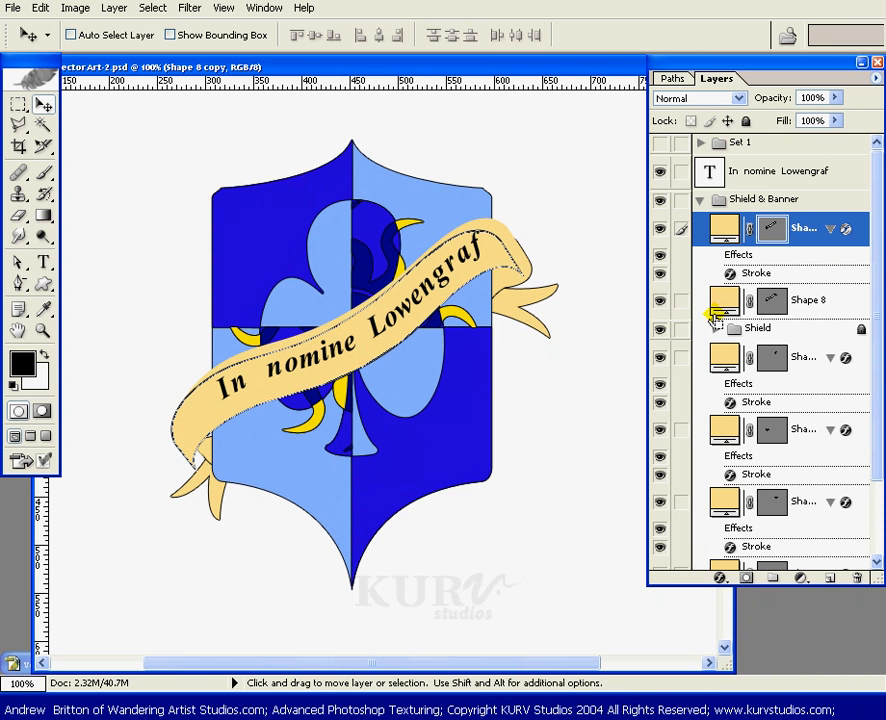
key(ctrl+z)
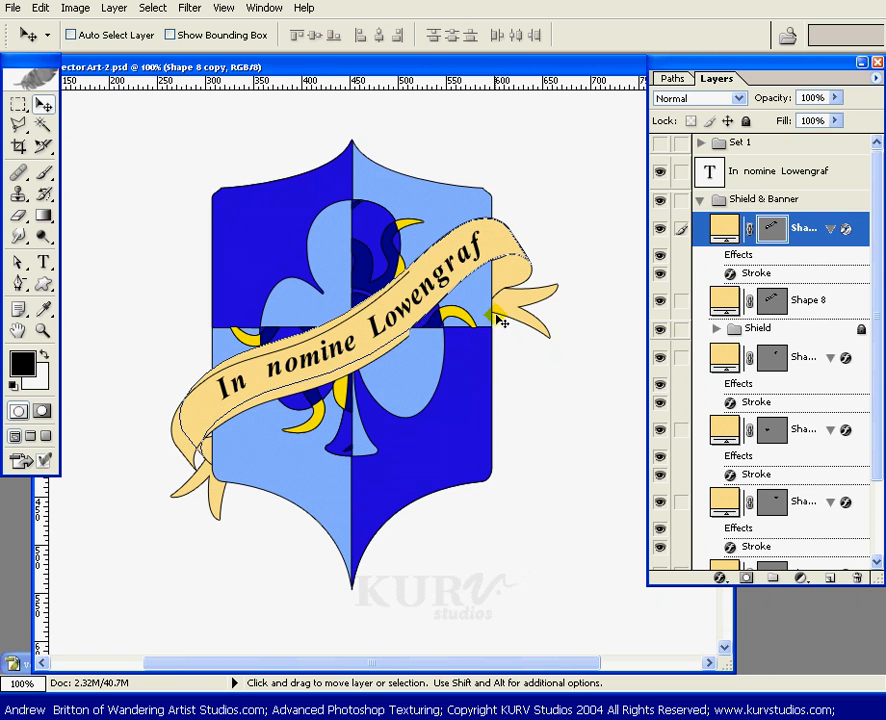
Step: Select the original Shape 8 layer beneath the copy and try to offset it on the canvas
key(alt+bracketleft)
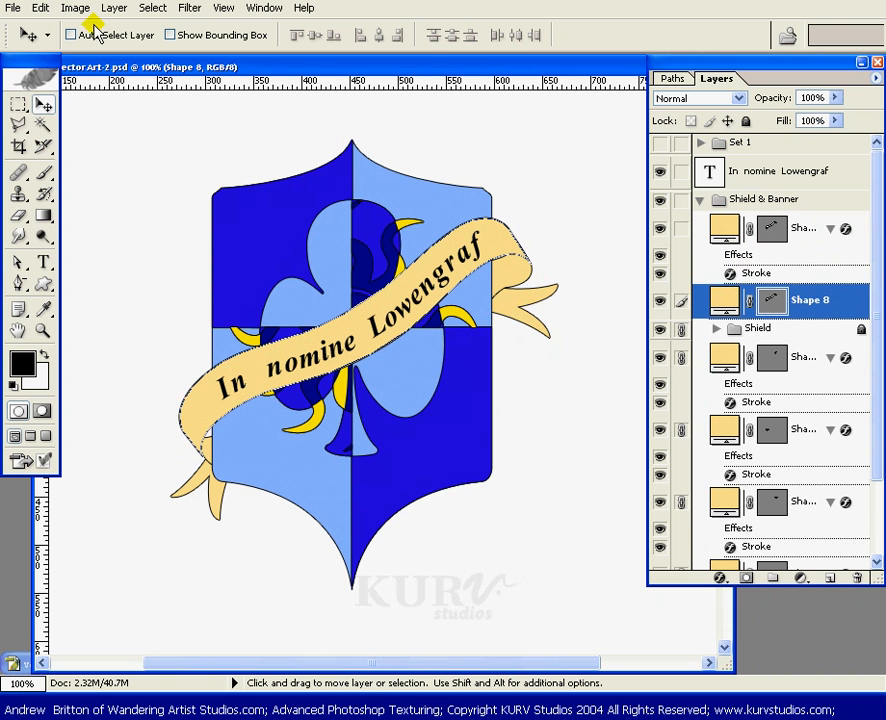
click(98, 36)
click(101, 40)
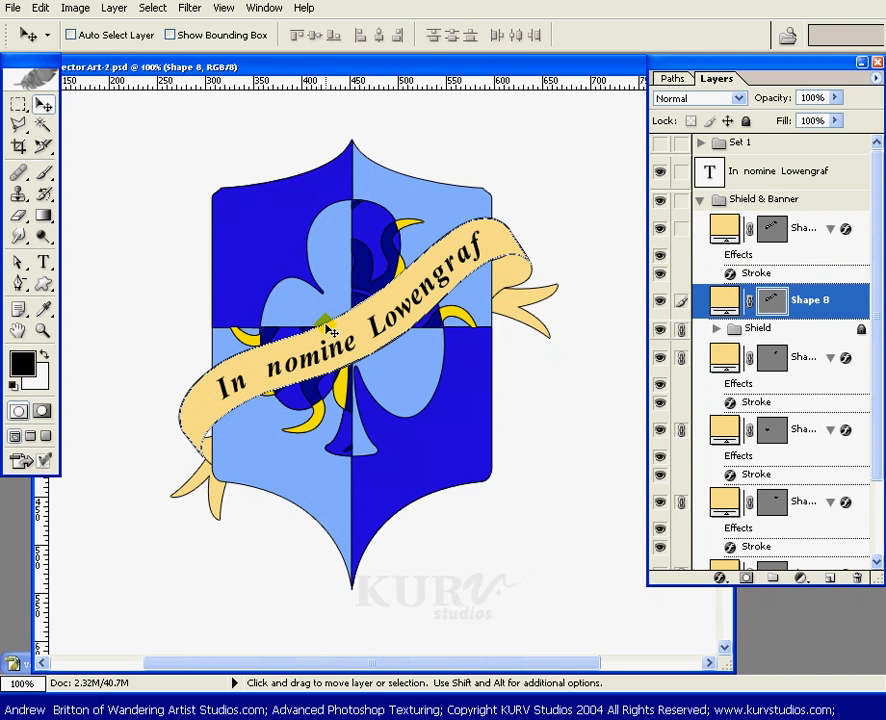
drag(348, 337, 363, 352)
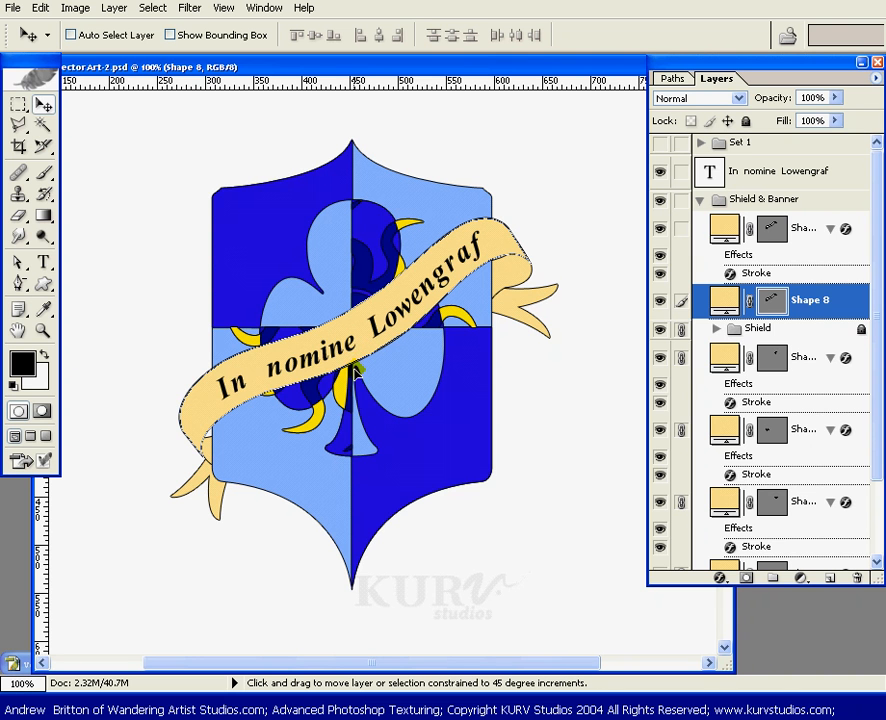
drag(355, 373, 352, 376)
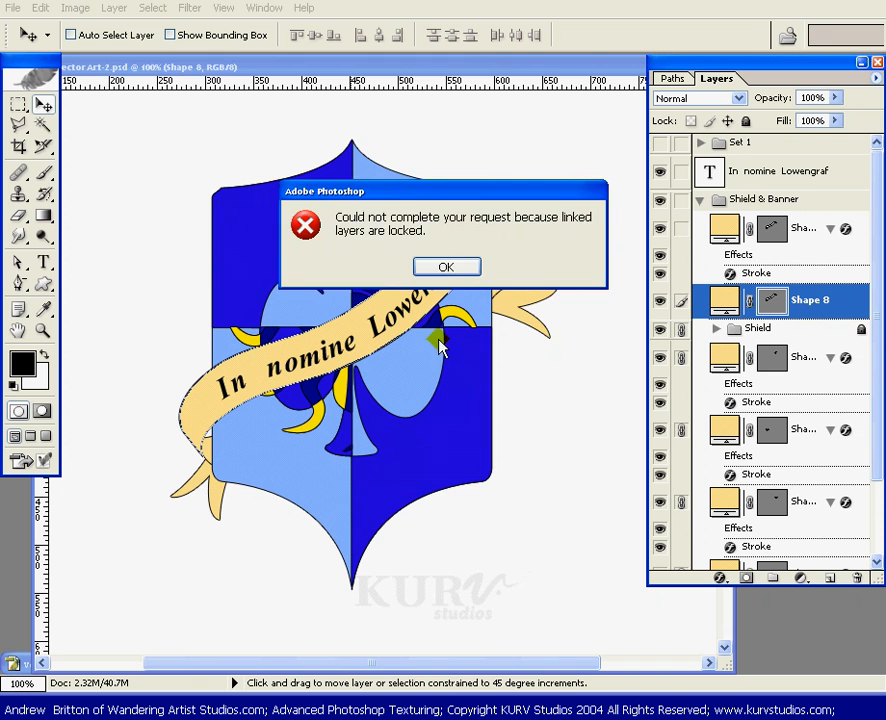
click(458, 266)
Step: Unlink the Shield set and the four banner tail shape layers from Shape 8
scroll(876, 356, down, 3)
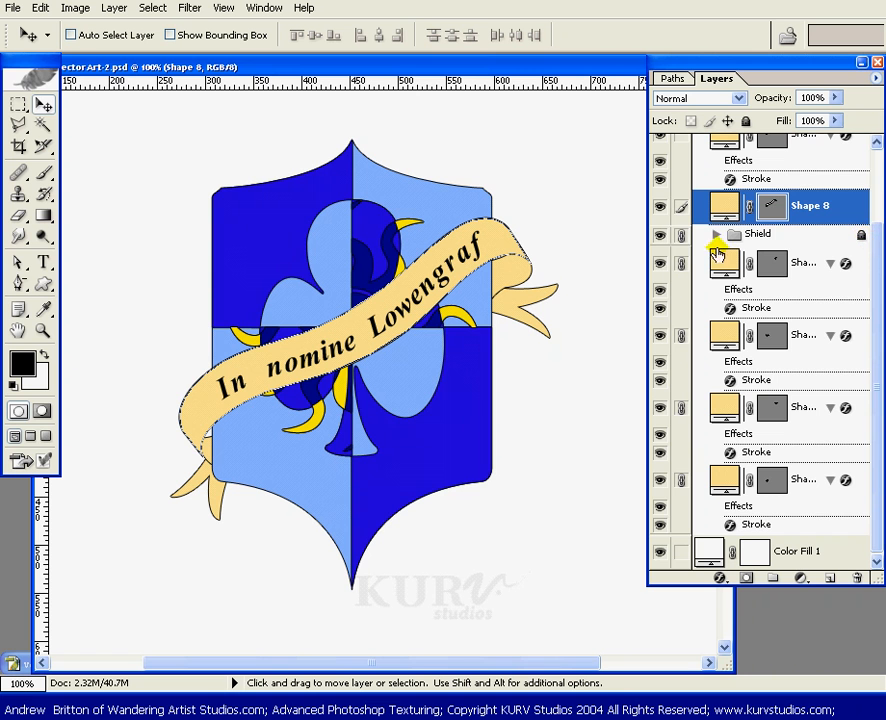
drag(680, 234, 678, 478)
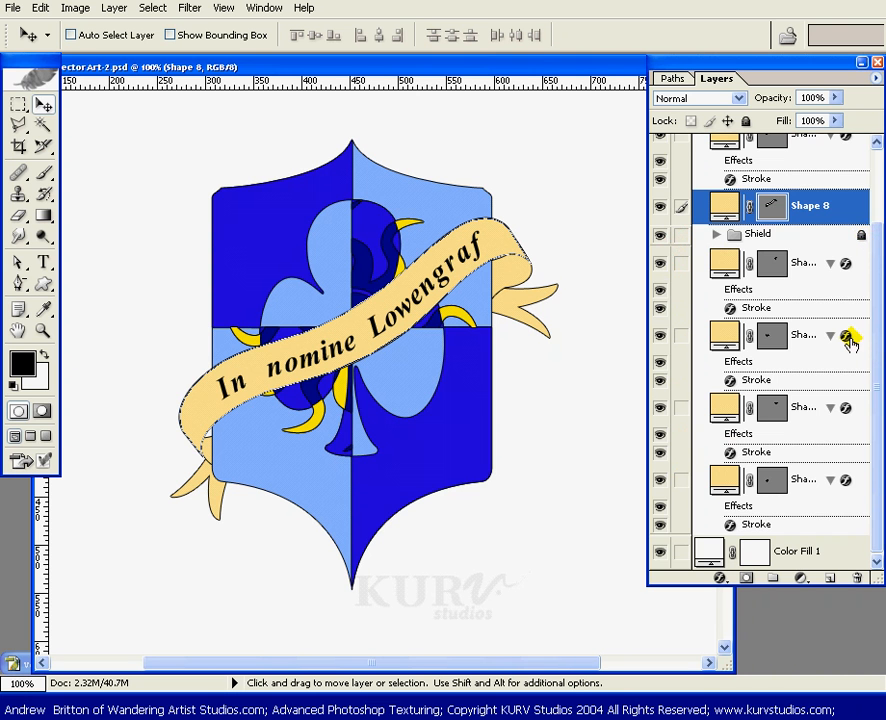
scroll(870, 326, up, 3)
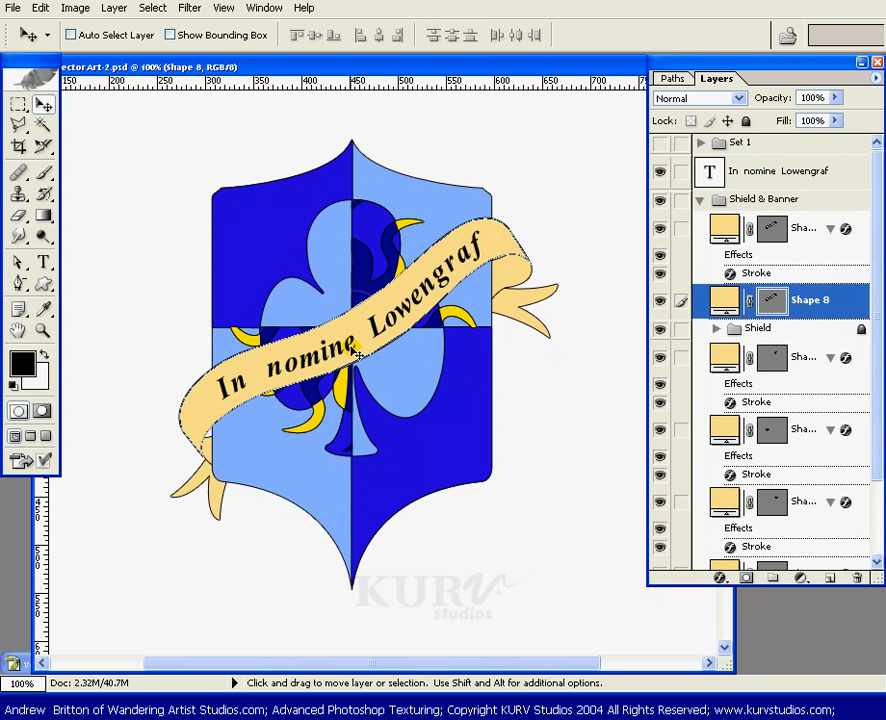
Step: Offset the original Shape 8 slightly down beneath the banner copy and set its fill color to #978756
drag(358, 354, 350, 339)
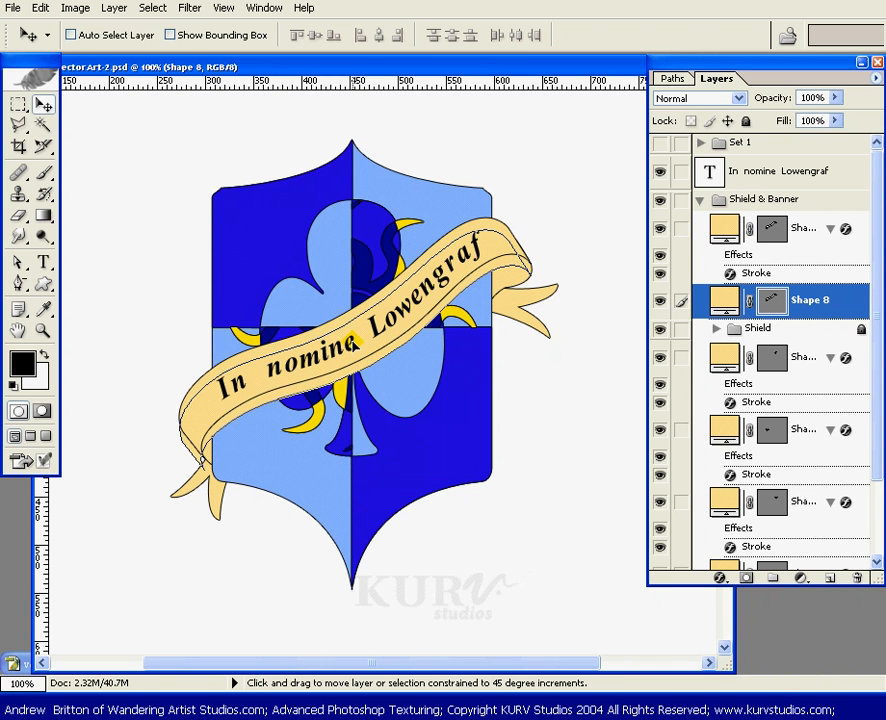
double_click(725, 300)
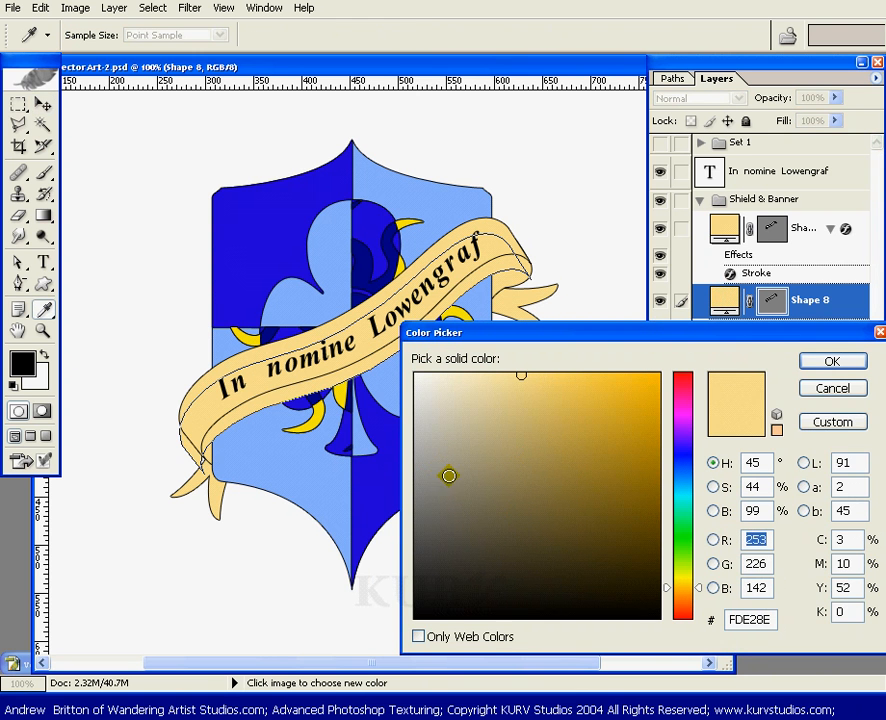
click(520, 472)
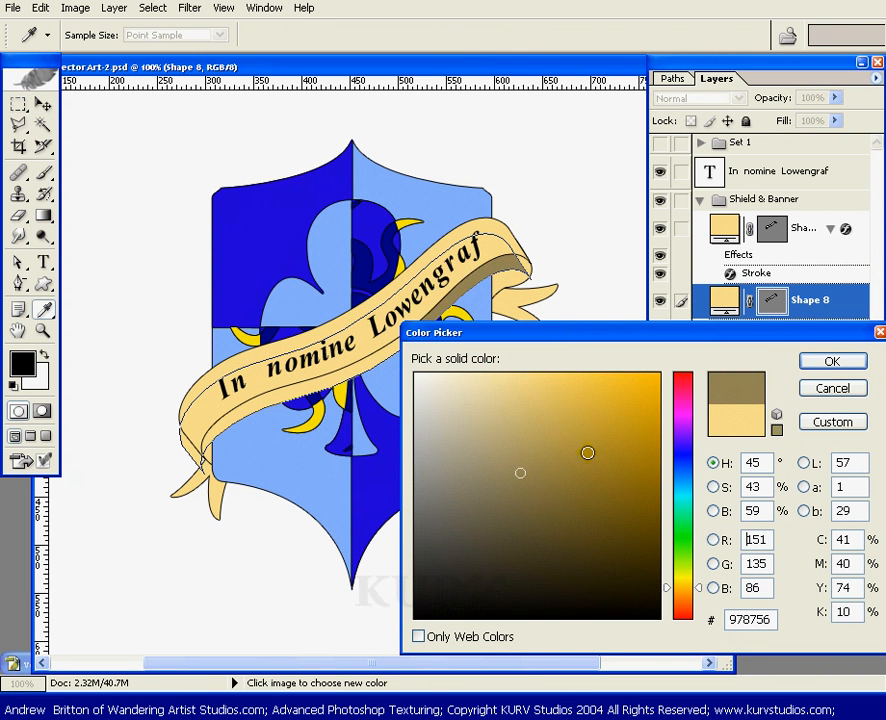
click(822, 366)
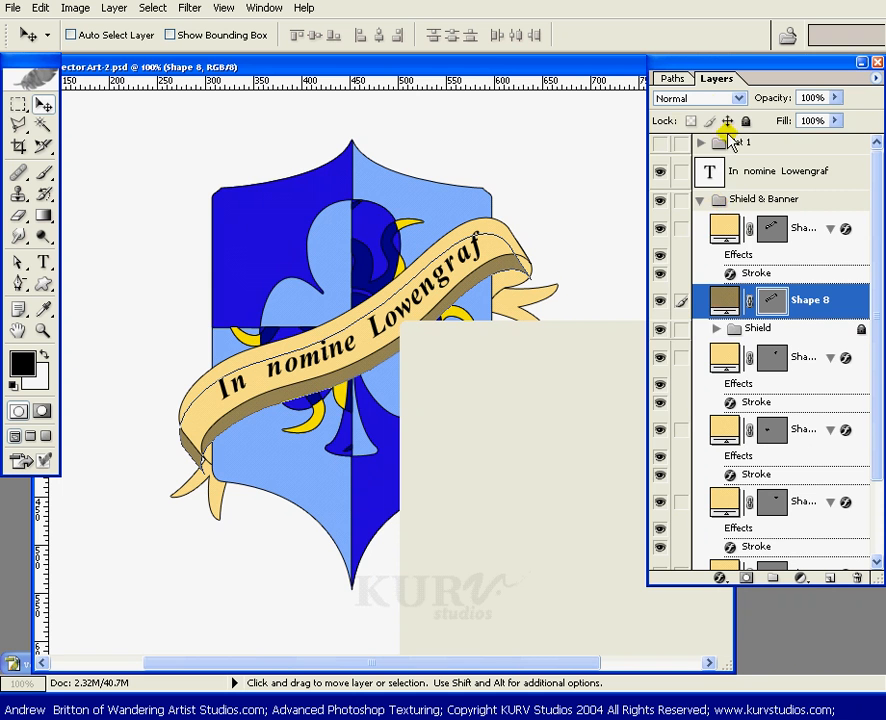
Step: Set the Shape 8 shadow layer's blend mode to Multiply and toggle its vector mask outline to check the shading
click(735, 98)
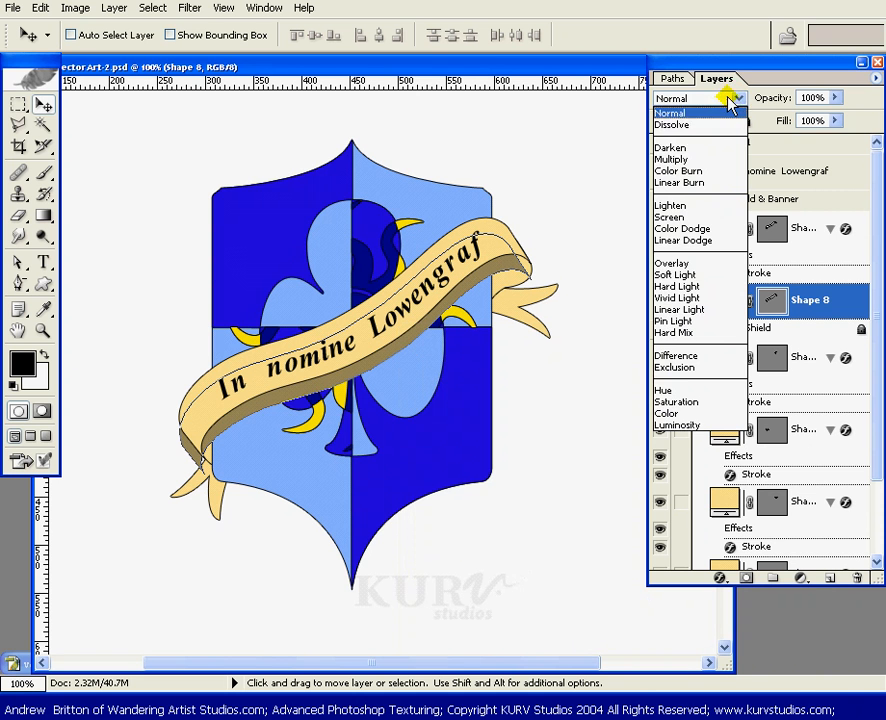
click(740, 159)
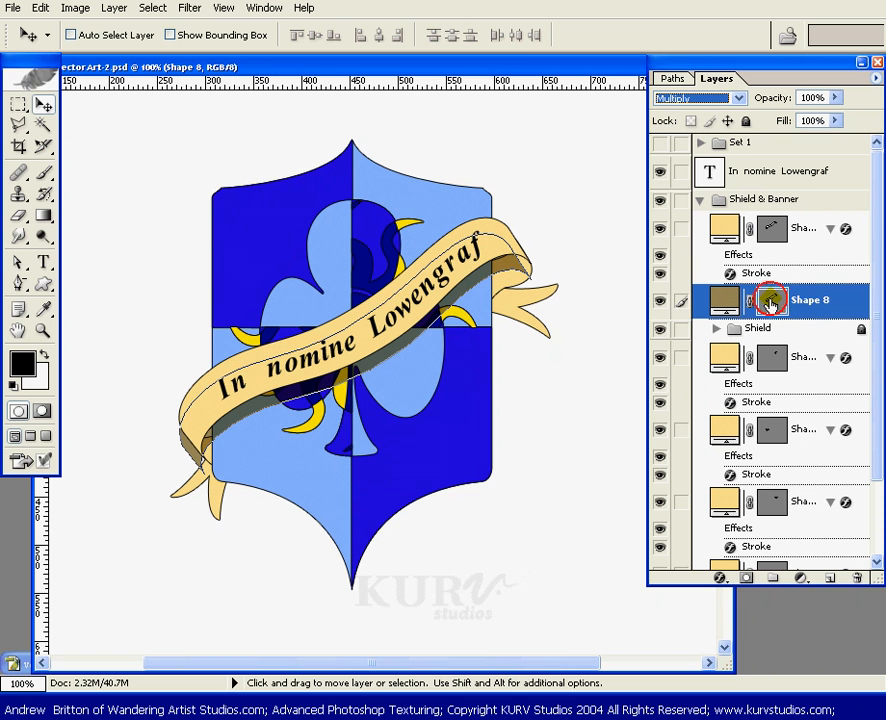
click(770, 300)
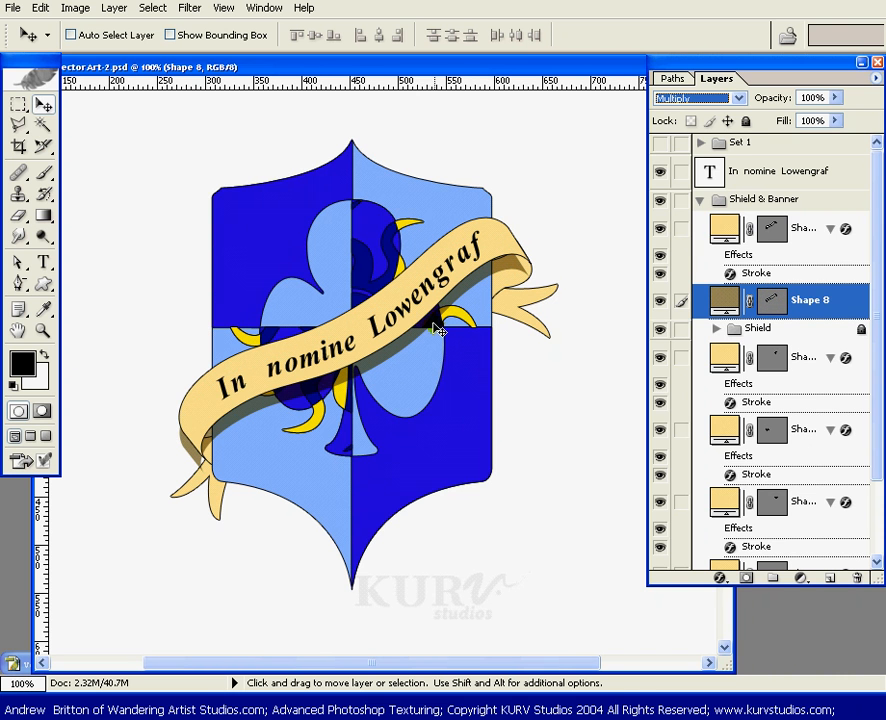
click(770, 304)
Step: Load the light blue shield shape's outline as a selection and use it as a layer mask on the Shape 8 shadow
drag(876, 286, 874, 337)
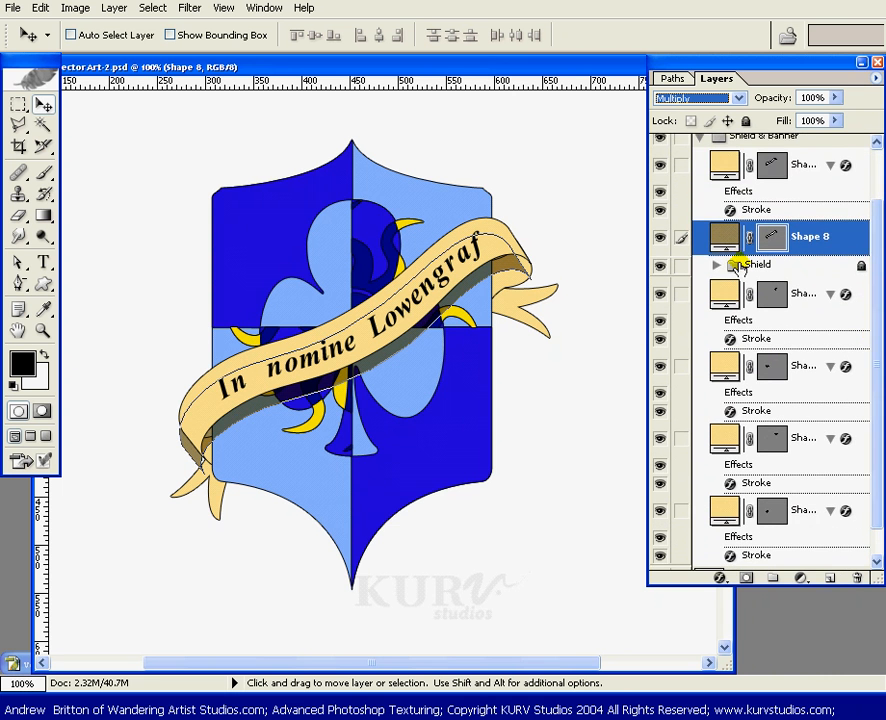
click(716, 265)
drag(870, 273, 870, 378)
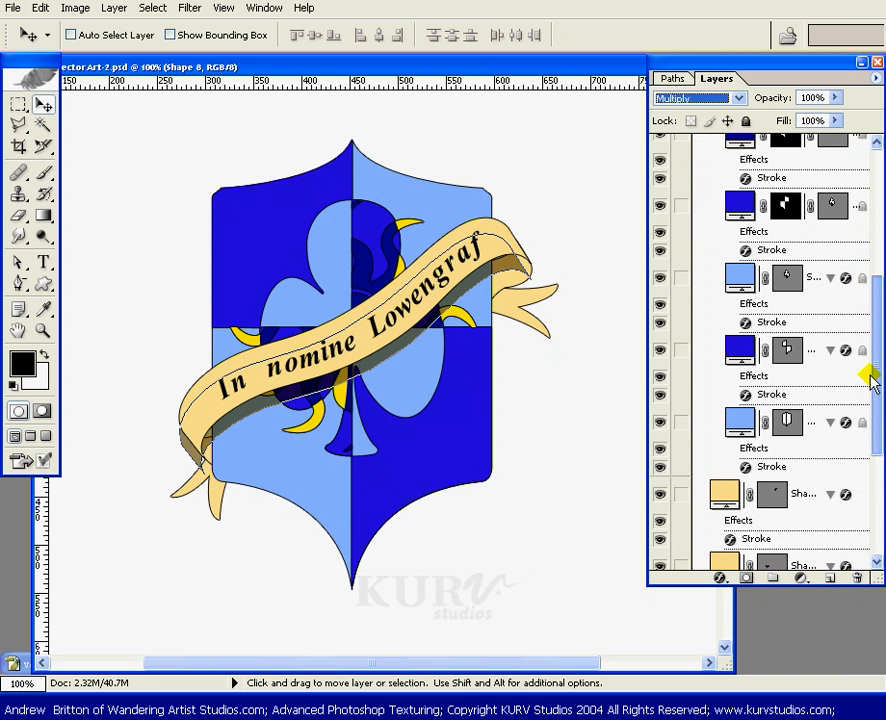
ctrl+click(787, 419)
scroll(805, 418, up, 5)
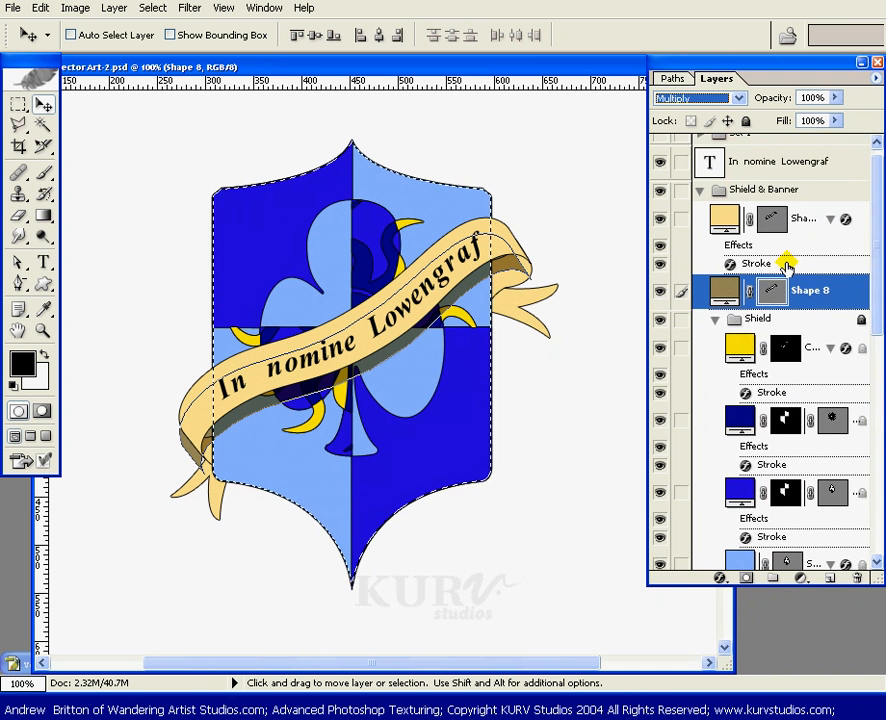
click(709, 325)
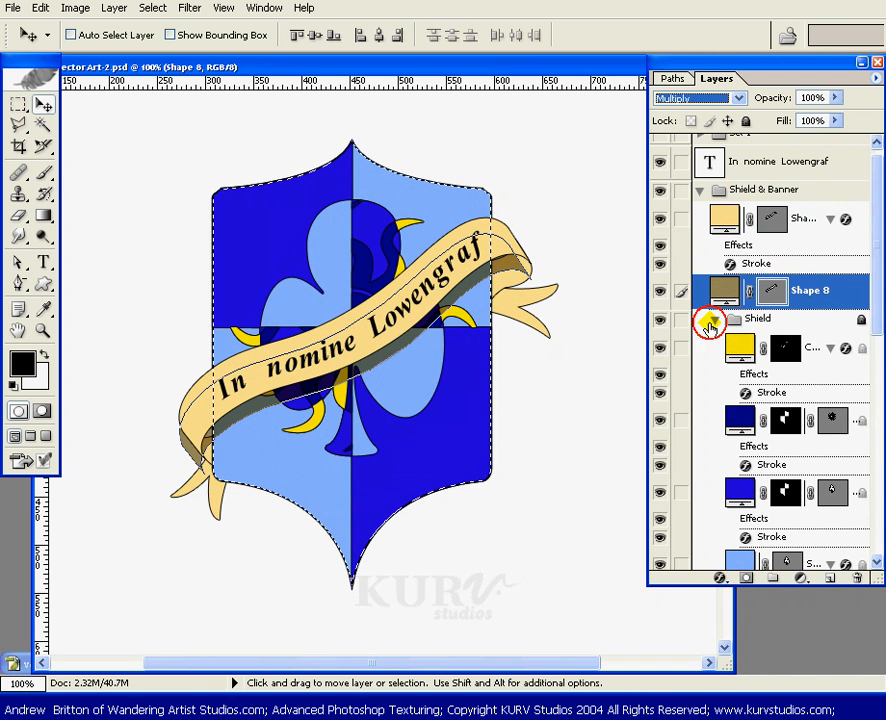
click(744, 579)
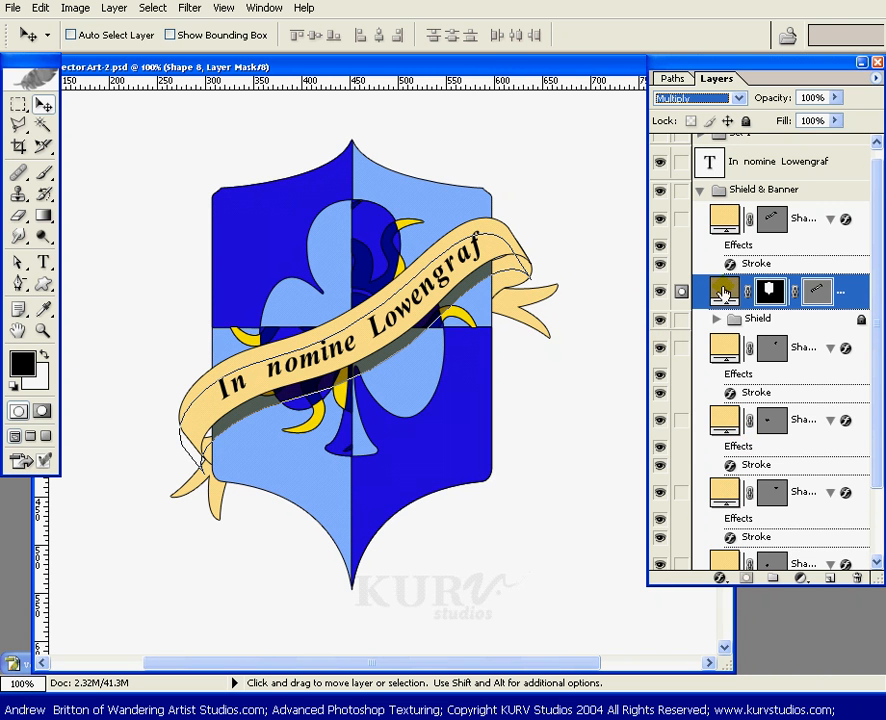
click(815, 293)
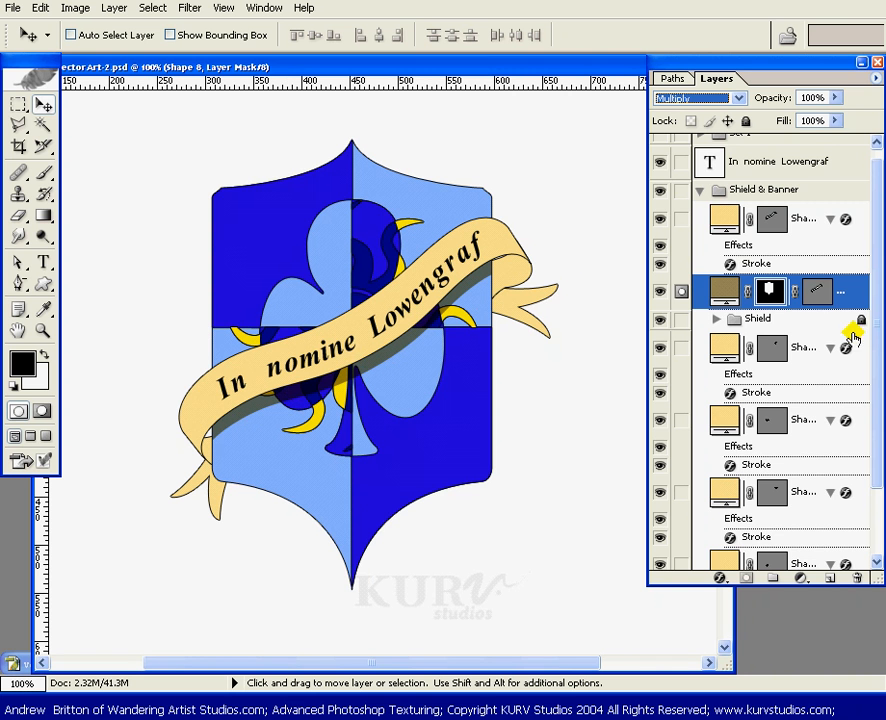
Step: Recolor the right banner fold, Shape 9 copy, to #7A6D46 and fill the left fold, Shape 9, with the same brown
scroll(858, 390, down, 2)
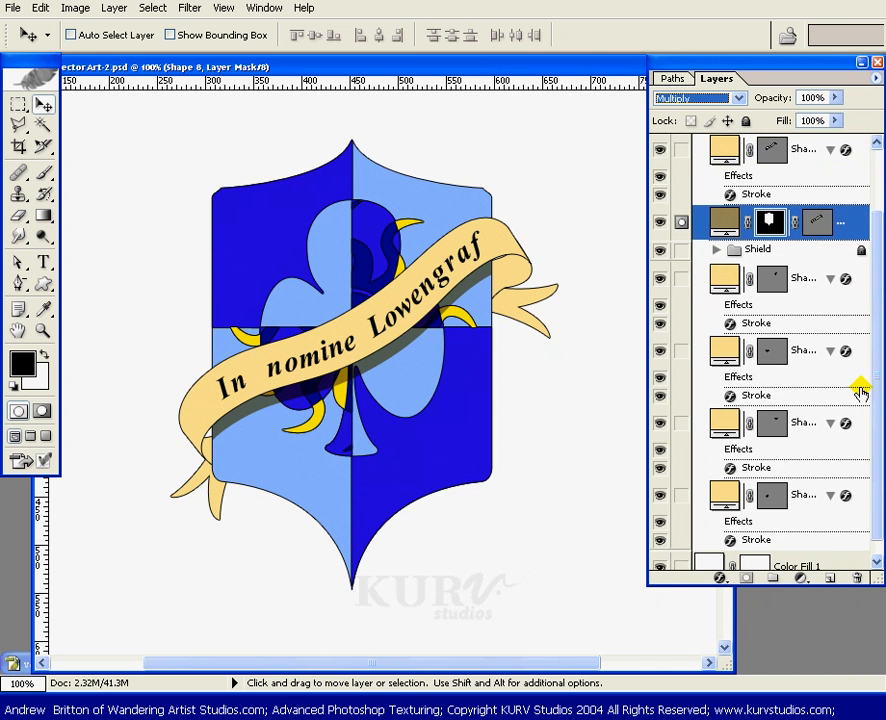
double_click(722, 281)
click(522, 497)
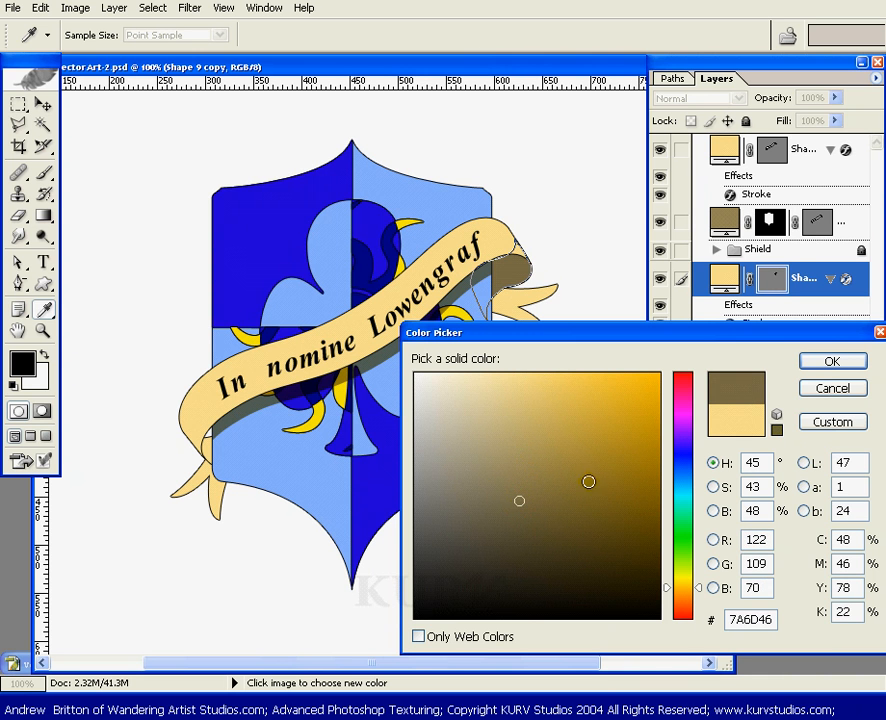
click(829, 362)
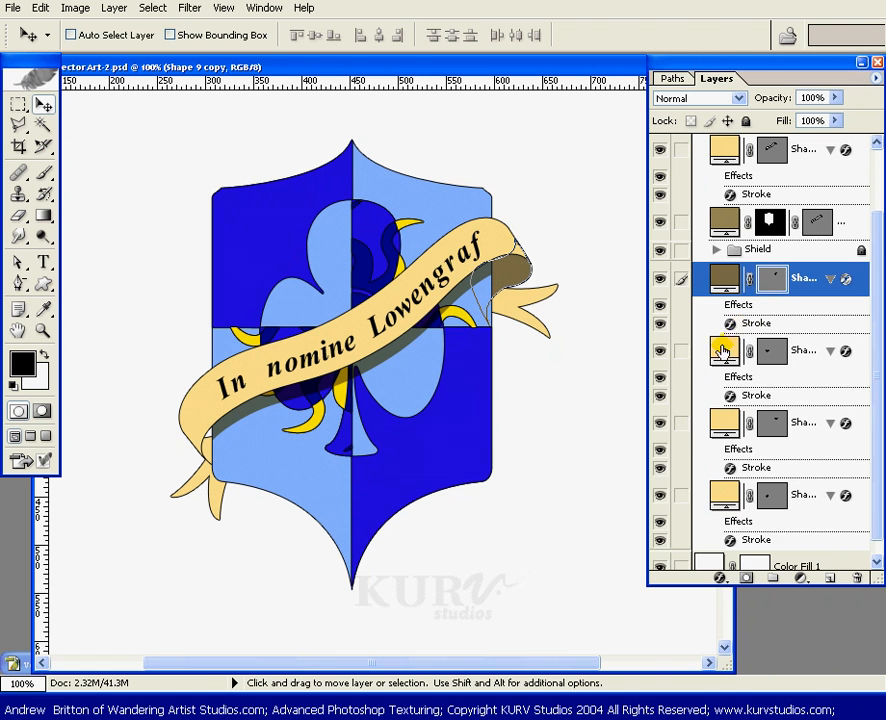
double_click(722, 350)
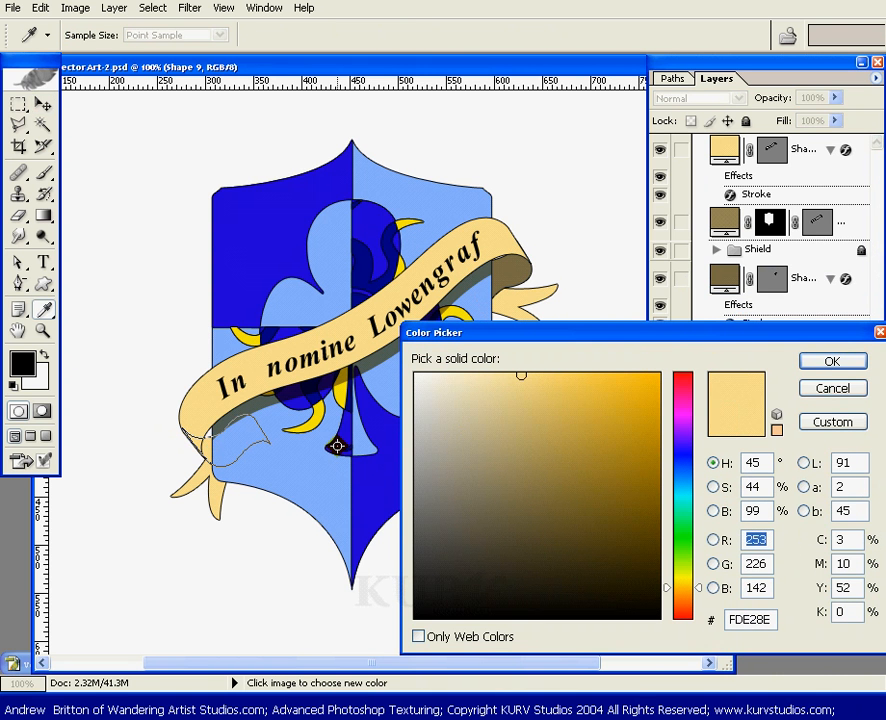
click(545, 281)
click(830, 361)
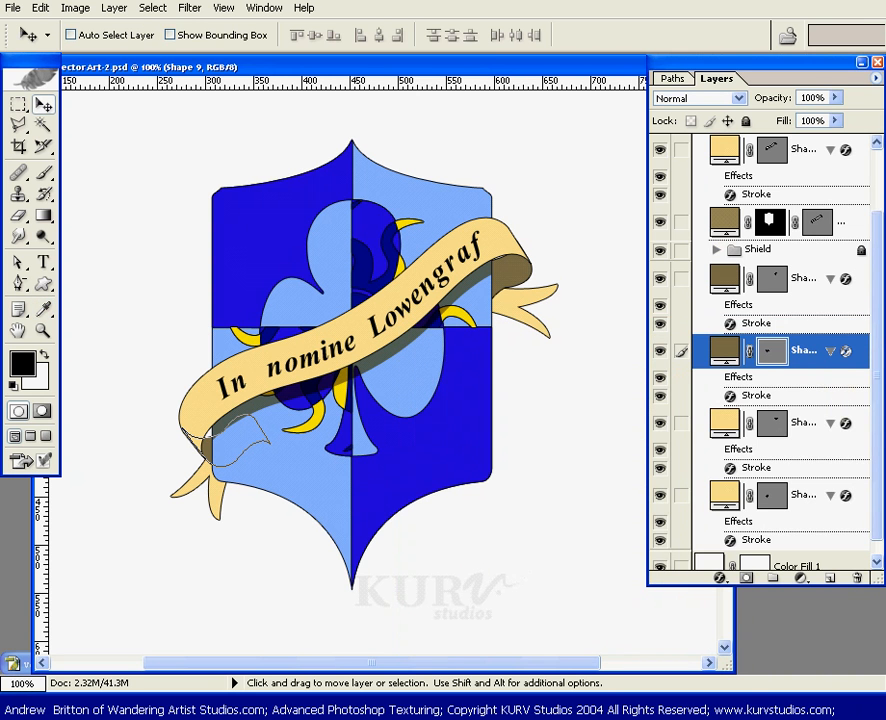
Step: Add a Gradient Overlay effect to the right banner tail layer, Shape 10 copy, keeping the tail in view
scroll(865, 427, down, 1)
click(726, 410)
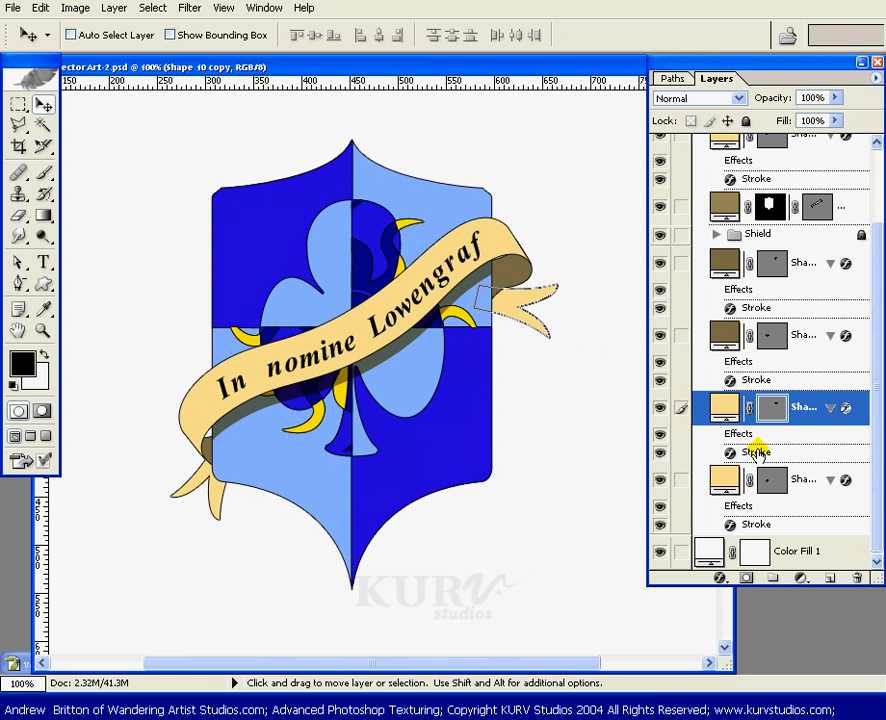
double_click(768, 443)
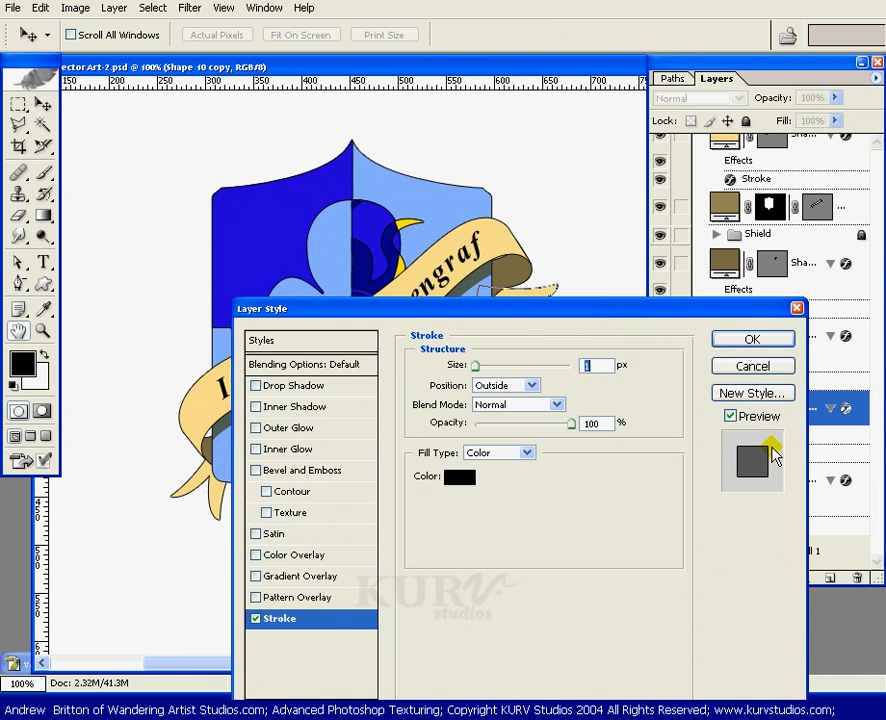
mouse_move(560, 306)
mouse_down()
mouse_move(590, 380)
mouse_move(670, 428)
mouse_move(768, 400)
mouse_up()
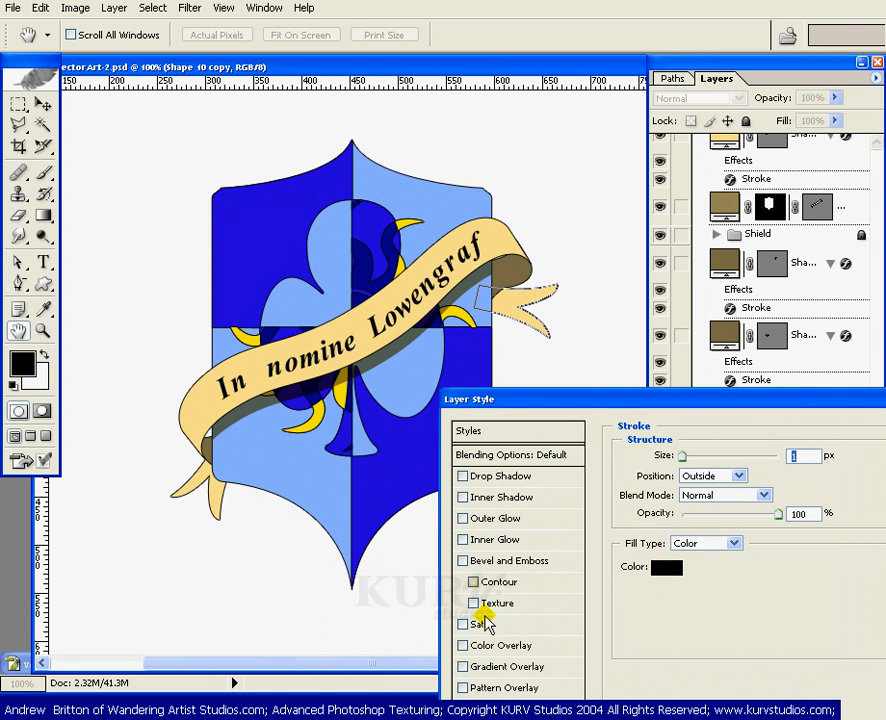
click(505, 667)
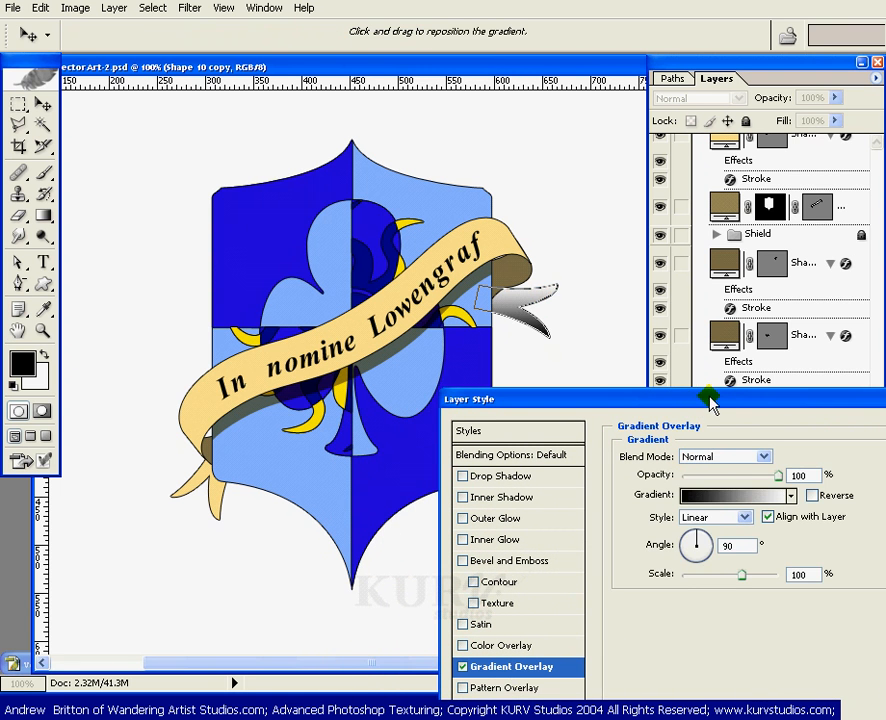
drag(710, 400, 590, 452)
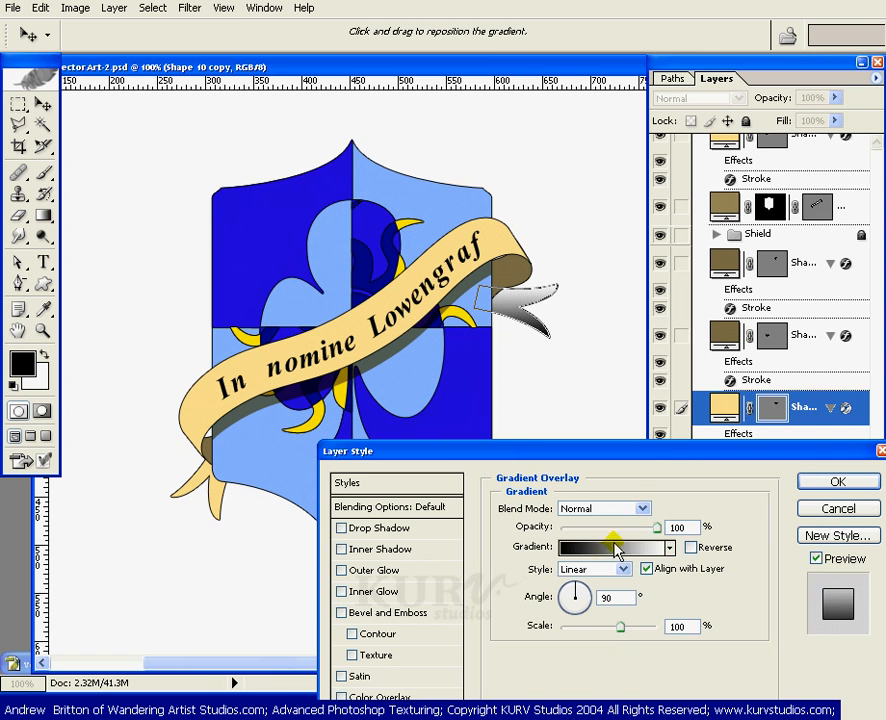
Step: Apply the Foreground to Transparent preset to the tail's gradient overlay and set its angle to -16°
click(617, 548)
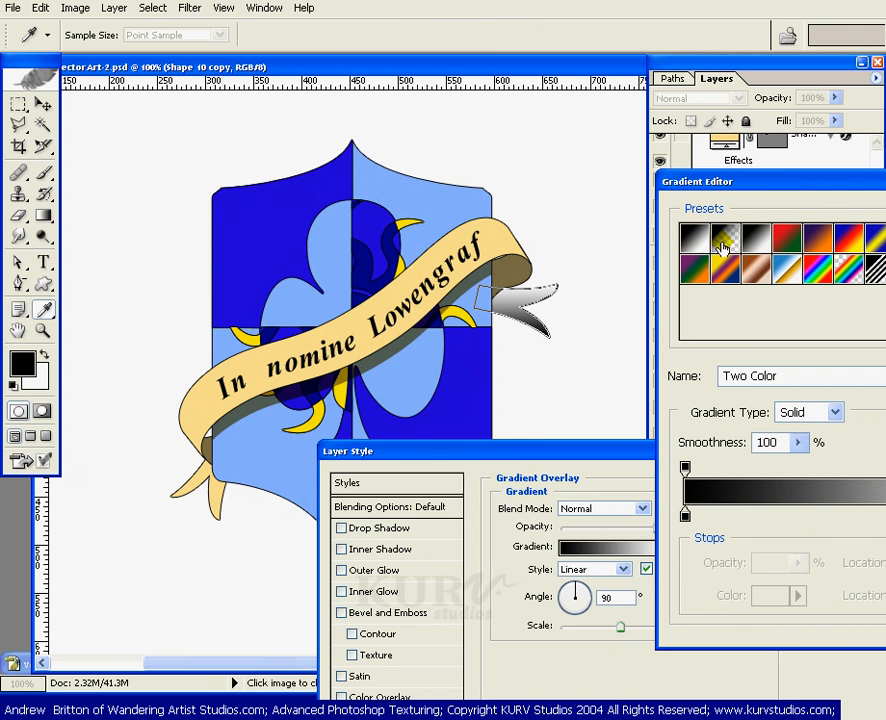
click(724, 240)
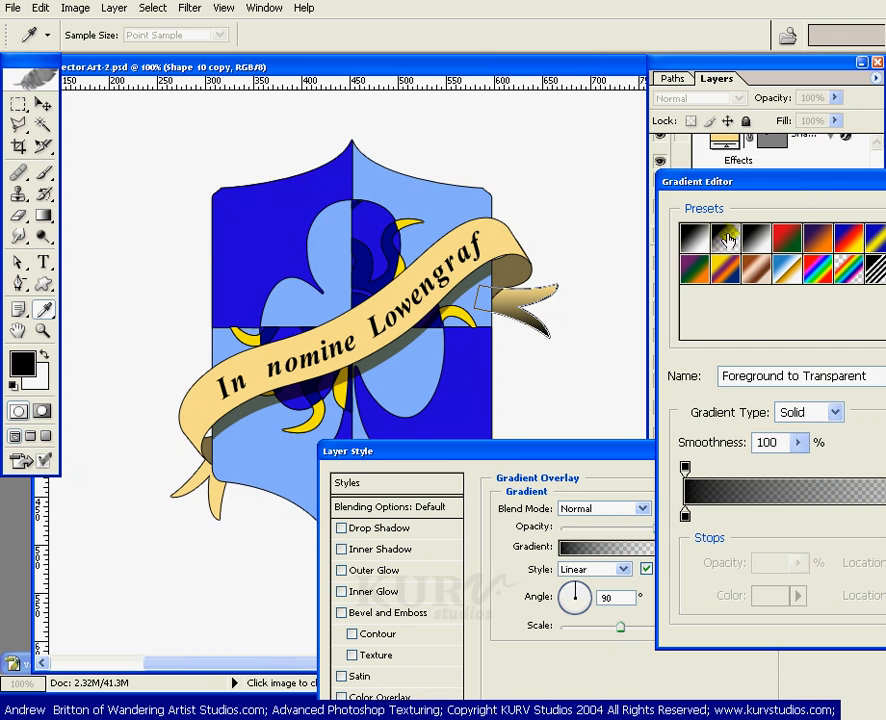
drag(846, 181, 676, 172)
drag(757, 172, 742, 184)
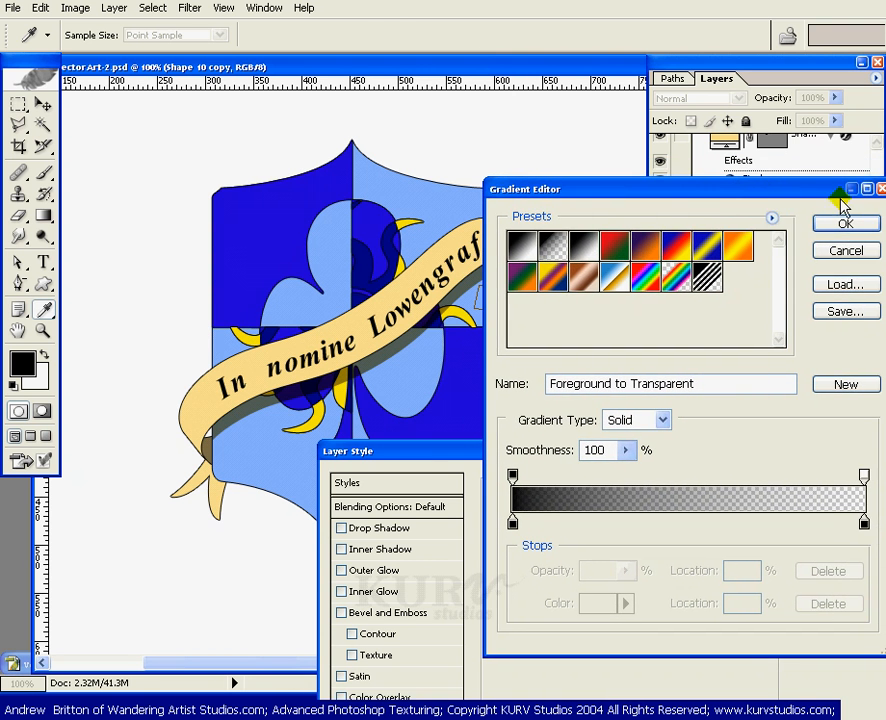
key(Return)
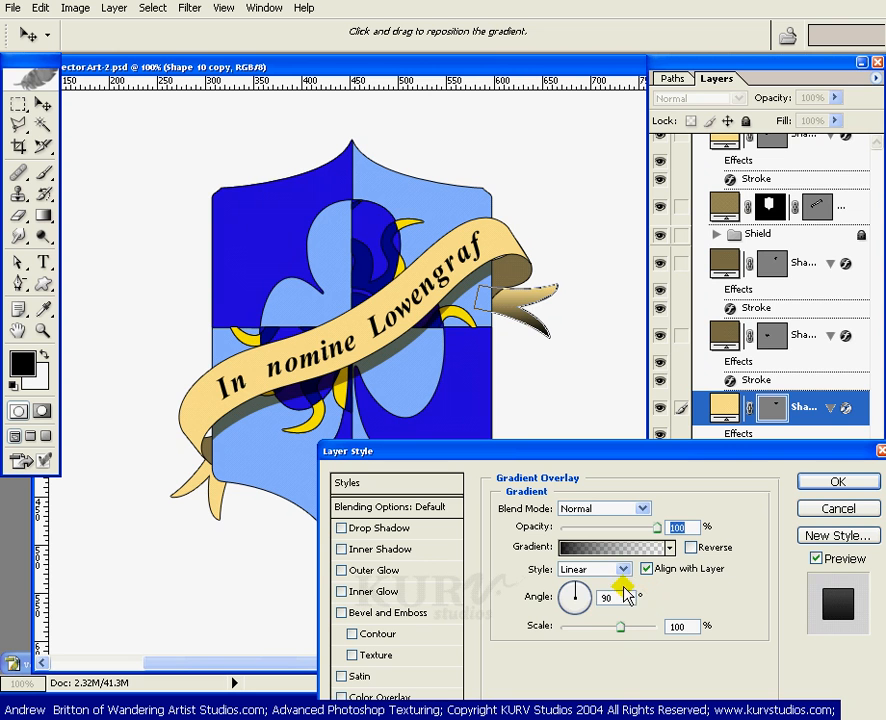
click(587, 592)
drag(591, 603, 595, 607)
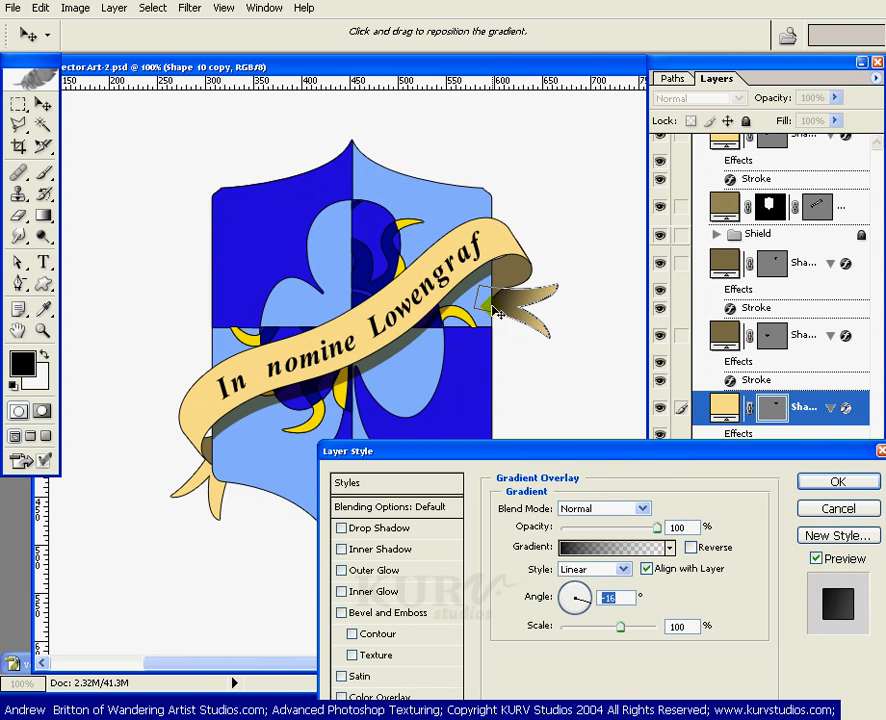
Step: Edit the overlay gradient so the dark opacity stop is 69% at location 37% and the transparent stop sits at 79%
click(614, 557)
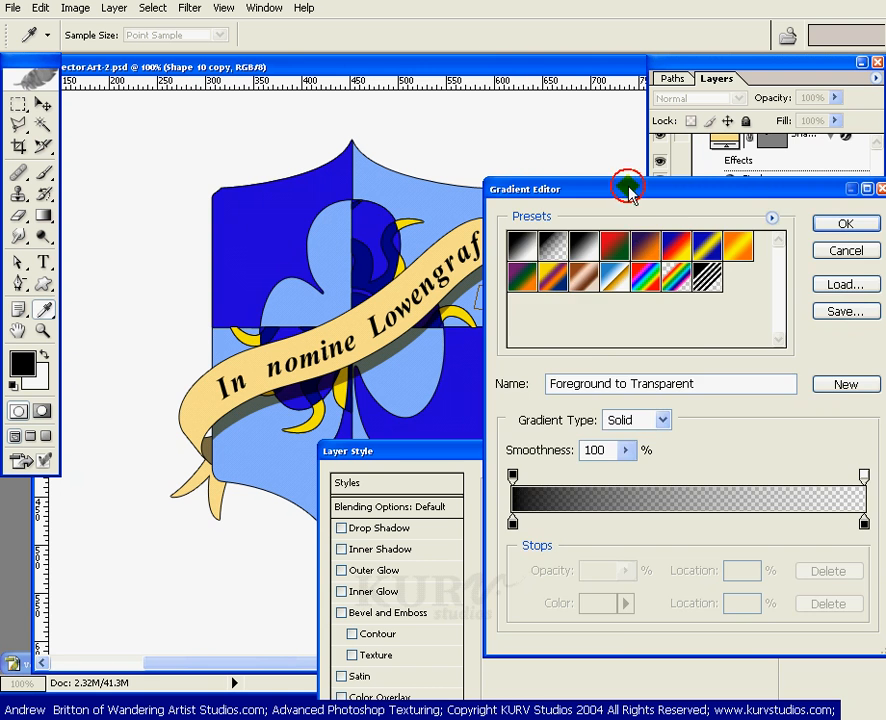
drag(628, 190, 164, 108)
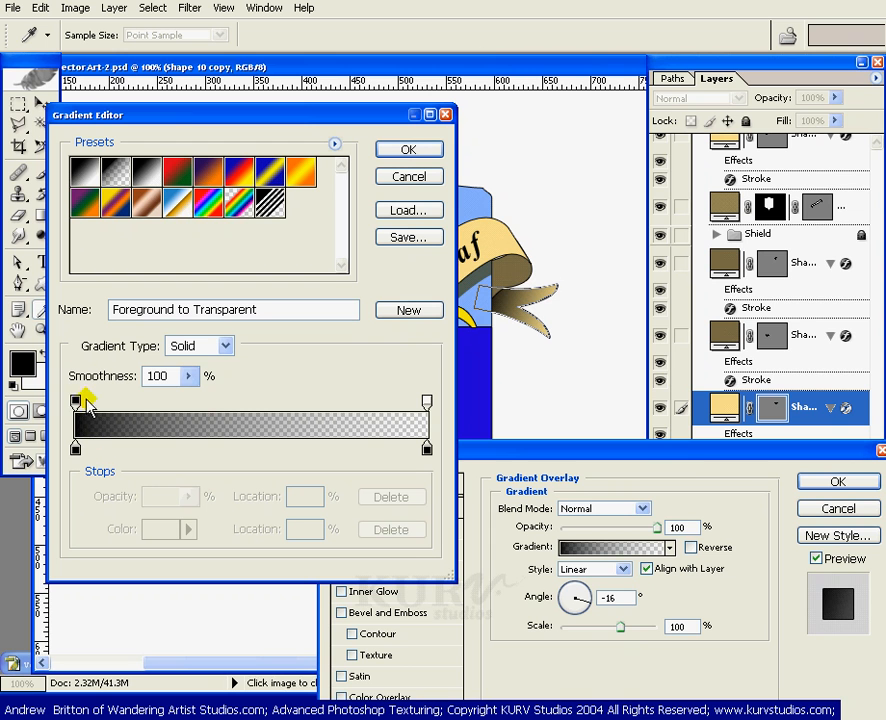
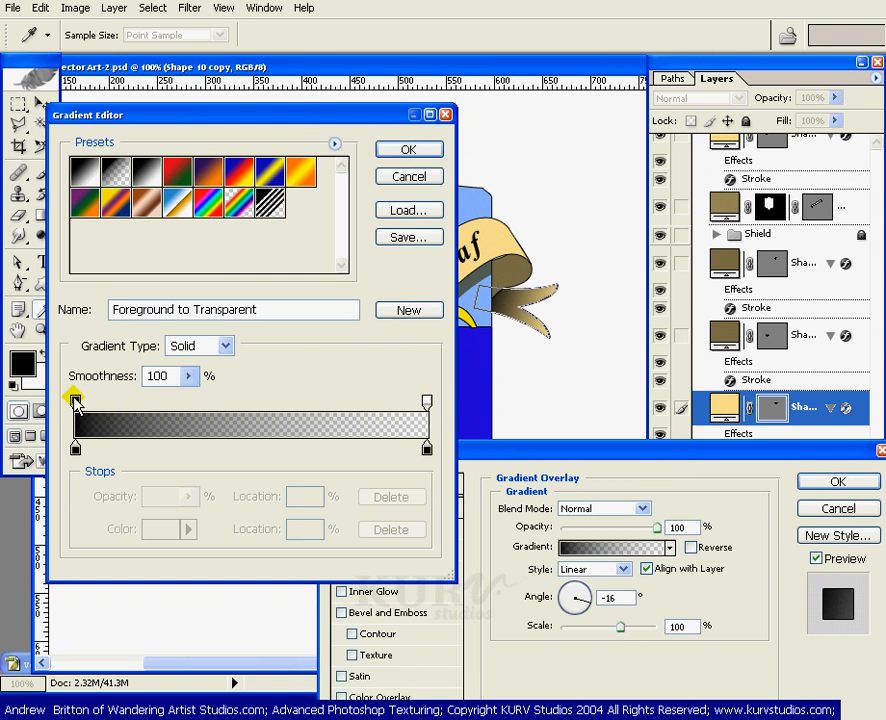
click(76, 401)
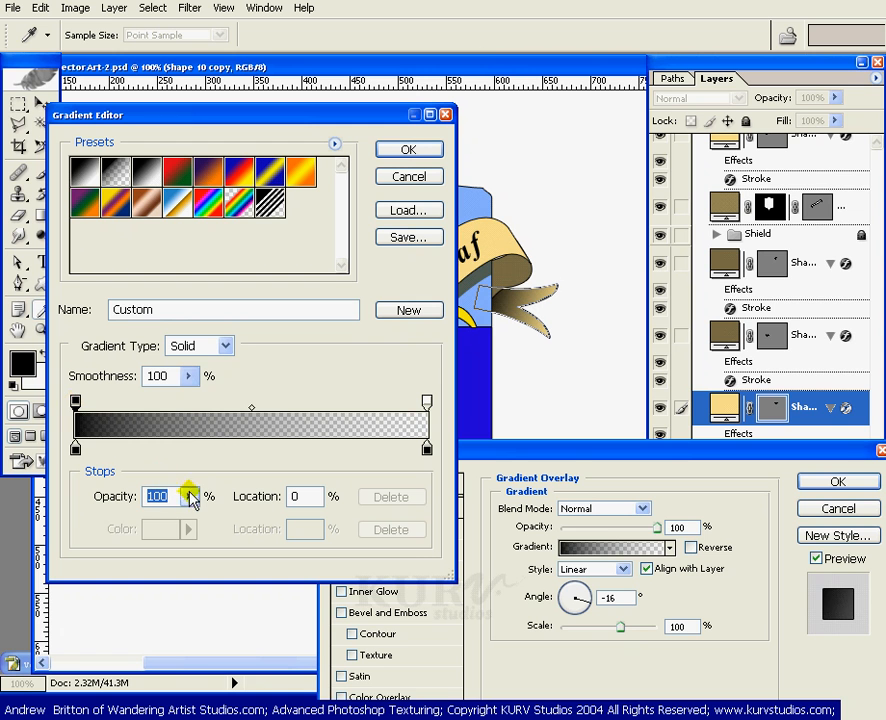
drag(192, 515, 156, 524)
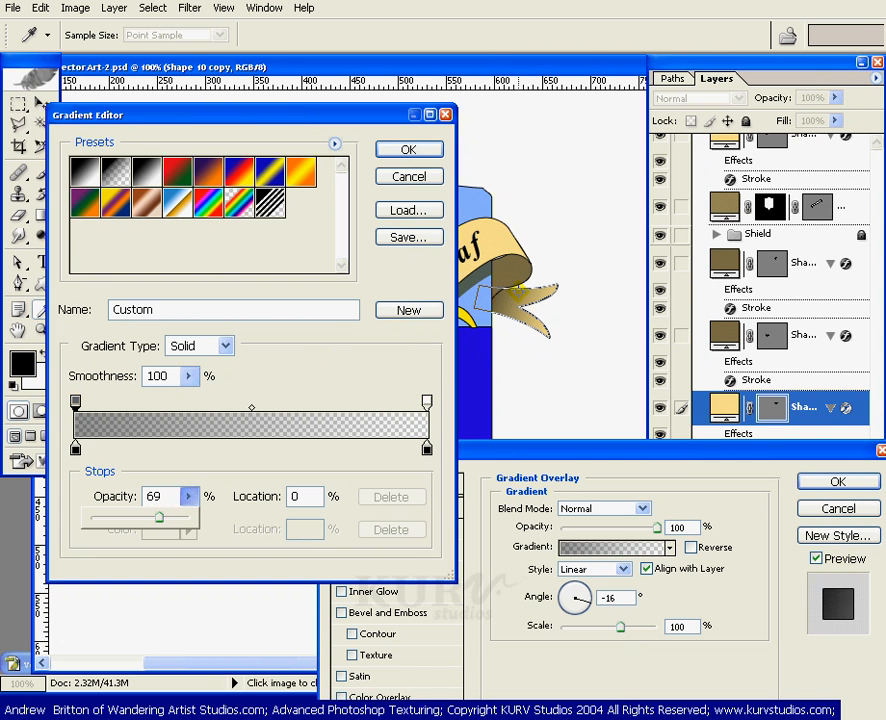
drag(75, 401, 208, 405)
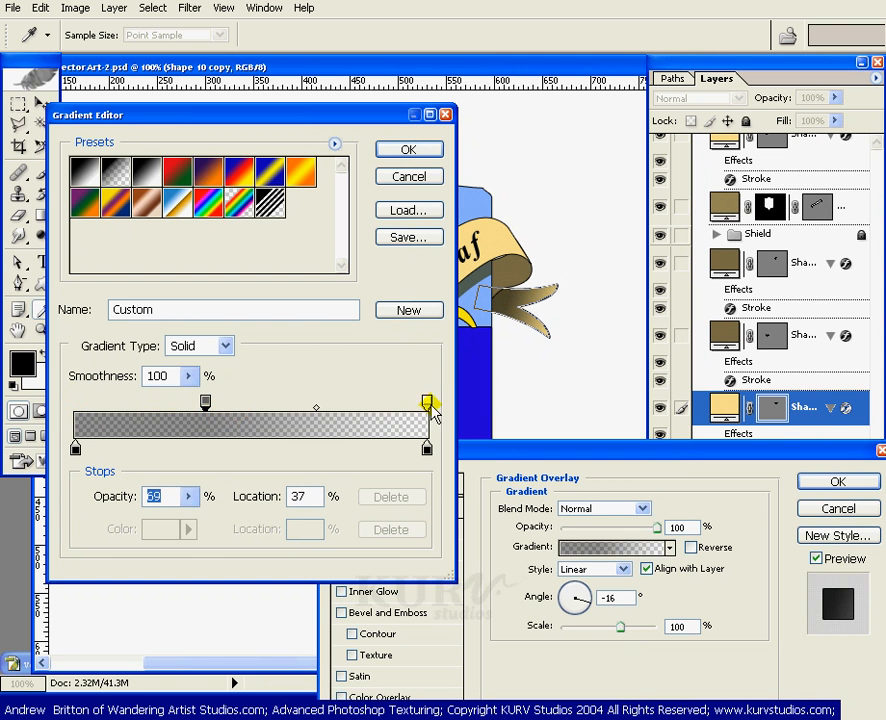
drag(428, 404, 352, 404)
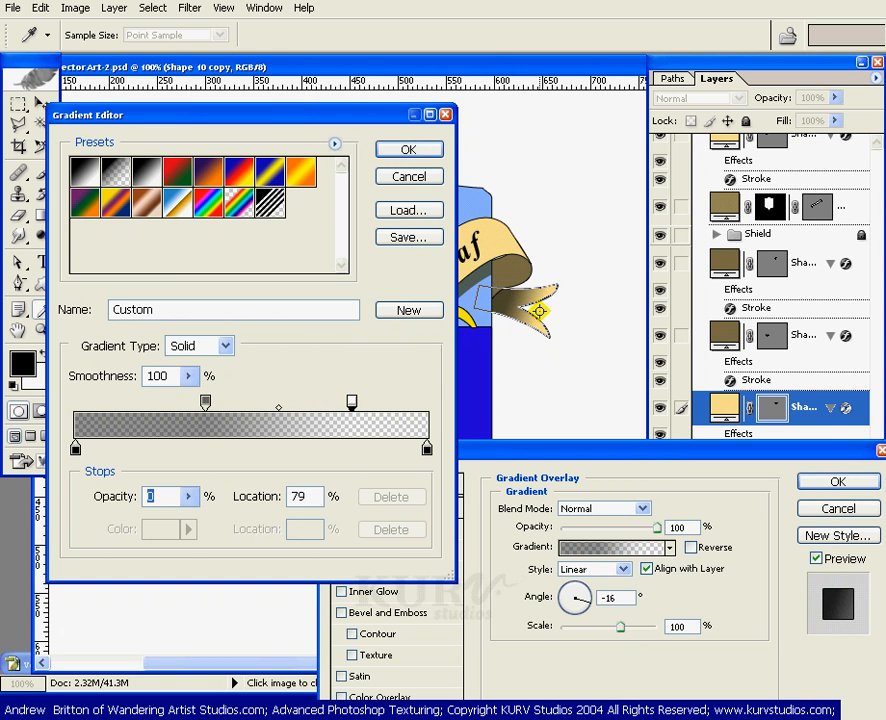
click(196, 403)
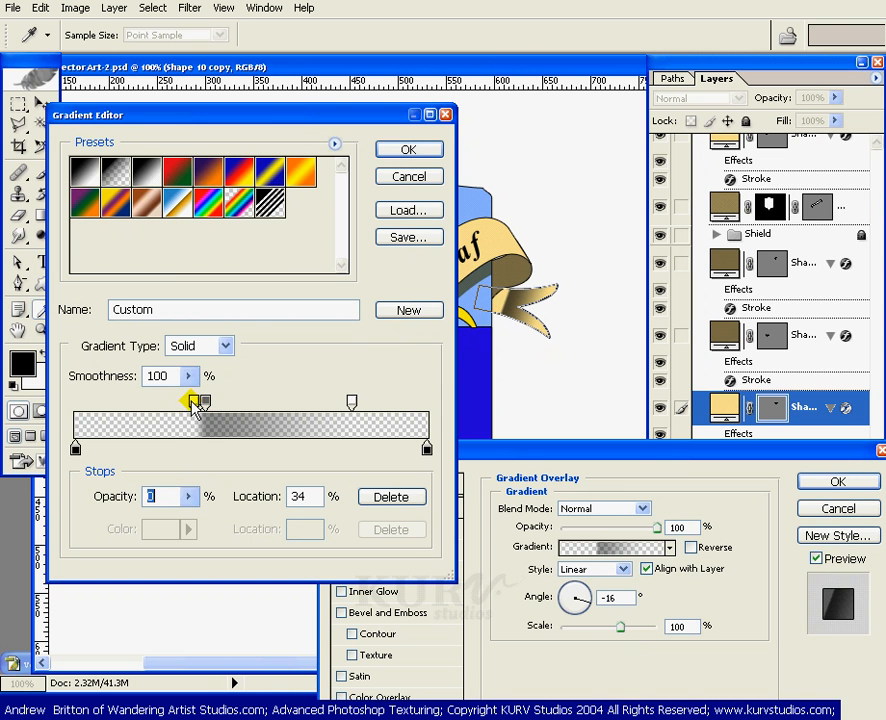
click(391, 496)
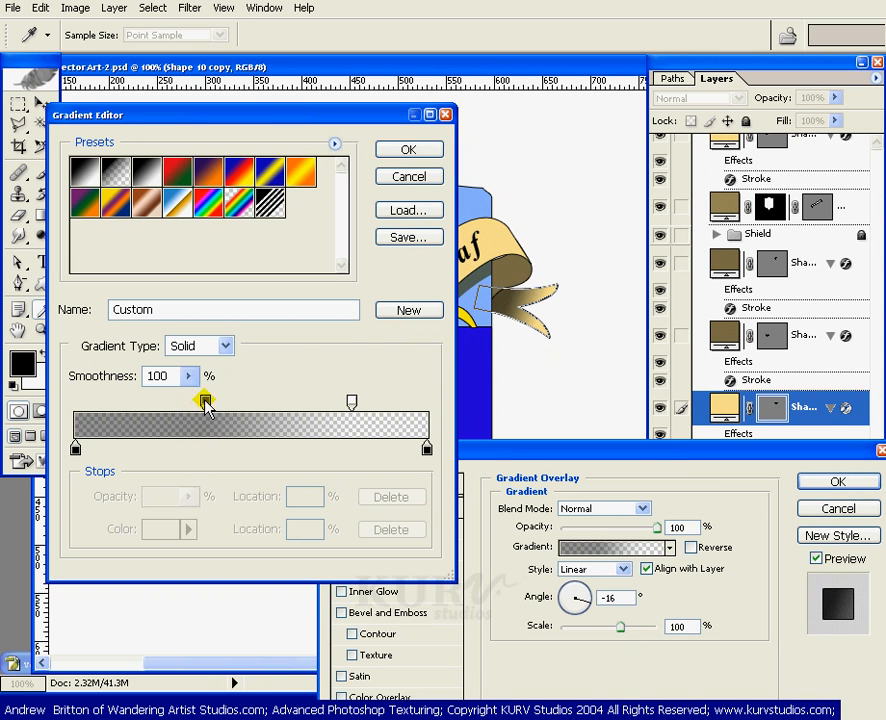
click(206, 402)
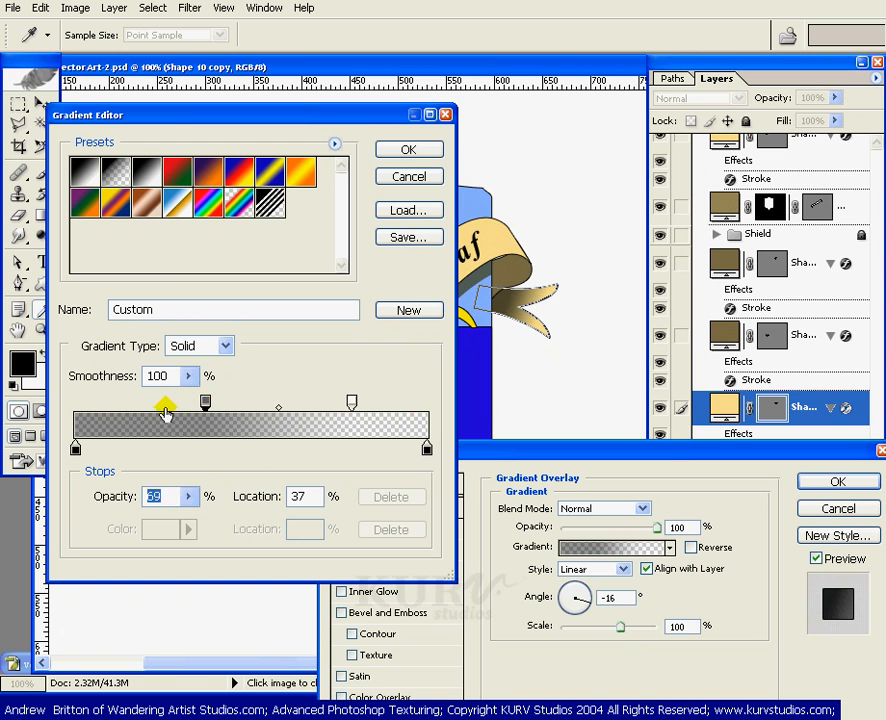
click(165, 403)
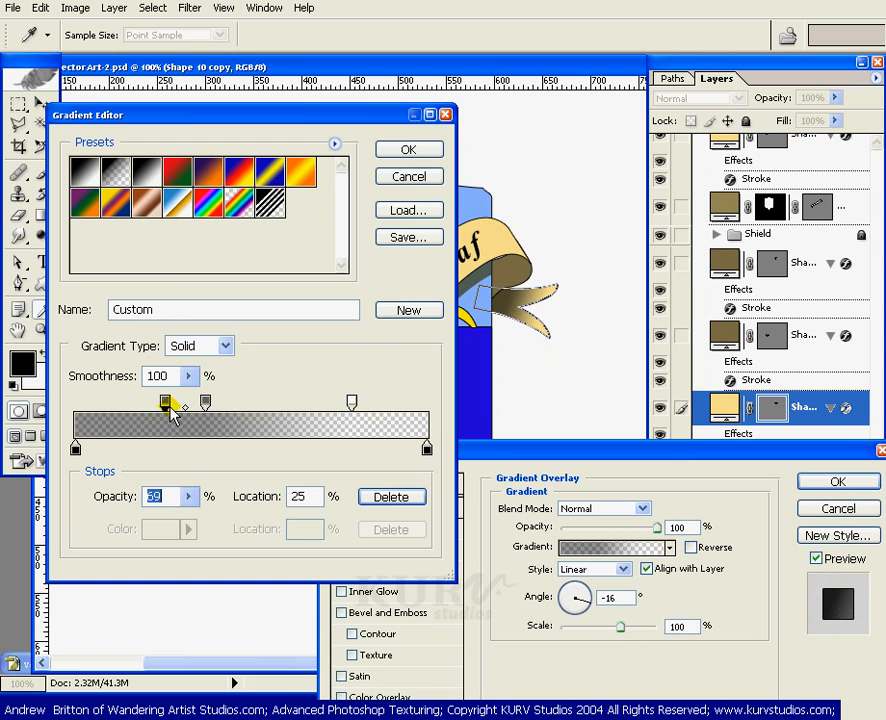
click(393, 497)
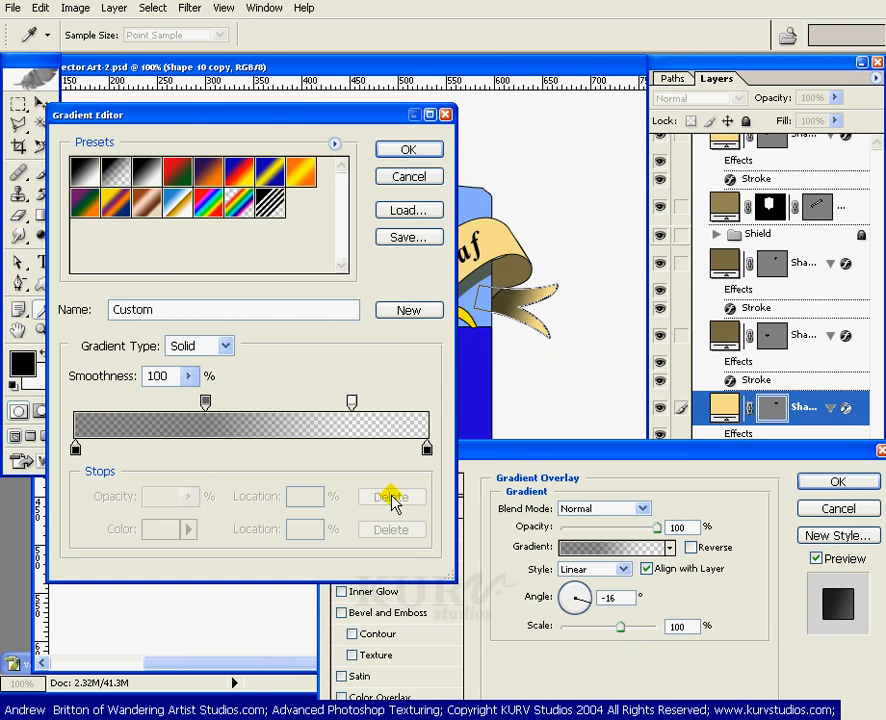
Step: Set the 37% location stop's opacity to 56%, add an 84% opacity stop at location 12%, and accept the gradient
click(205, 401)
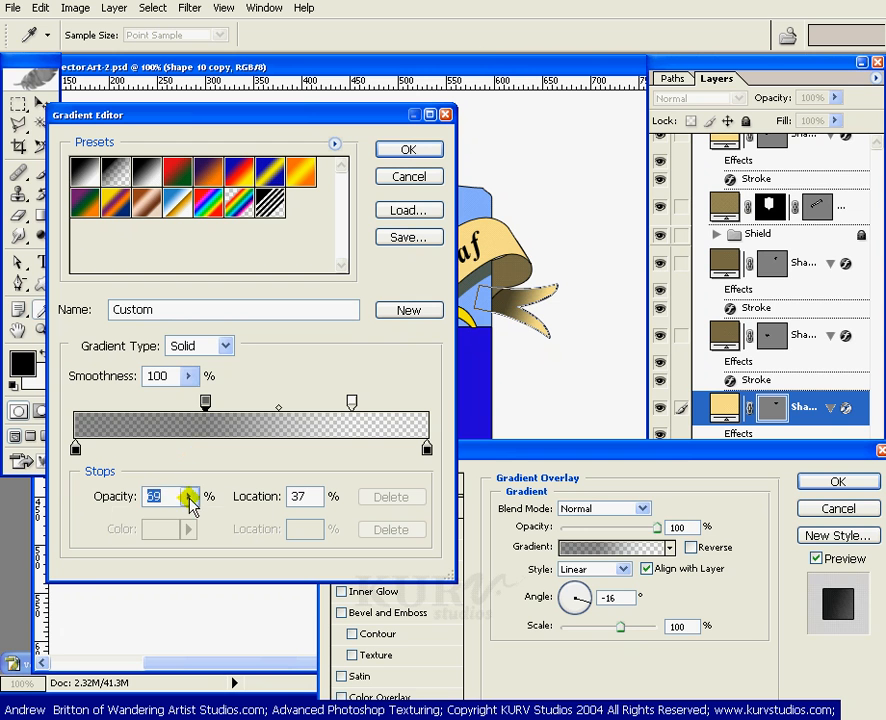
mouse_move(190, 505)
mouse_down()
mouse_move(190, 528)
mouse_move(184, 515)
mouse_up()
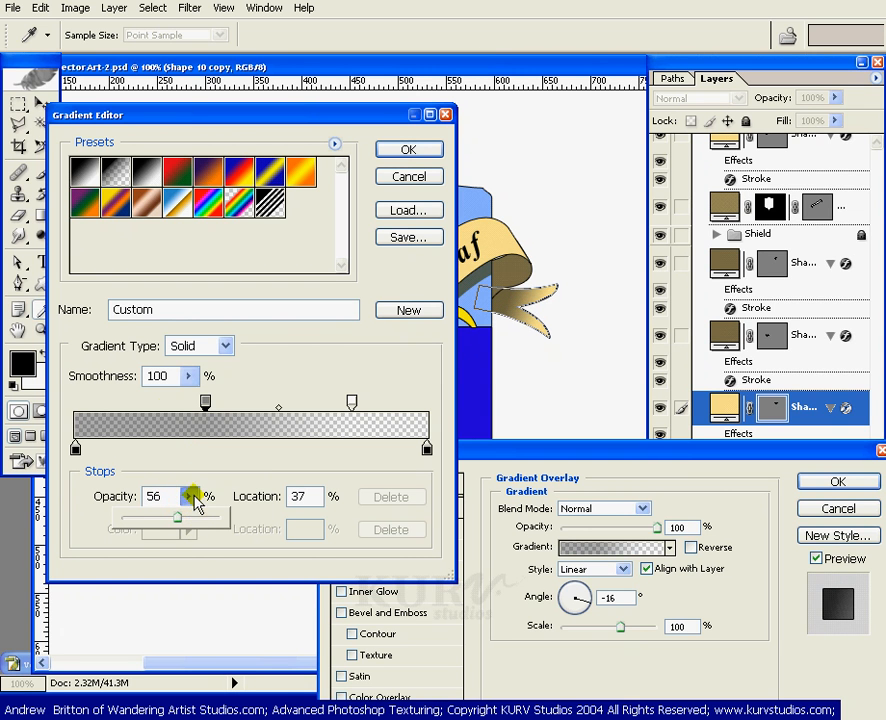
click(118, 403)
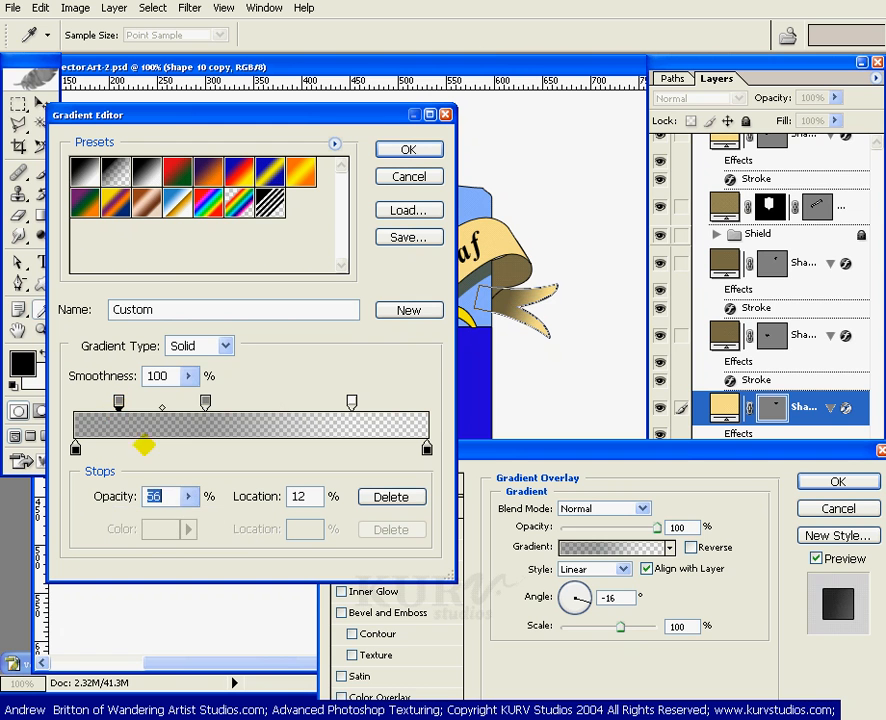
click(189, 496)
drag(177, 528, 220, 528)
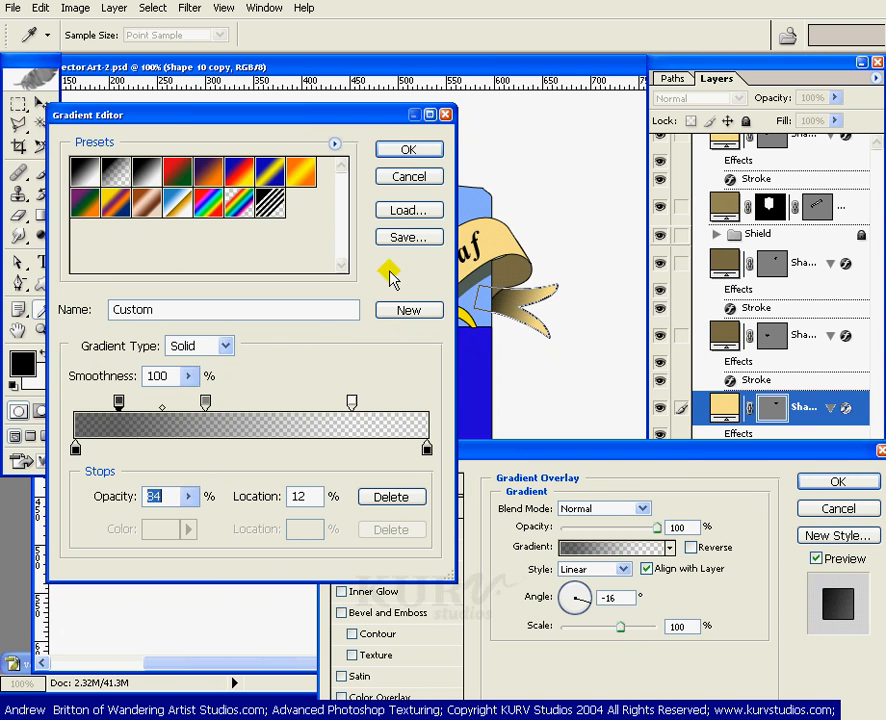
click(408, 149)
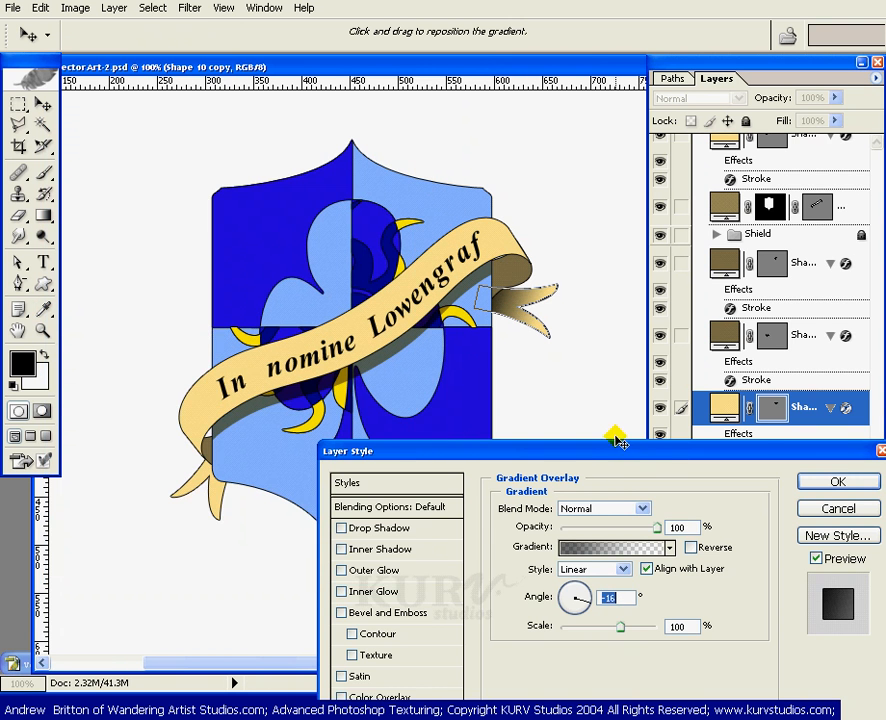
Step: Save the right tail's layer effects as a new style named Banner Tongue Gradient and apply the gradient overlay
drag(626, 456, 481, 482)
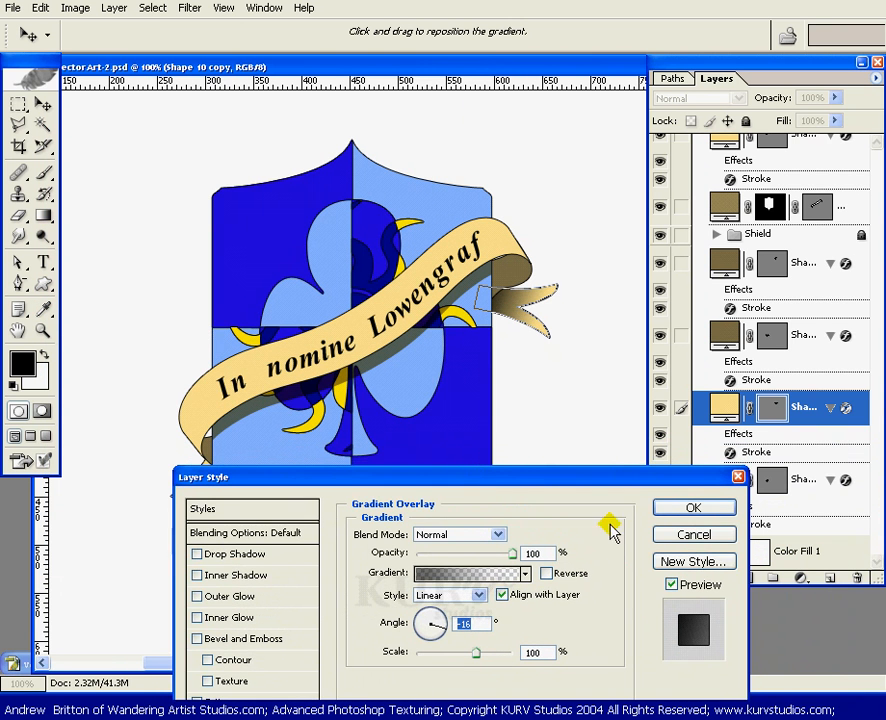
click(700, 563)
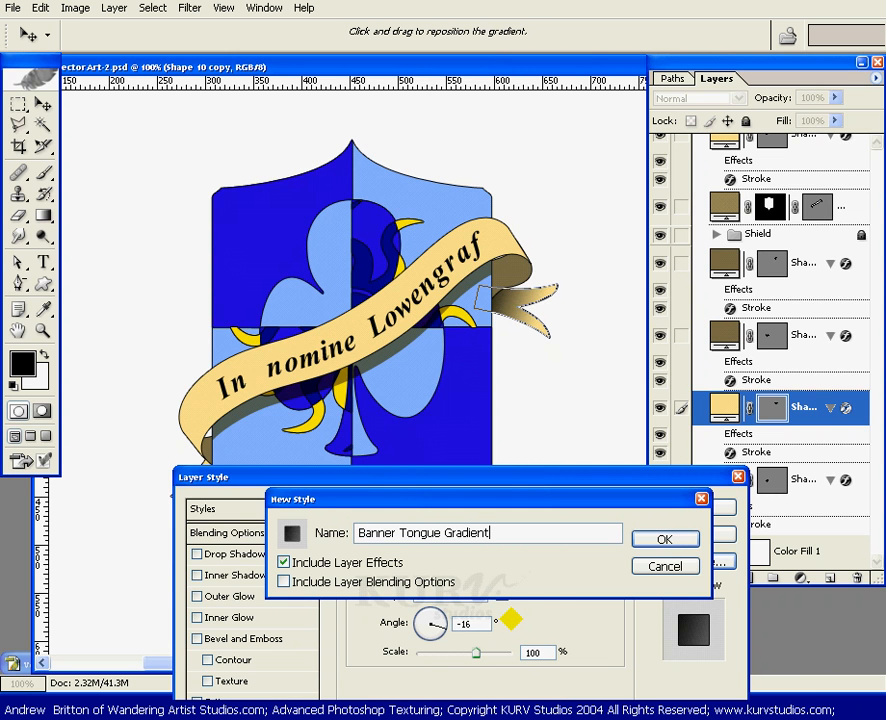
key(Return)
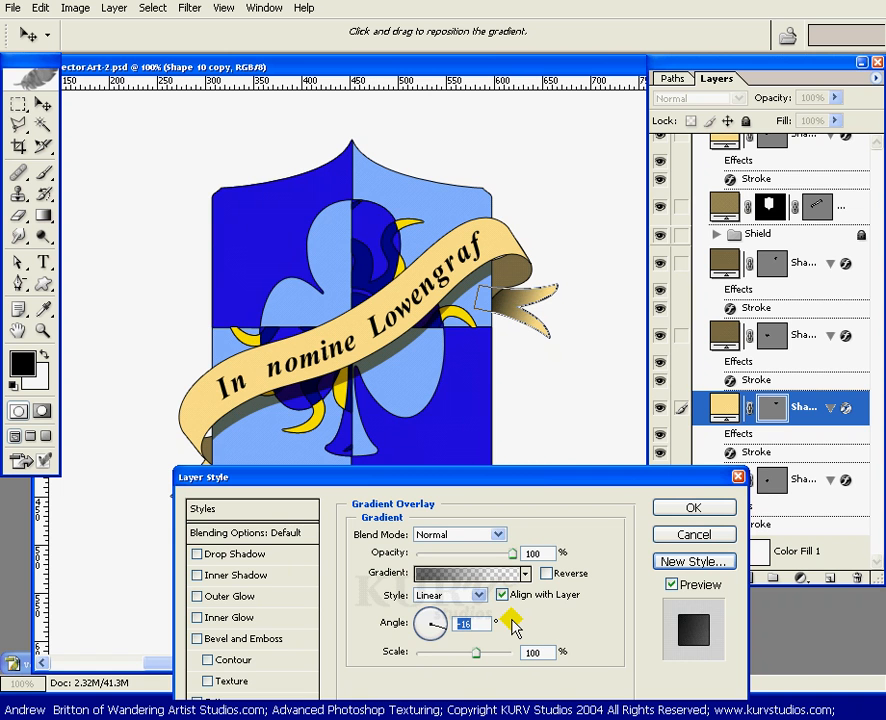
click(694, 508)
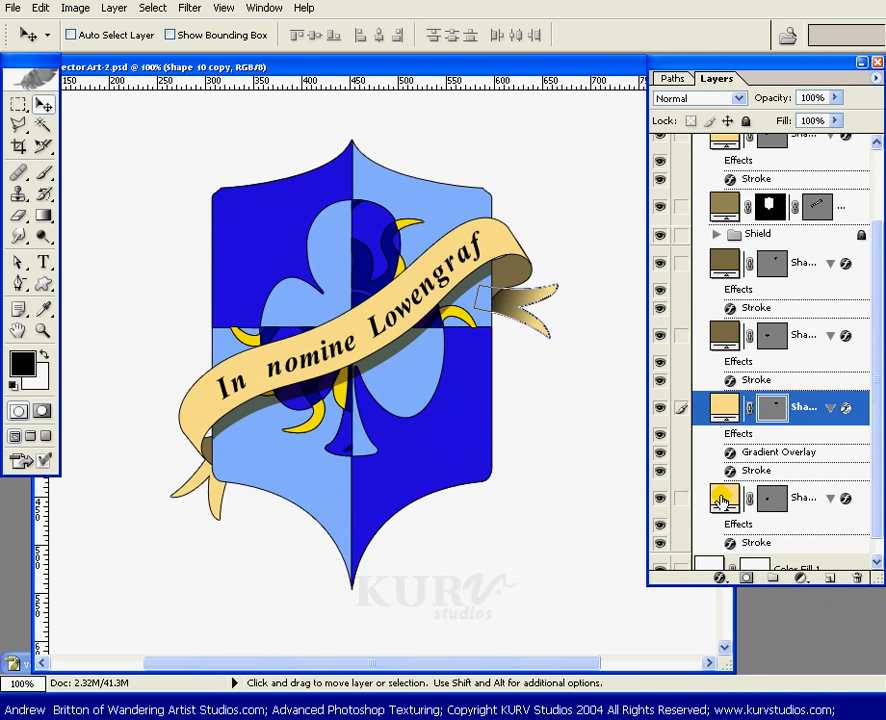
Step: Apply the saved Banner Tongue Gradient style to the left banner tail layer, Shape 10
click(720, 500)
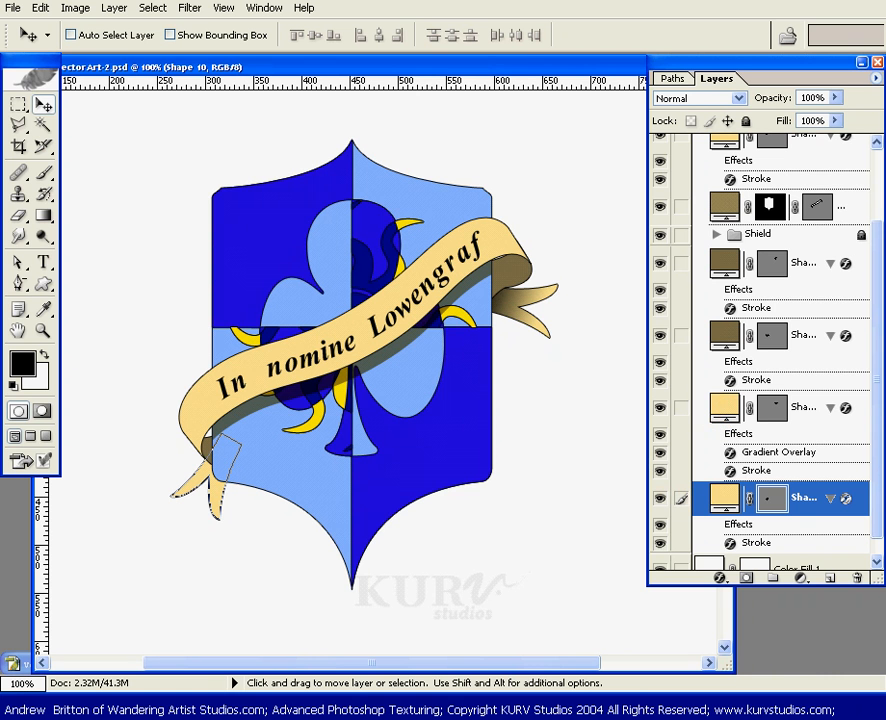
drag(882, 88, 526, 63)
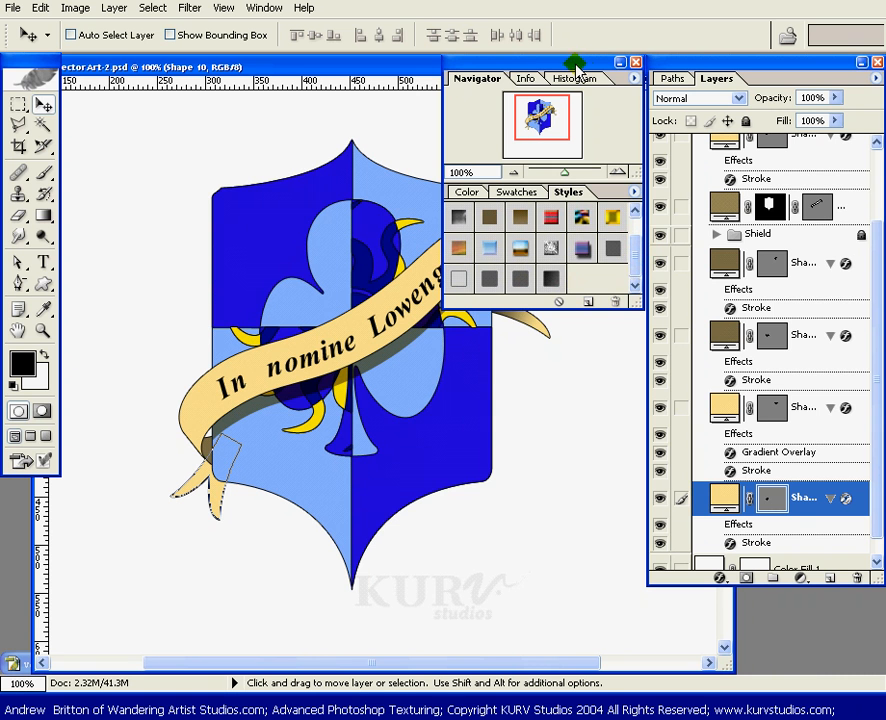
drag(583, 61, 569, 385)
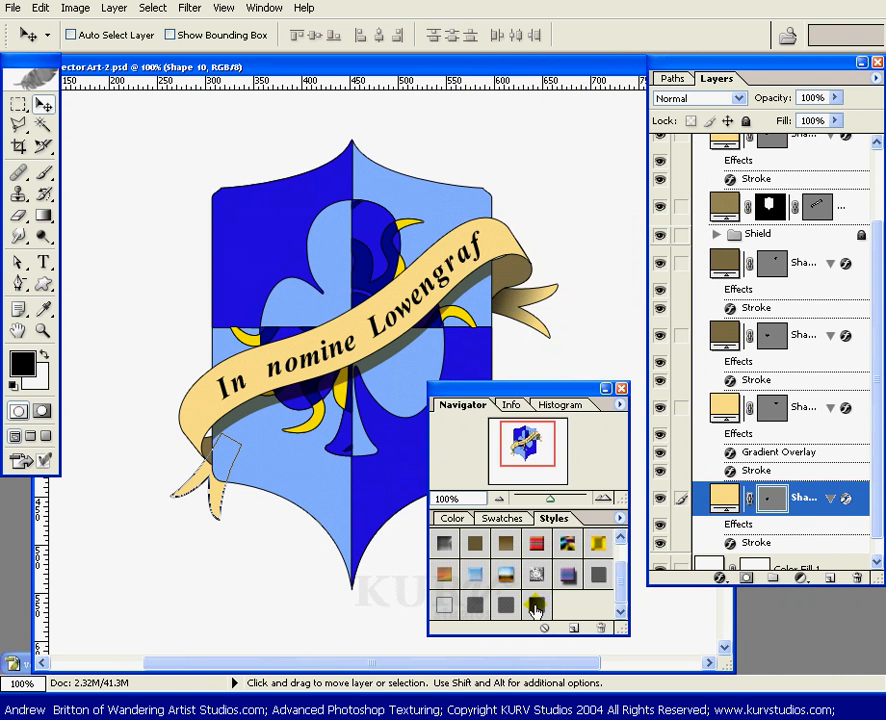
click(537, 604)
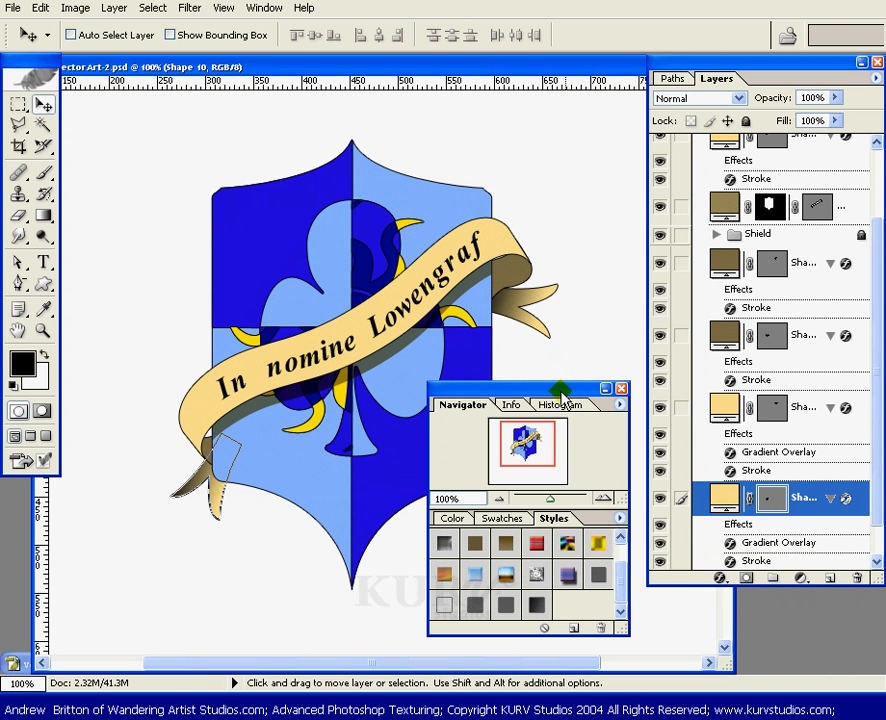
Step: Try several other preset styles on the left banner tail and look through the available style libraries
click(537, 546)
click(567, 548)
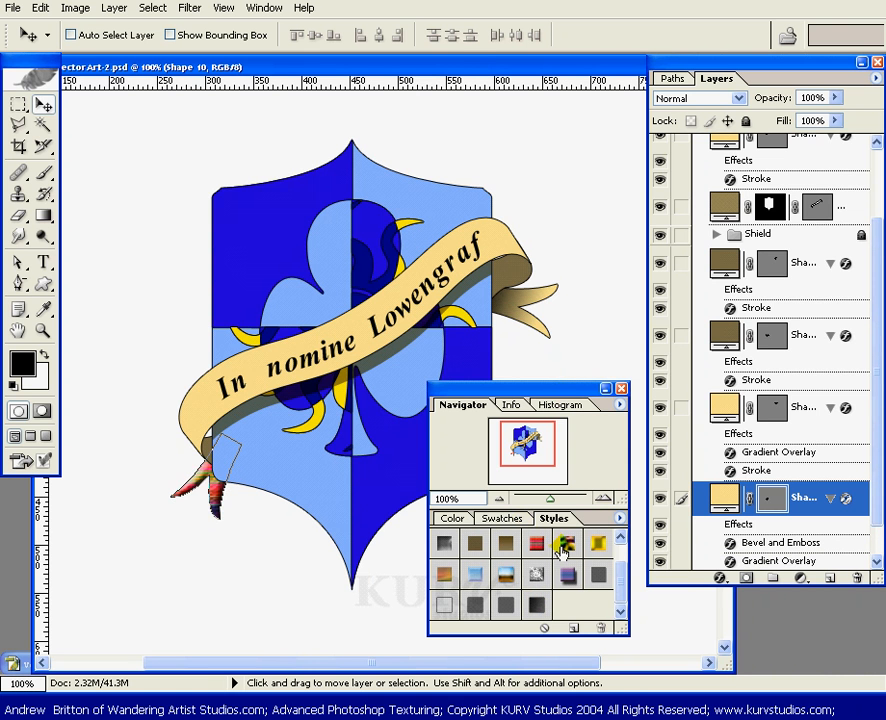
click(445, 575)
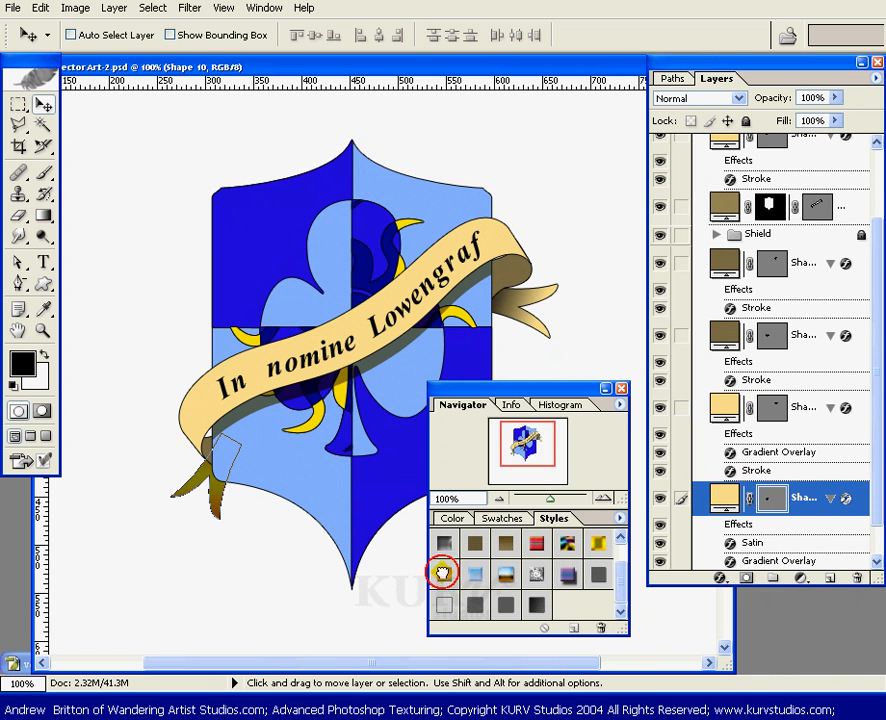
click(486, 573)
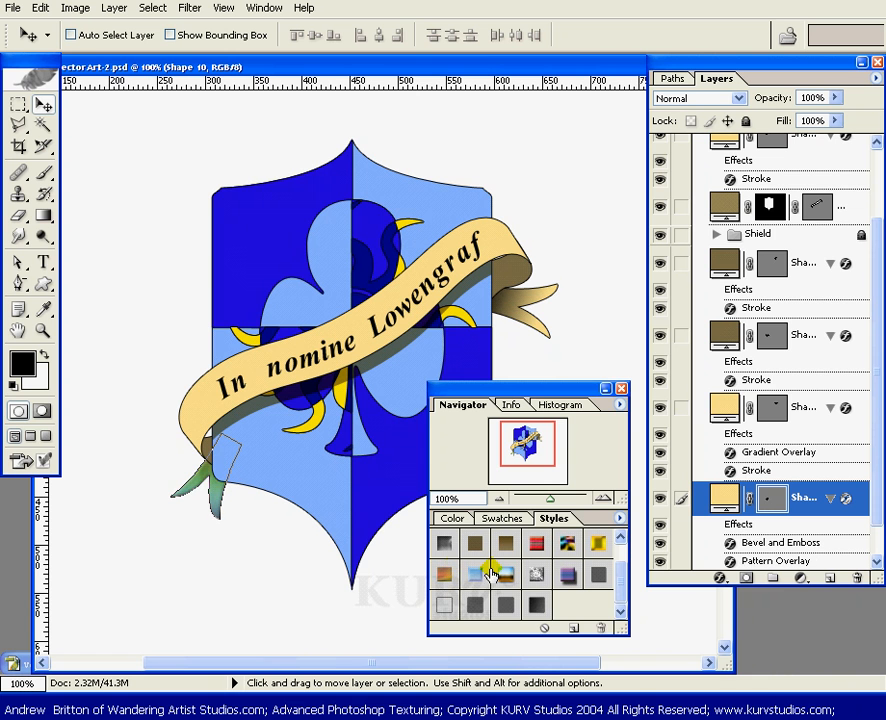
click(620, 516)
drag(572, 390, 528, 62)
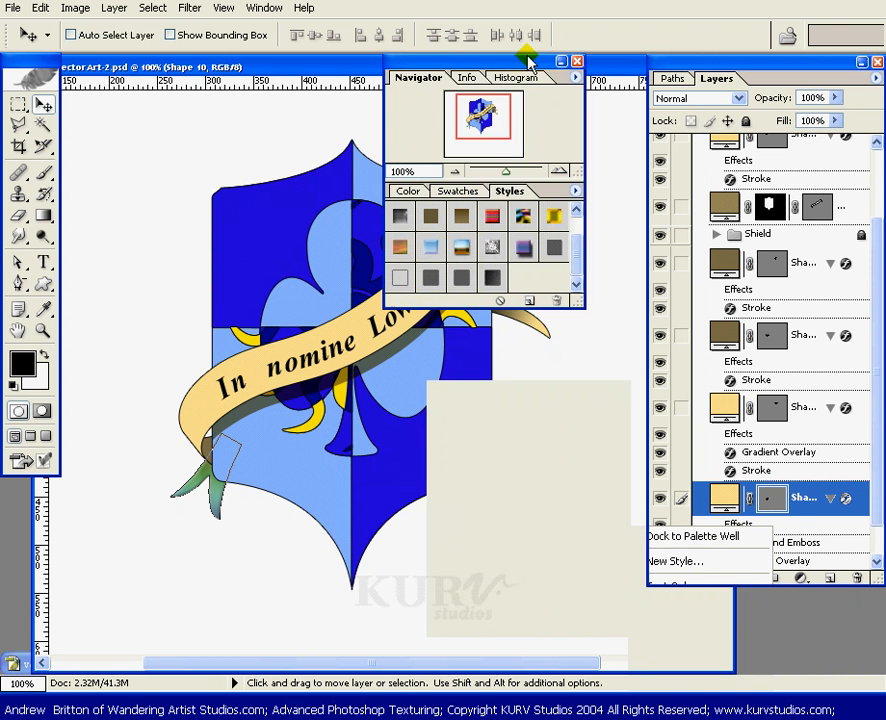
click(575, 191)
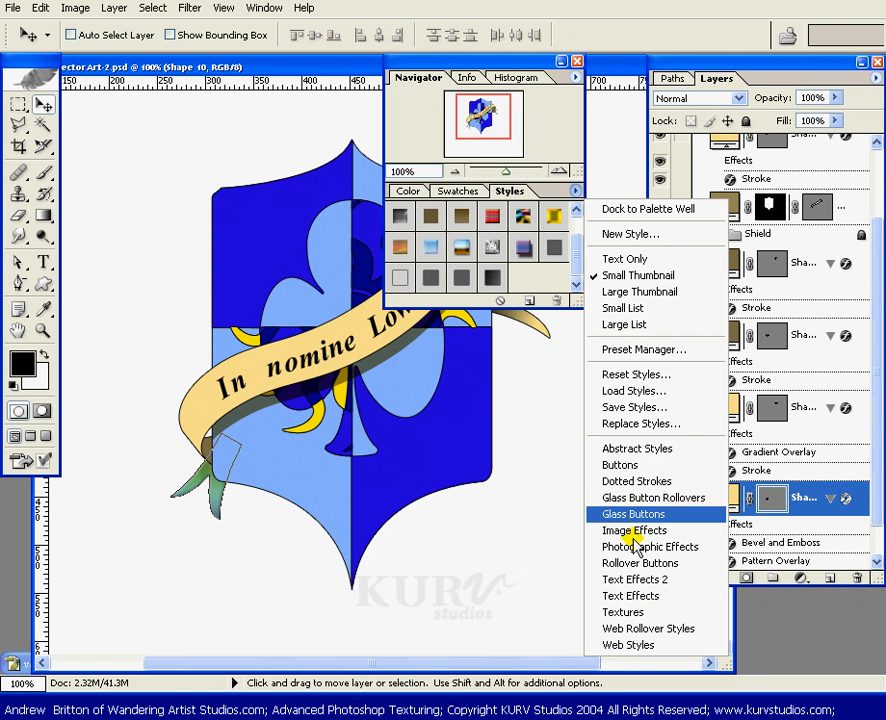
click(409, 138)
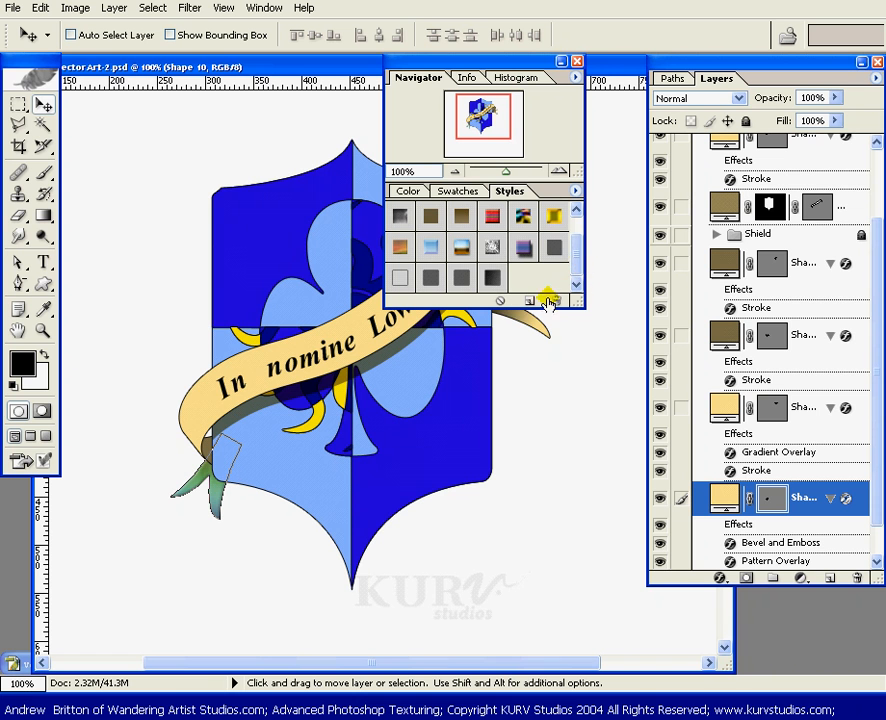
Step: Reapply the Banner Tongue Gradient style to the left banner tail and set its gradient overlay angle to -120°
click(489, 278)
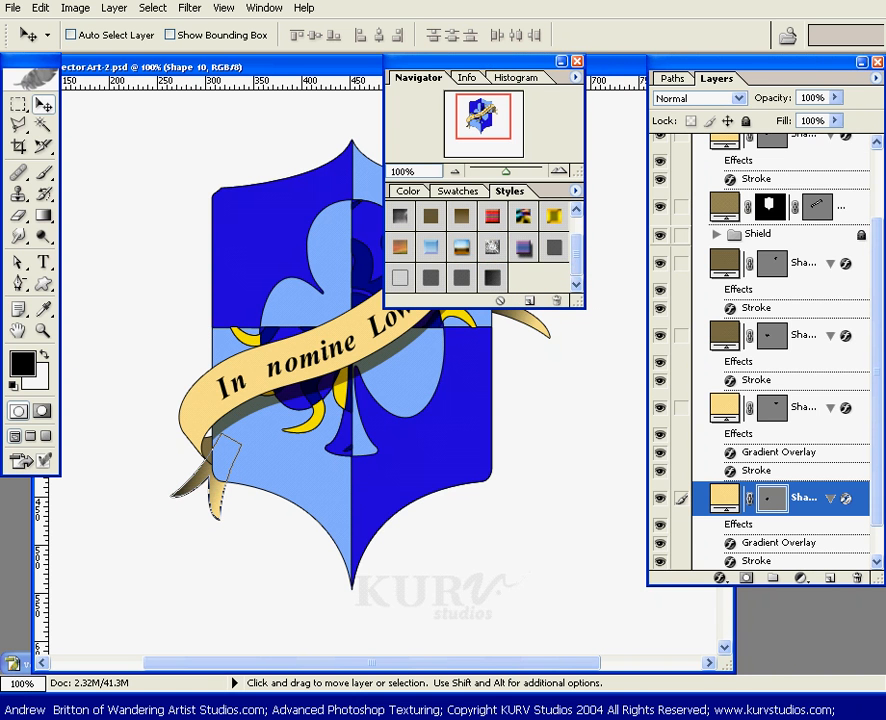
click(577, 61)
drag(879, 482, 879, 512)
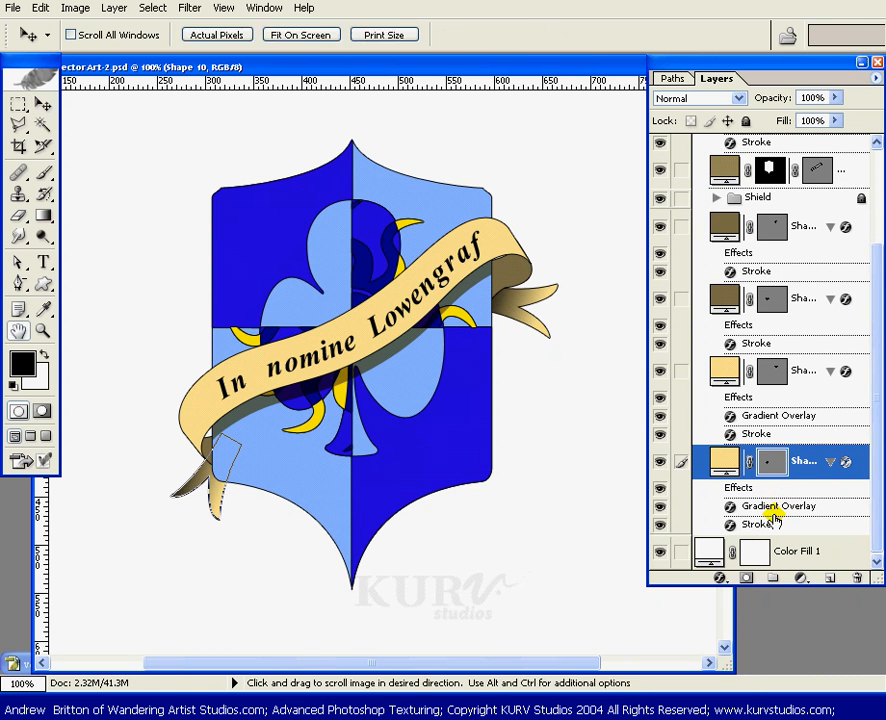
double_click(777, 505)
drag(538, 485, 757, 486)
drag(622, 624, 617, 645)
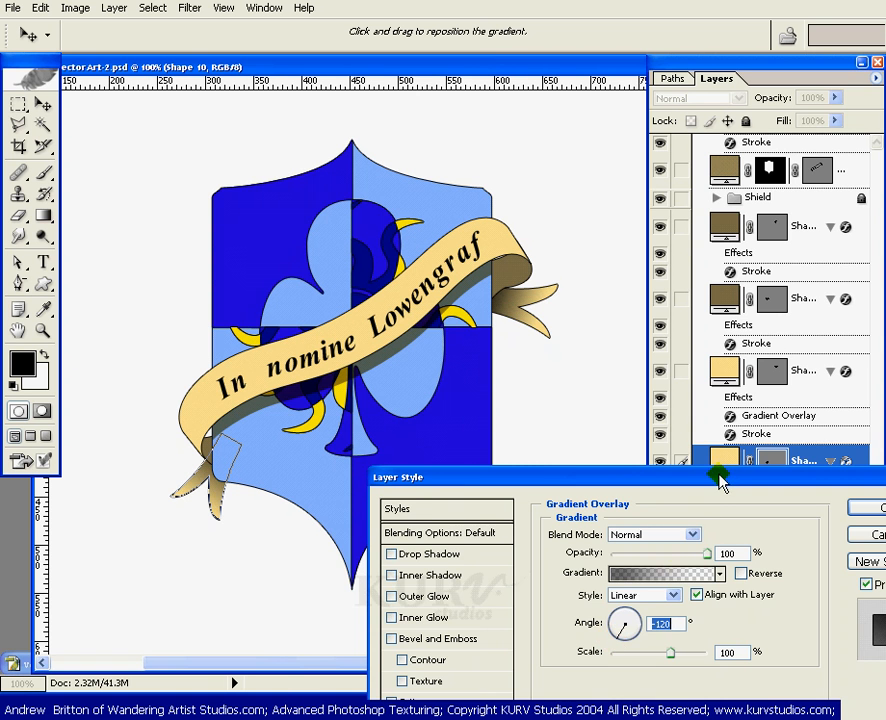
drag(722, 477, 616, 480)
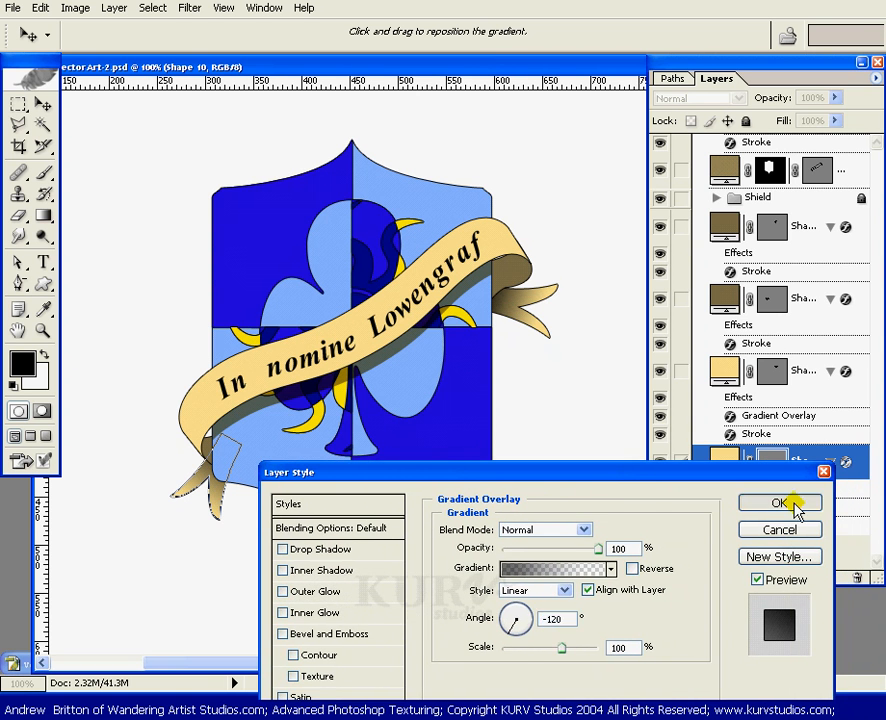
click(790, 505)
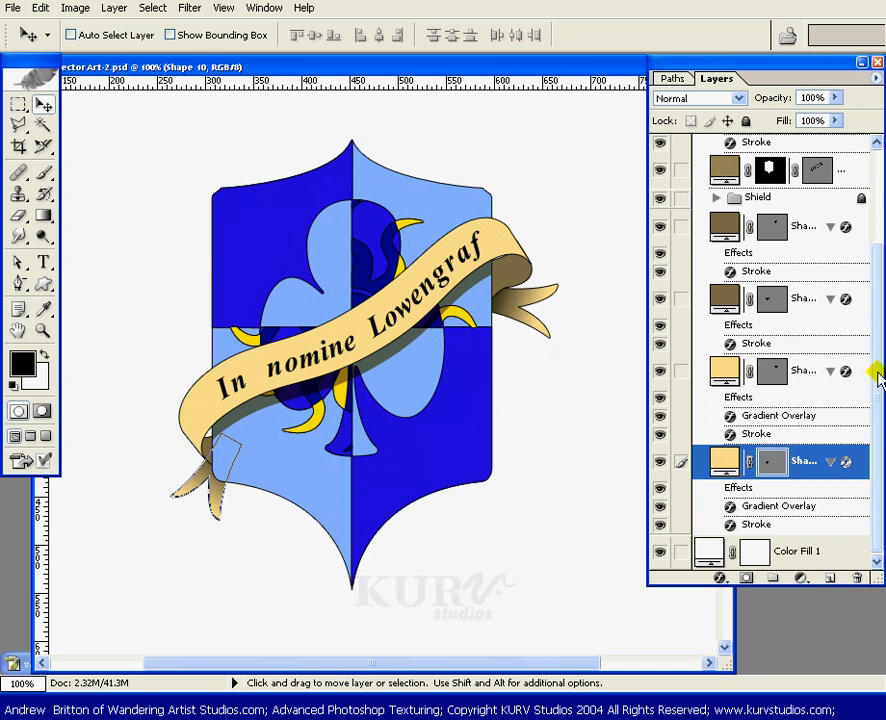
Step: Add a gradient overlay to the main banner layer, Shape 8 copy, using the Foreground to Transparent preset
drag(874, 362, 878, 303)
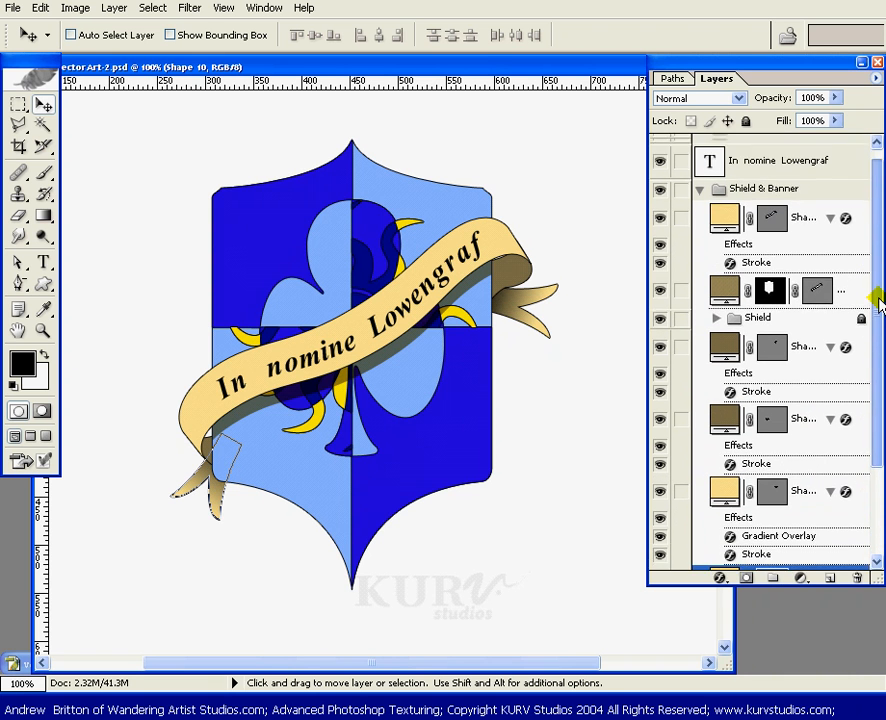
click(726, 224)
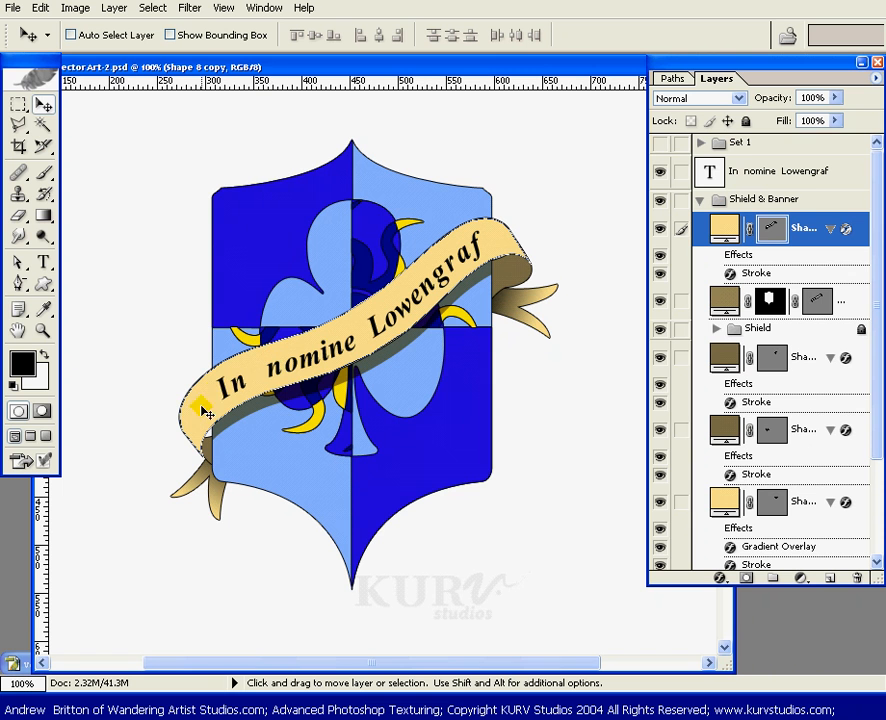
click(720, 578)
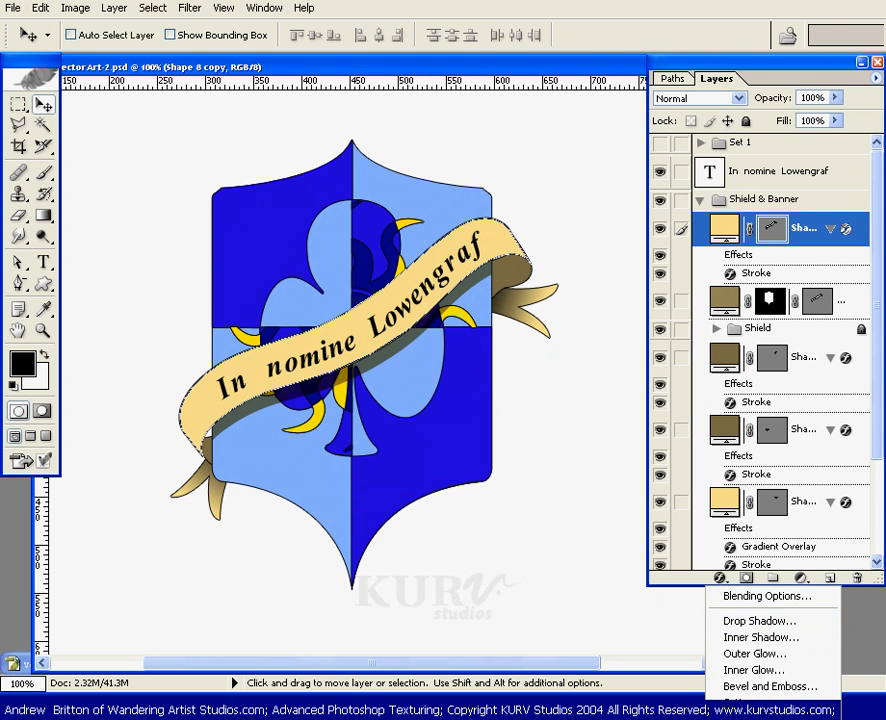
click(765, 716)
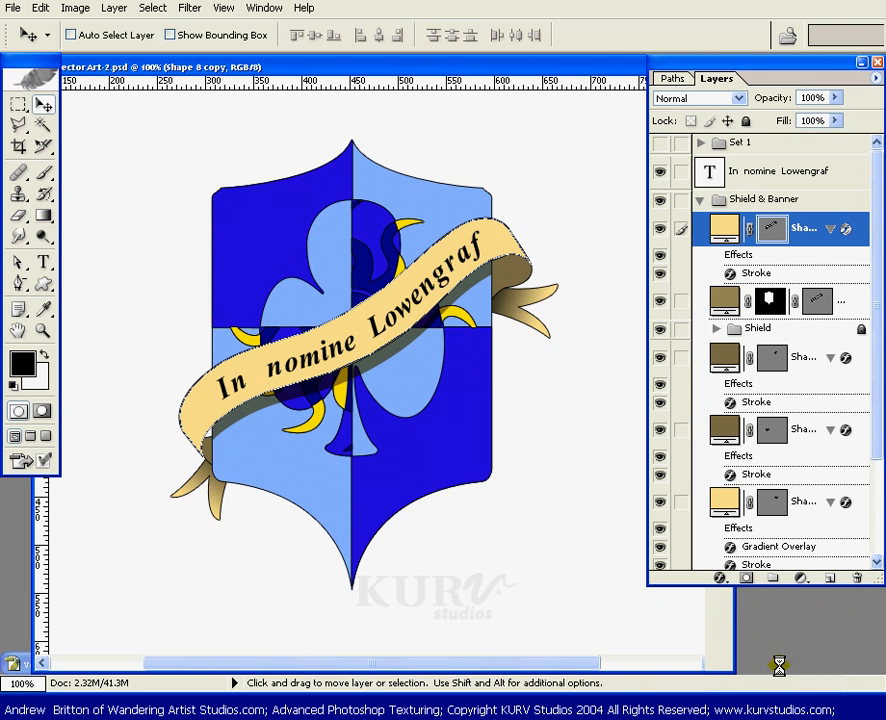
drag(582, 477, 660, 382)
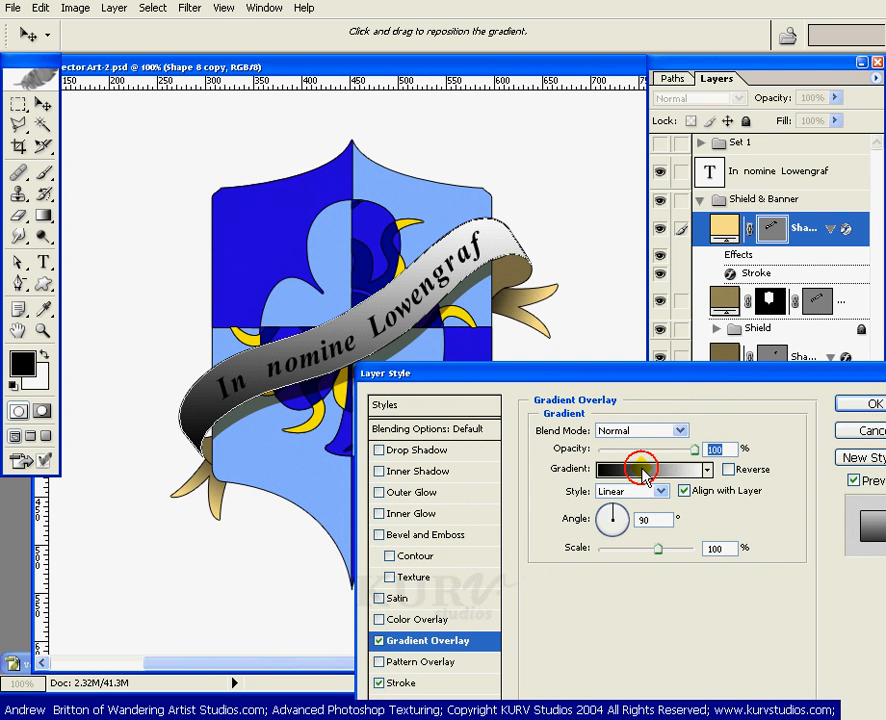
click(642, 475)
click(116, 174)
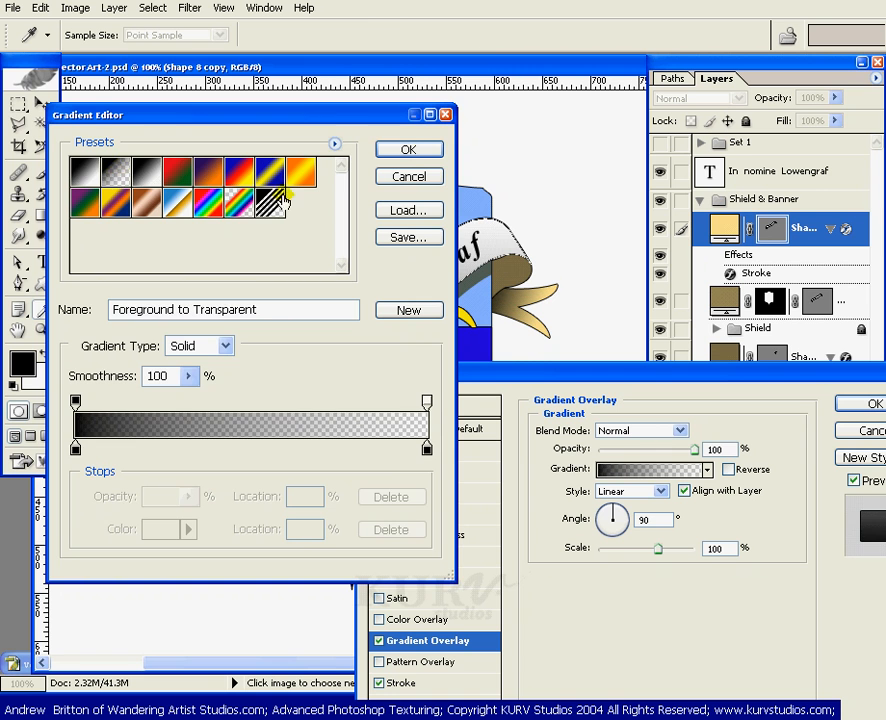
click(410, 150)
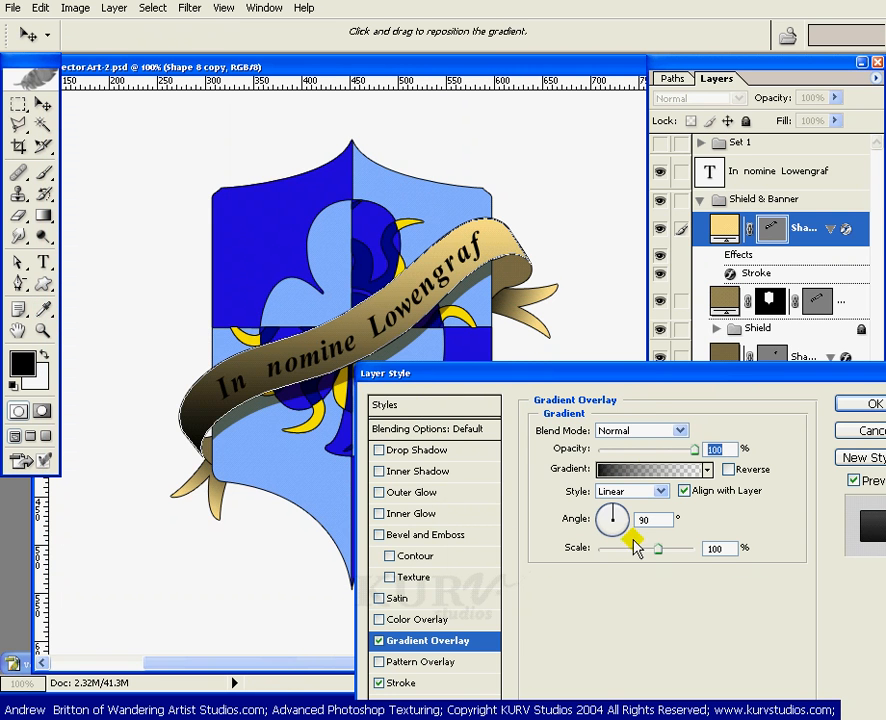
Step: Set the angle of the main banner's gradient overlay to 36°
click(648, 479)
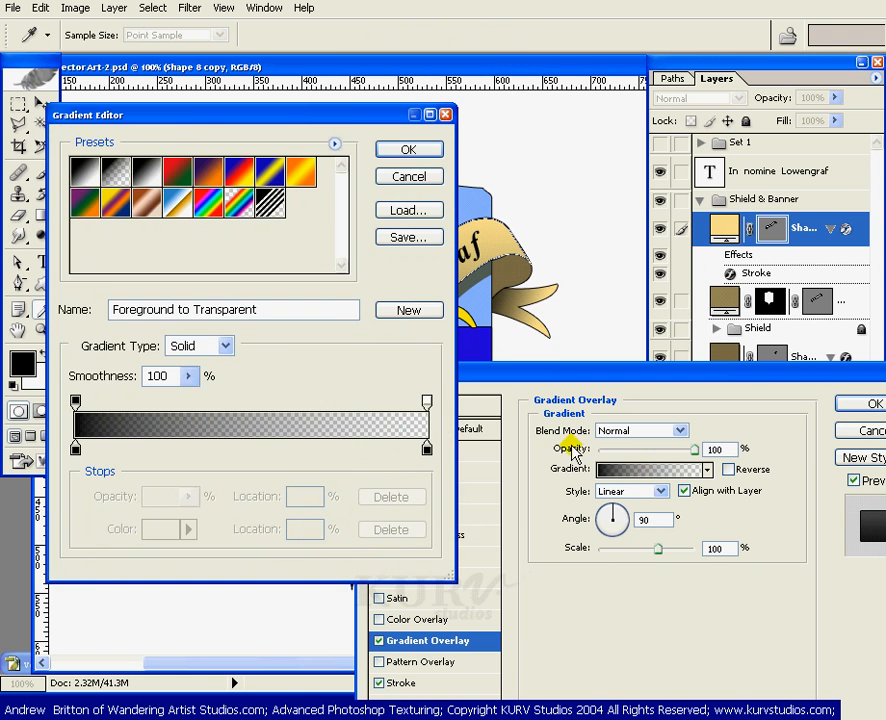
click(407, 179)
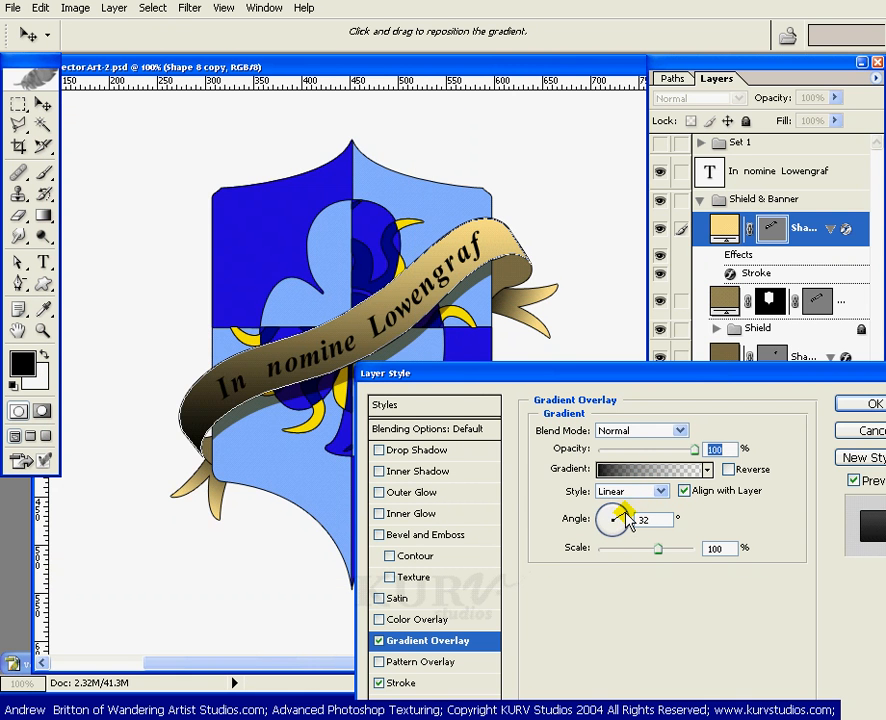
click(628, 514)
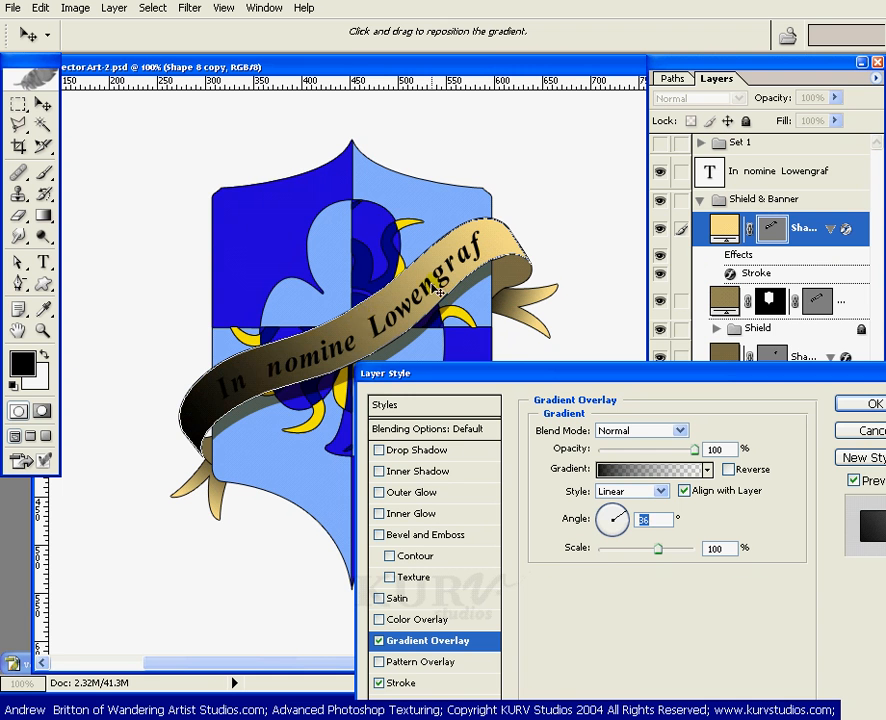
Step: Edit the overlay's gradient with the banner kept in view and lower the starting opacity stop to 52%
click(685, 469)
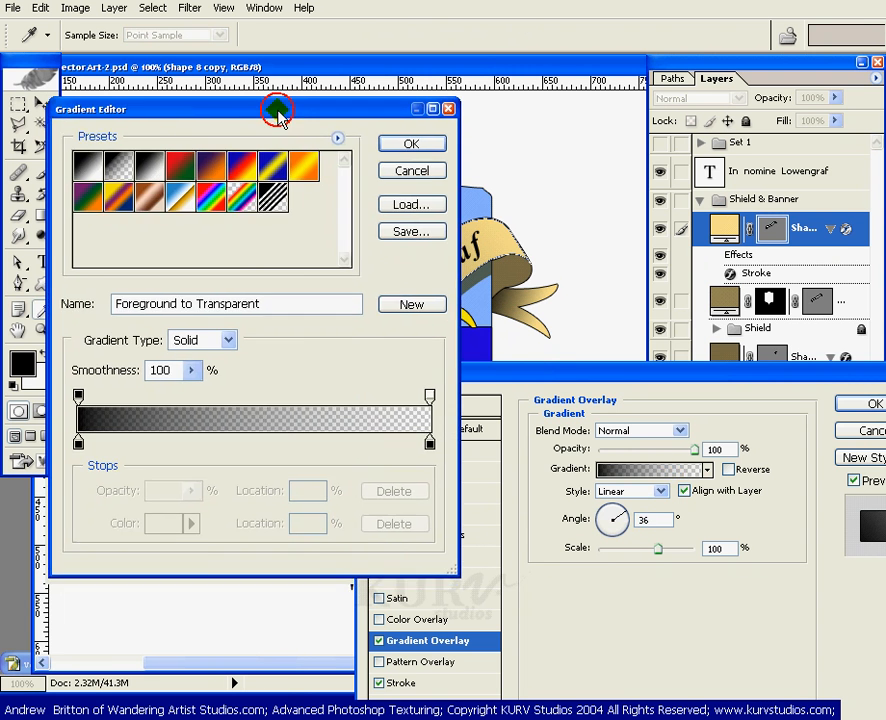
drag(276, 113, 570, 208)
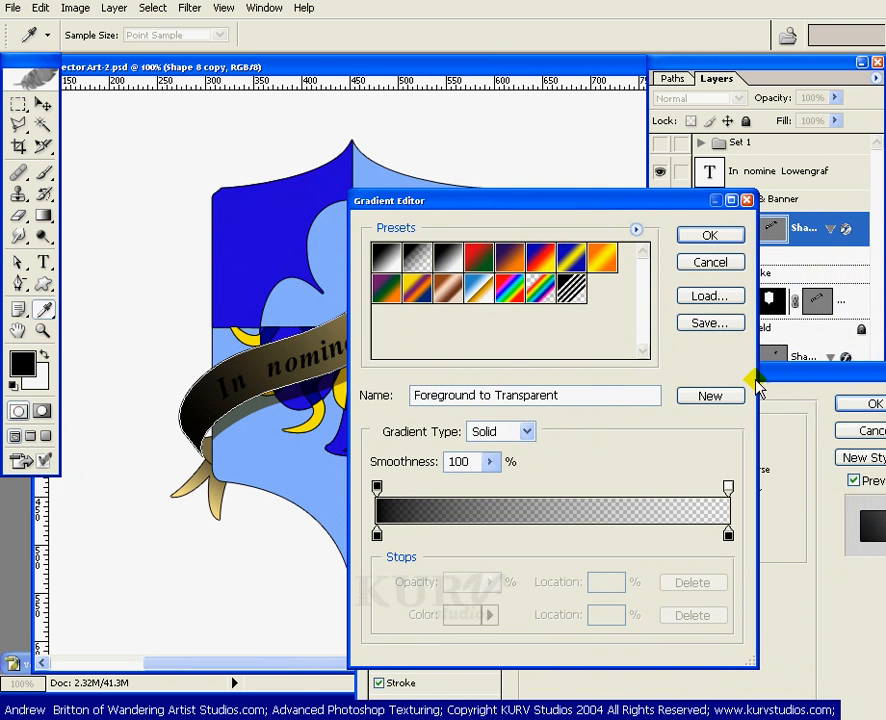
click(777, 377)
drag(645, 206, 782, 225)
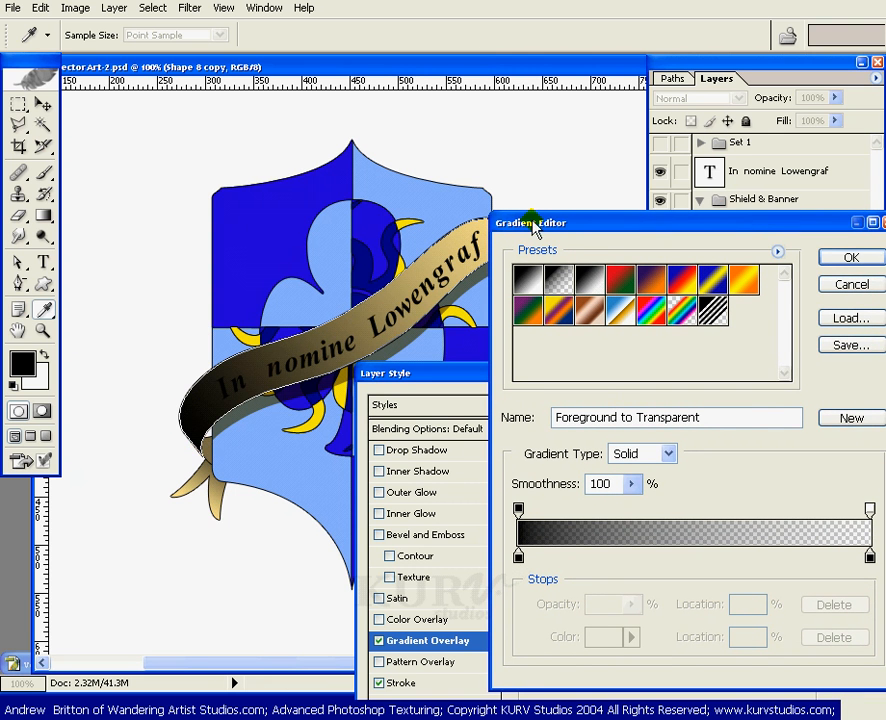
drag(540, 224, 585, 218)
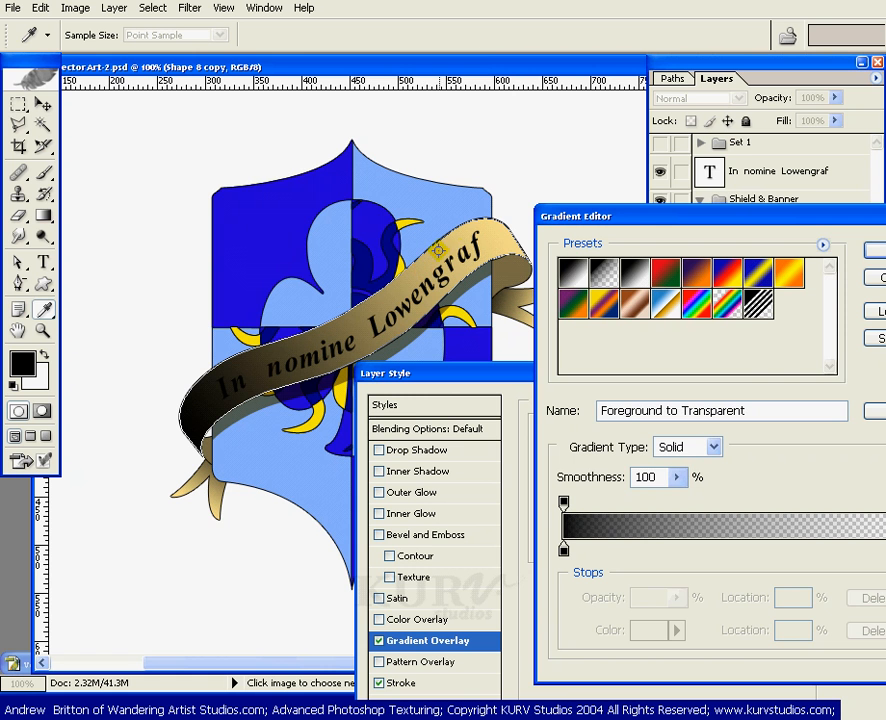
drag(655, 223, 589, 204)
click(500, 491)
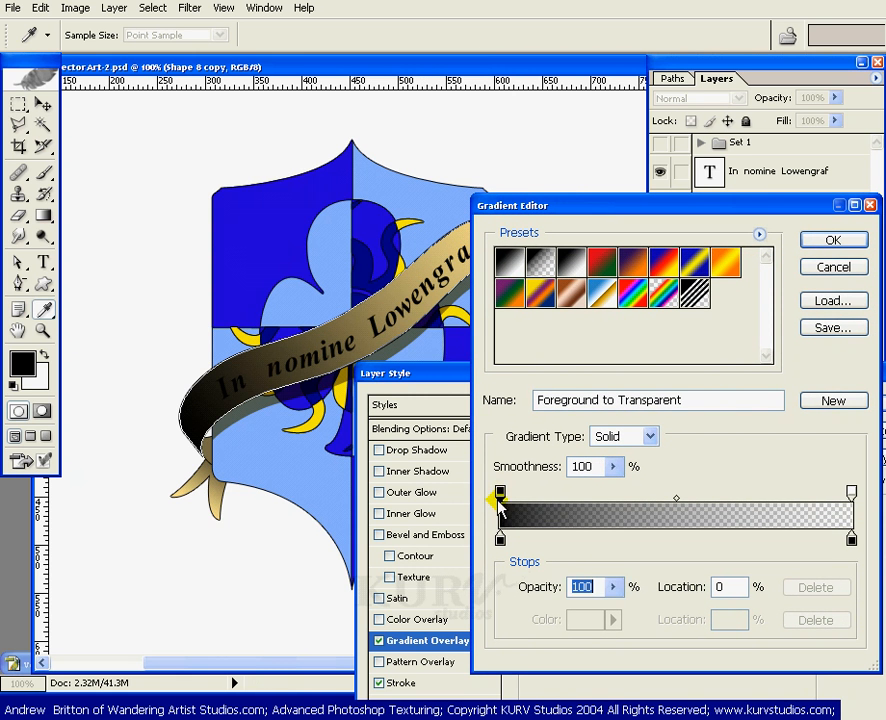
click(612, 587)
click(560, 608)
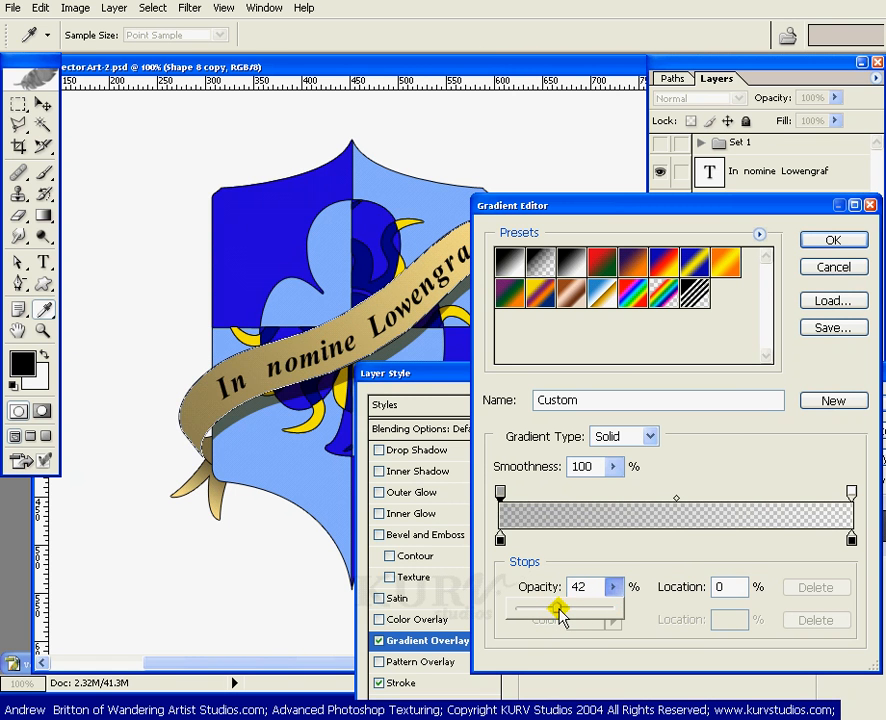
drag(557, 607, 560, 608)
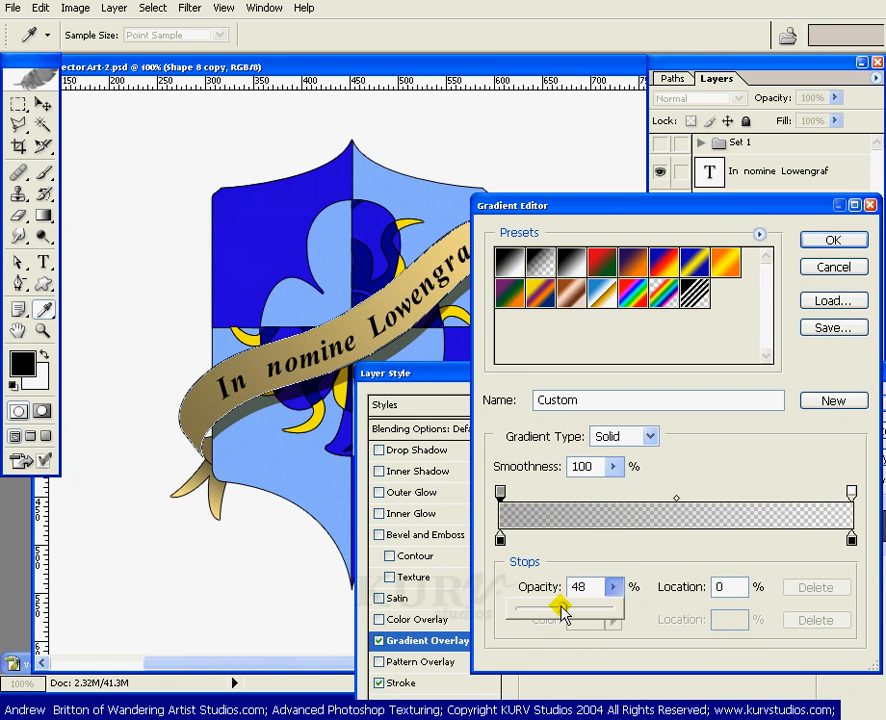
click(681, 208)
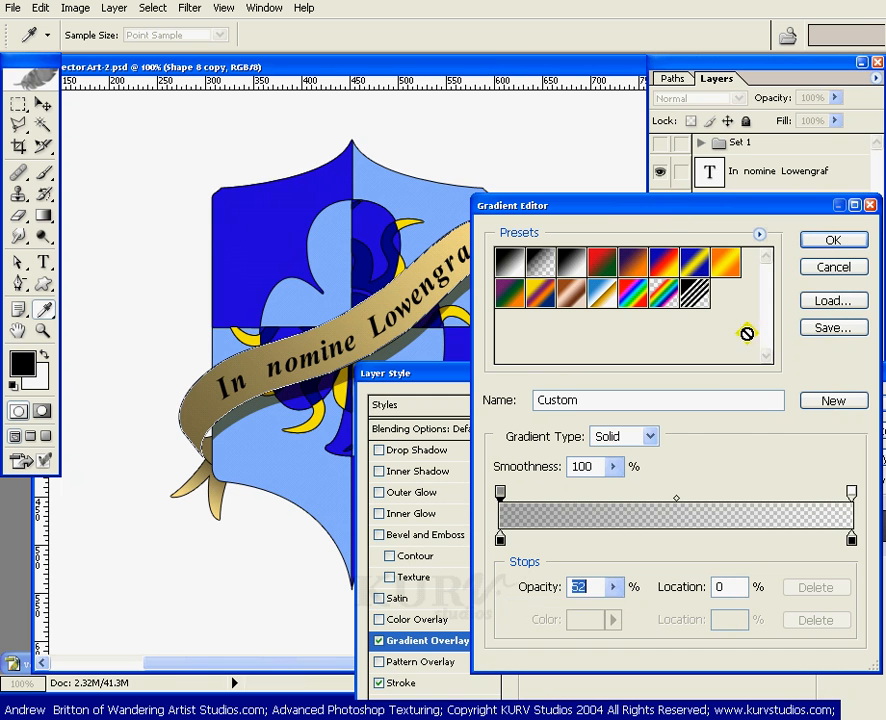
Step: Match the gradient's ending opacity stop to the starting one by setting it to 52%
click(851, 493)
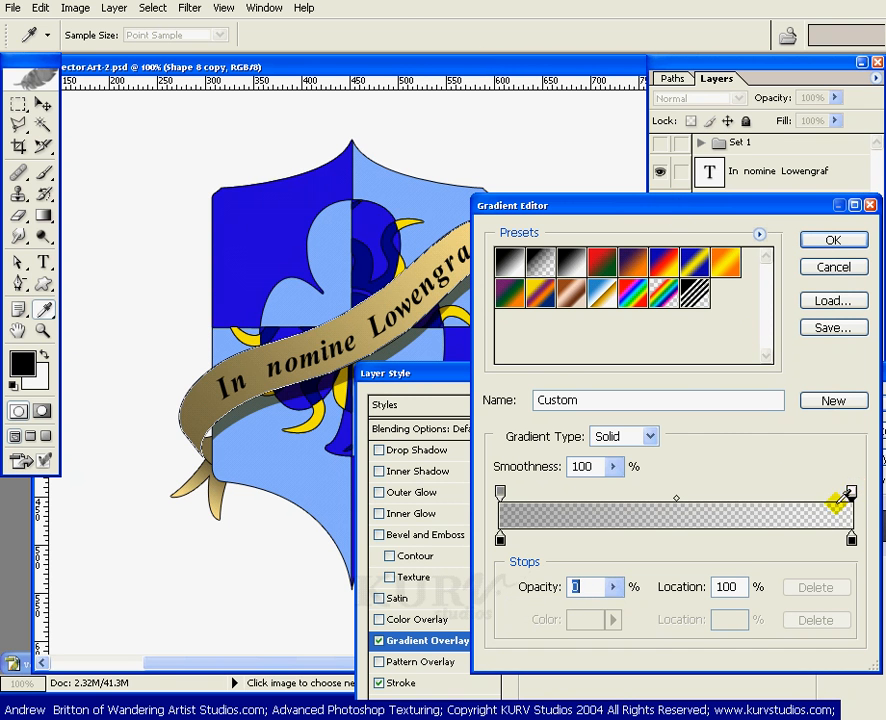
click(613, 587)
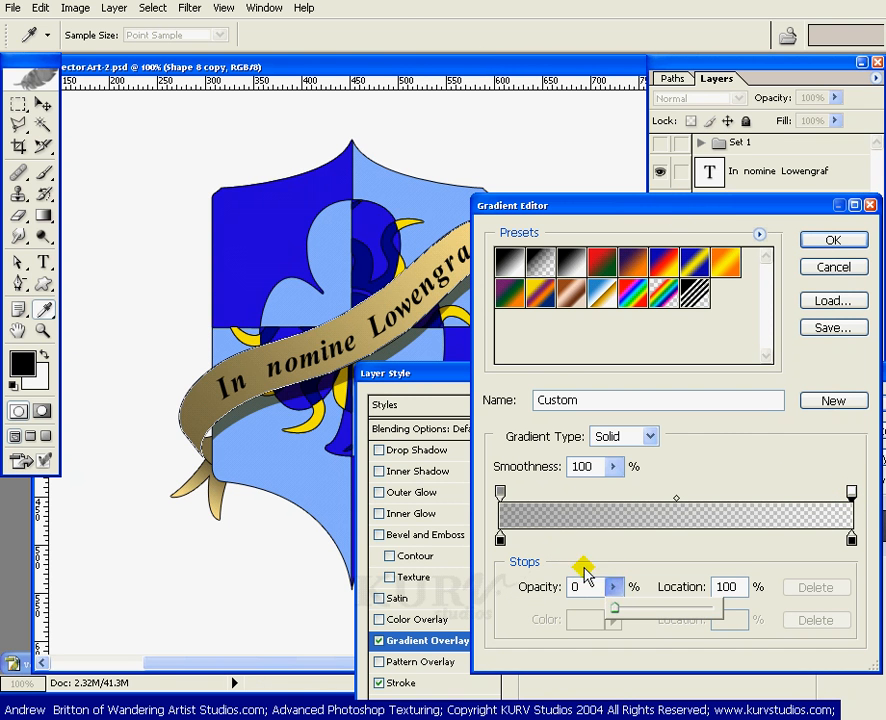
click(500, 491)
click(613, 587)
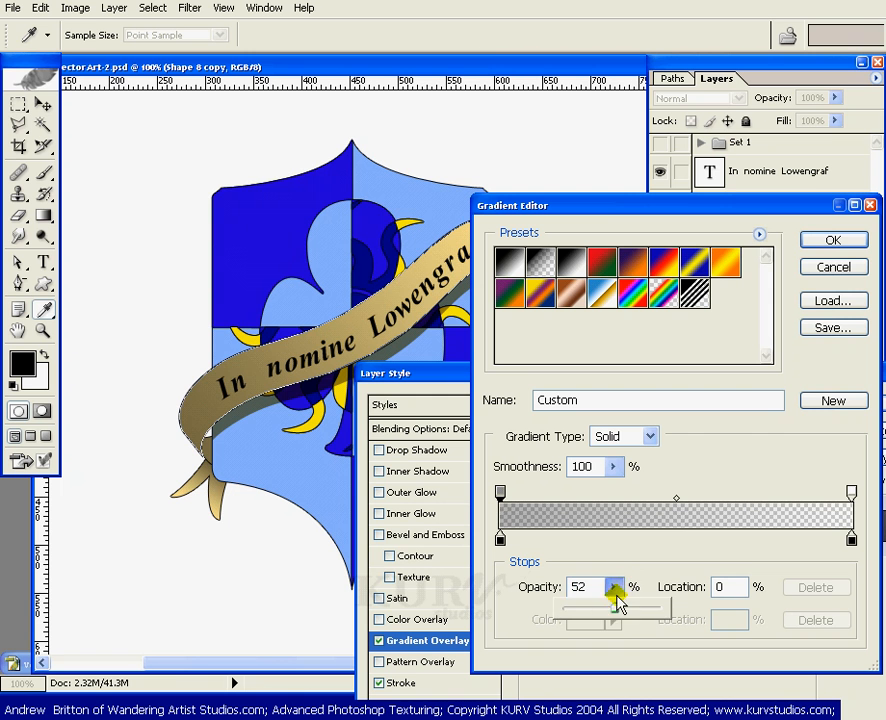
click(851, 489)
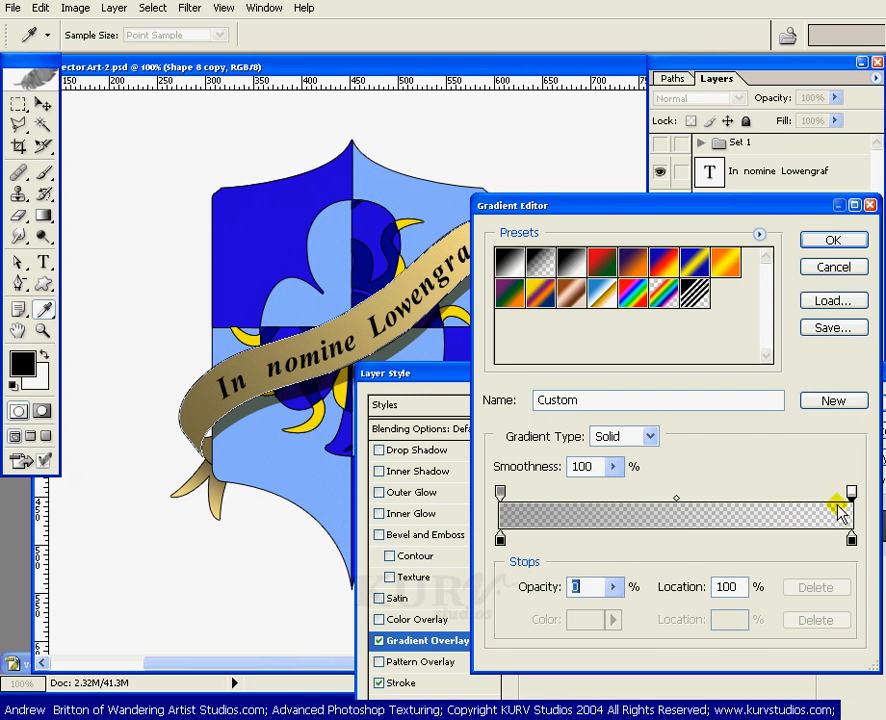
text(52)
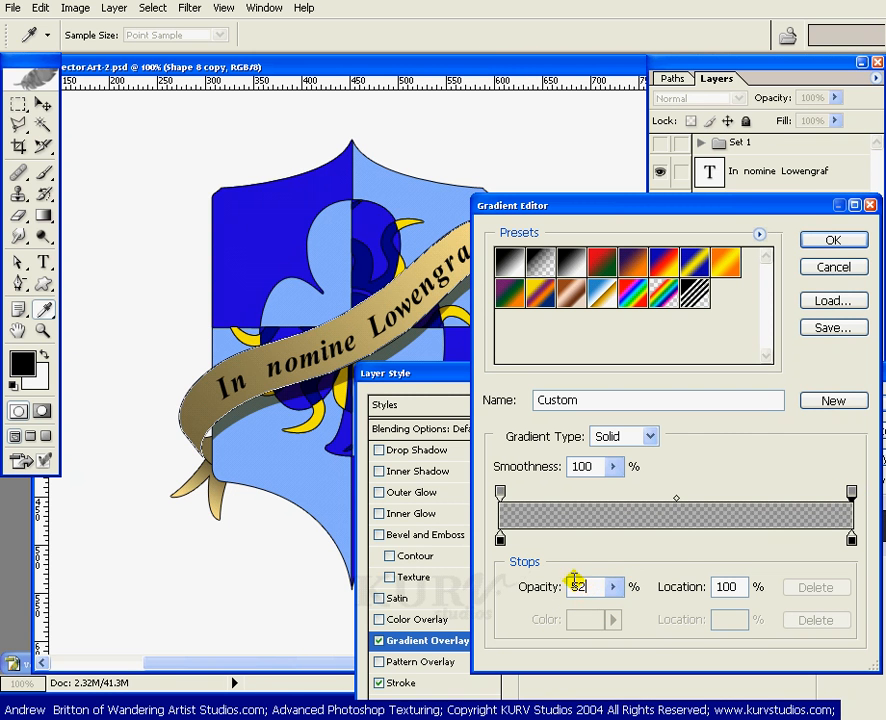
Step: Add two opacity stops to the gradient: 0% opacity at location 14% and 52% opacity at location 41%
click(551, 492)
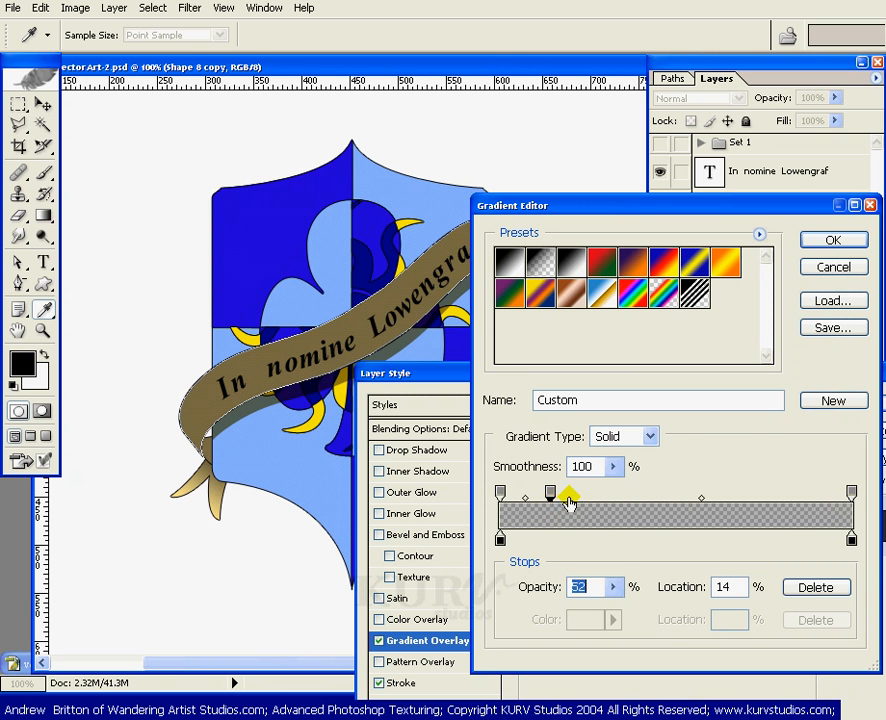
click(613, 587)
drag(580, 612, 550, 610)
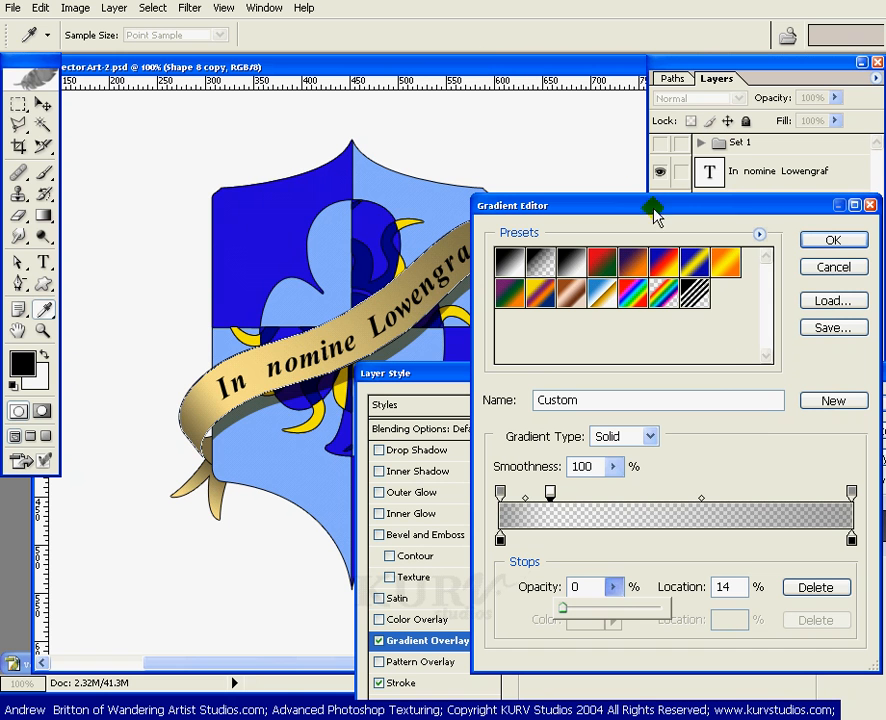
click(642, 492)
double_click(585, 587)
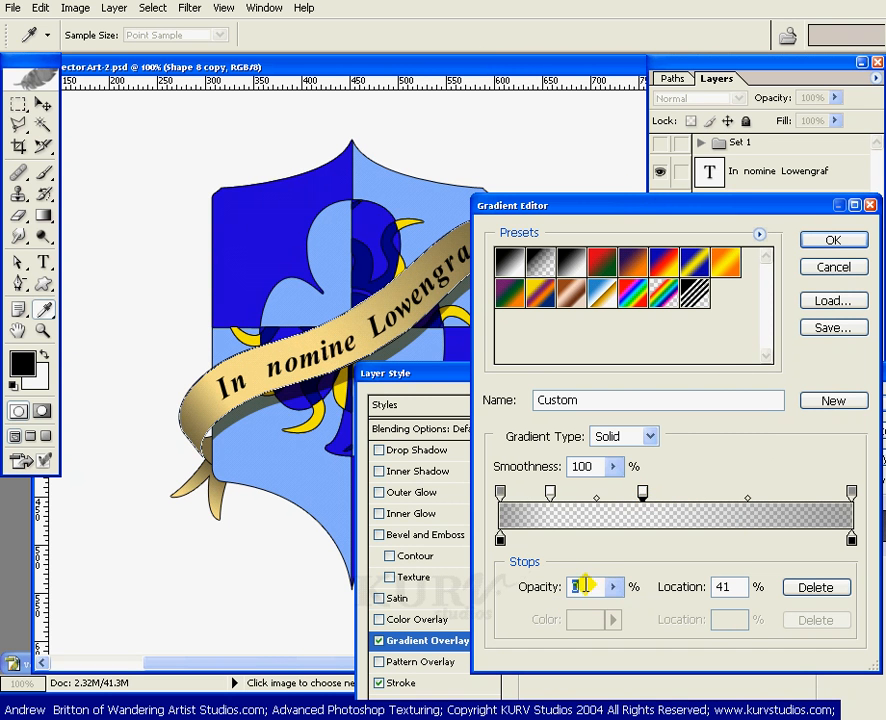
text(52)
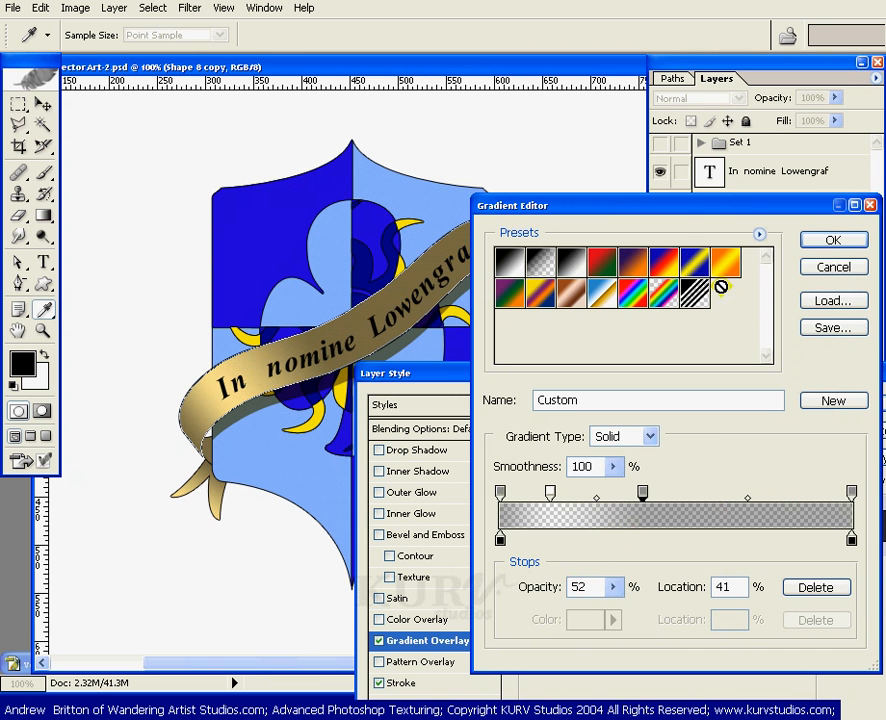
Step: Add another opacity stop at location 84% of the gradient and set its opacity to 0%
drag(680, 216, 683, 300)
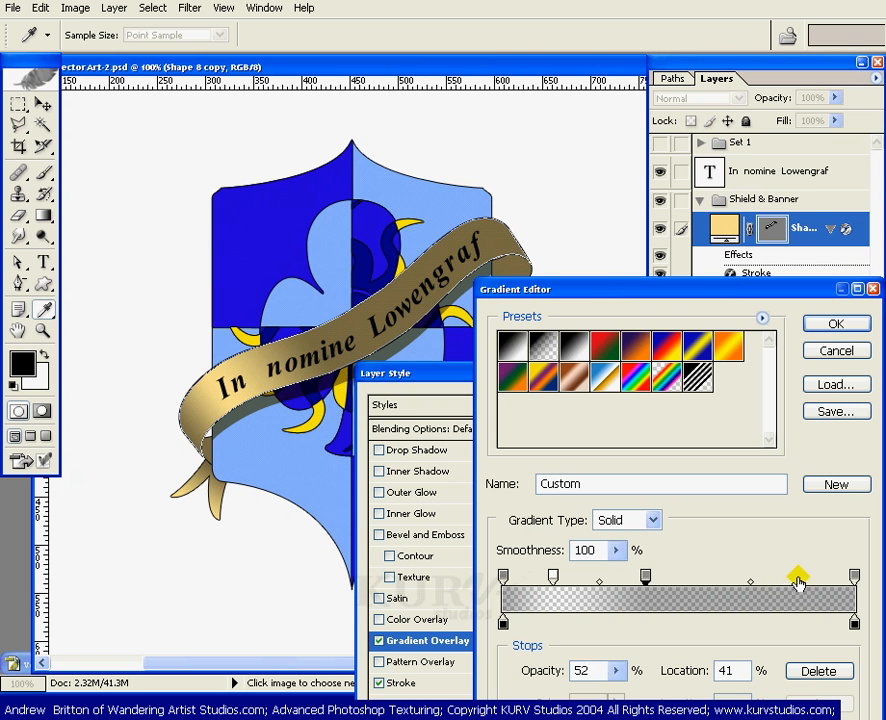
click(798, 579)
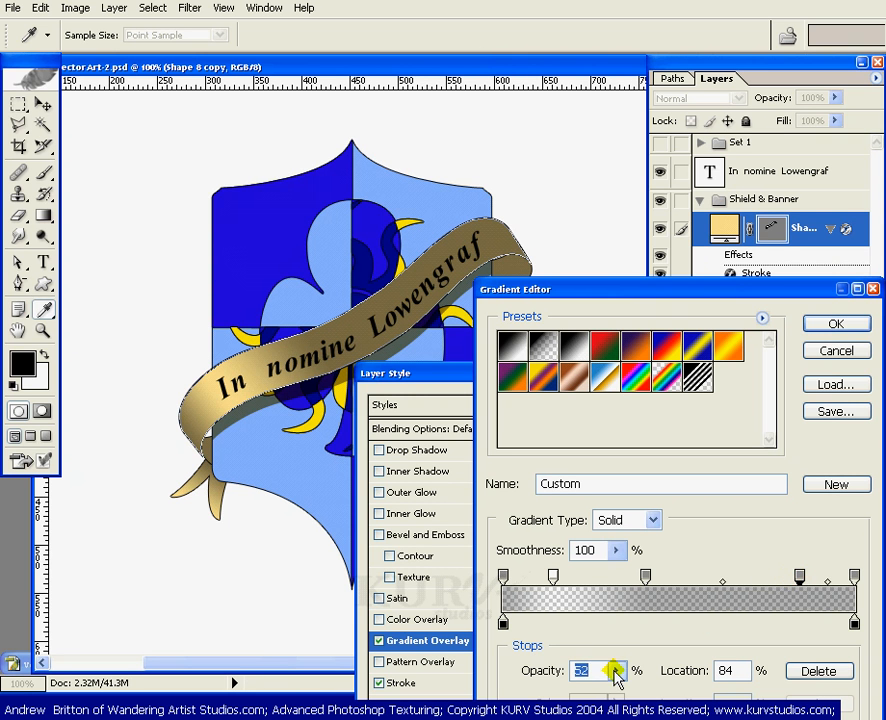
drag(615, 677, 562, 688)
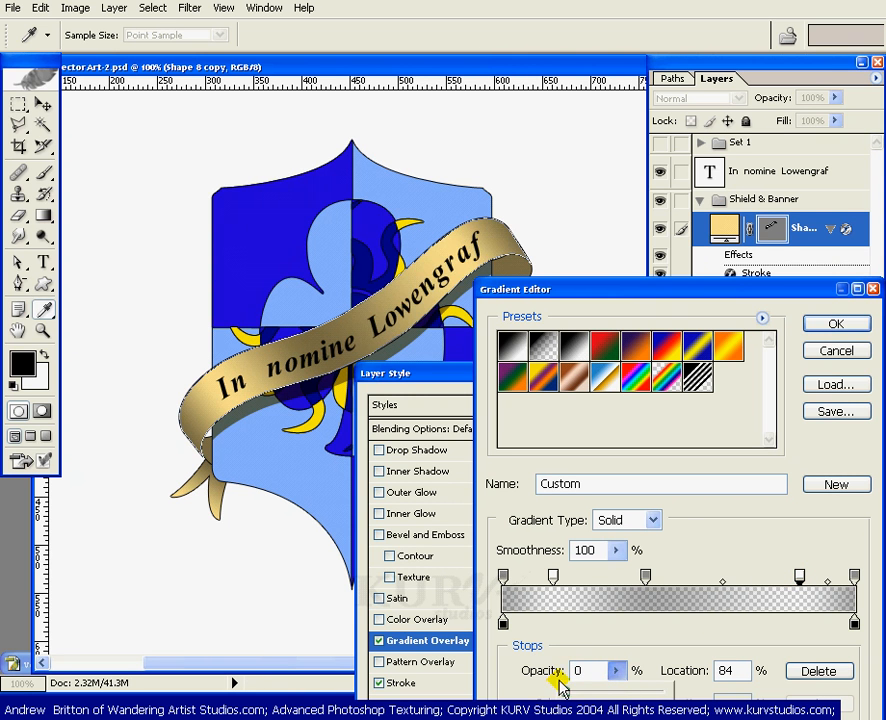
Step: Reduce the middle opacity stop at location 41% to 20% opacity and shift the transparent stop near the gradient's end to location 86%
click(645, 577)
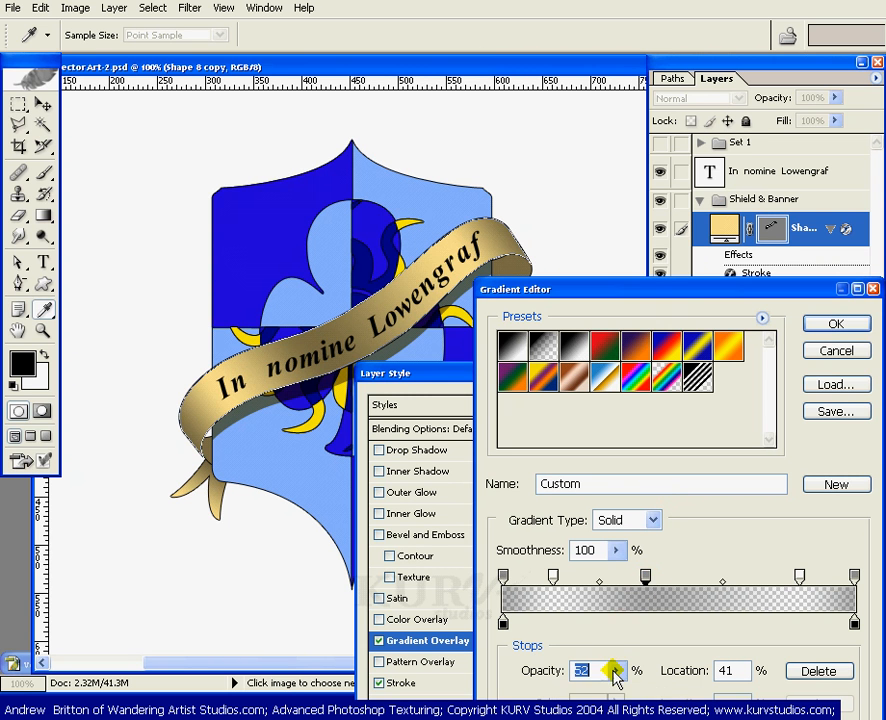
drag(615, 670, 594, 692)
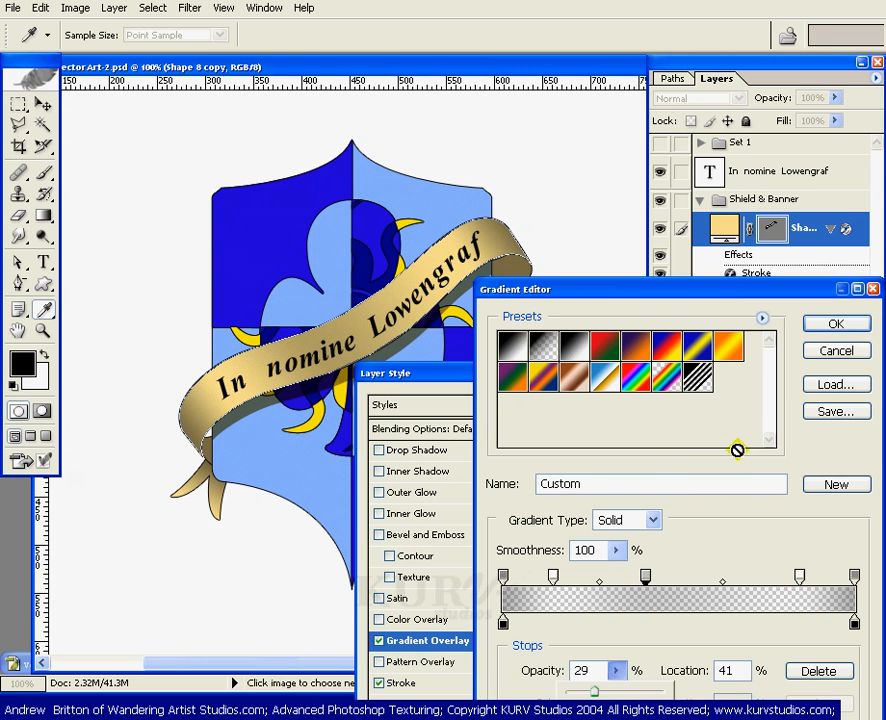
click(799, 577)
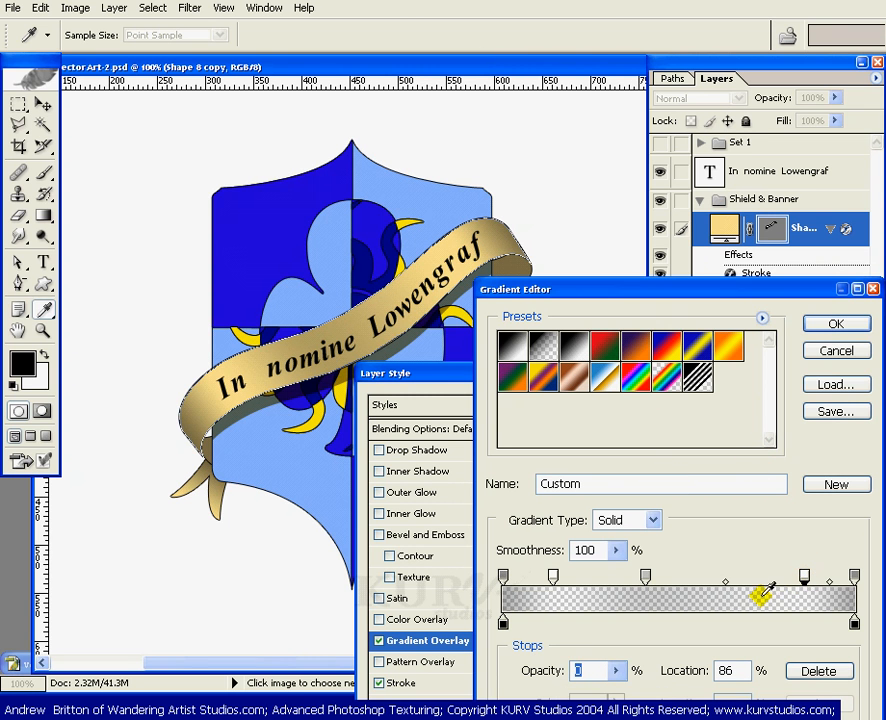
click(646, 576)
click(617, 671)
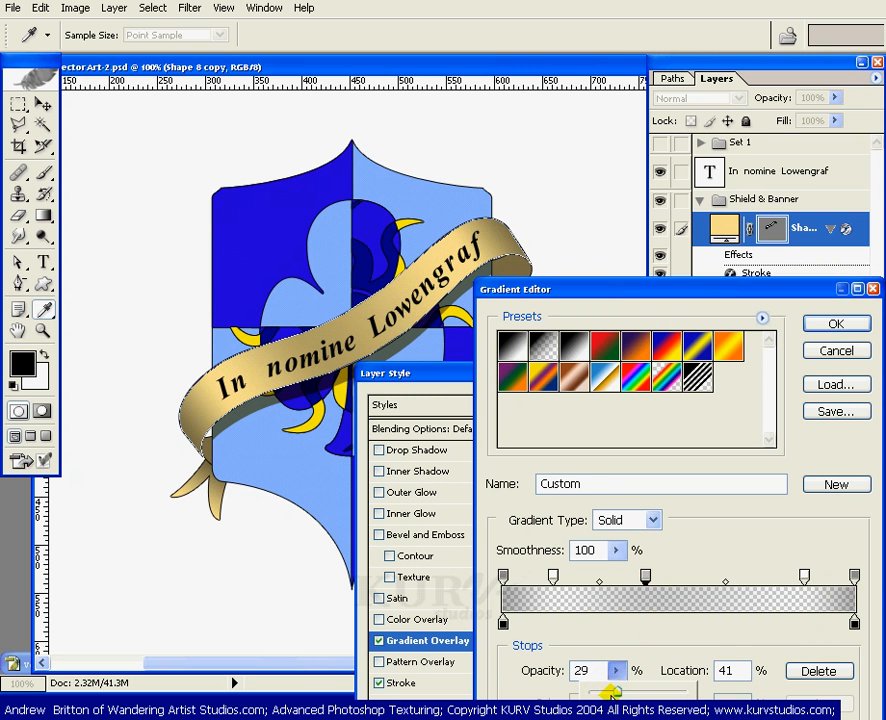
drag(610, 692, 607, 692)
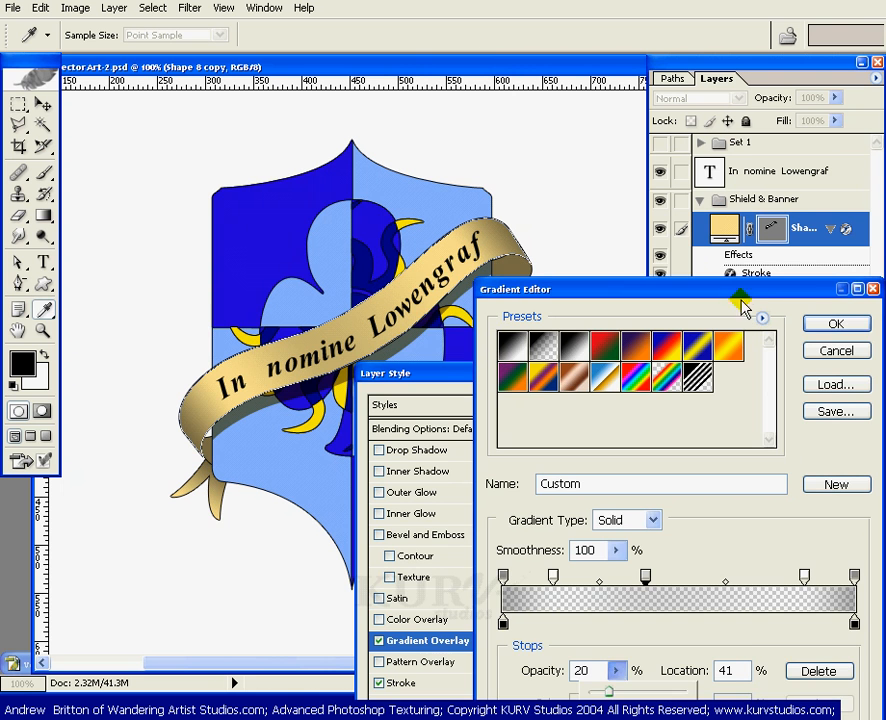
Step: Accept the edited gradient and apply the Gradient Overlay to the main banner layer
drag(696, 294, 658, 284)
click(786, 306)
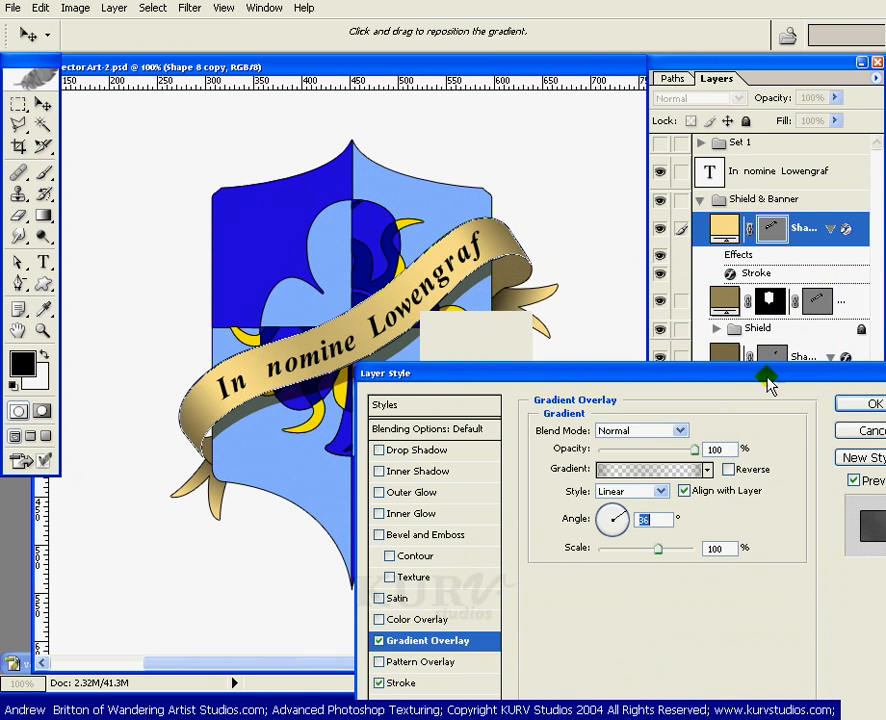
drag(770, 380, 709, 355)
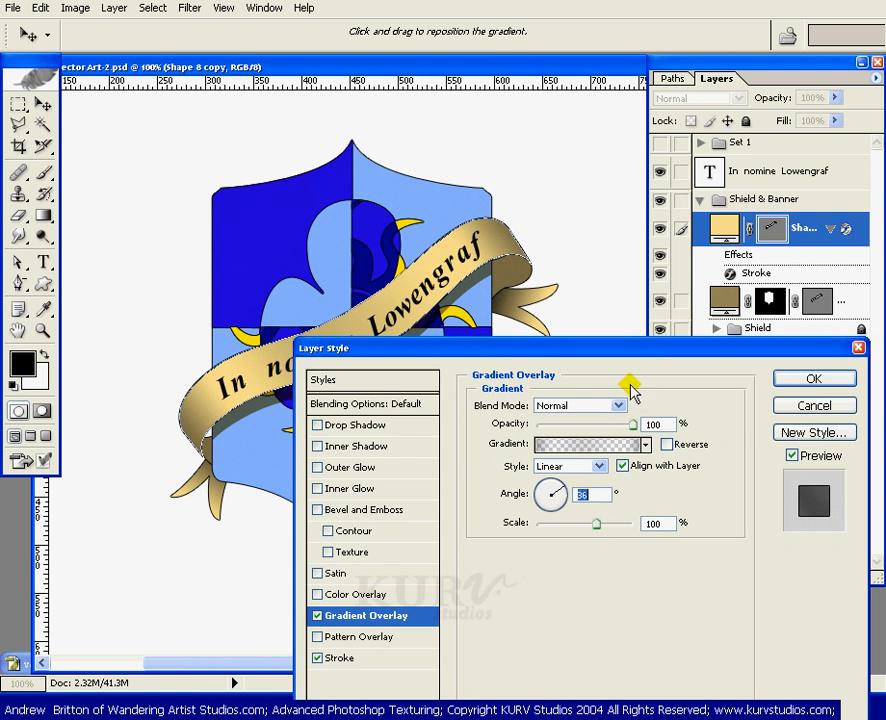
drag(624, 347, 624, 378)
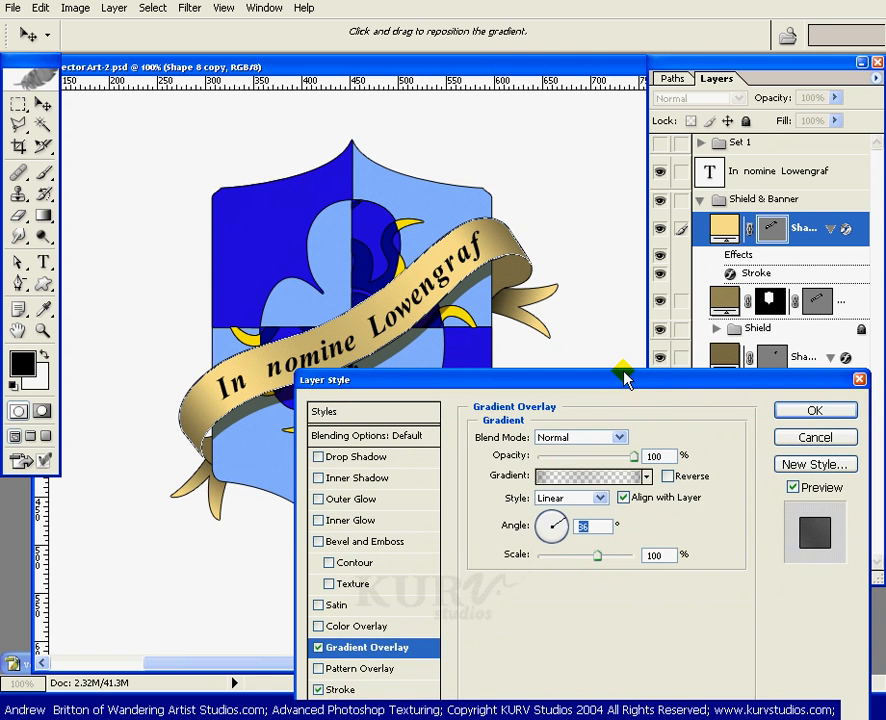
click(805, 410)
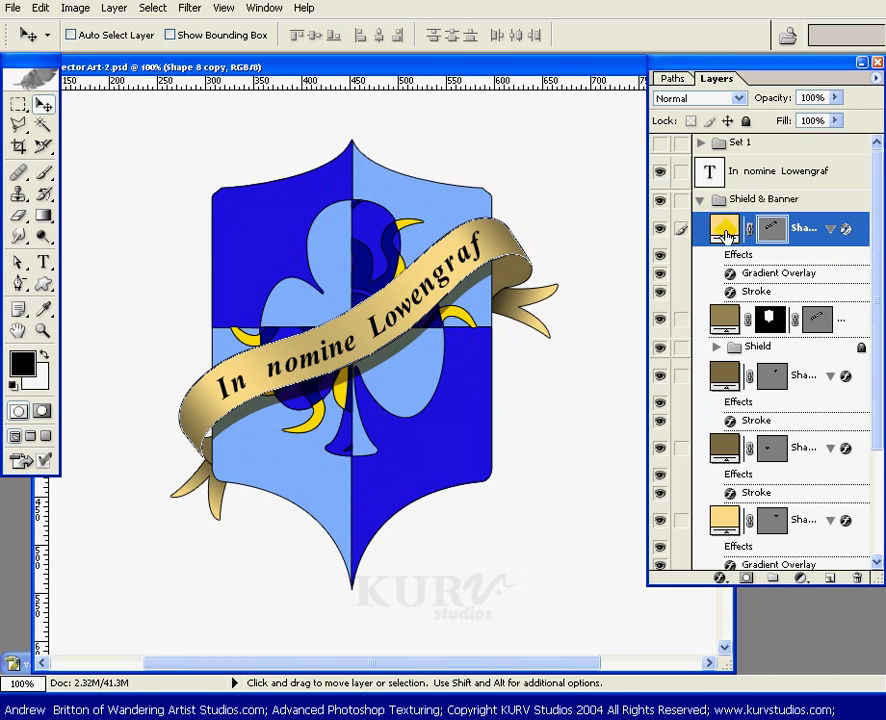
Step: Collapse the effects lists of the main banner, fold and tail layers in the Shield & Banner group
click(828, 229)
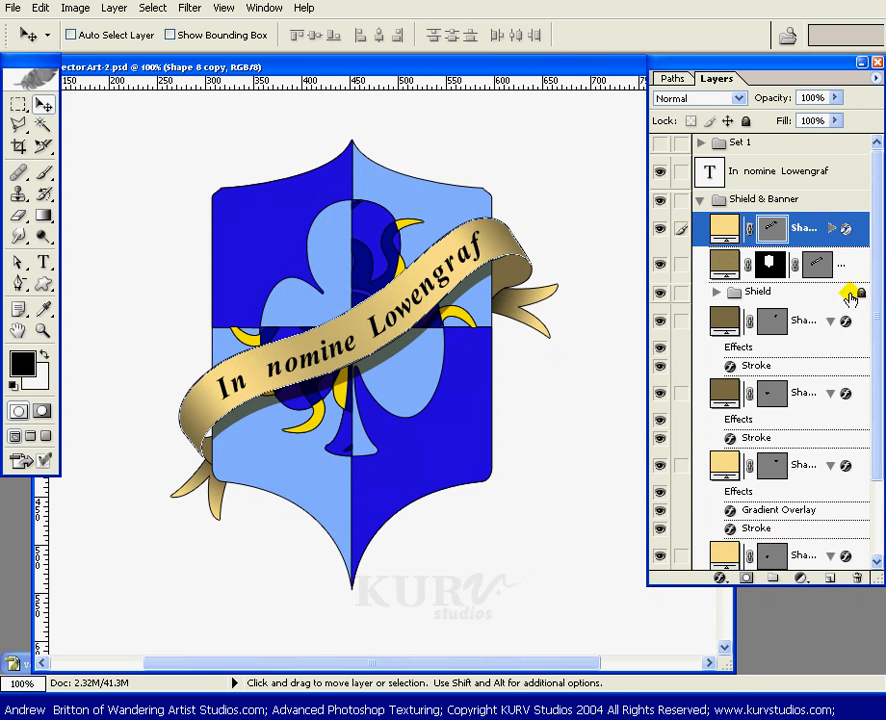
click(828, 320)
click(829, 356)
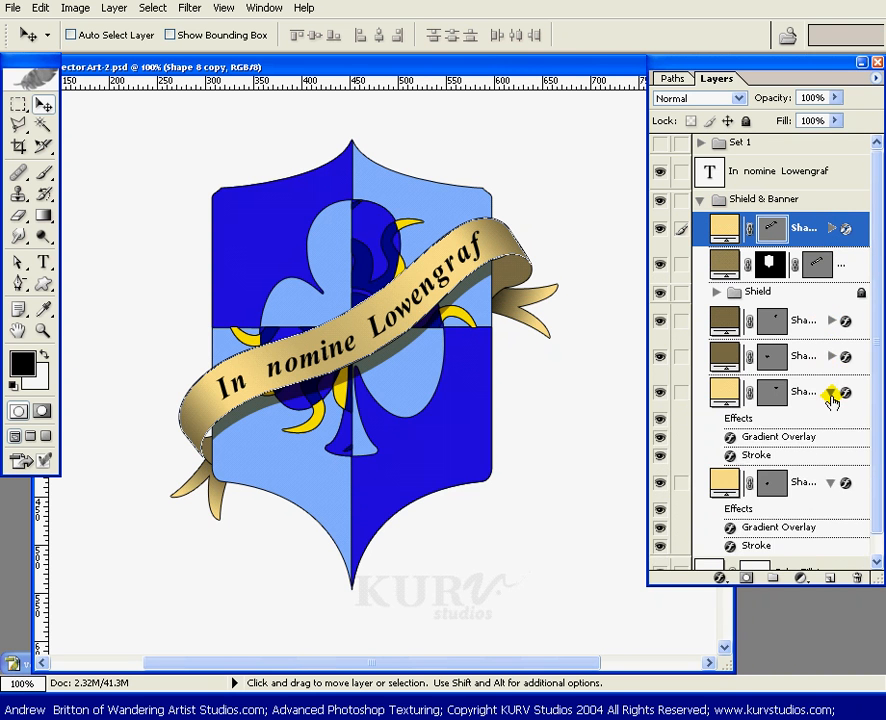
click(829, 392)
click(829, 428)
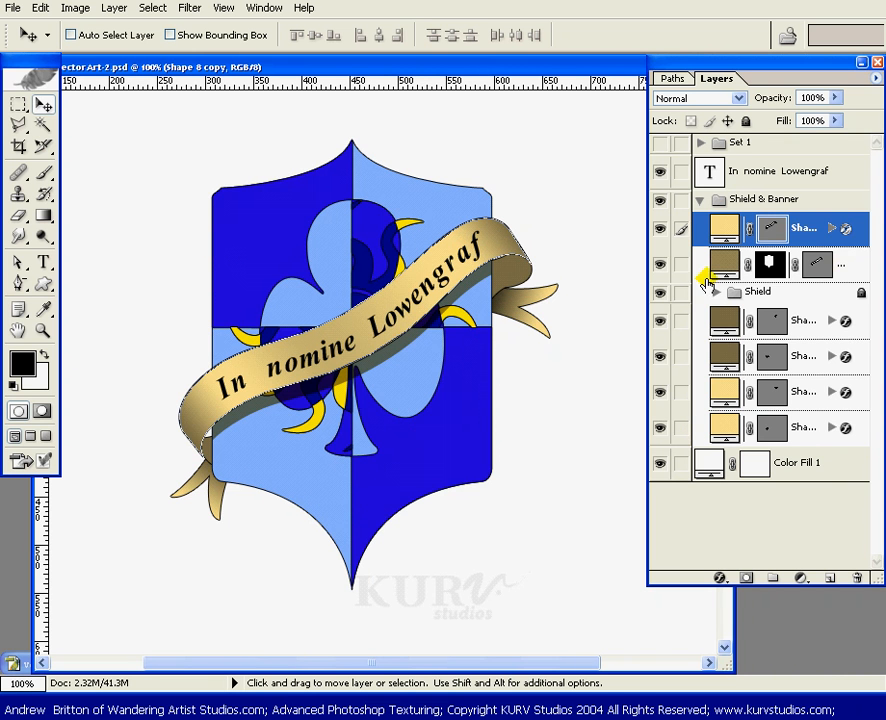
Step: Add a linear black-to-transparent gradient fill layer at 90° above the yellow color fill in the Shield group
click(718, 296)
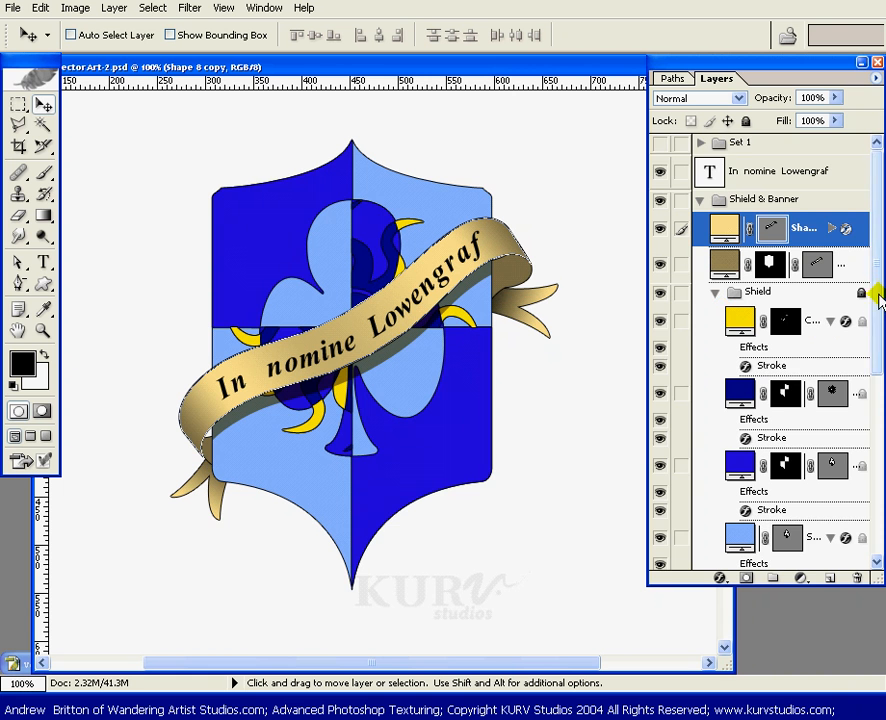
mouse_move(880, 304)
mouse_down()
mouse_move(878, 326)
mouse_move(875, 288)
mouse_move(876, 336)
mouse_move(867, 350)
mouse_move(876, 284)
mouse_up()
click(748, 263)
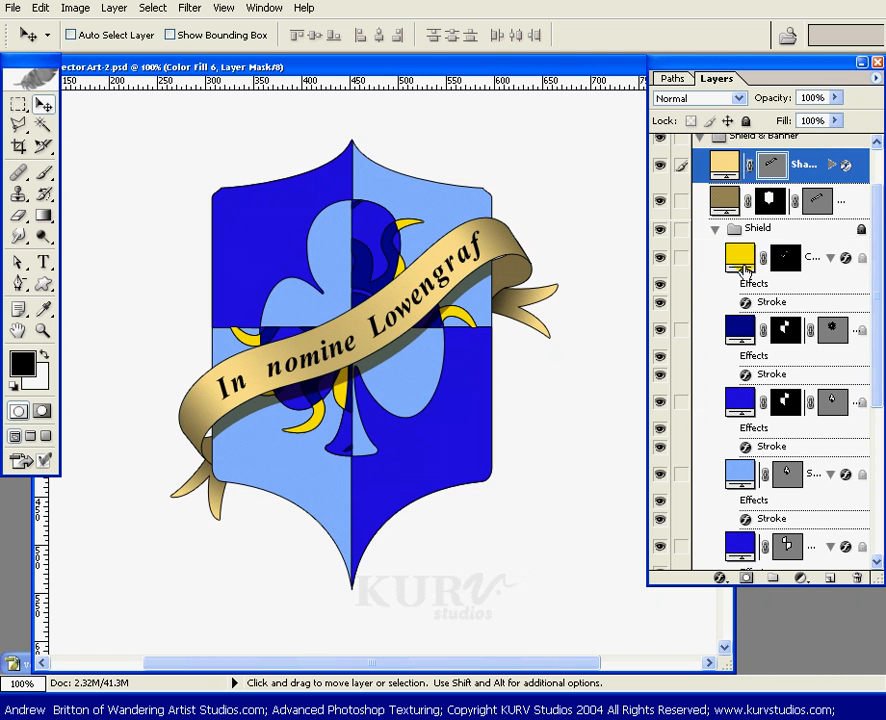
click(800, 578)
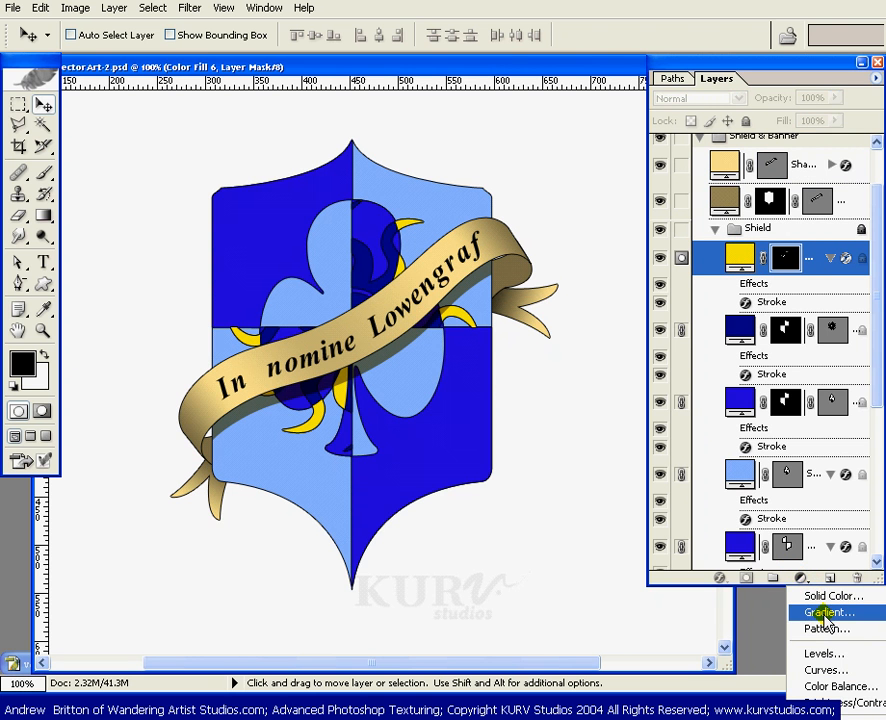
click(826, 614)
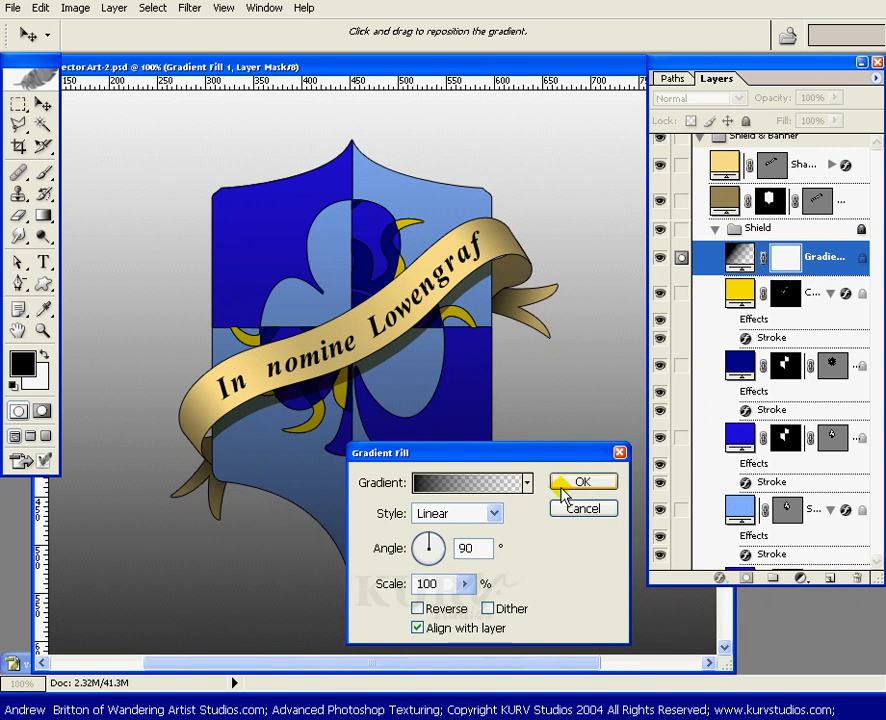
click(580, 484)
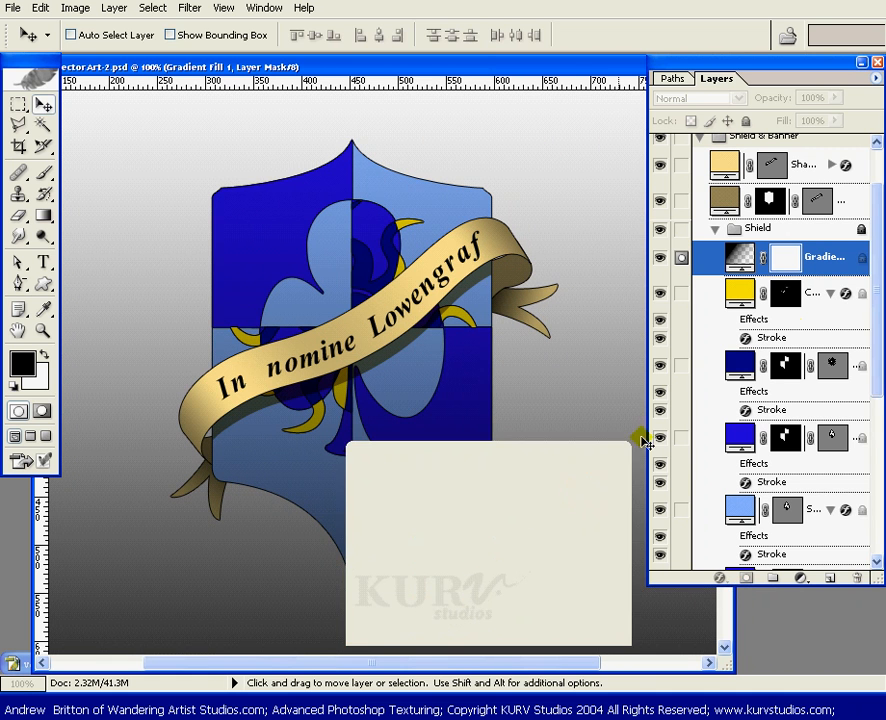
Step: Load the full shield outline as a selection from the light blue base shape's vector mask, keeping the gradient fill layer active
drag(875, 261, 864, 364)
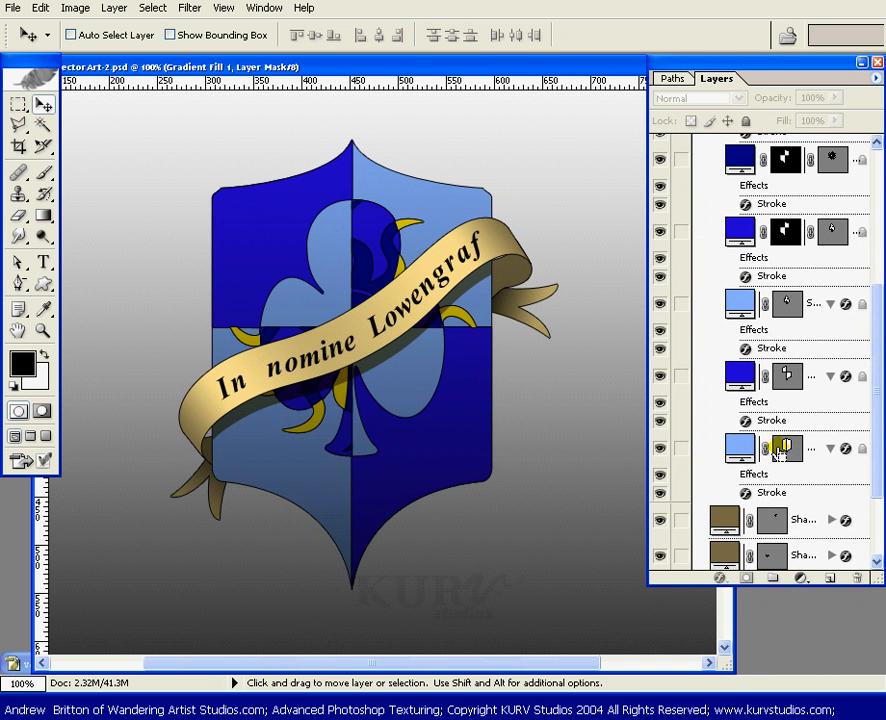
ctrl+click(779, 450)
drag(876, 409, 876, 292)
click(791, 288)
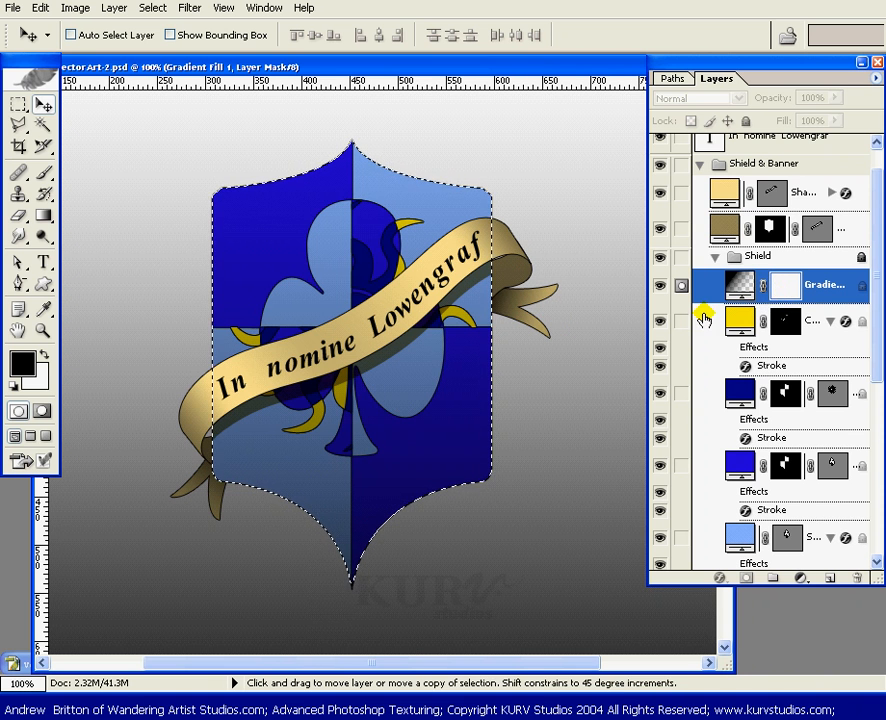
drag(539, 66, 518, 71)
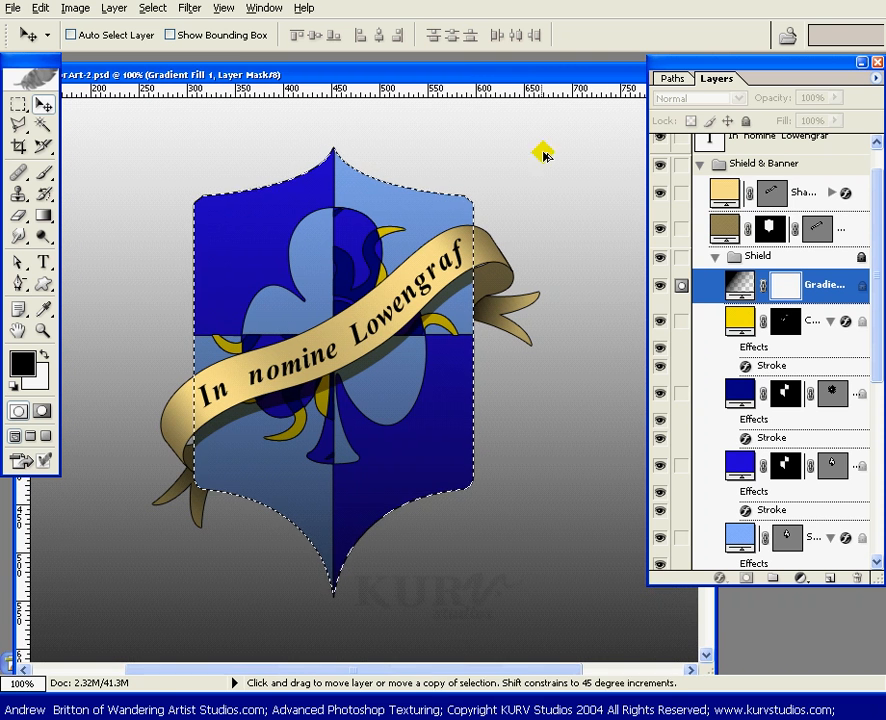
click(591, 78)
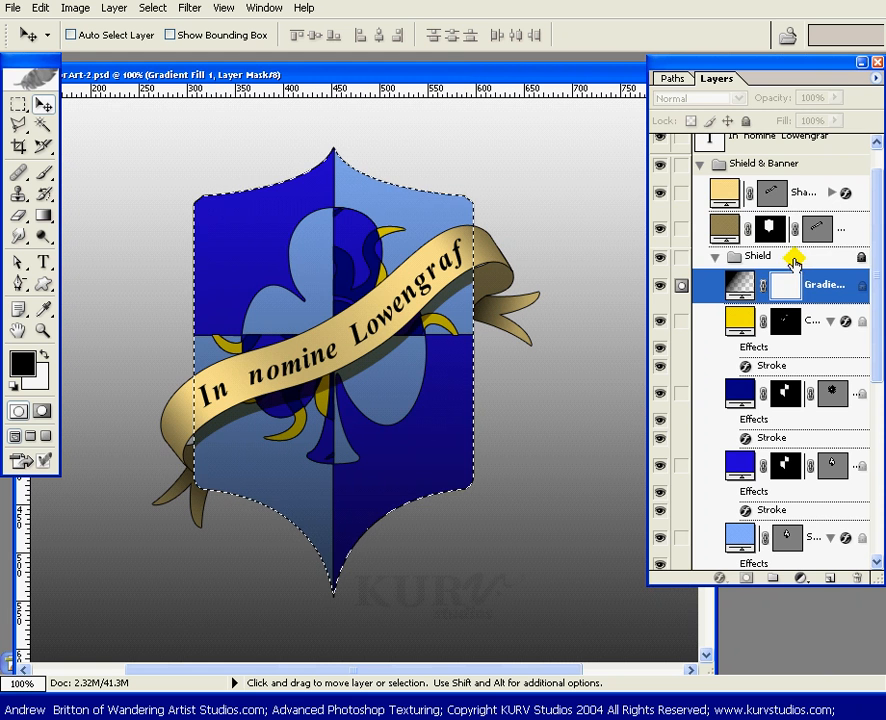
Step: Unlock the Shield group, fill the gradient layer's mask with black outside the shield outline, and clear the selection
click(793, 259)
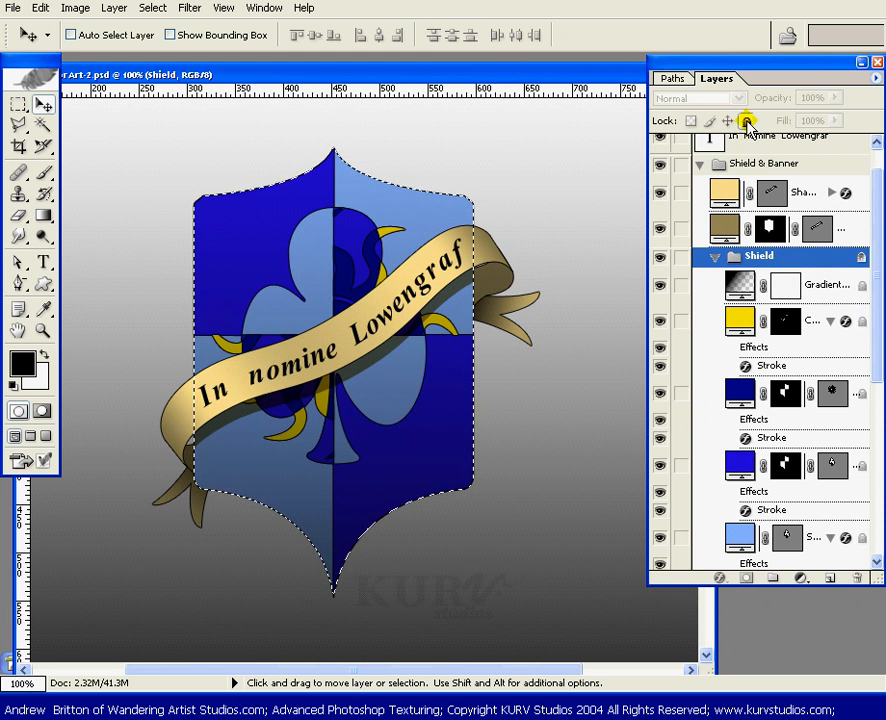
click(746, 121)
click(781, 289)
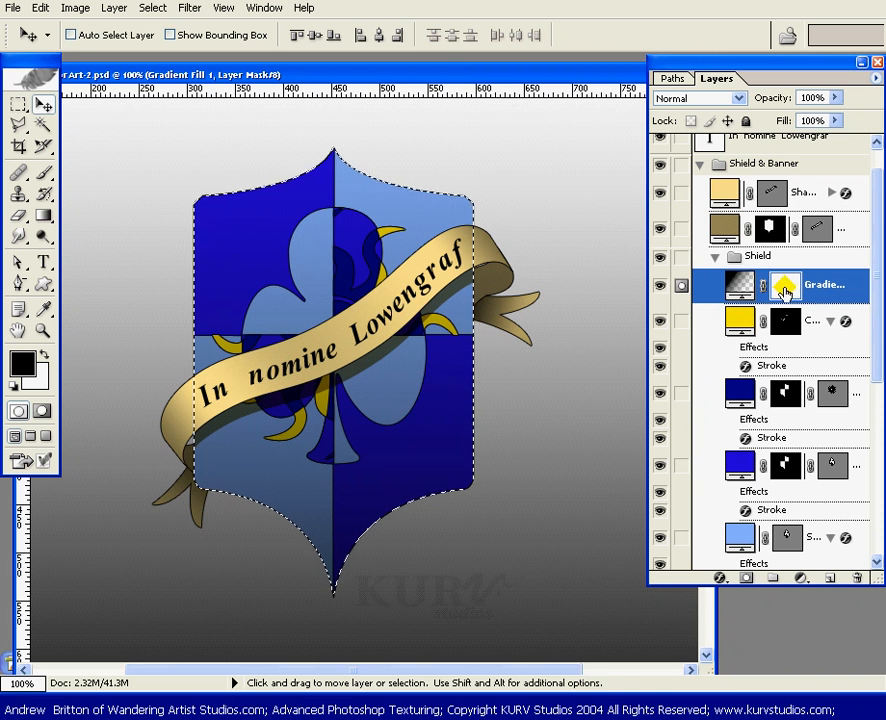
key(alt+BackSpace)
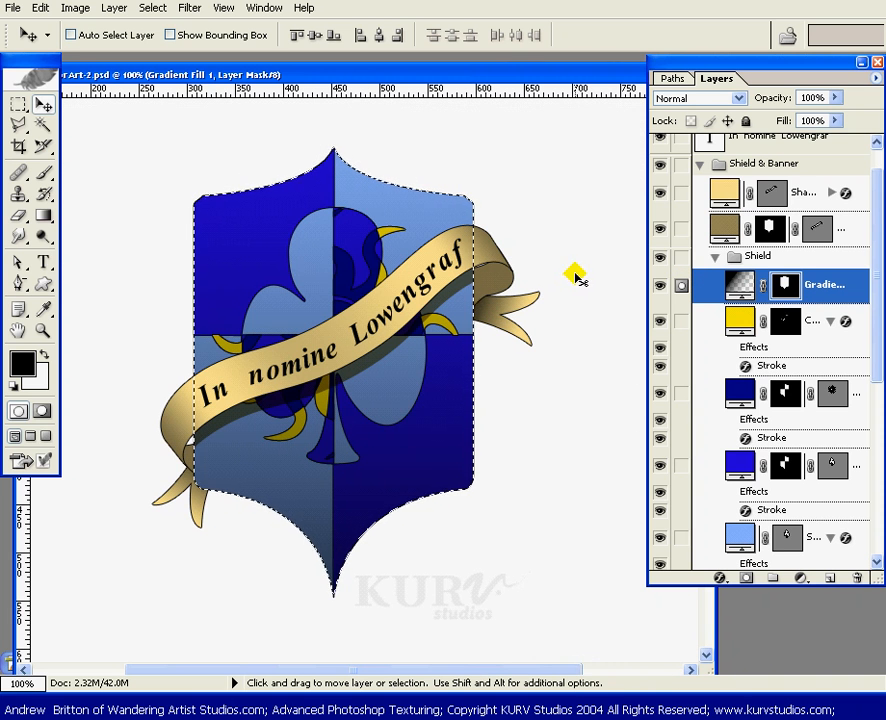
key(ctrl+d)
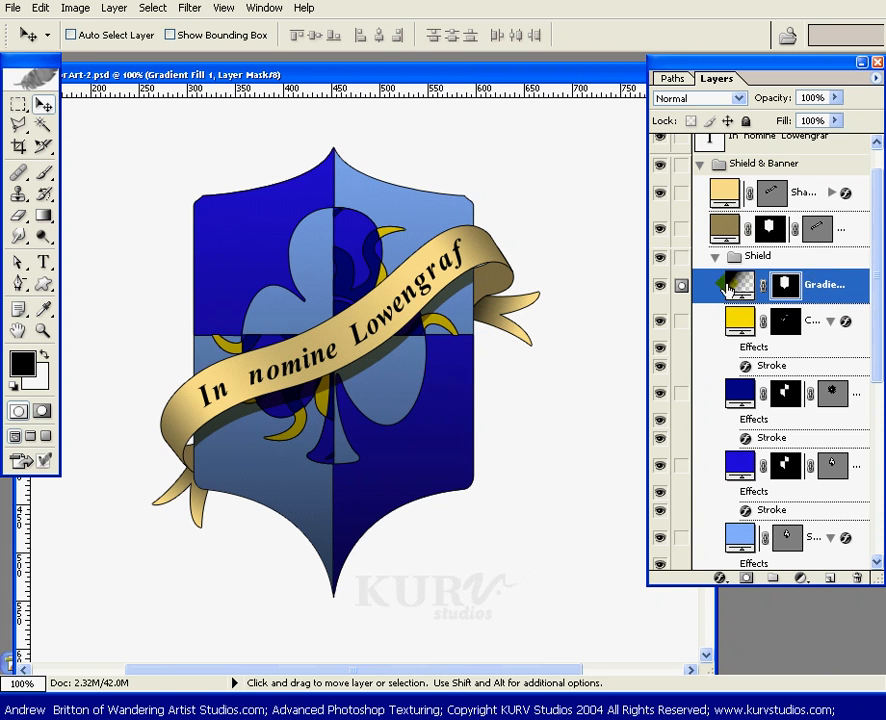
Step: Change the shield's gradient fill to a reversed Reflected style with a 0° angle and 71% scale
double_click(746, 285)
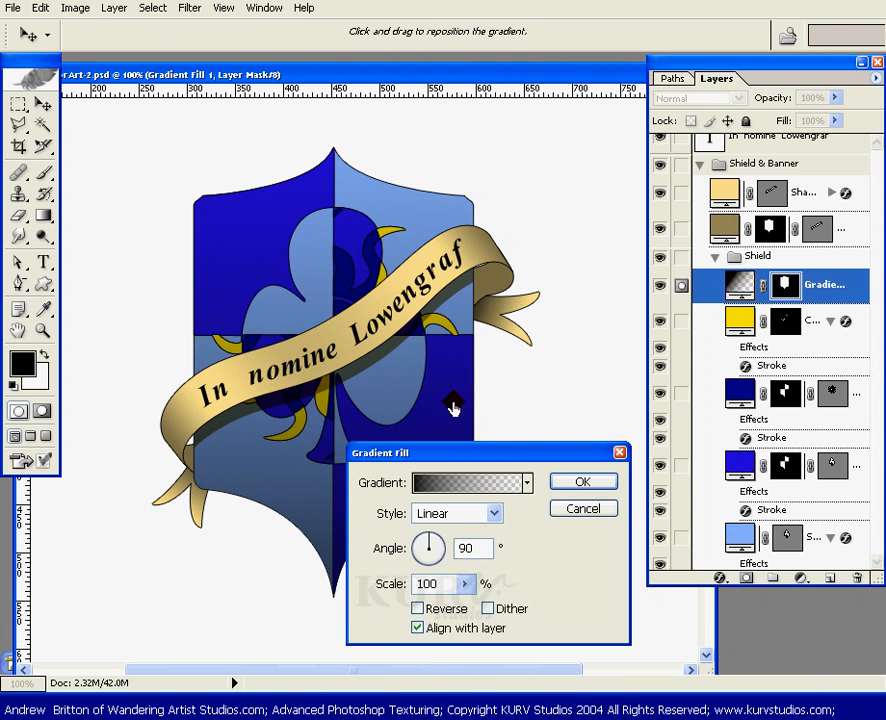
drag(498, 451, 679, 479)
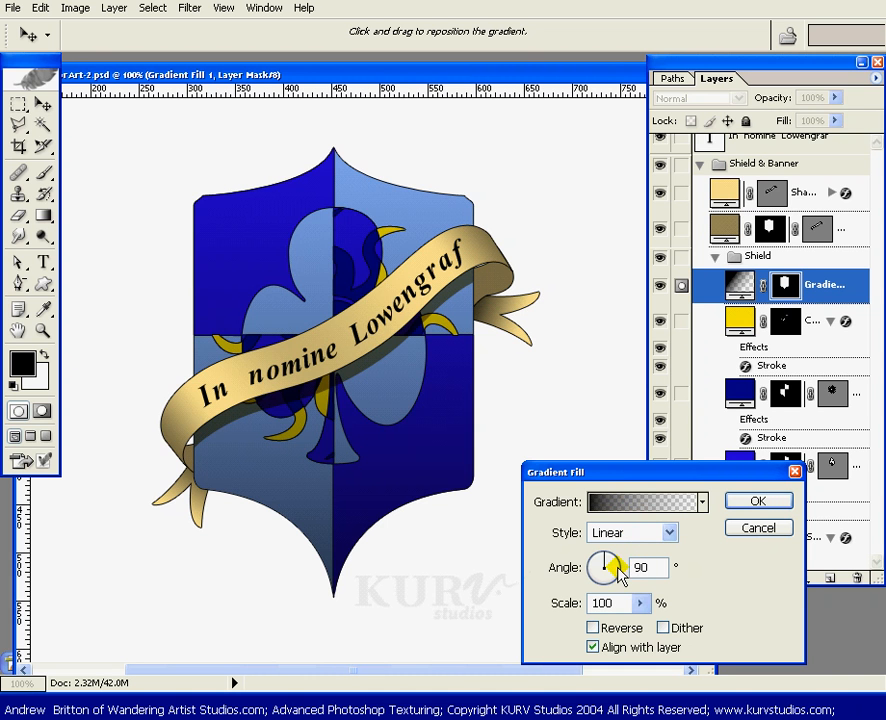
drag(621, 571, 638, 566)
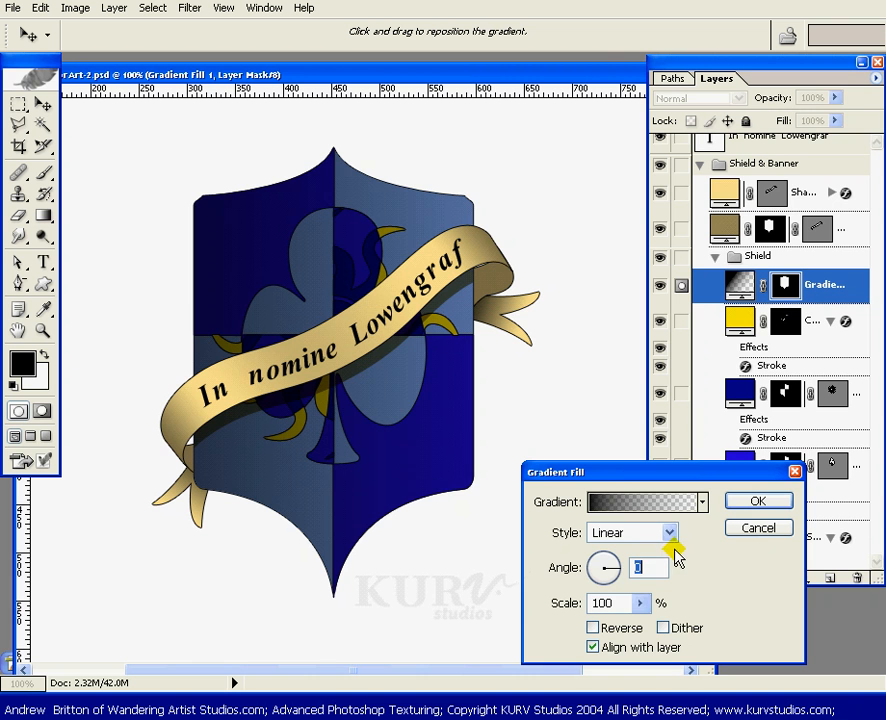
click(670, 534)
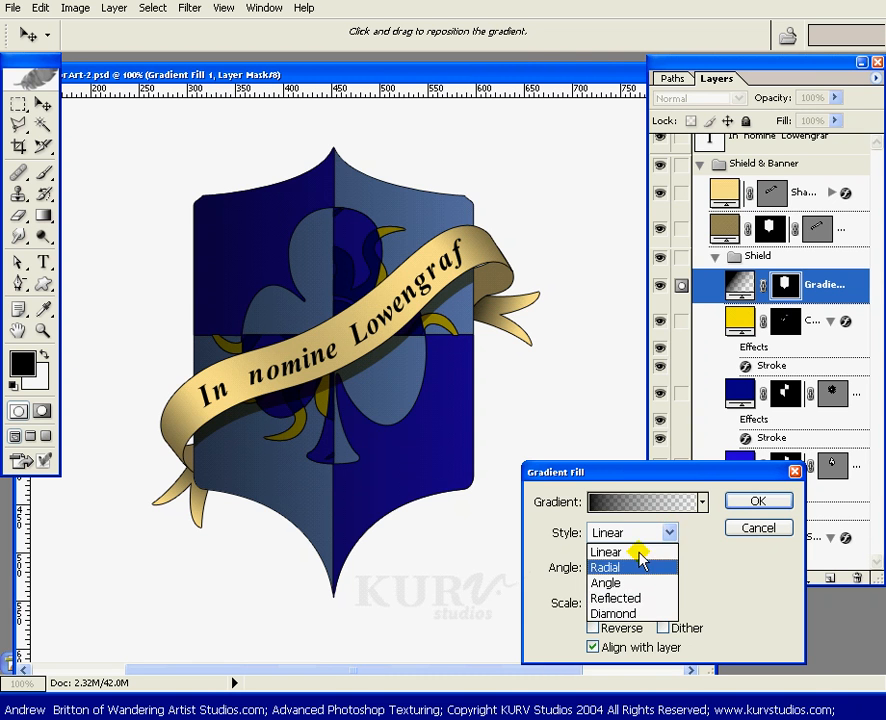
click(658, 599)
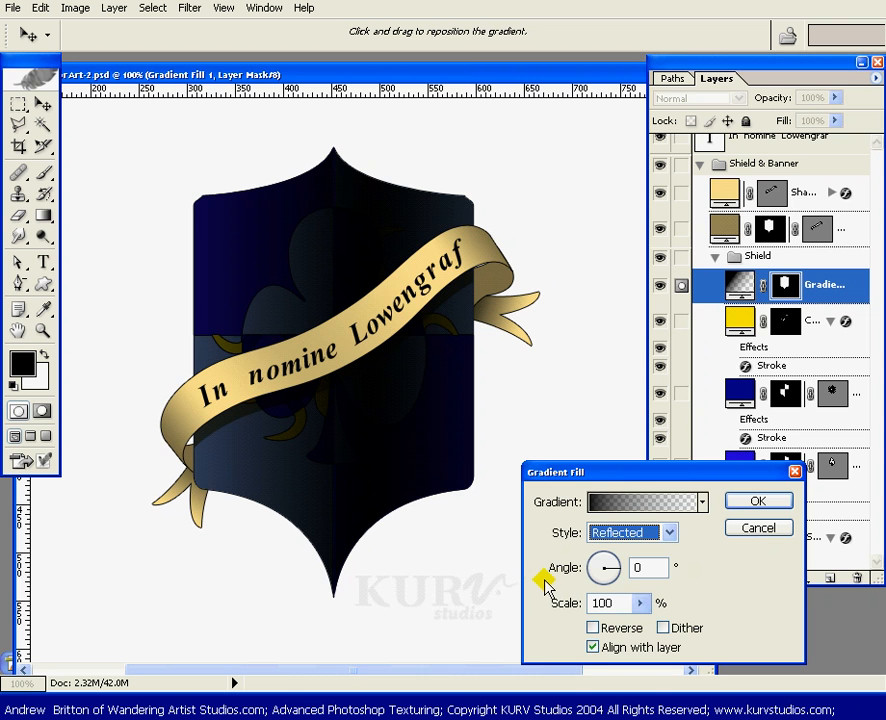
click(598, 630)
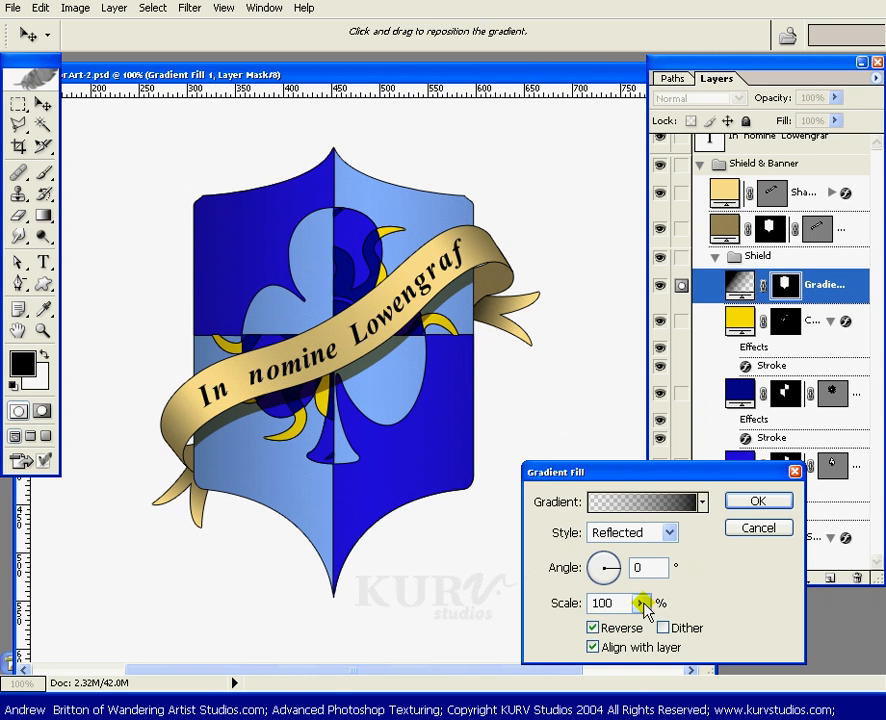
drag(645, 610, 716, 589)
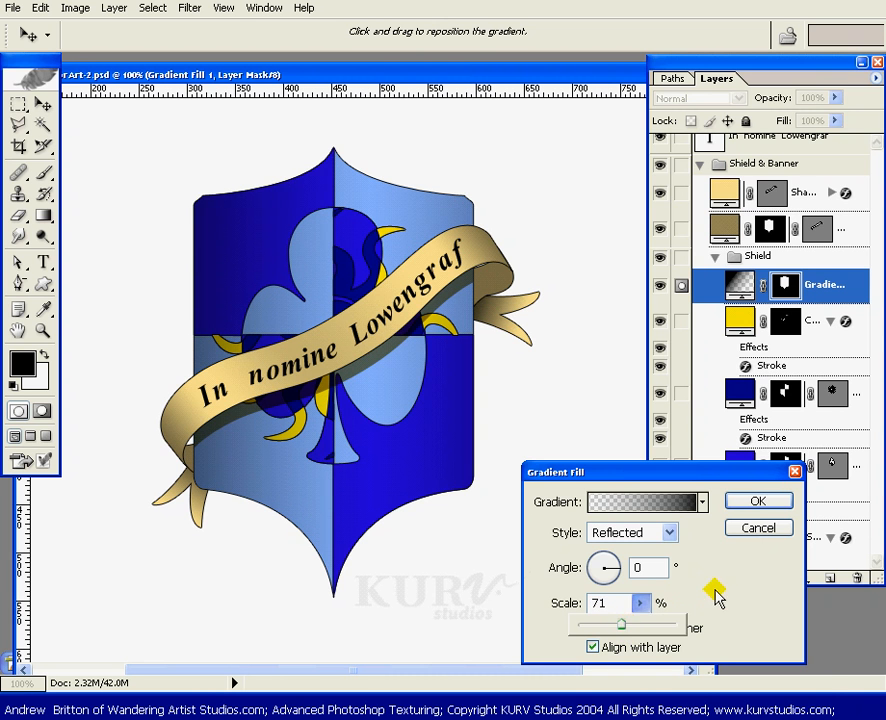
Step: In the shield's gradient, move the opaque opacity stop to location 22% and the transparent stop to location 86%
click(643, 511)
drag(638, 278, 700, 278)
click(503, 557)
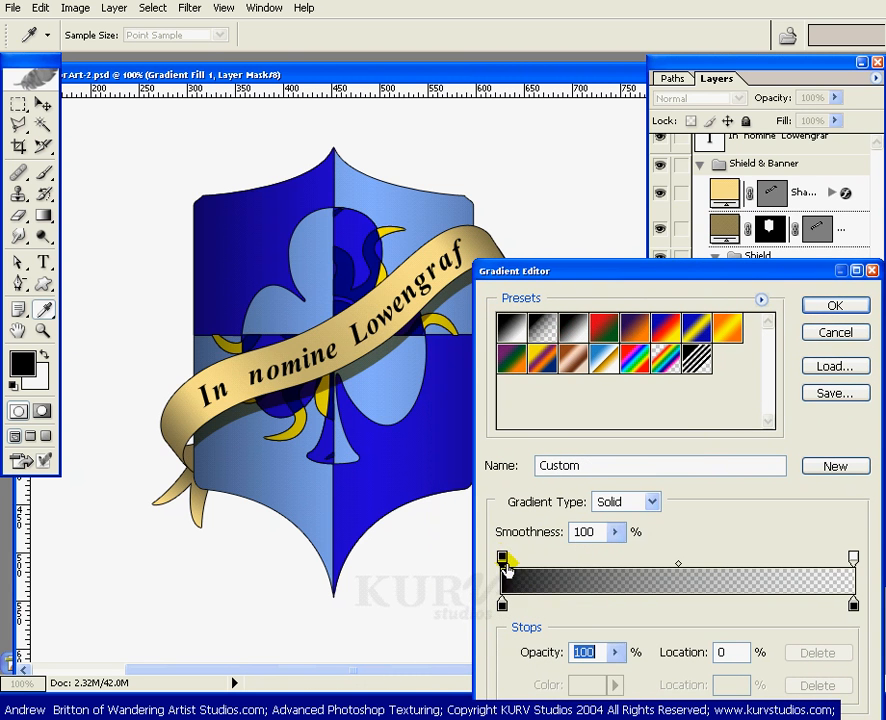
drag(504, 561, 585, 562)
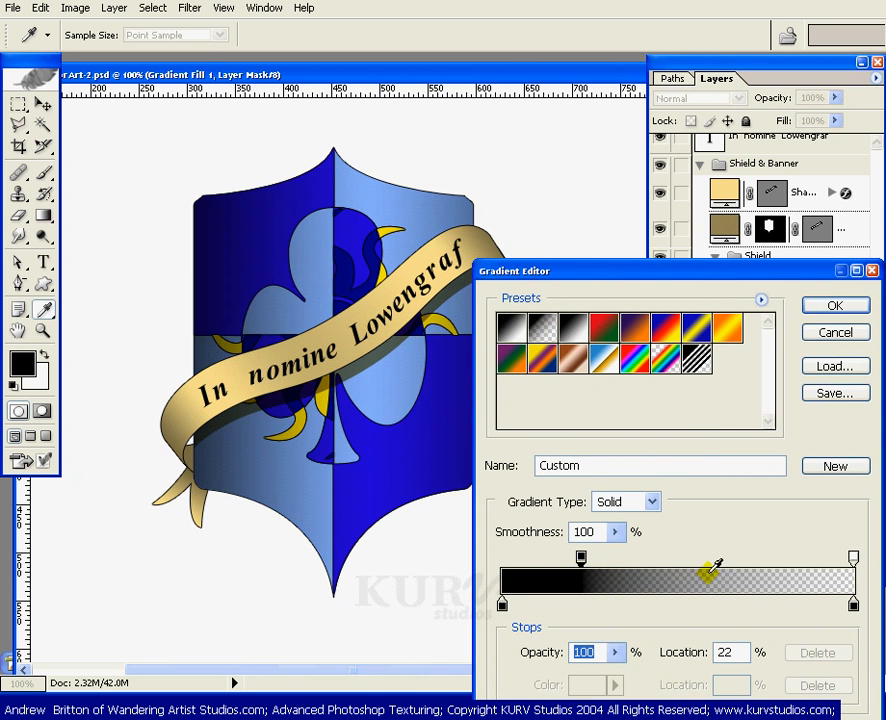
drag(853, 557, 805, 558)
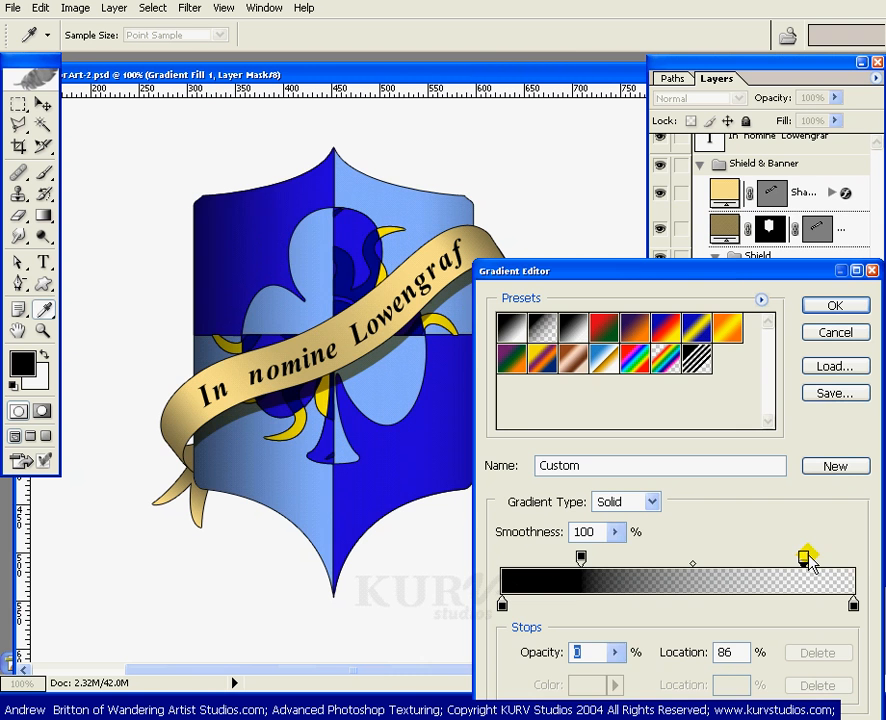
Step: Lower the opacity stop at location 22% to 70% opacity and accept the gradient and its fill settings
drag(724, 272, 755, 277)
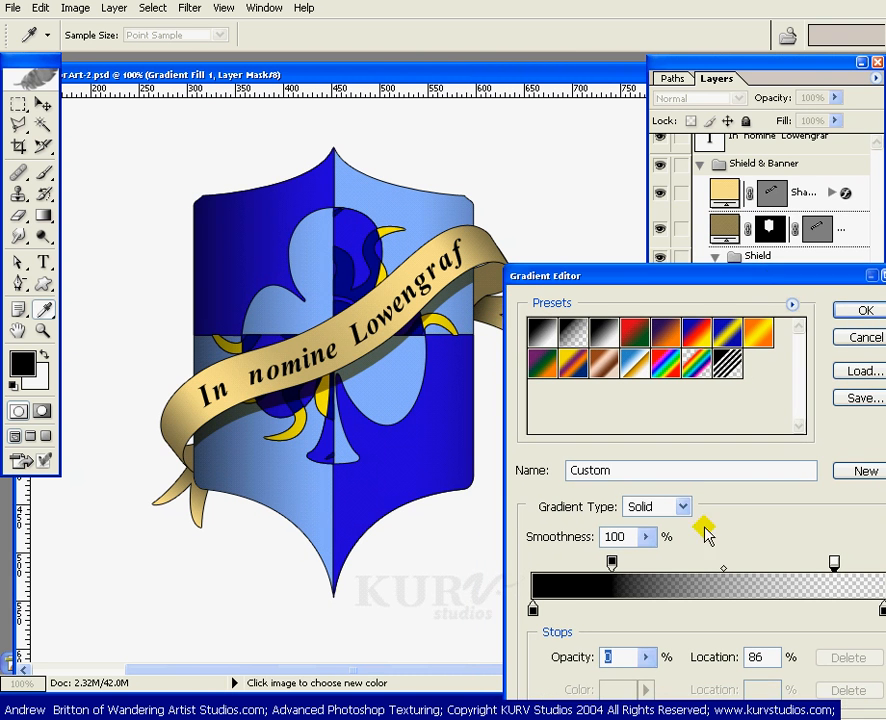
click(612, 562)
drag(633, 273, 612, 267)
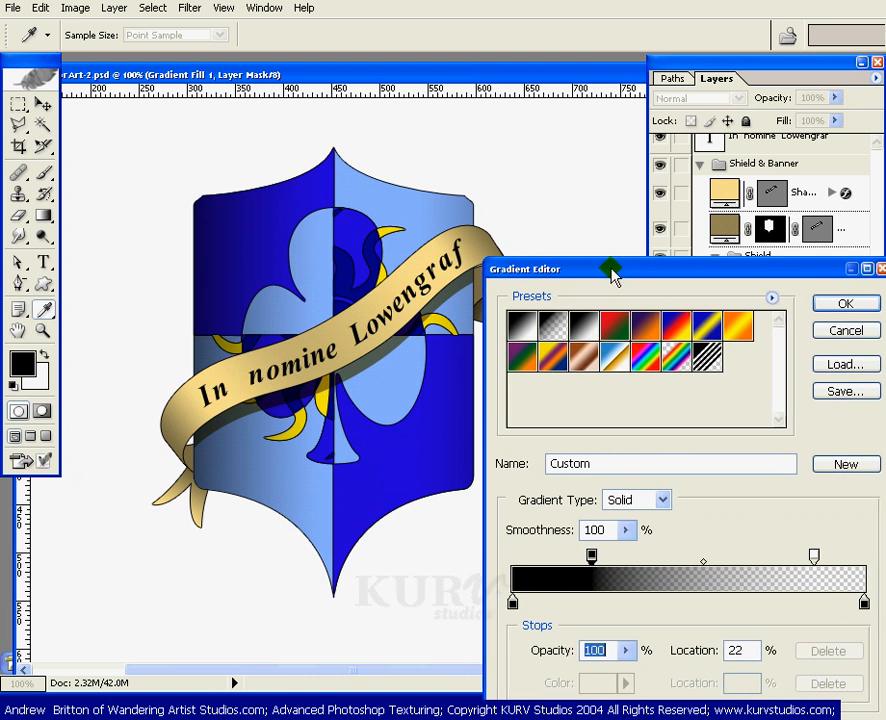
drag(622, 652, 594, 670)
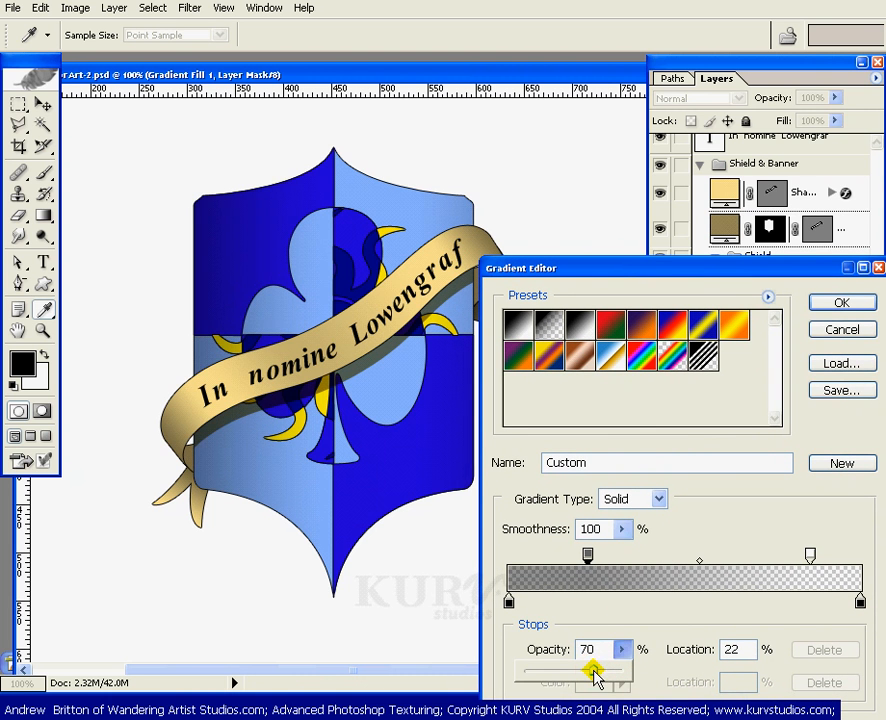
drag(695, 277, 657, 279)
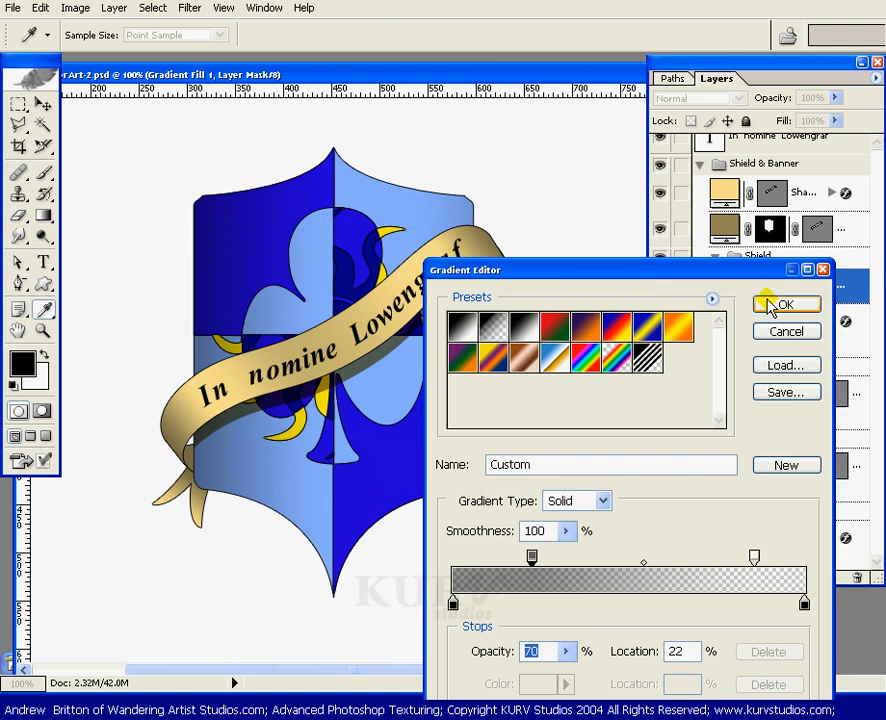
click(770, 303)
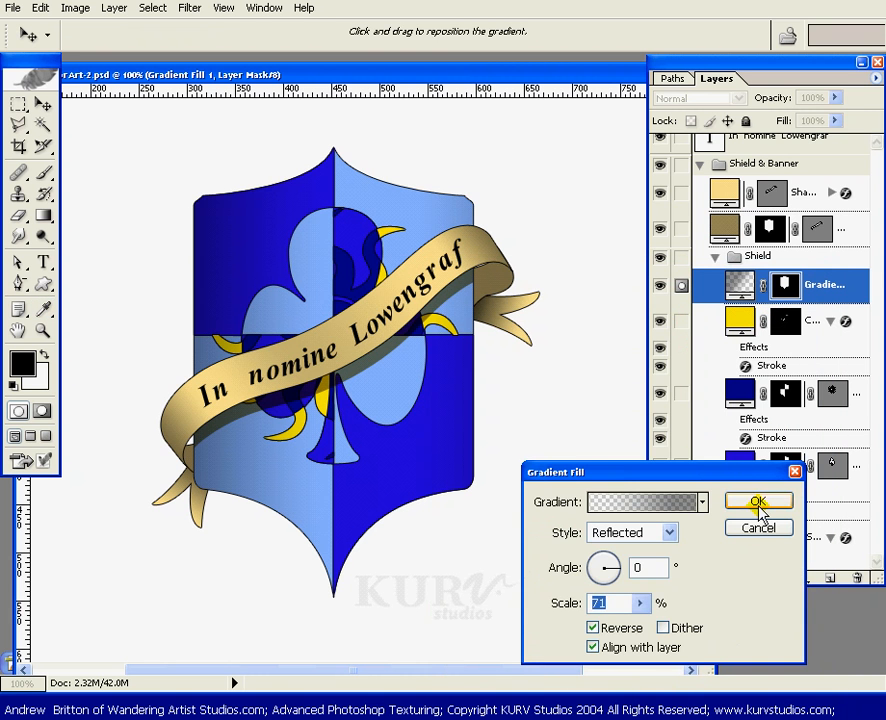
click(759, 503)
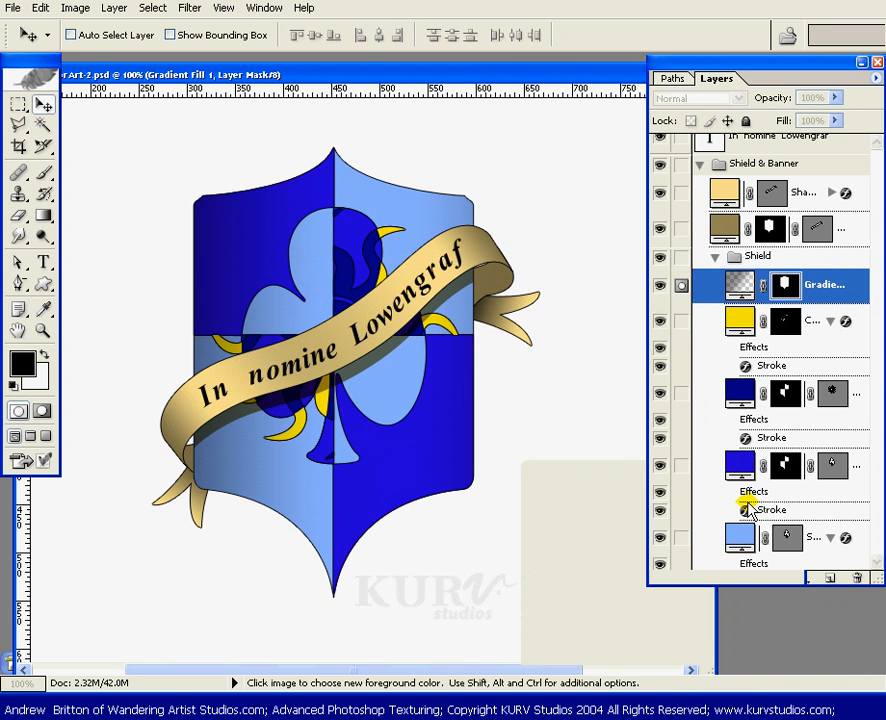
Step: Collapse the Shield group and its parent Shield & Banner group, with the whole canvas shown at 50% zoom
scroll(724, 290, up, 1)
click(716, 291)
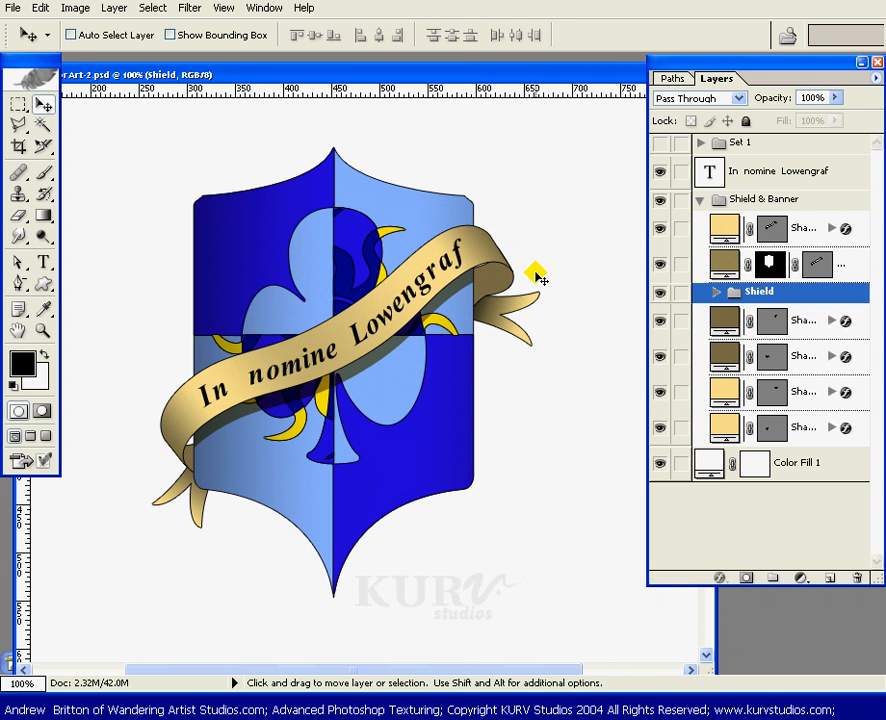
key(ctrl+minus)
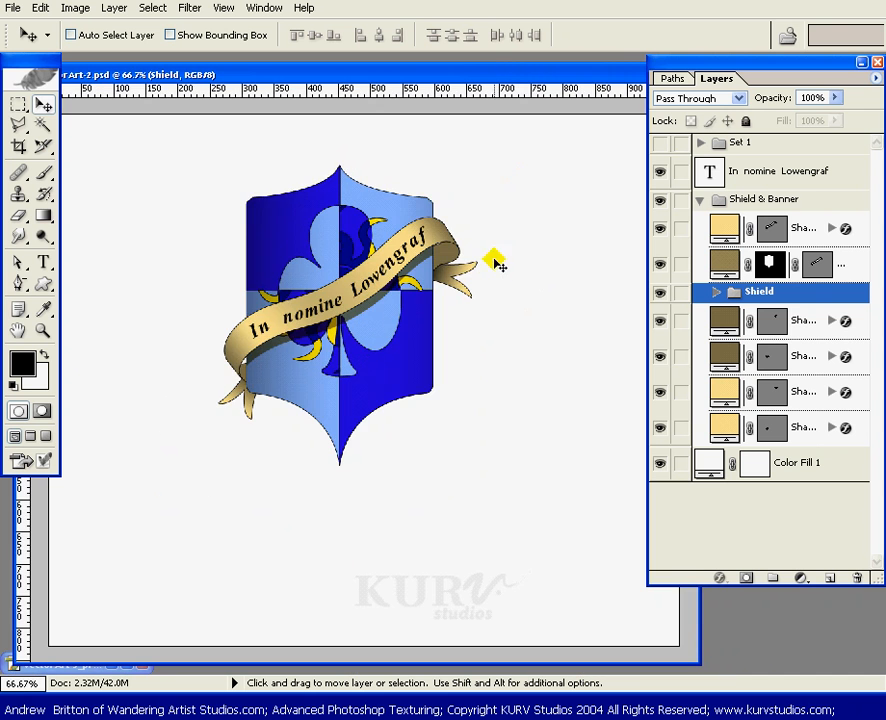
key(ctrl+minus)
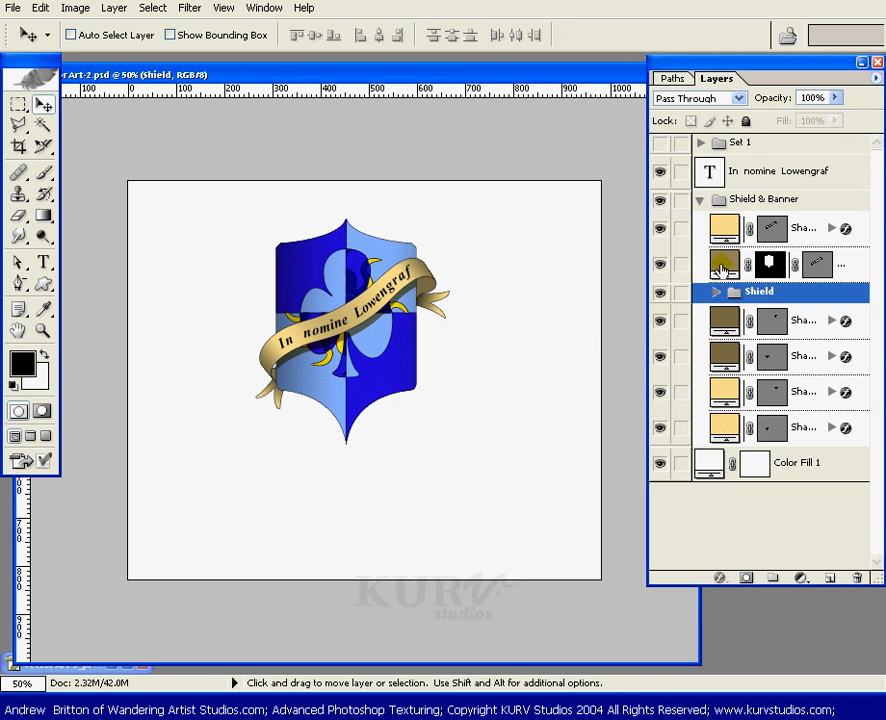
click(697, 201)
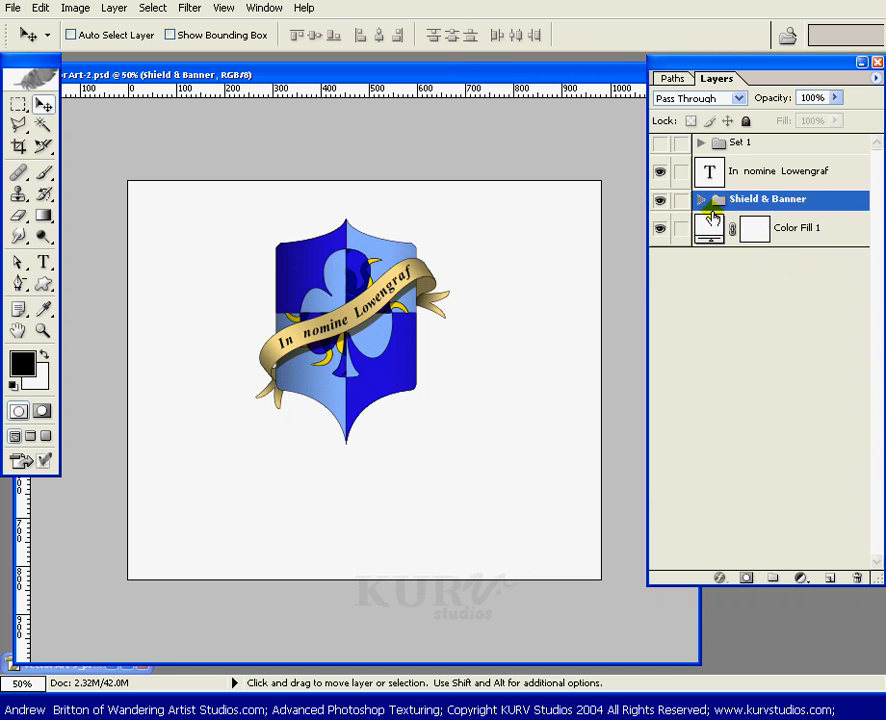